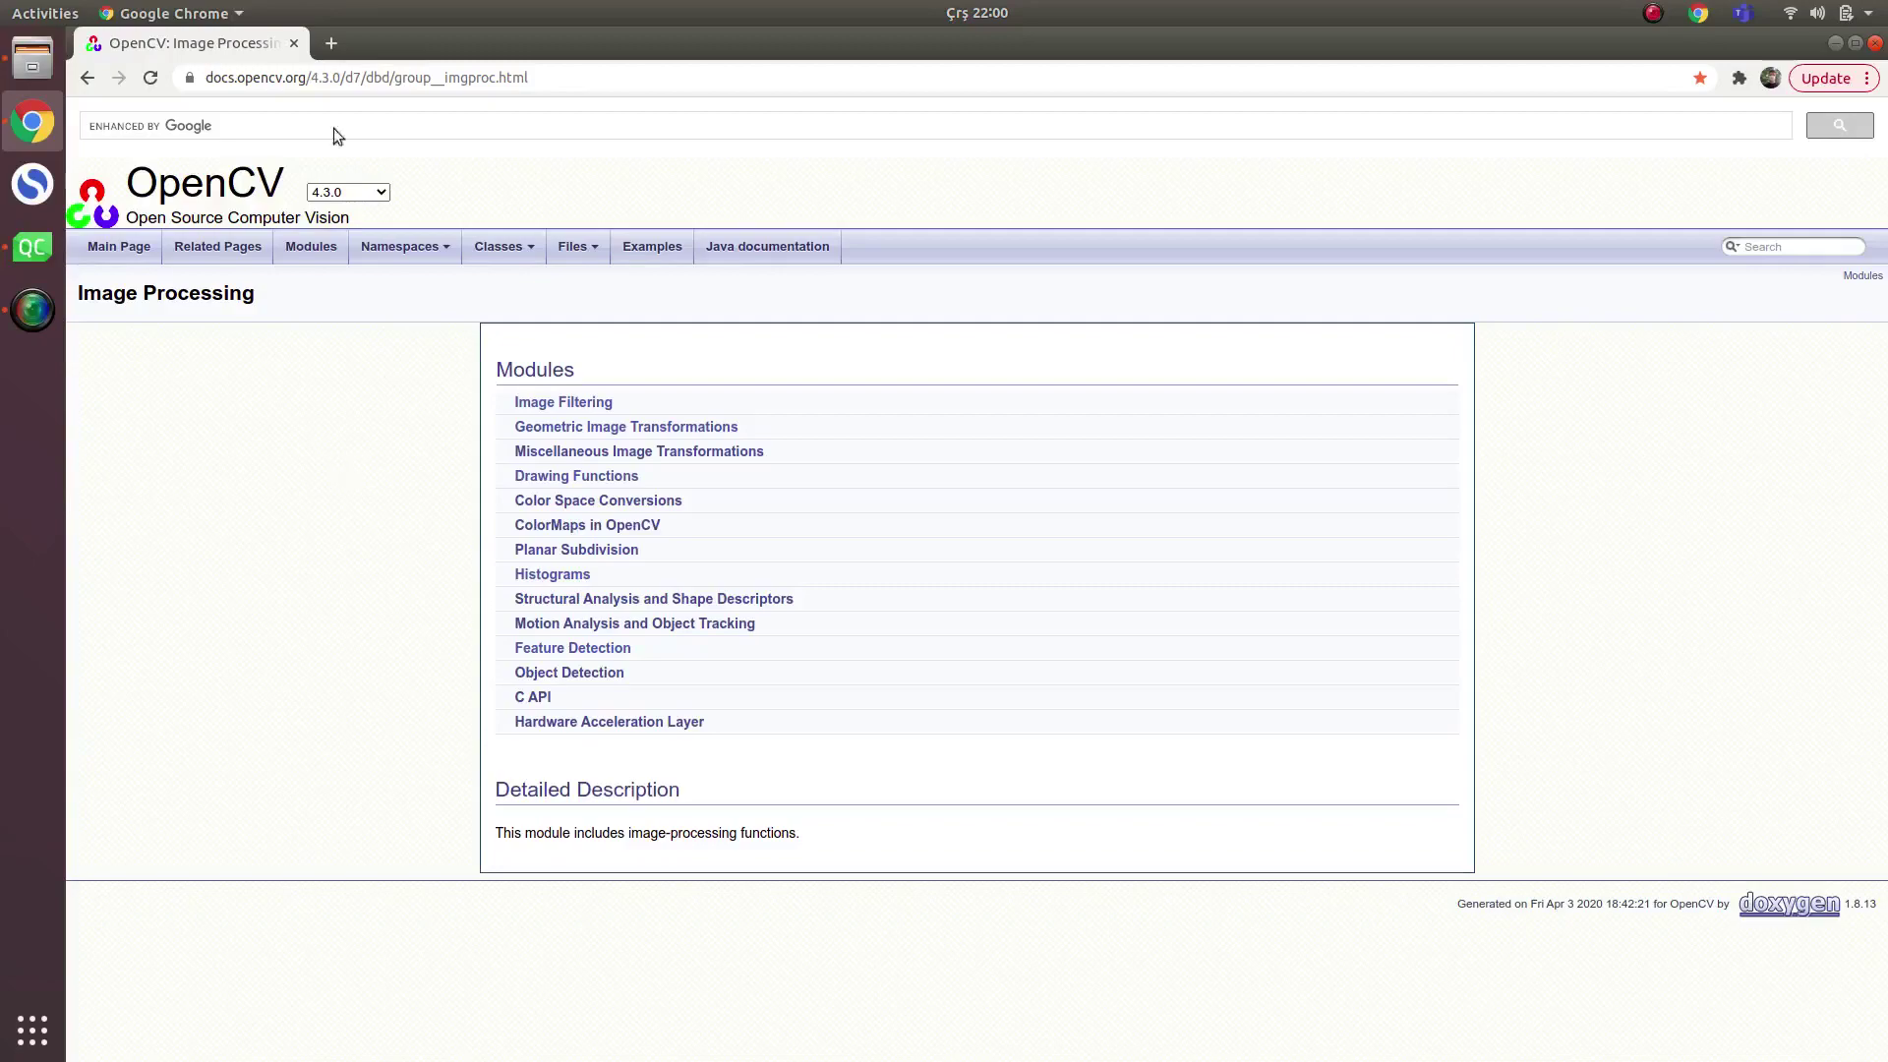
# - Open OpenCV's Image Filtering page in a new tab and browse its functions, bilateralFilter to spatialGradient
pyautogui.middleClick(580, 407)
pyautogui.click(400, 42)
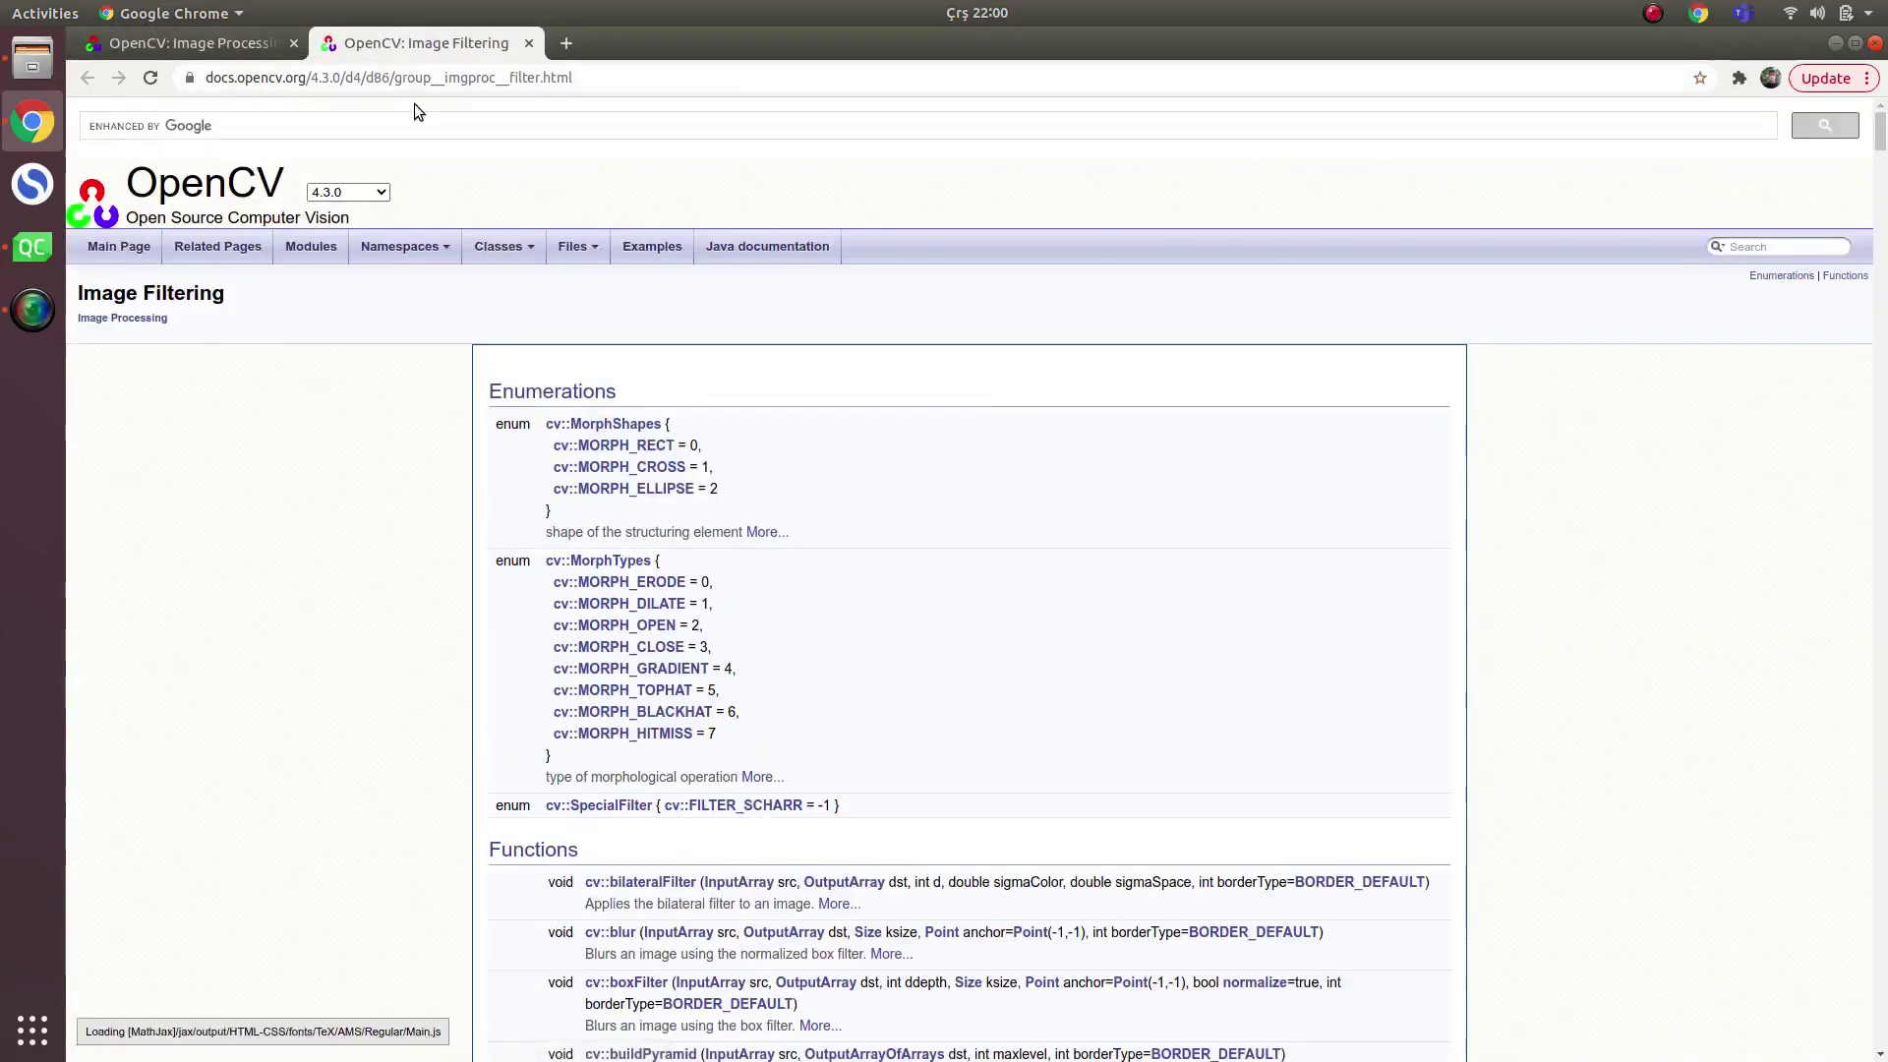
pyautogui.scroll(-5, 617, 377)
pyautogui.scroll(-3, 634, 546)
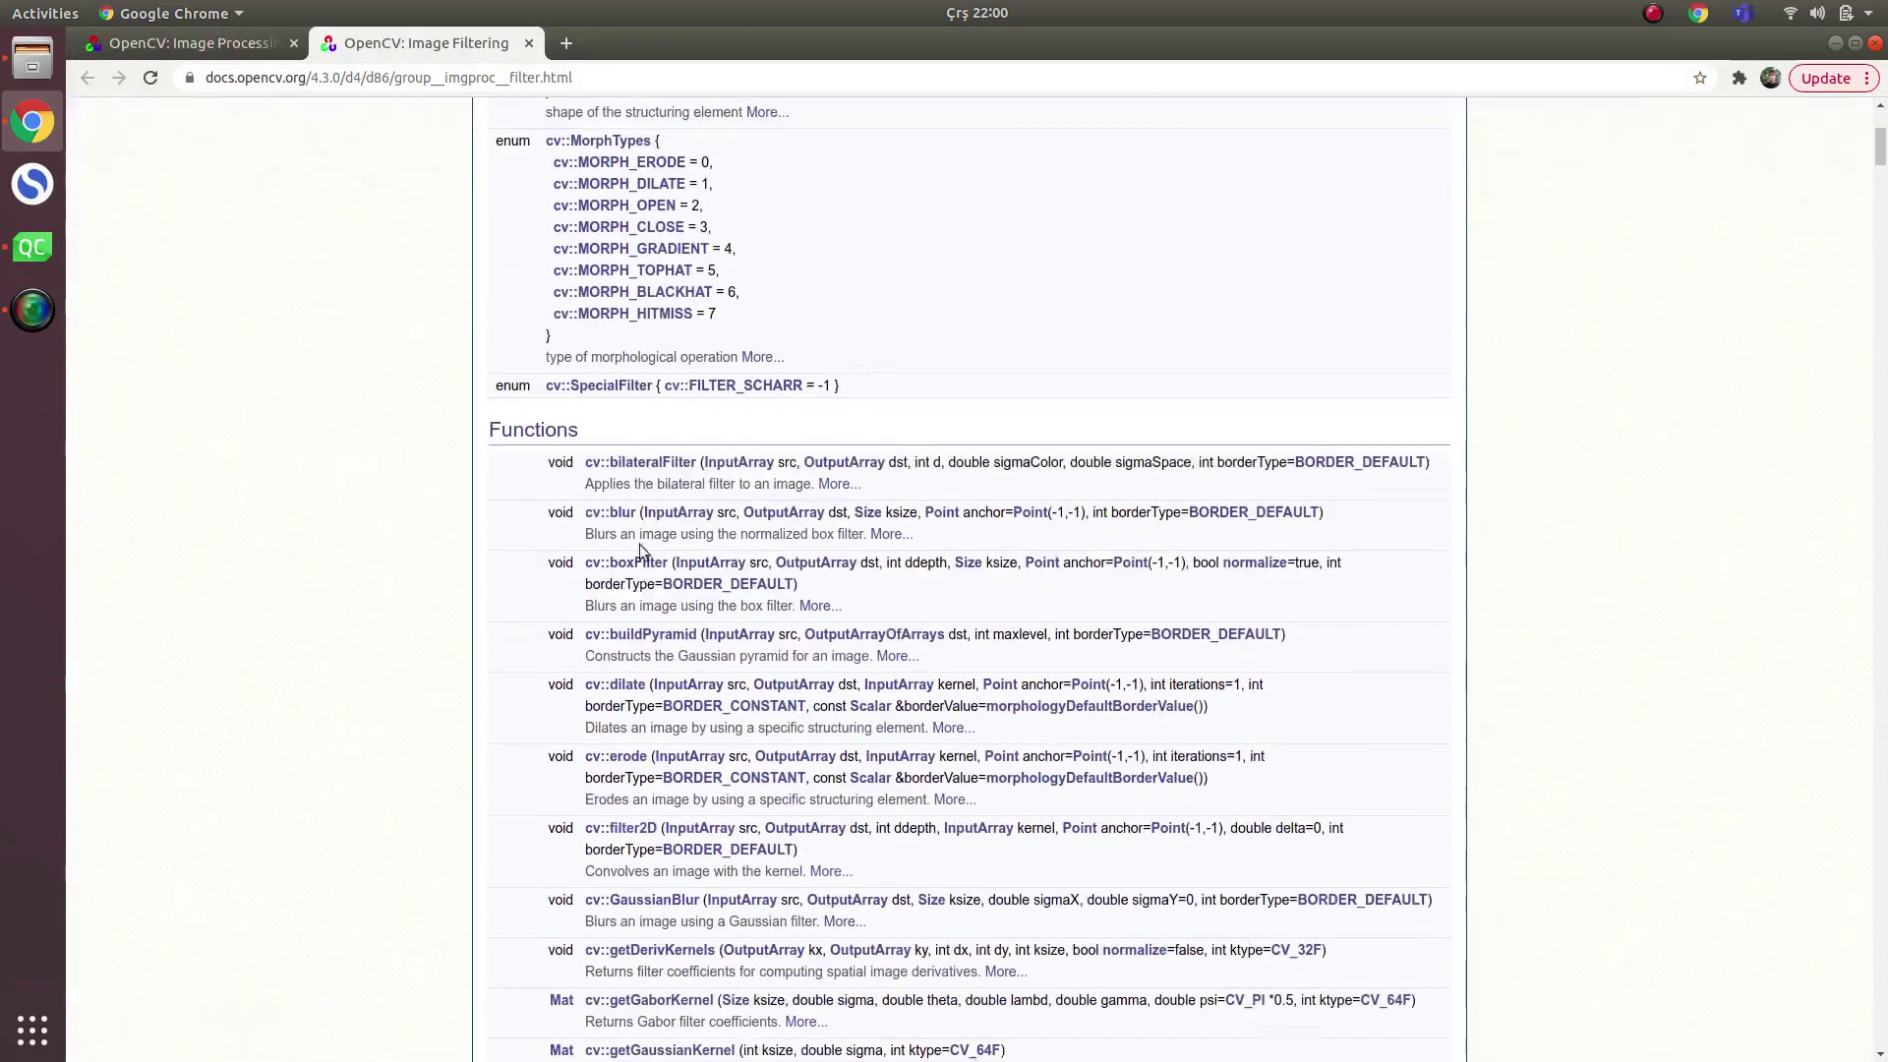
pyautogui.scroll(-3, 640, 549)
pyautogui.scroll(-3, 737, 486)
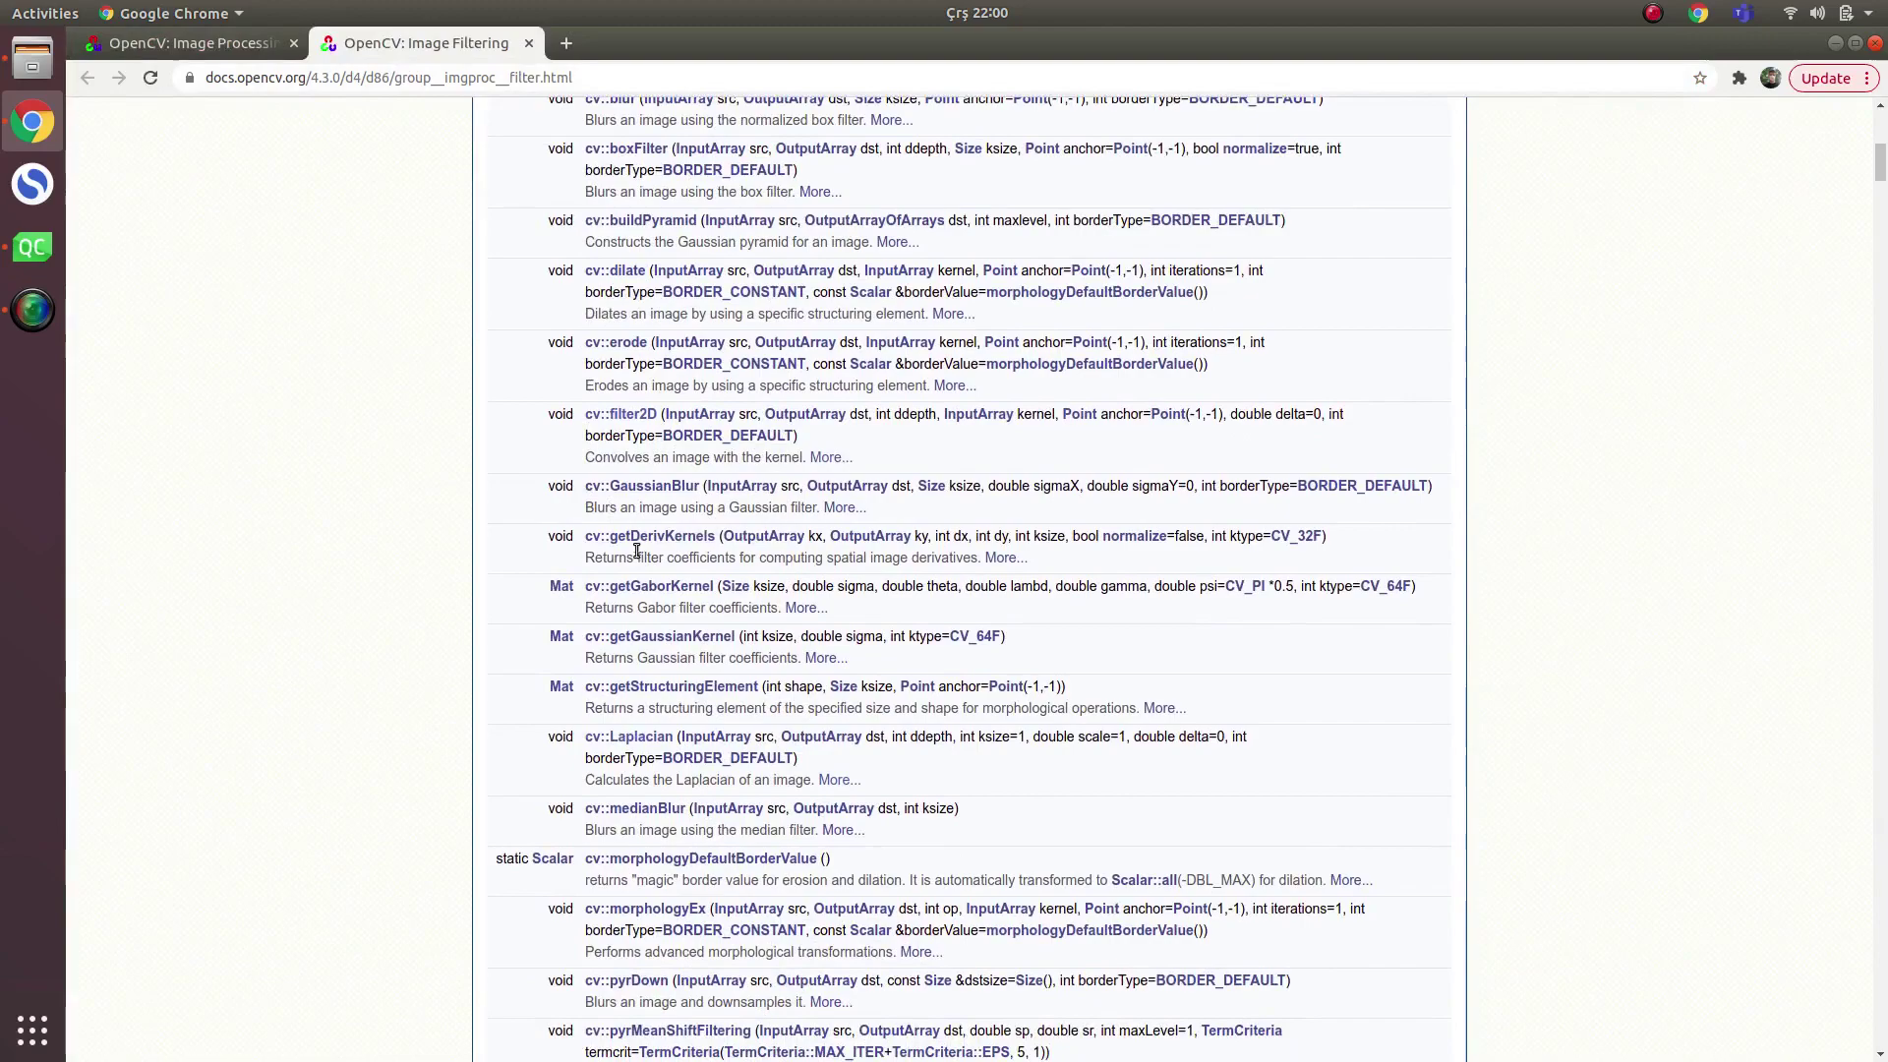
pyautogui.scroll(-3, 635, 576)
pyautogui.scroll(-3, 634, 575)
pyautogui.scroll(2, 635, 589)
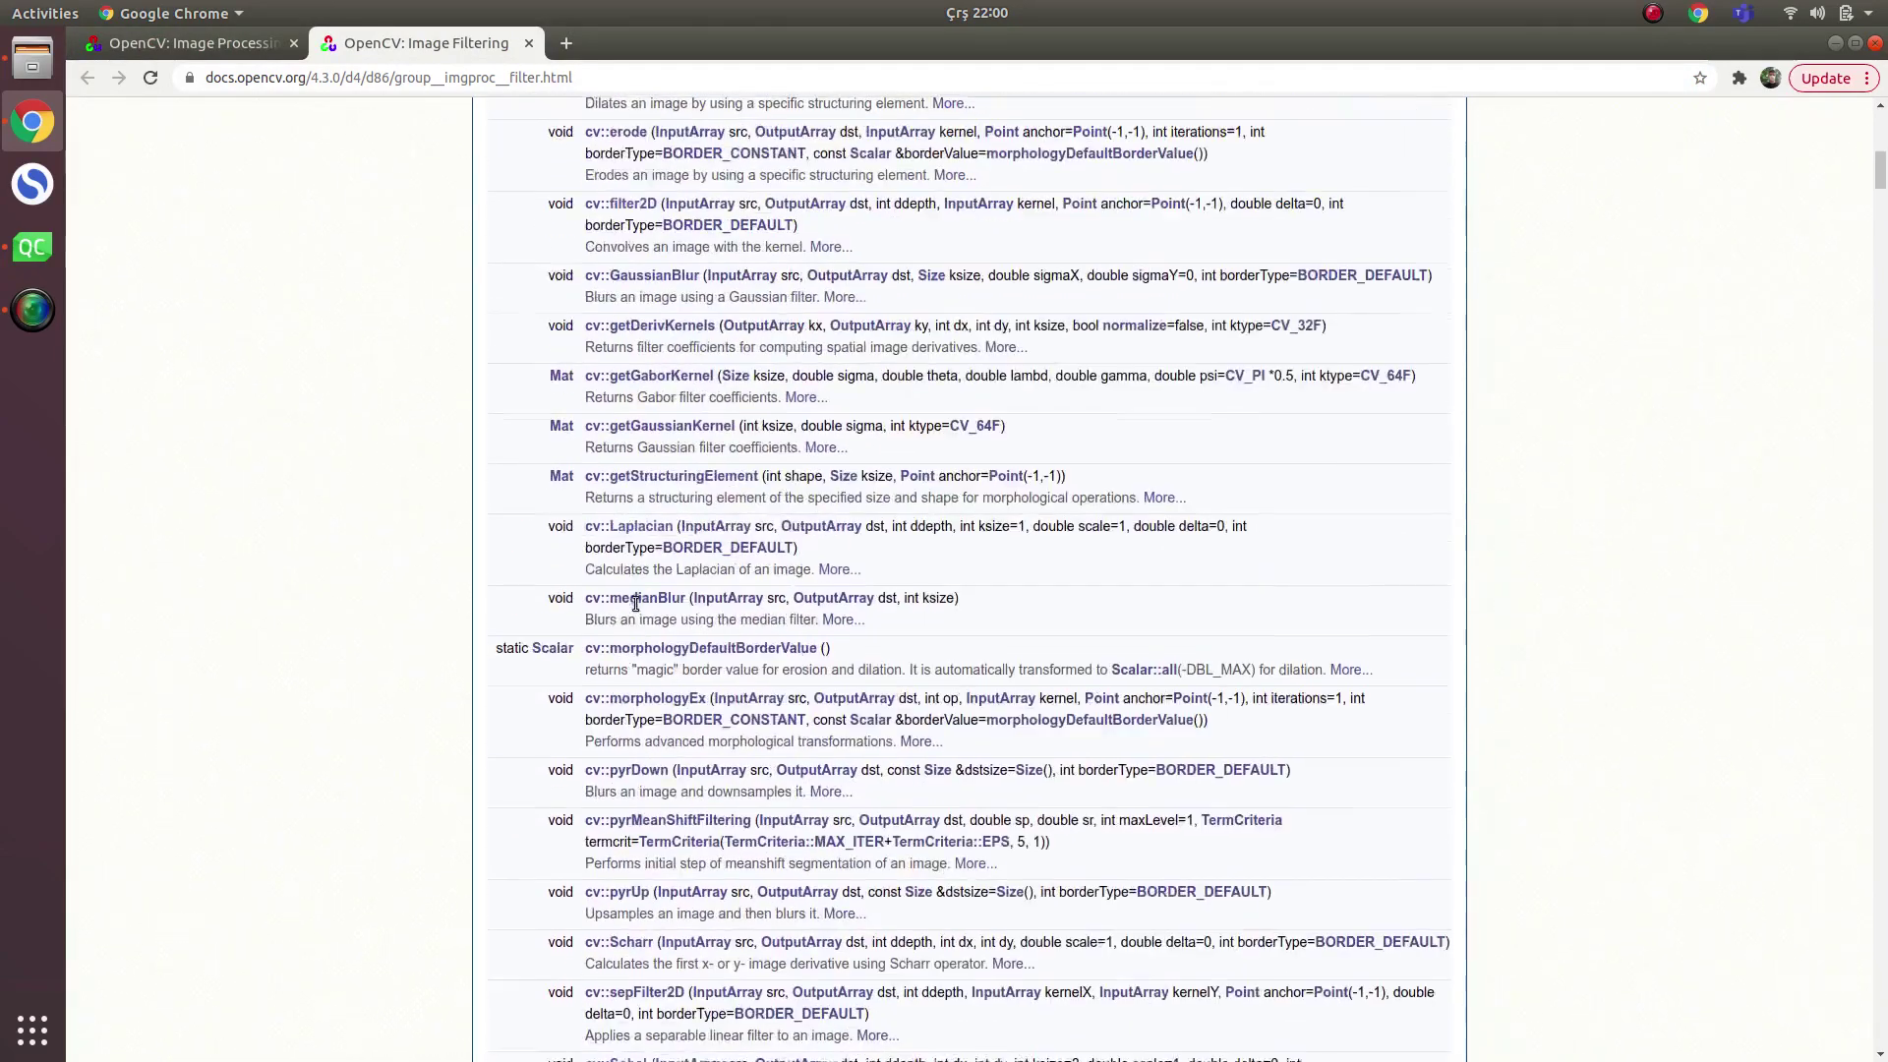
pyautogui.scroll(3, 634, 604)
pyautogui.scroll(3, 635, 590)
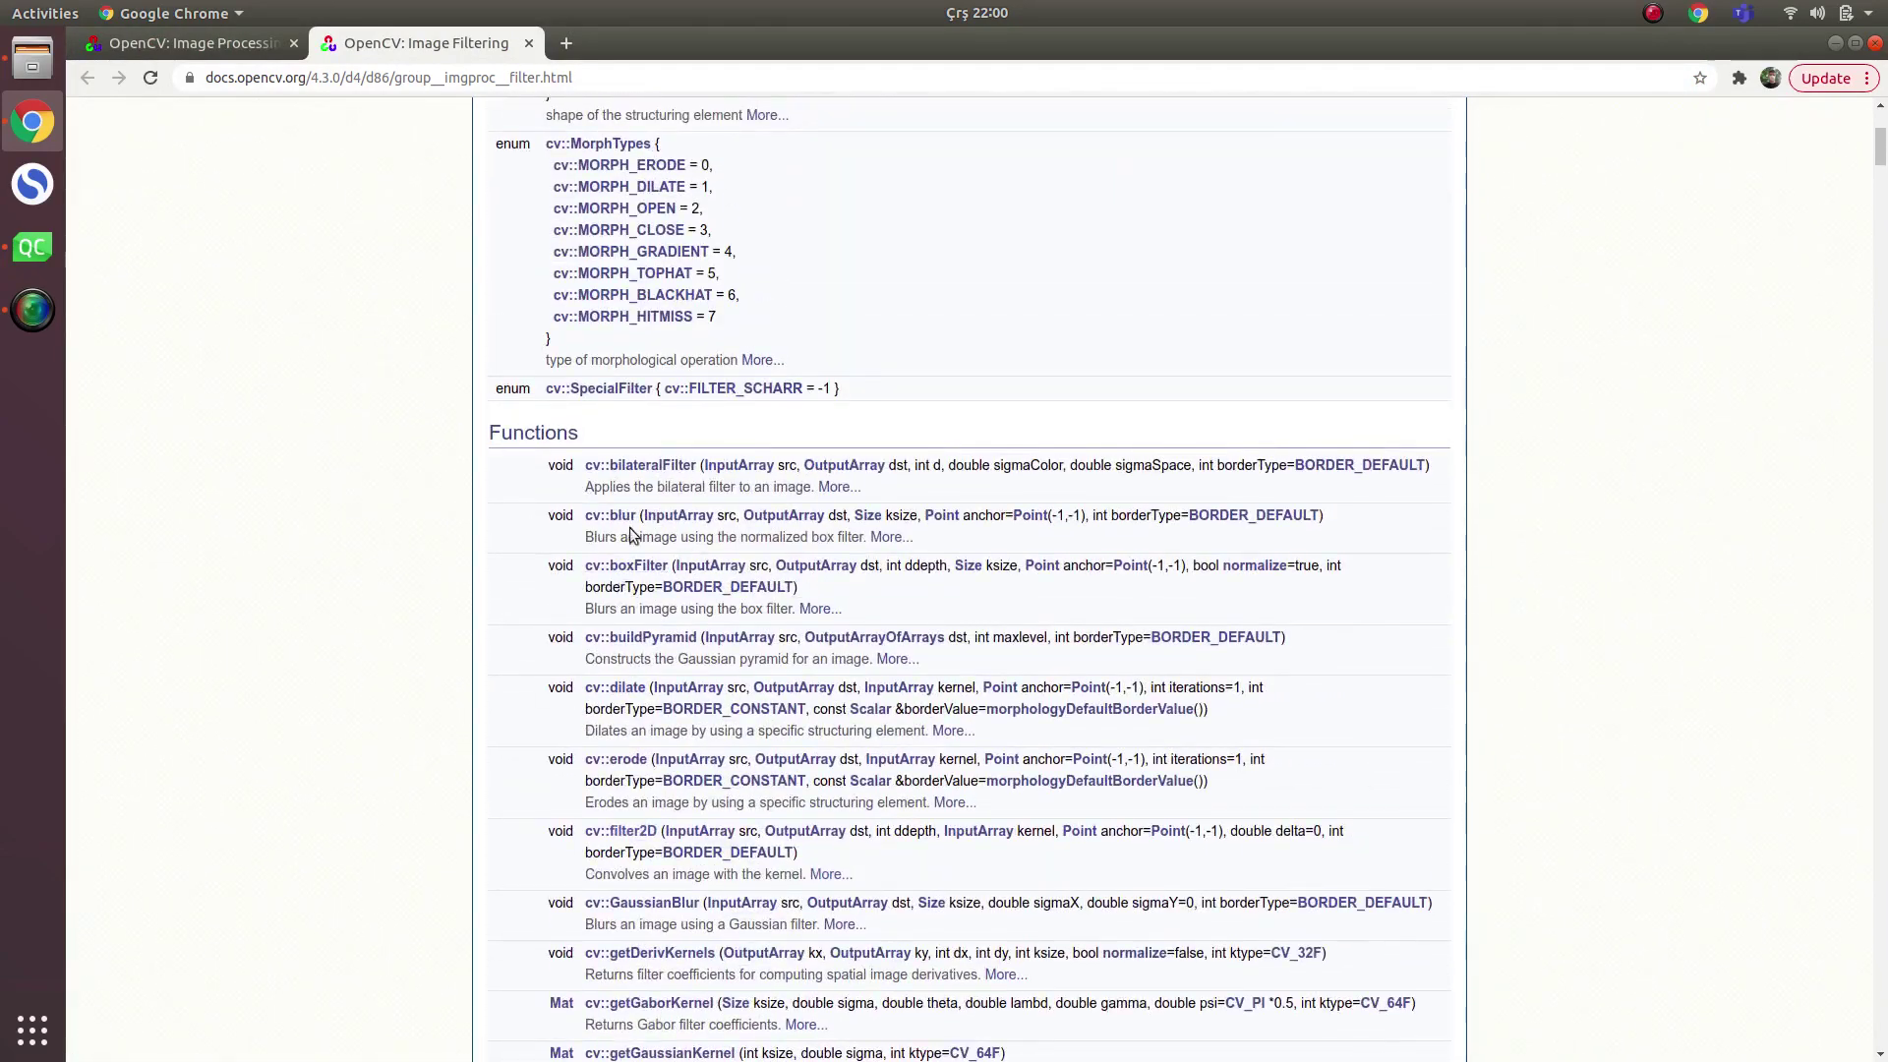
pyautogui.scroll(-3, 632, 560)
pyautogui.scroll(-4, 589, 589)
pyautogui.scroll(-3, 561, 620)
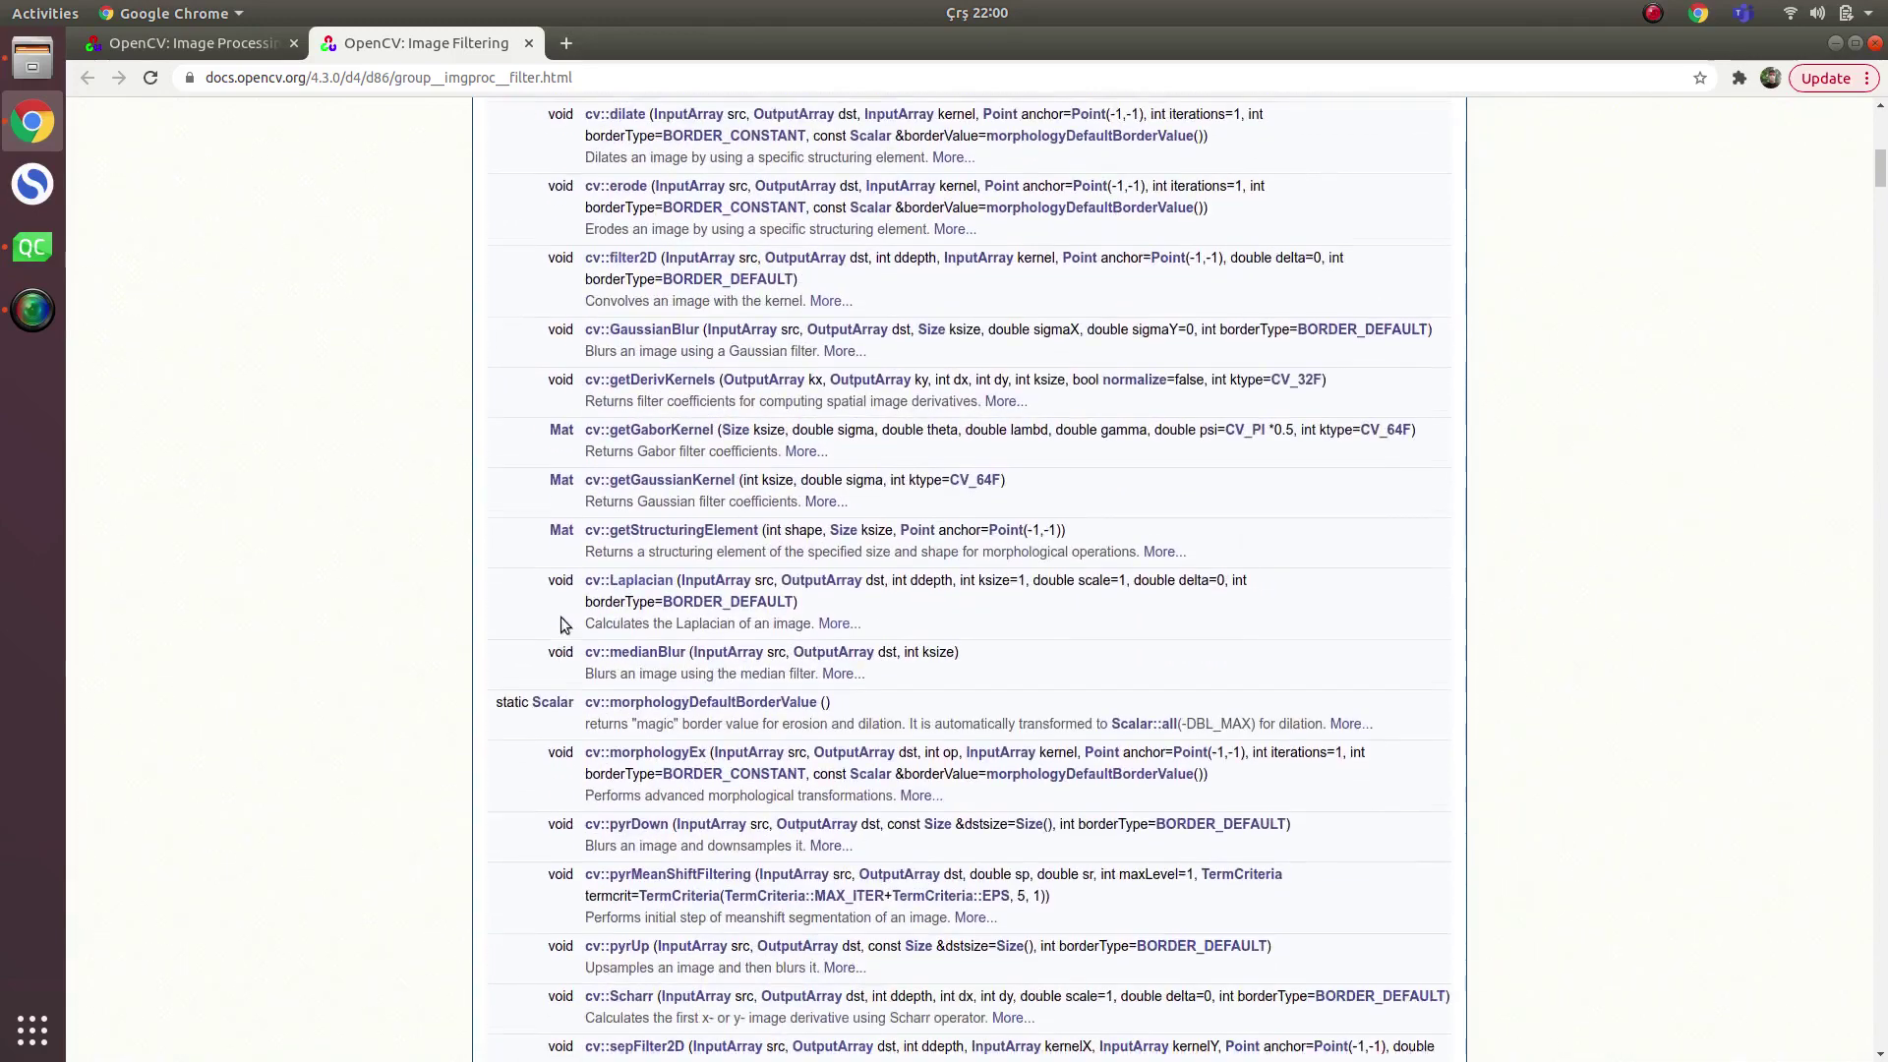
pyautogui.scroll(-1, 561, 624)
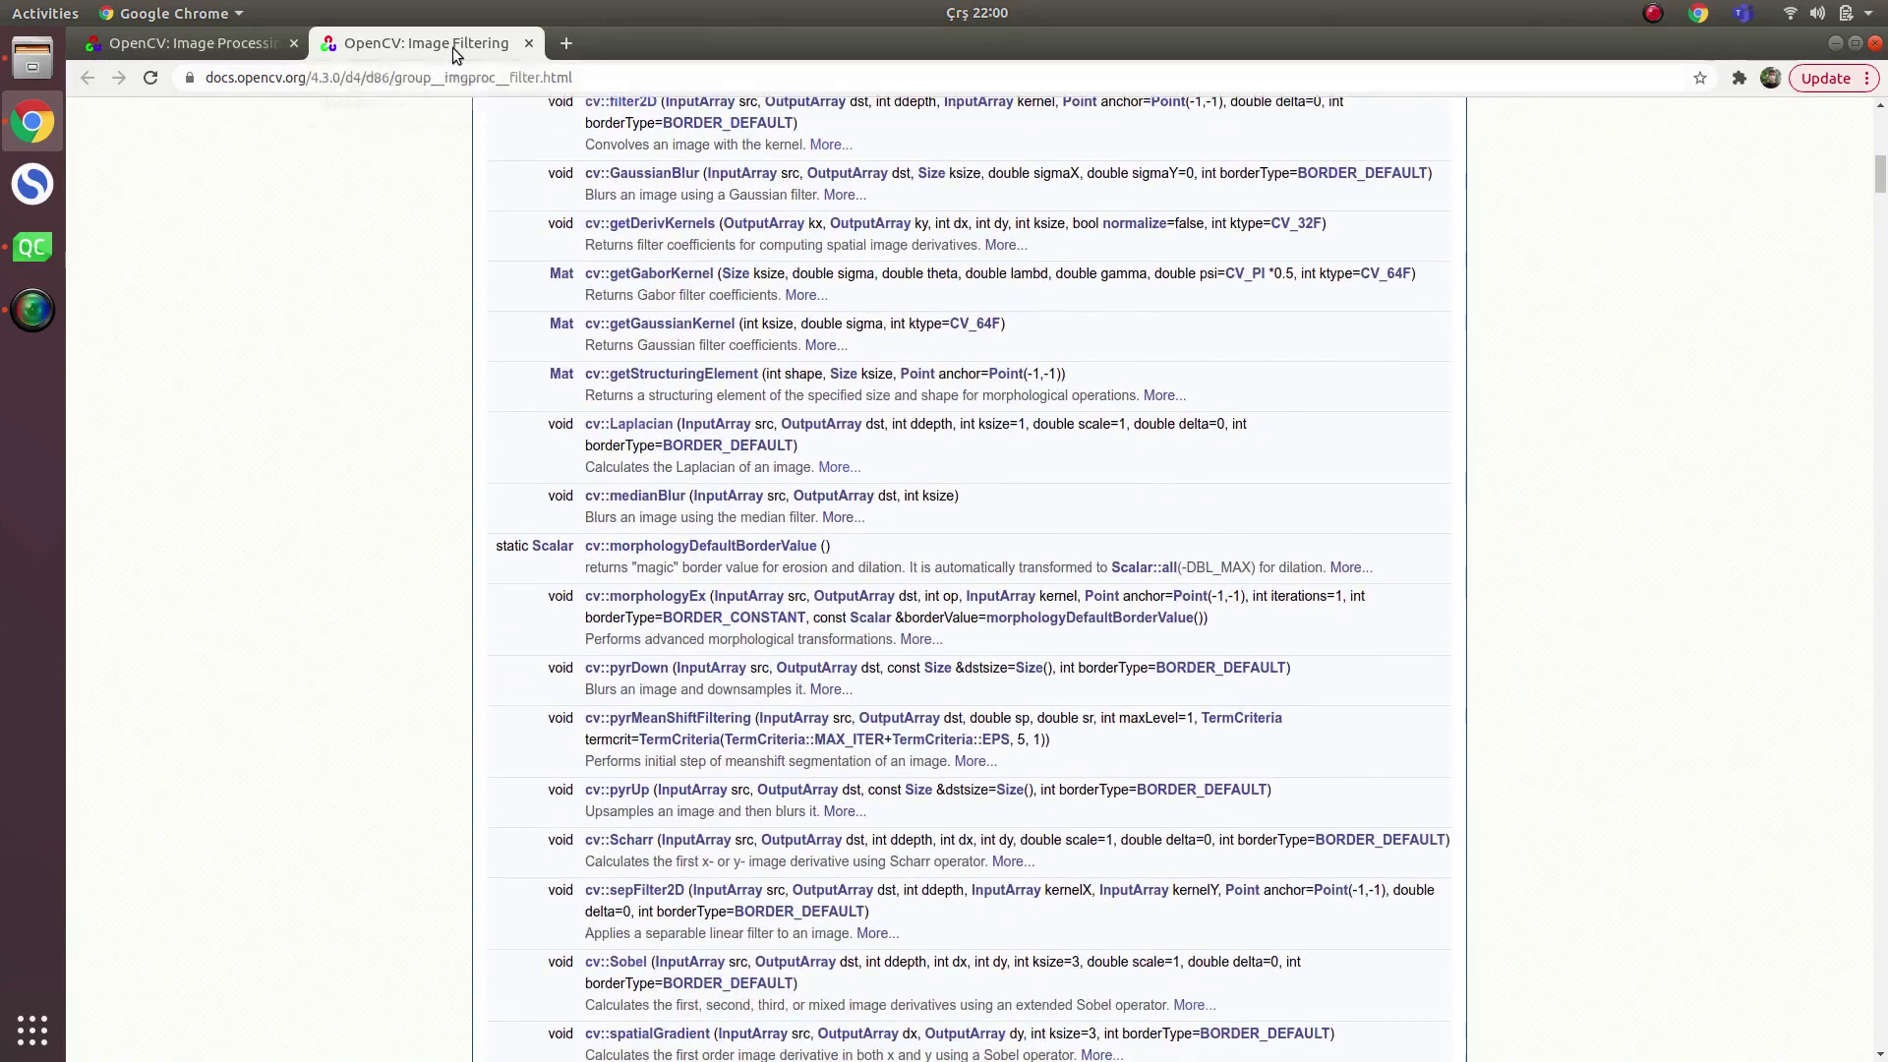
# - Close the Image Filtering tab and open Drawing Functions in a background tab
pyautogui.middleClick(454, 47)
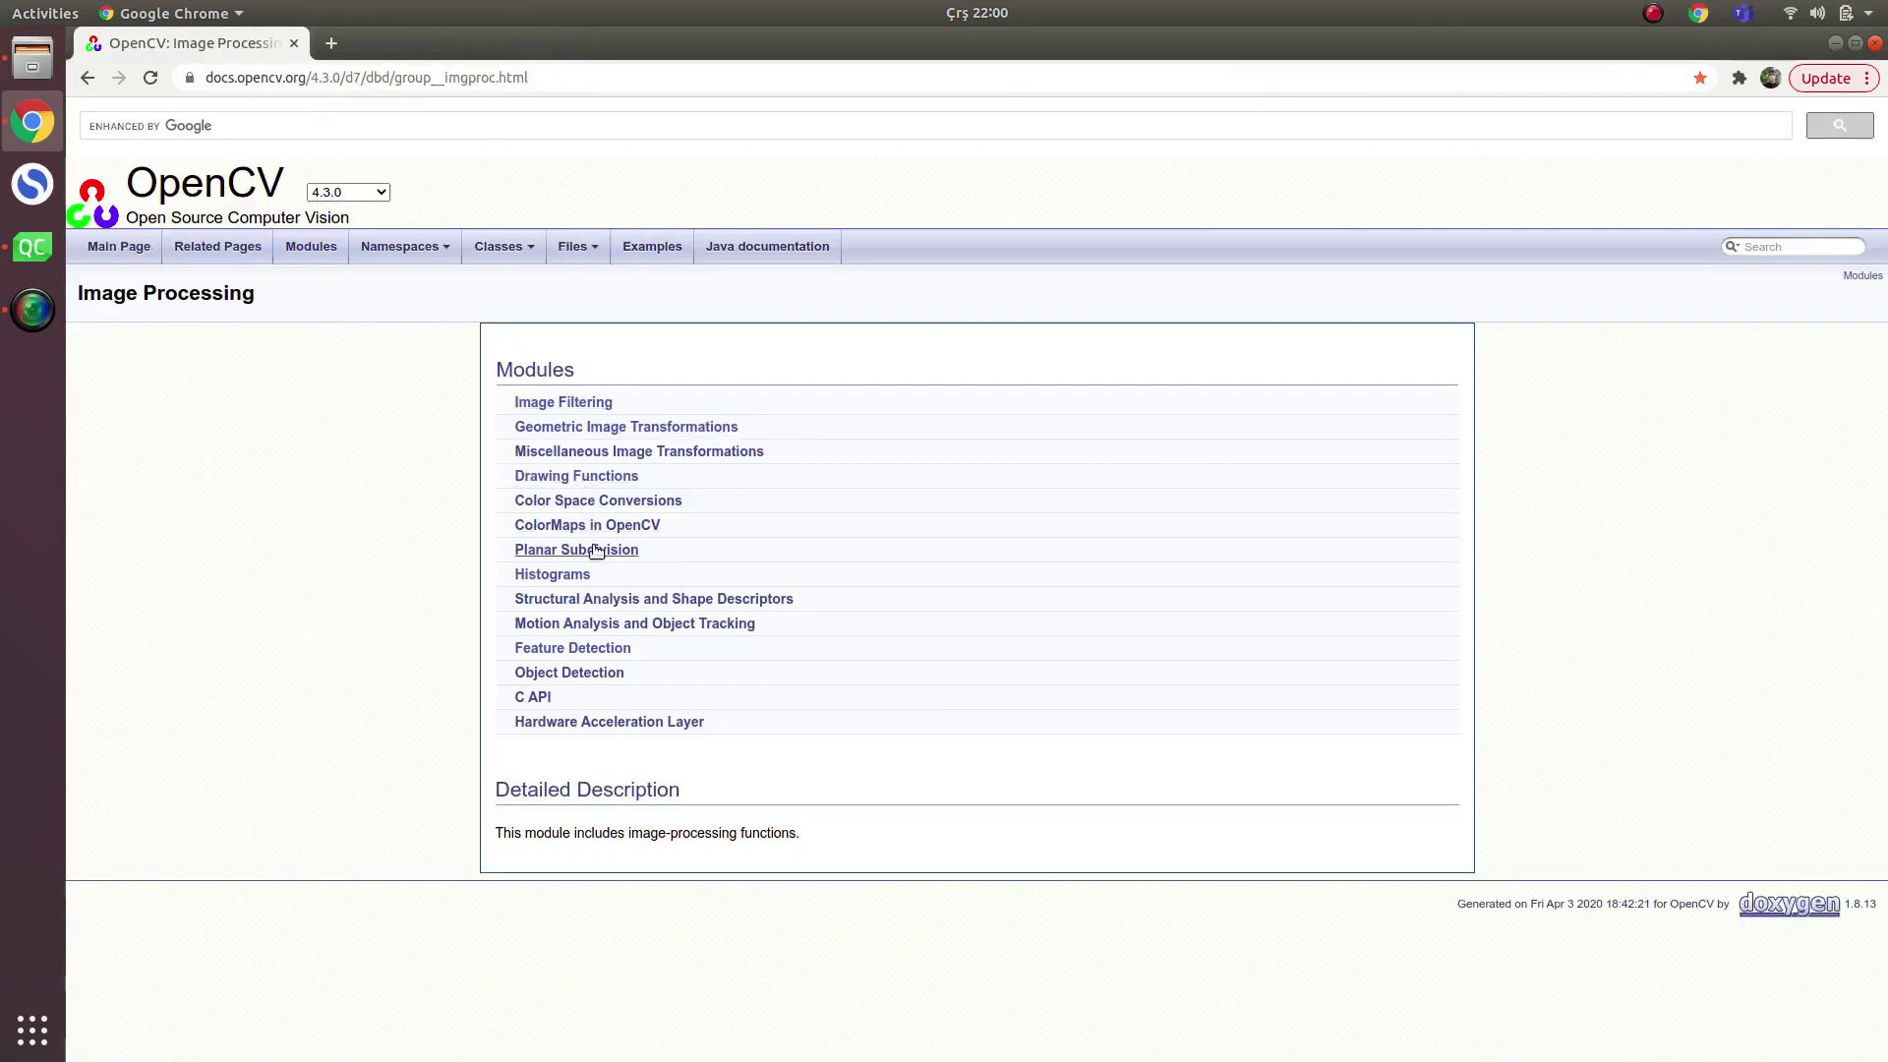
pyautogui.middleClick(582, 476)
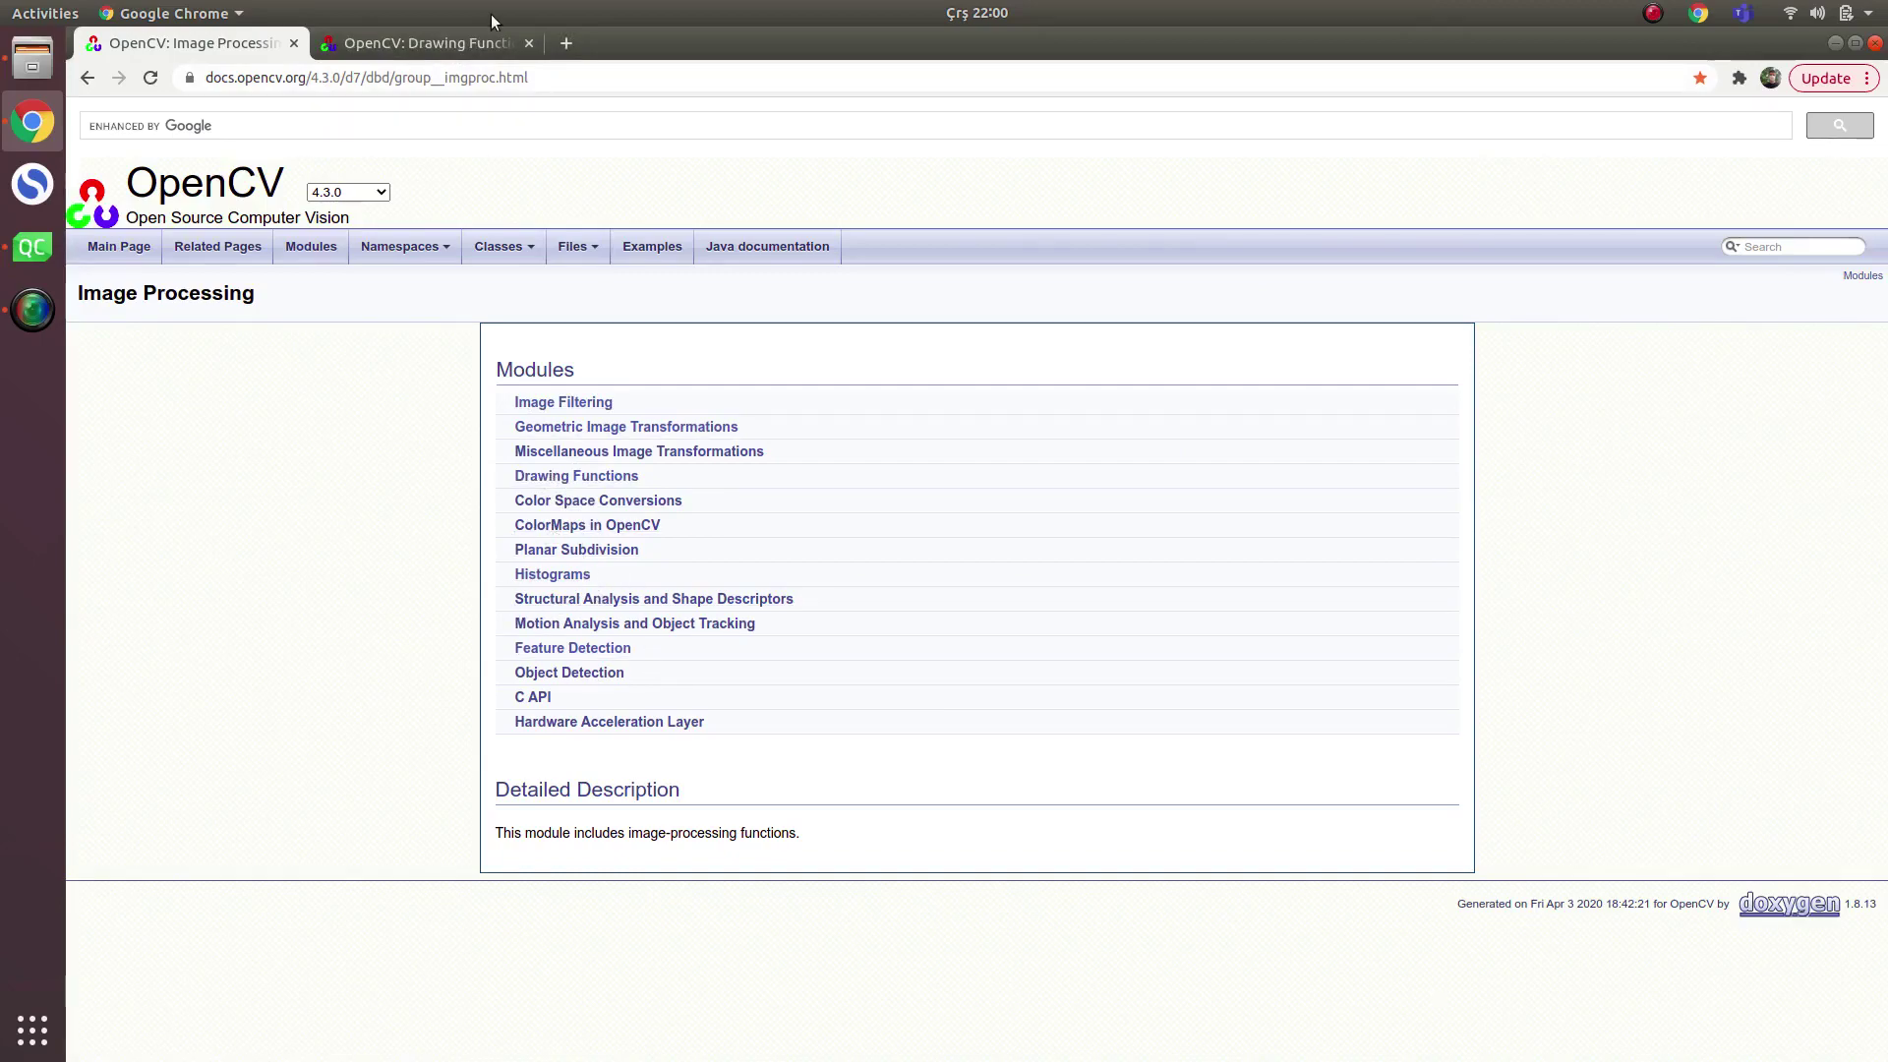
# - Read the cv::rectangle() two-corner reference in a third tab, then return to main.cpp
pyautogui.click(427, 43)
pyautogui.scroll(-2, 616, 448)
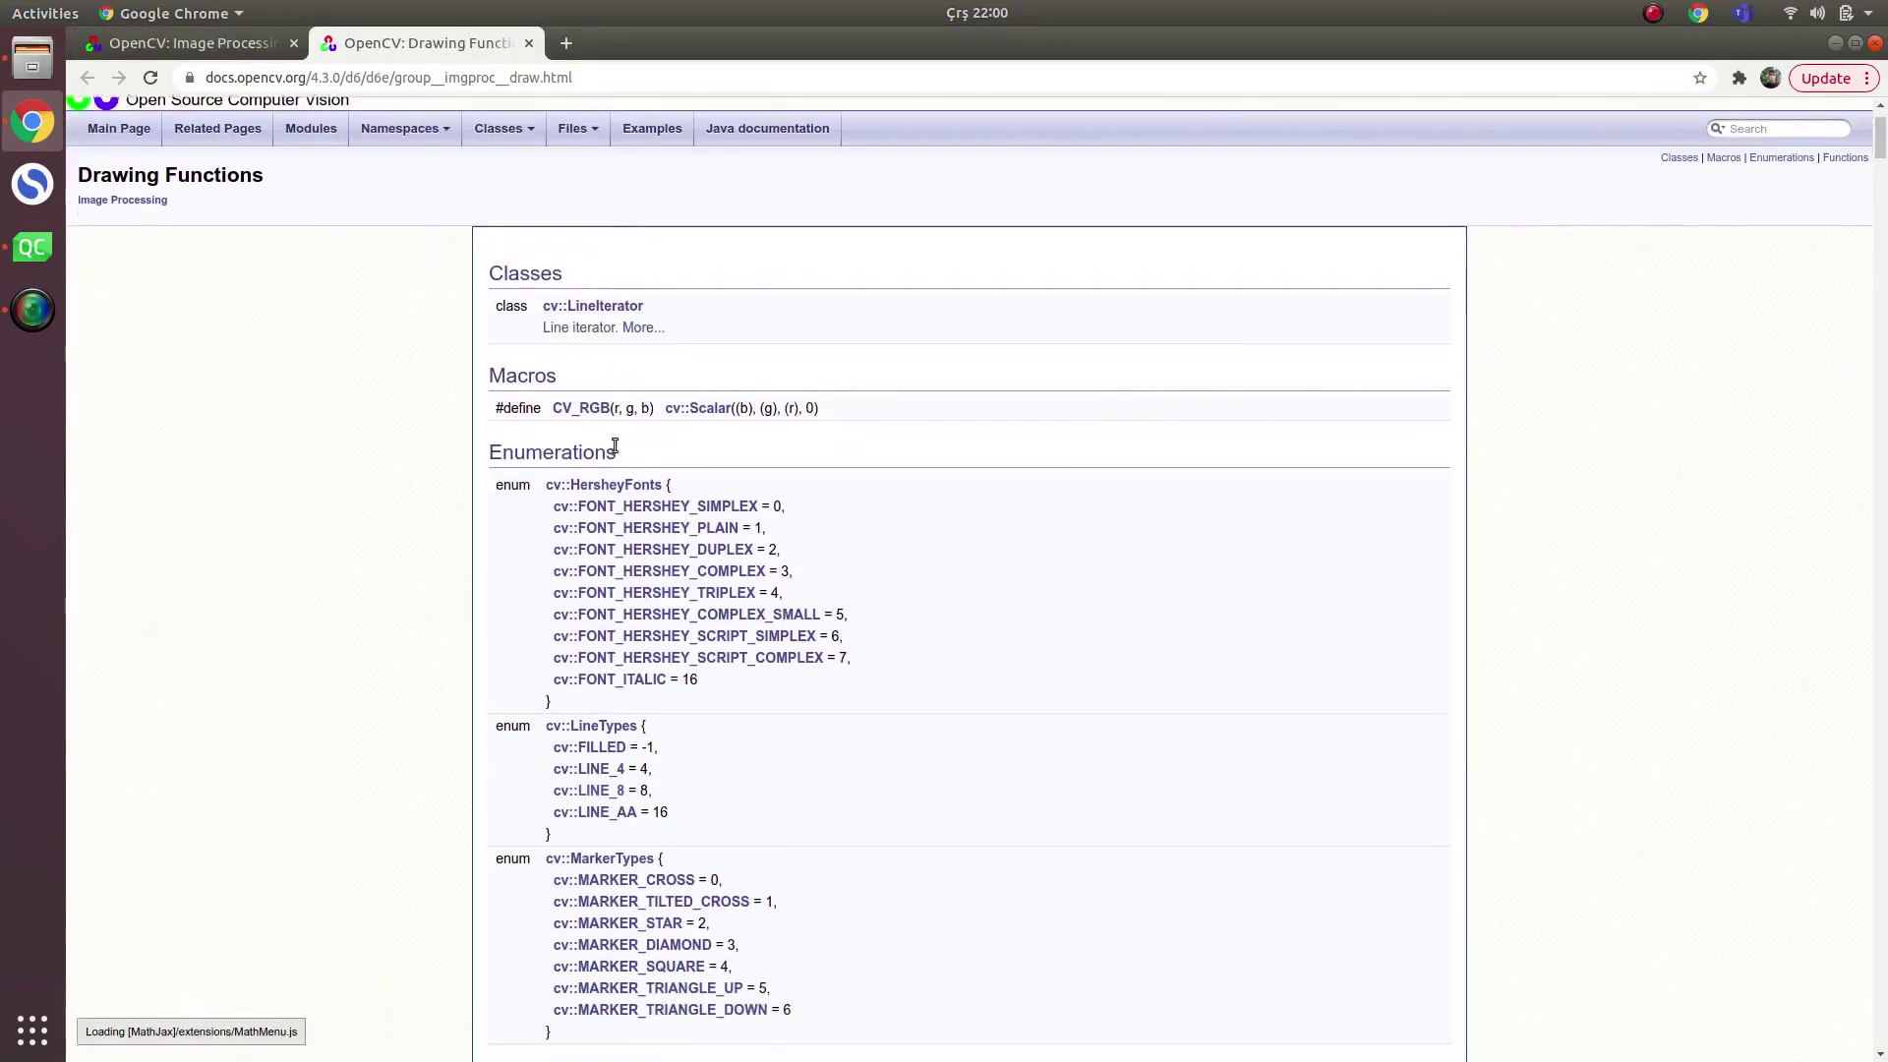
pyautogui.scroll(-4, 615, 446)
pyautogui.scroll(-3, 599, 435)
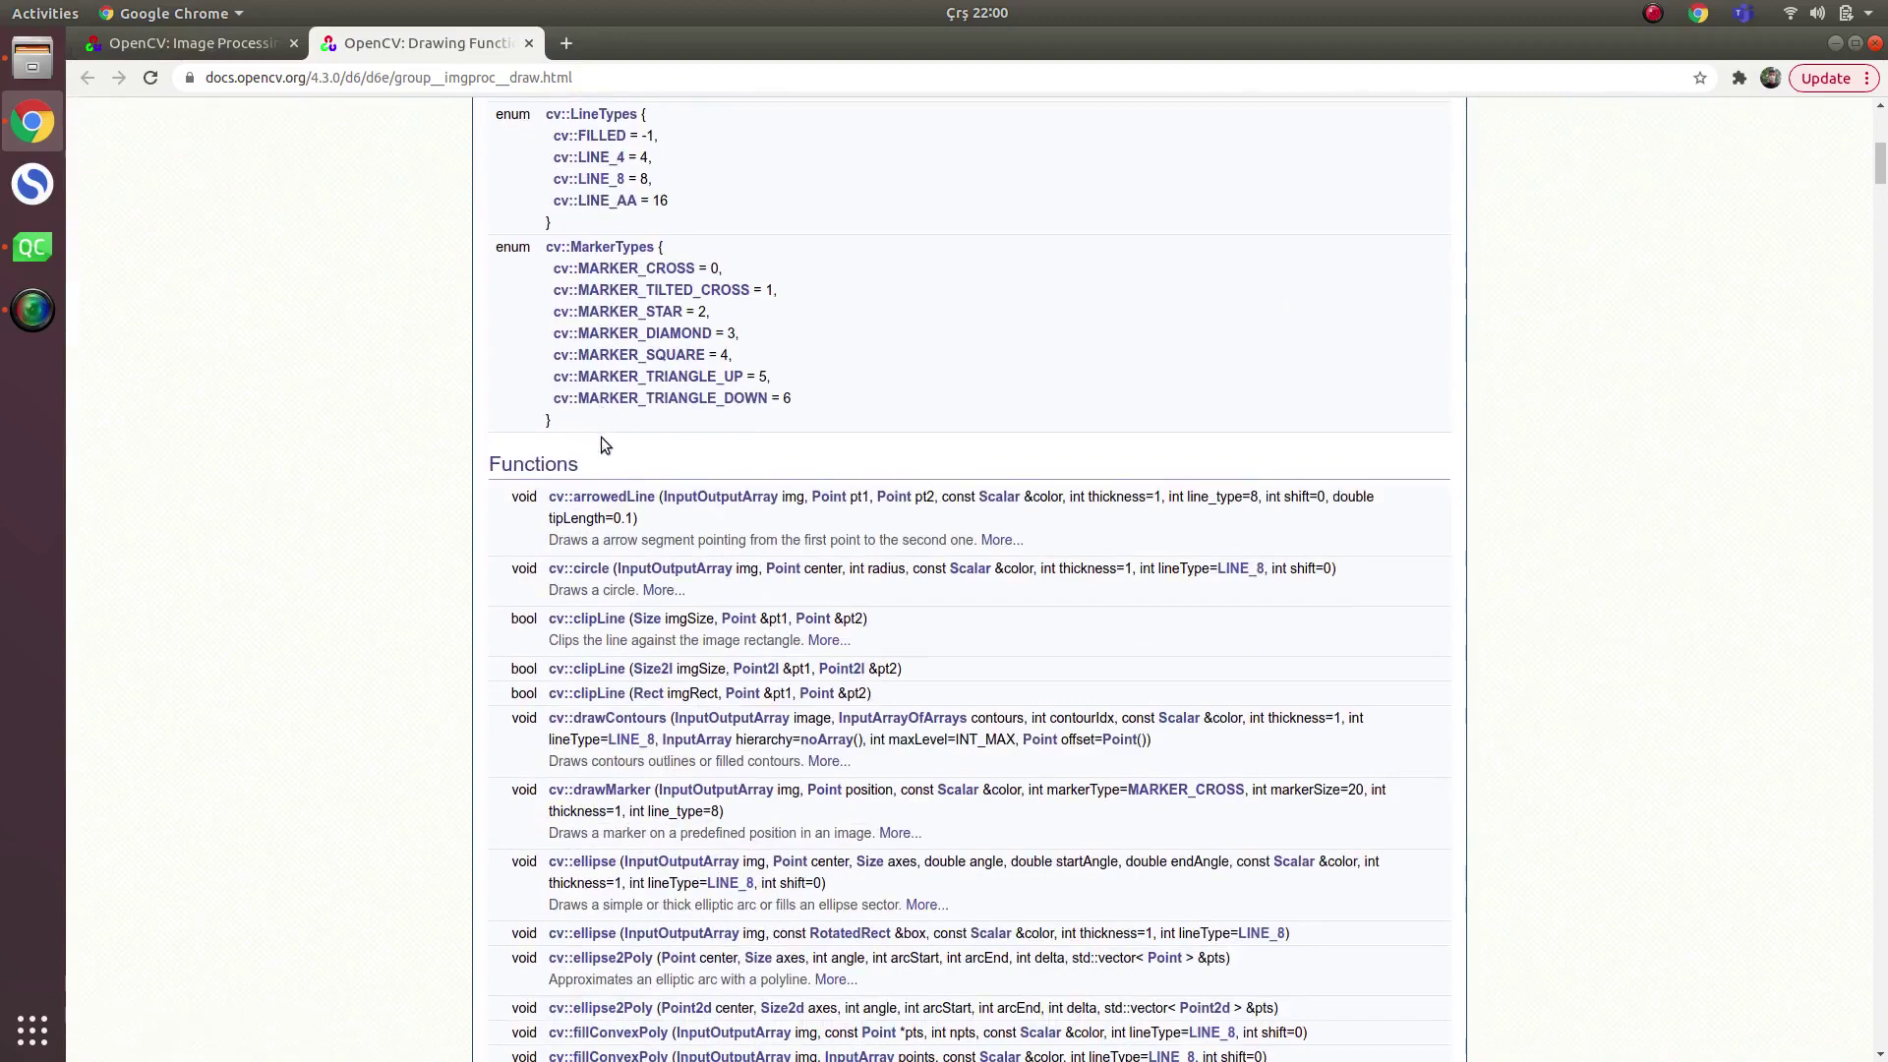
pyautogui.scroll(-2, 600, 438)
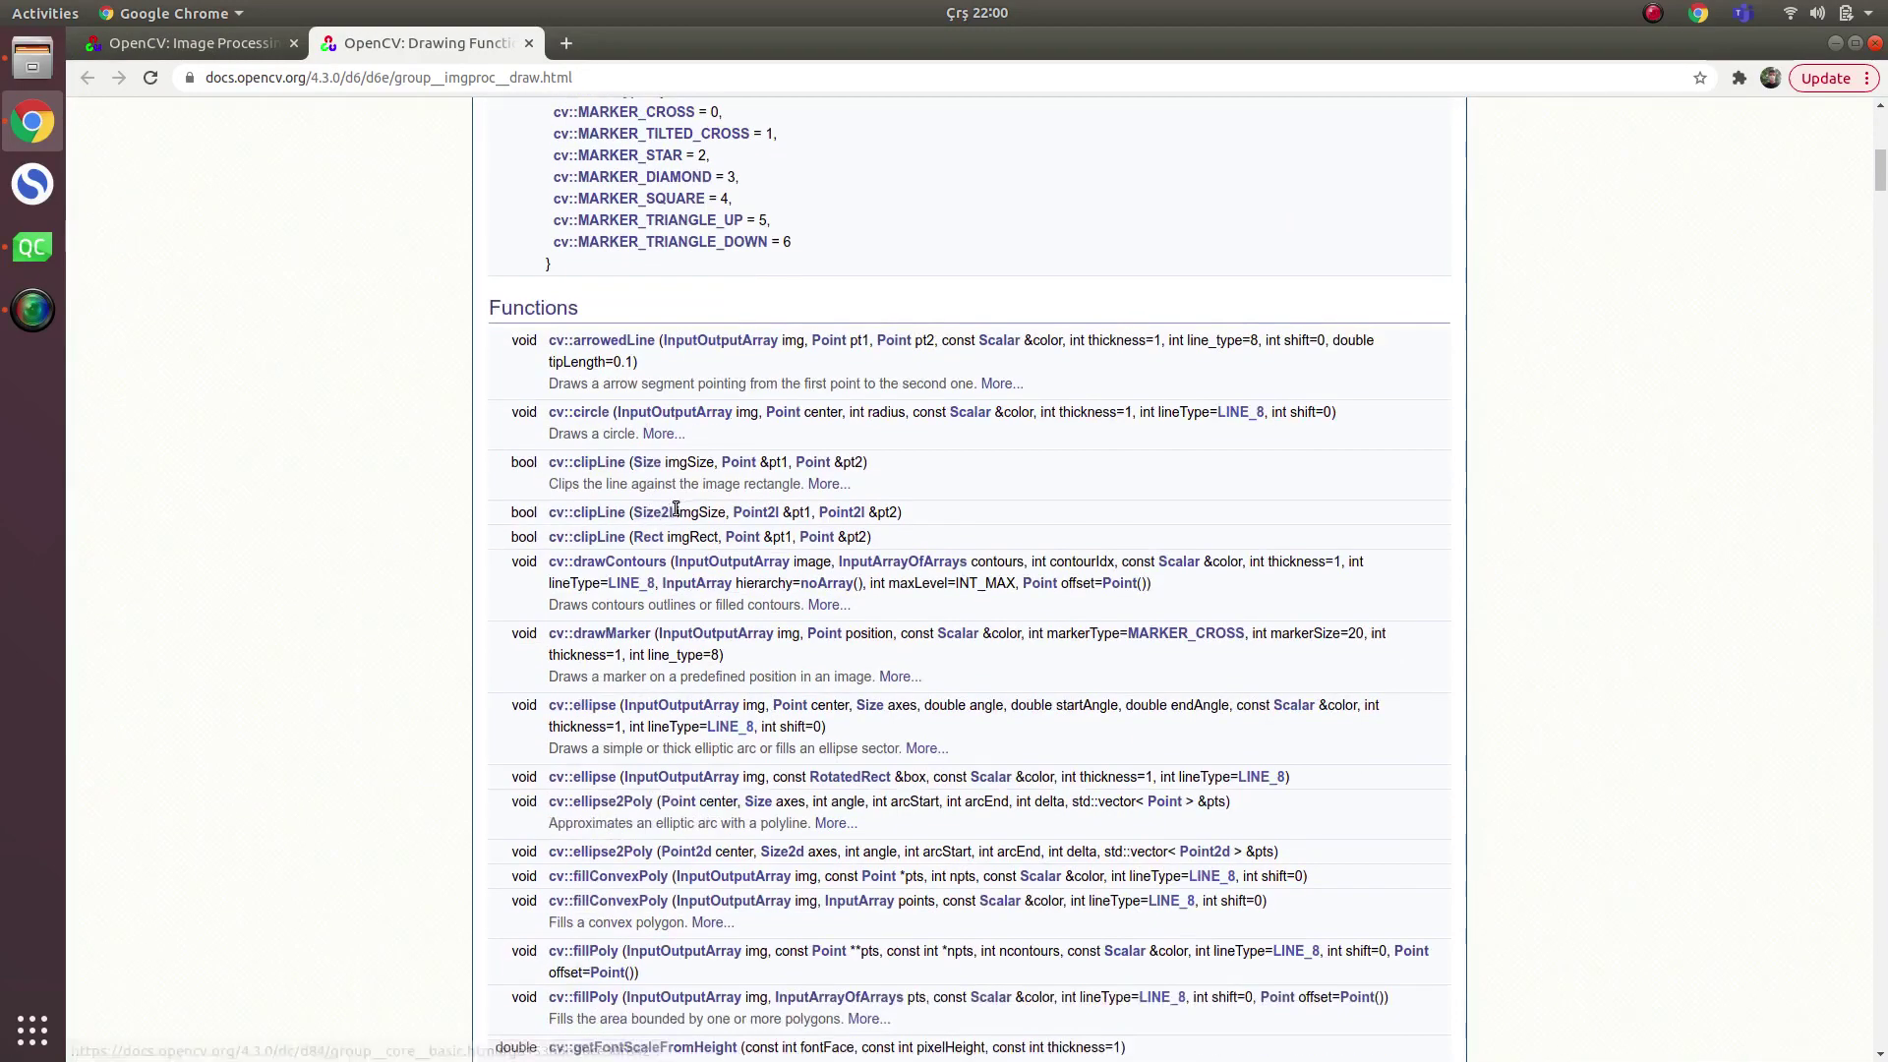
pyautogui.scroll(-2, 677, 509)
pyautogui.scroll(2, 677, 509)
pyautogui.scroll(2, 676, 510)
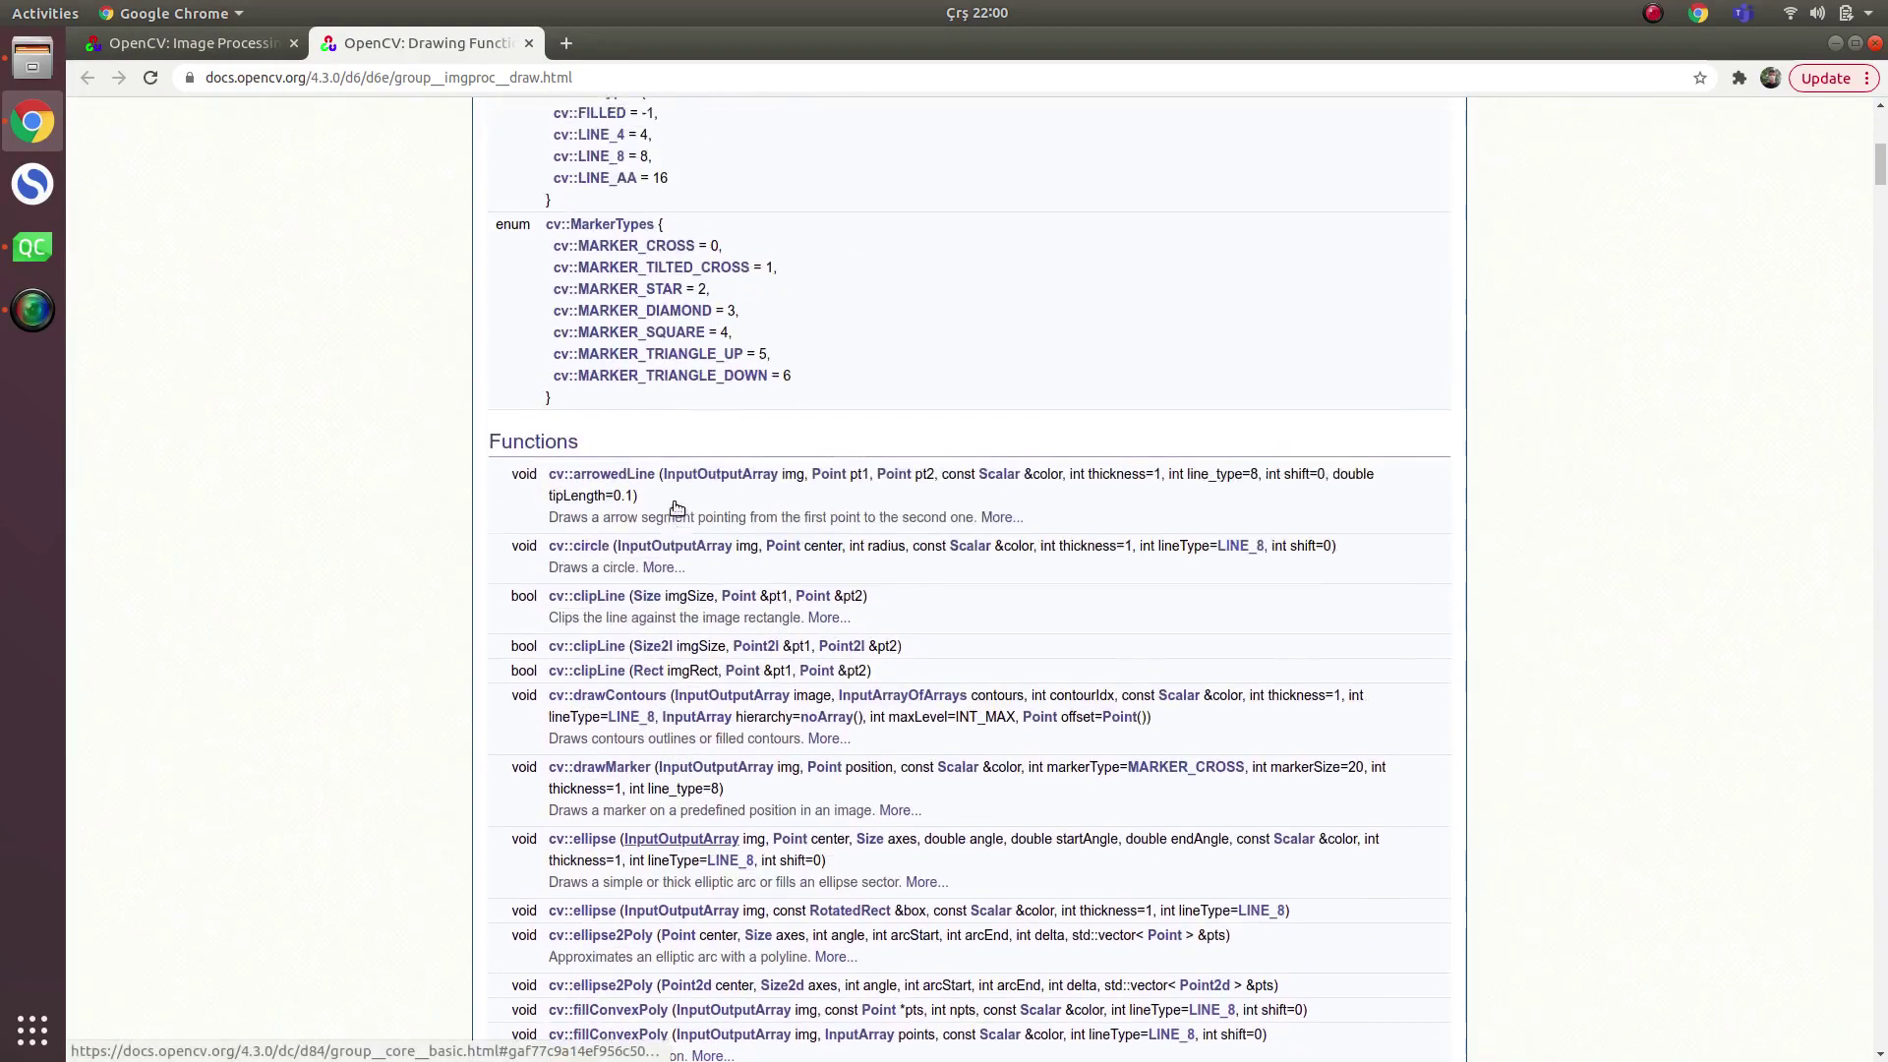
pyautogui.scroll(3, 676, 509)
pyautogui.scroll(3, 675, 509)
pyautogui.scroll(1, 675, 509)
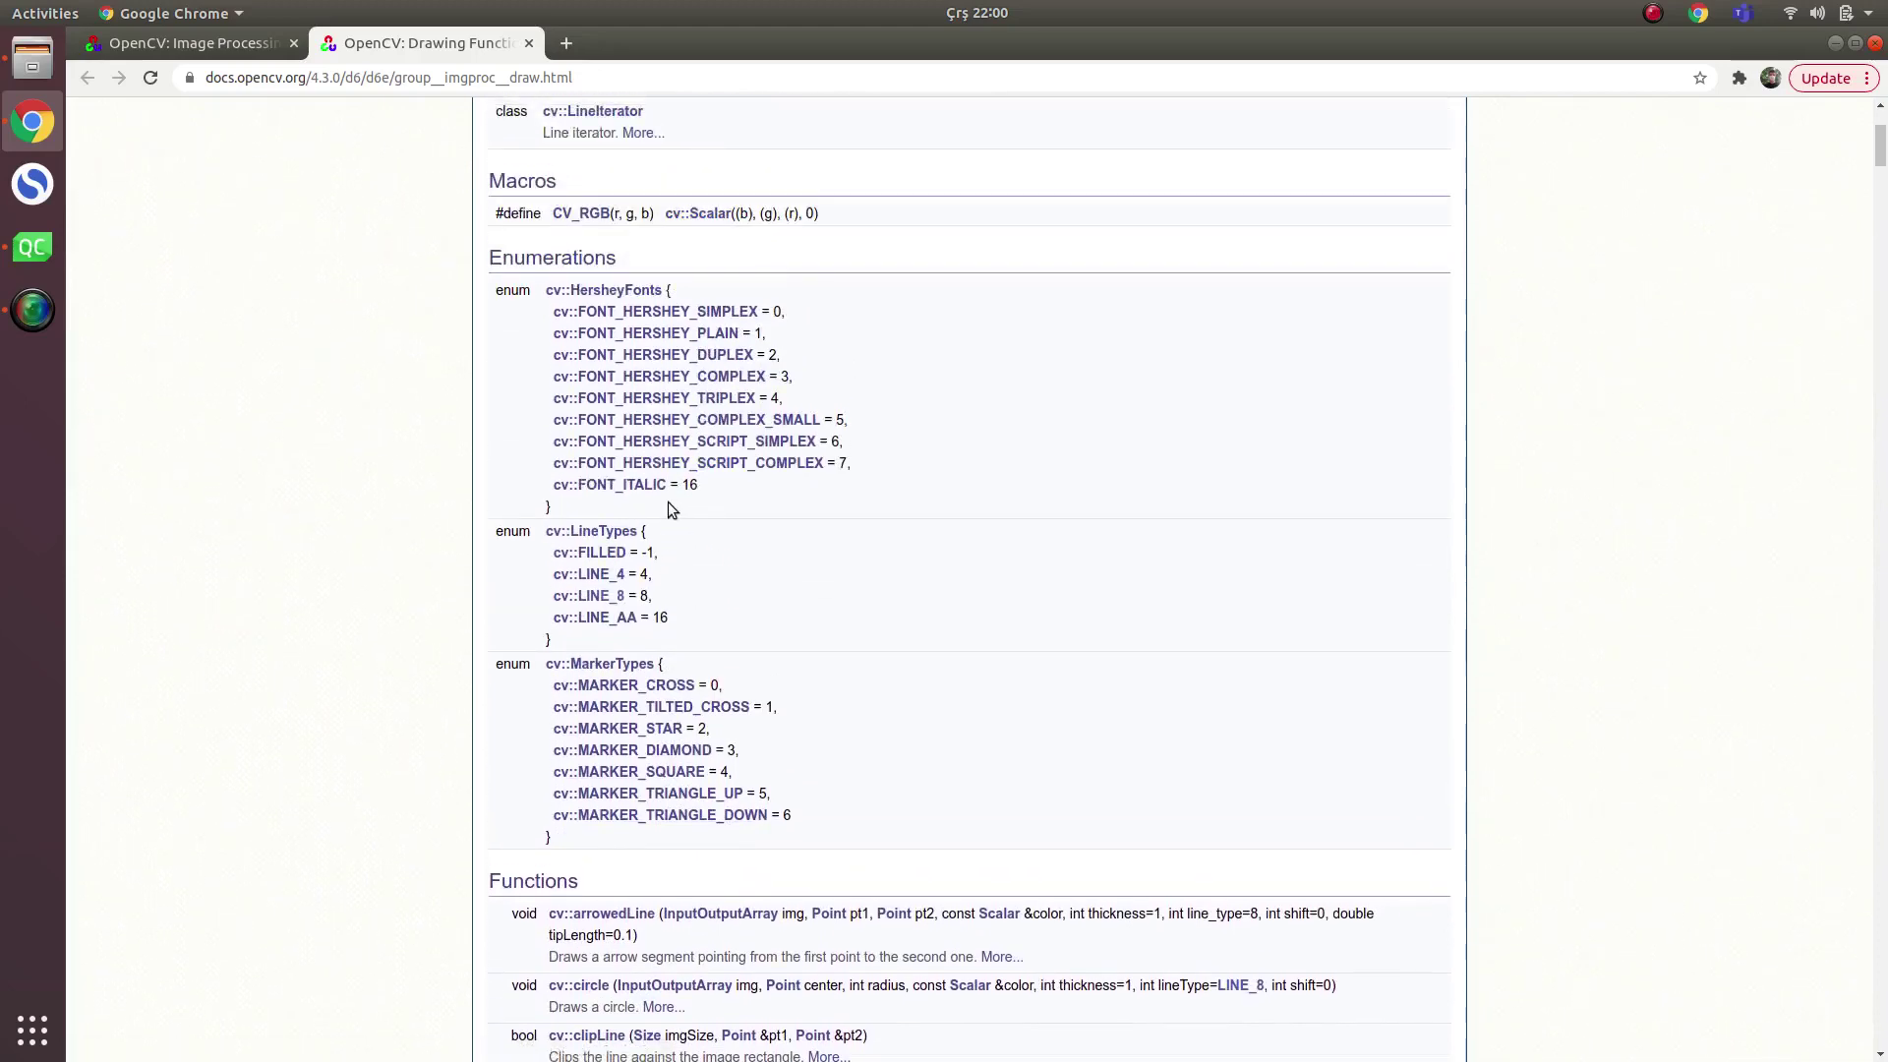
pyautogui.scroll(2, 669, 502)
pyautogui.scroll(2, 657, 496)
pyautogui.scroll(-2, 658, 497)
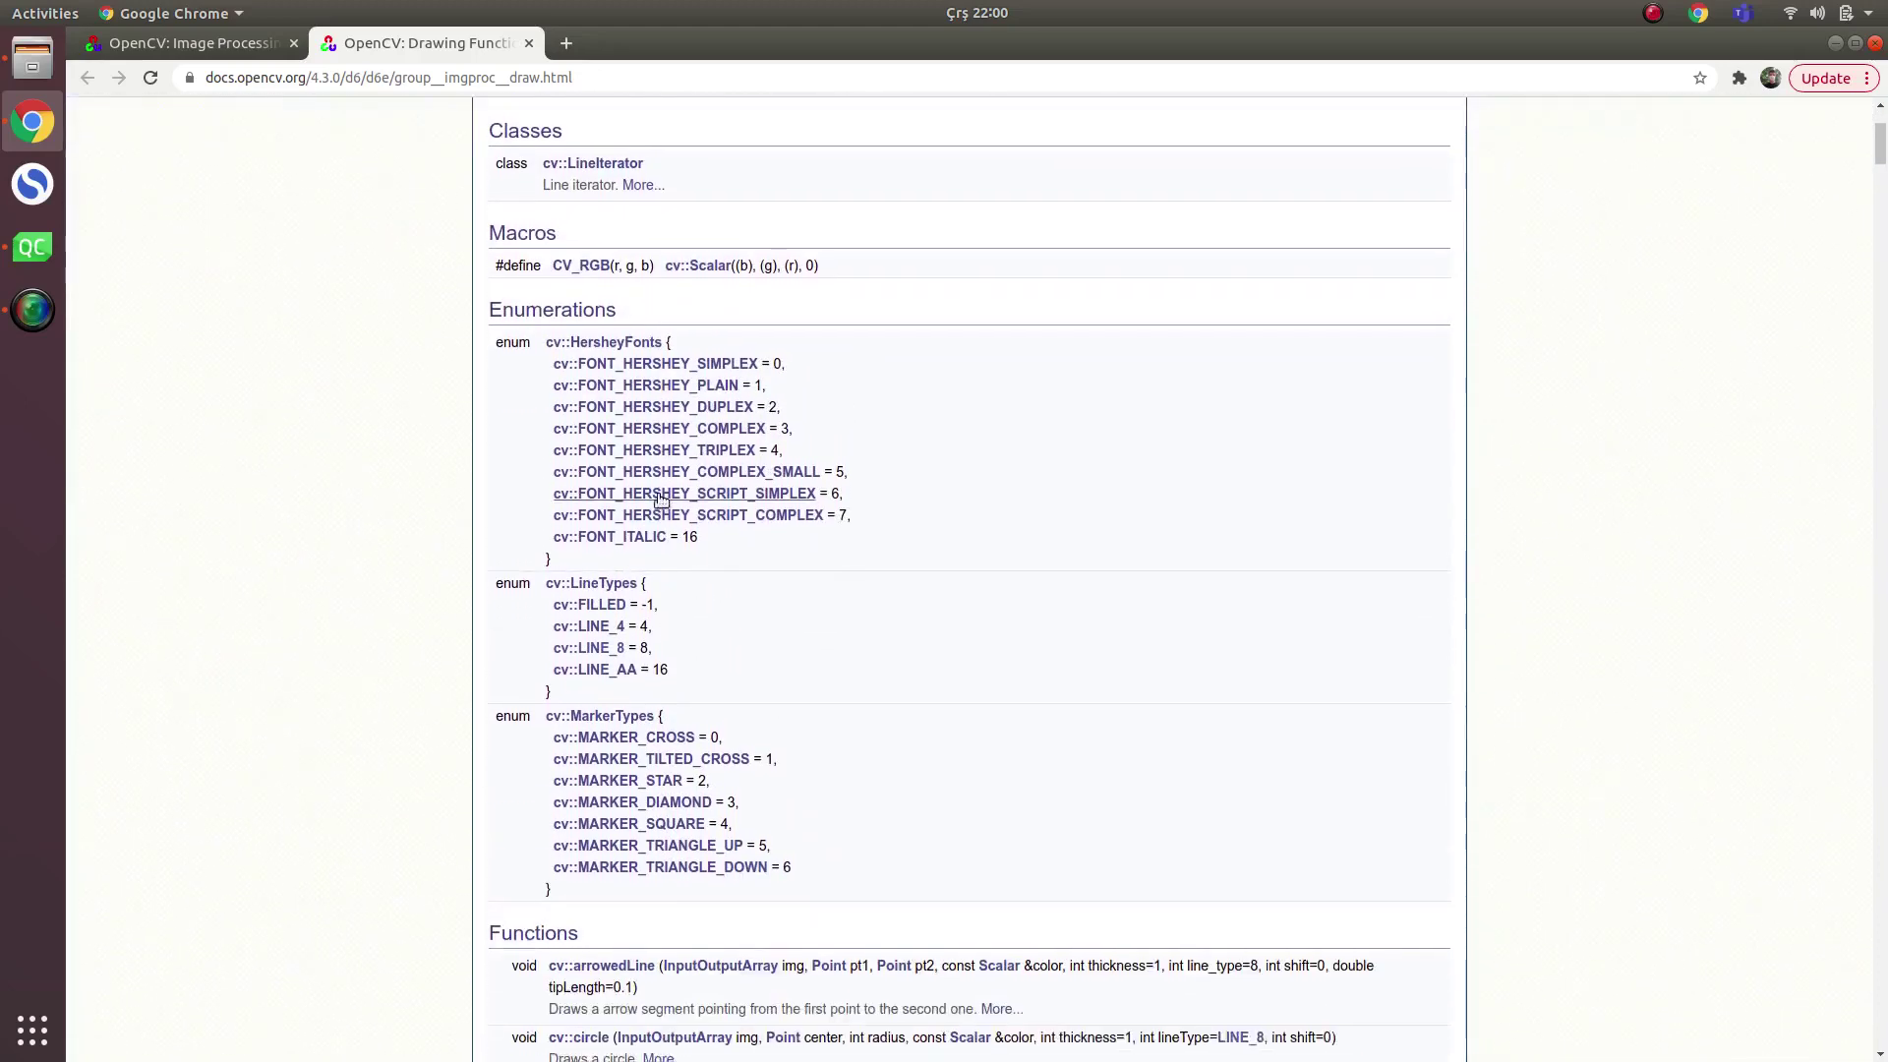
pyautogui.scroll(-2, 659, 496)
pyautogui.scroll(-2, 658, 498)
pyautogui.scroll(-1, 659, 498)
pyautogui.scroll(-1, 658, 498)
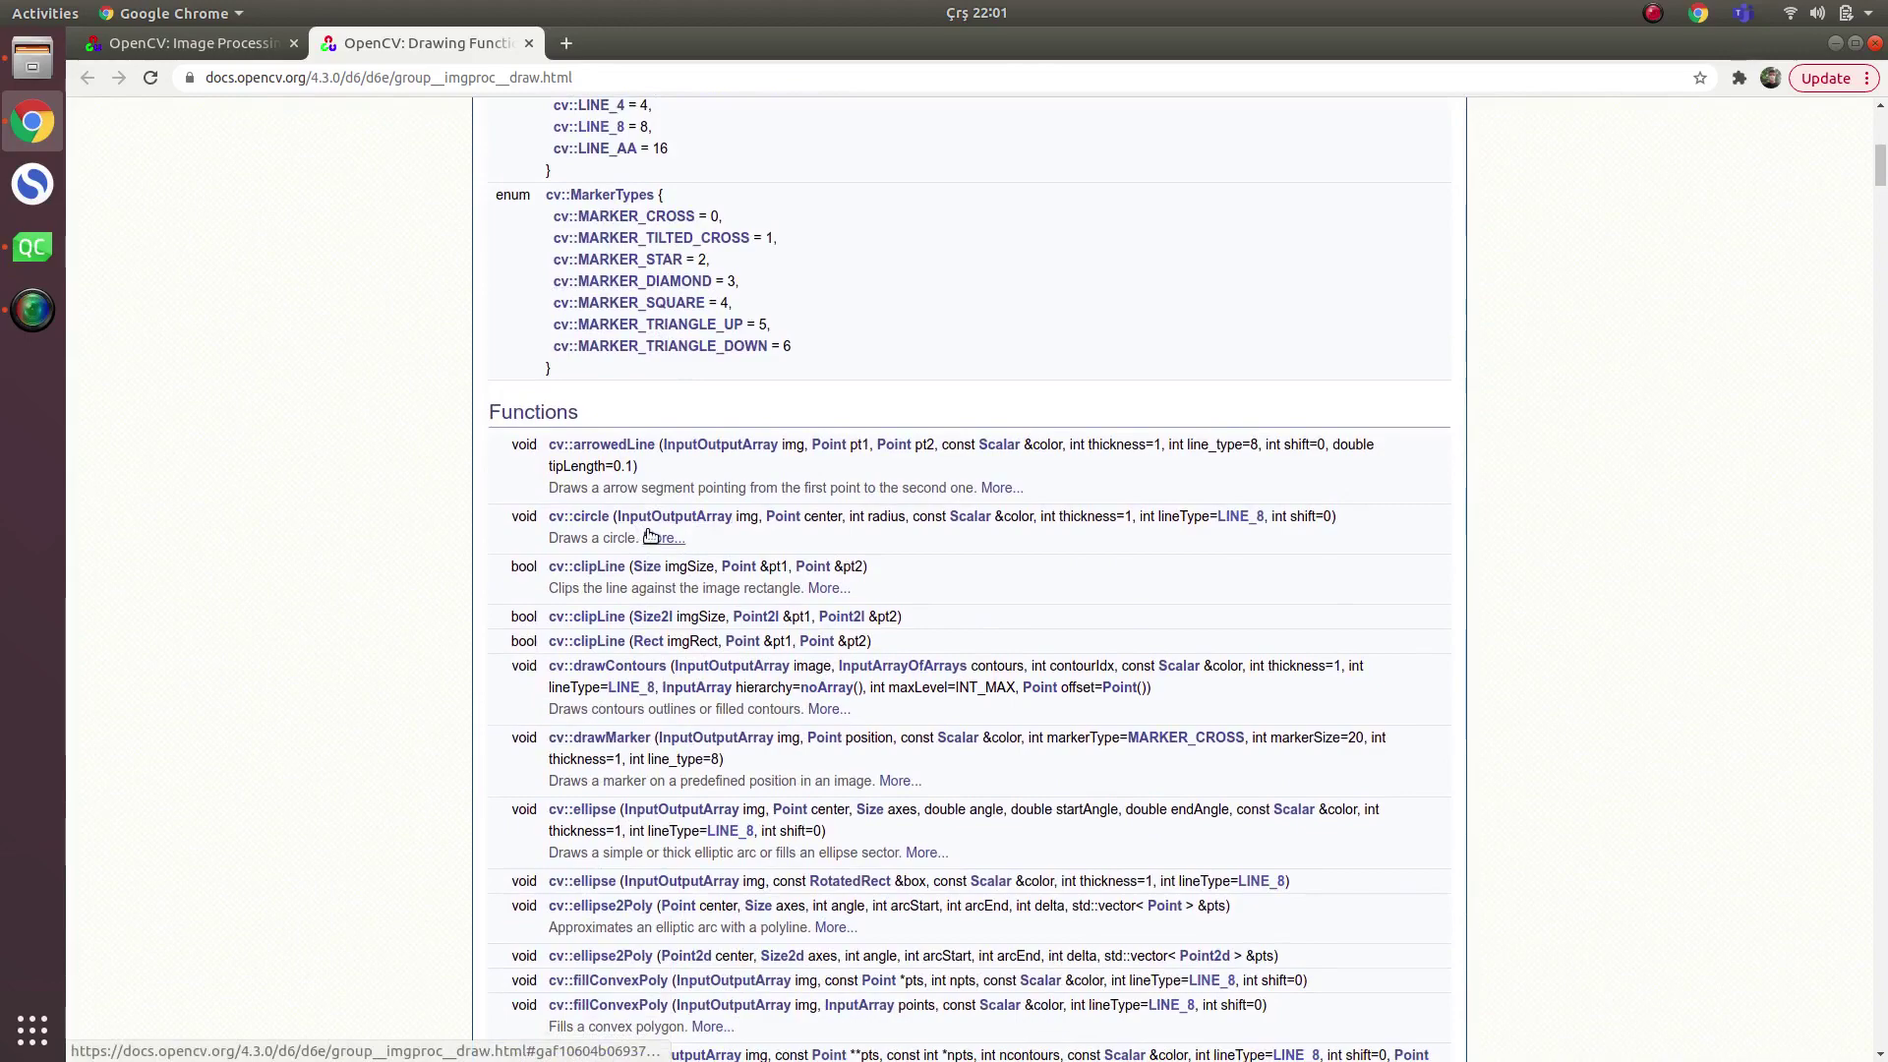
pyautogui.scroll(-3, 651, 538)
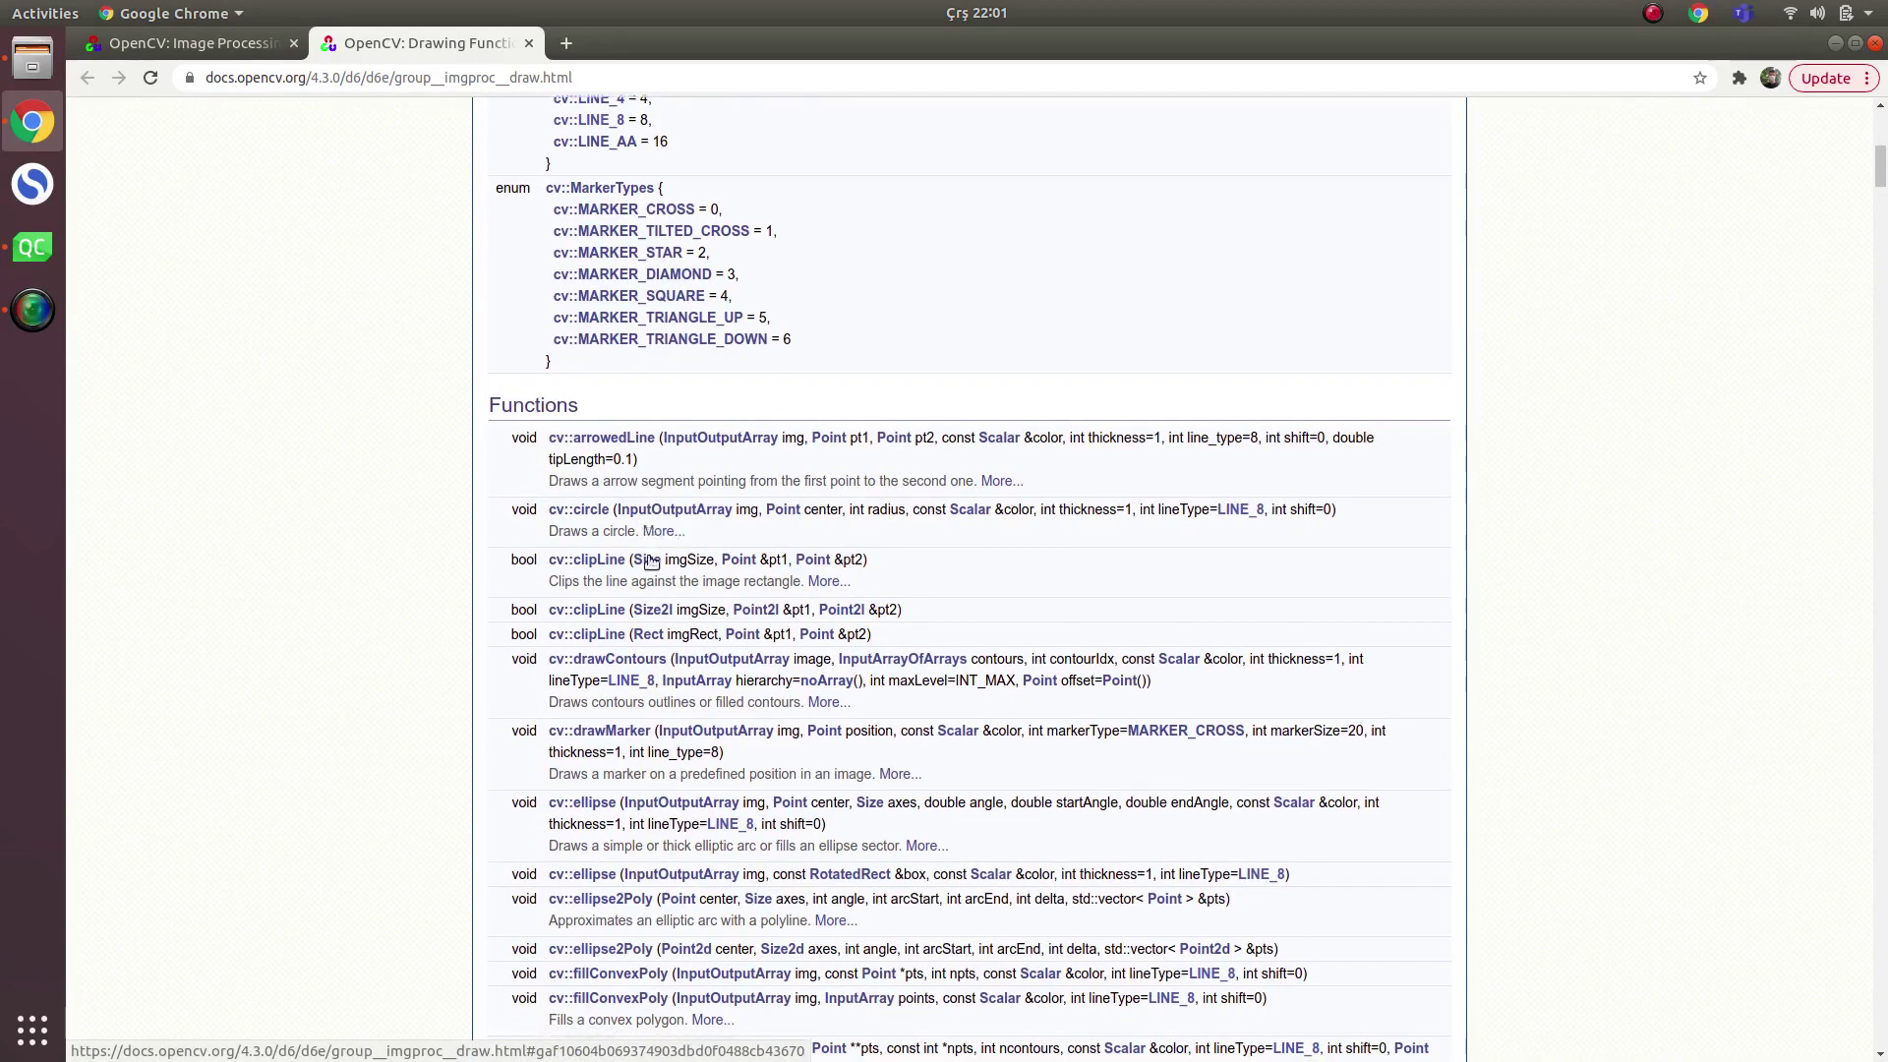
pyautogui.scroll(-3, 651, 537)
pyautogui.scroll(-3, 651, 558)
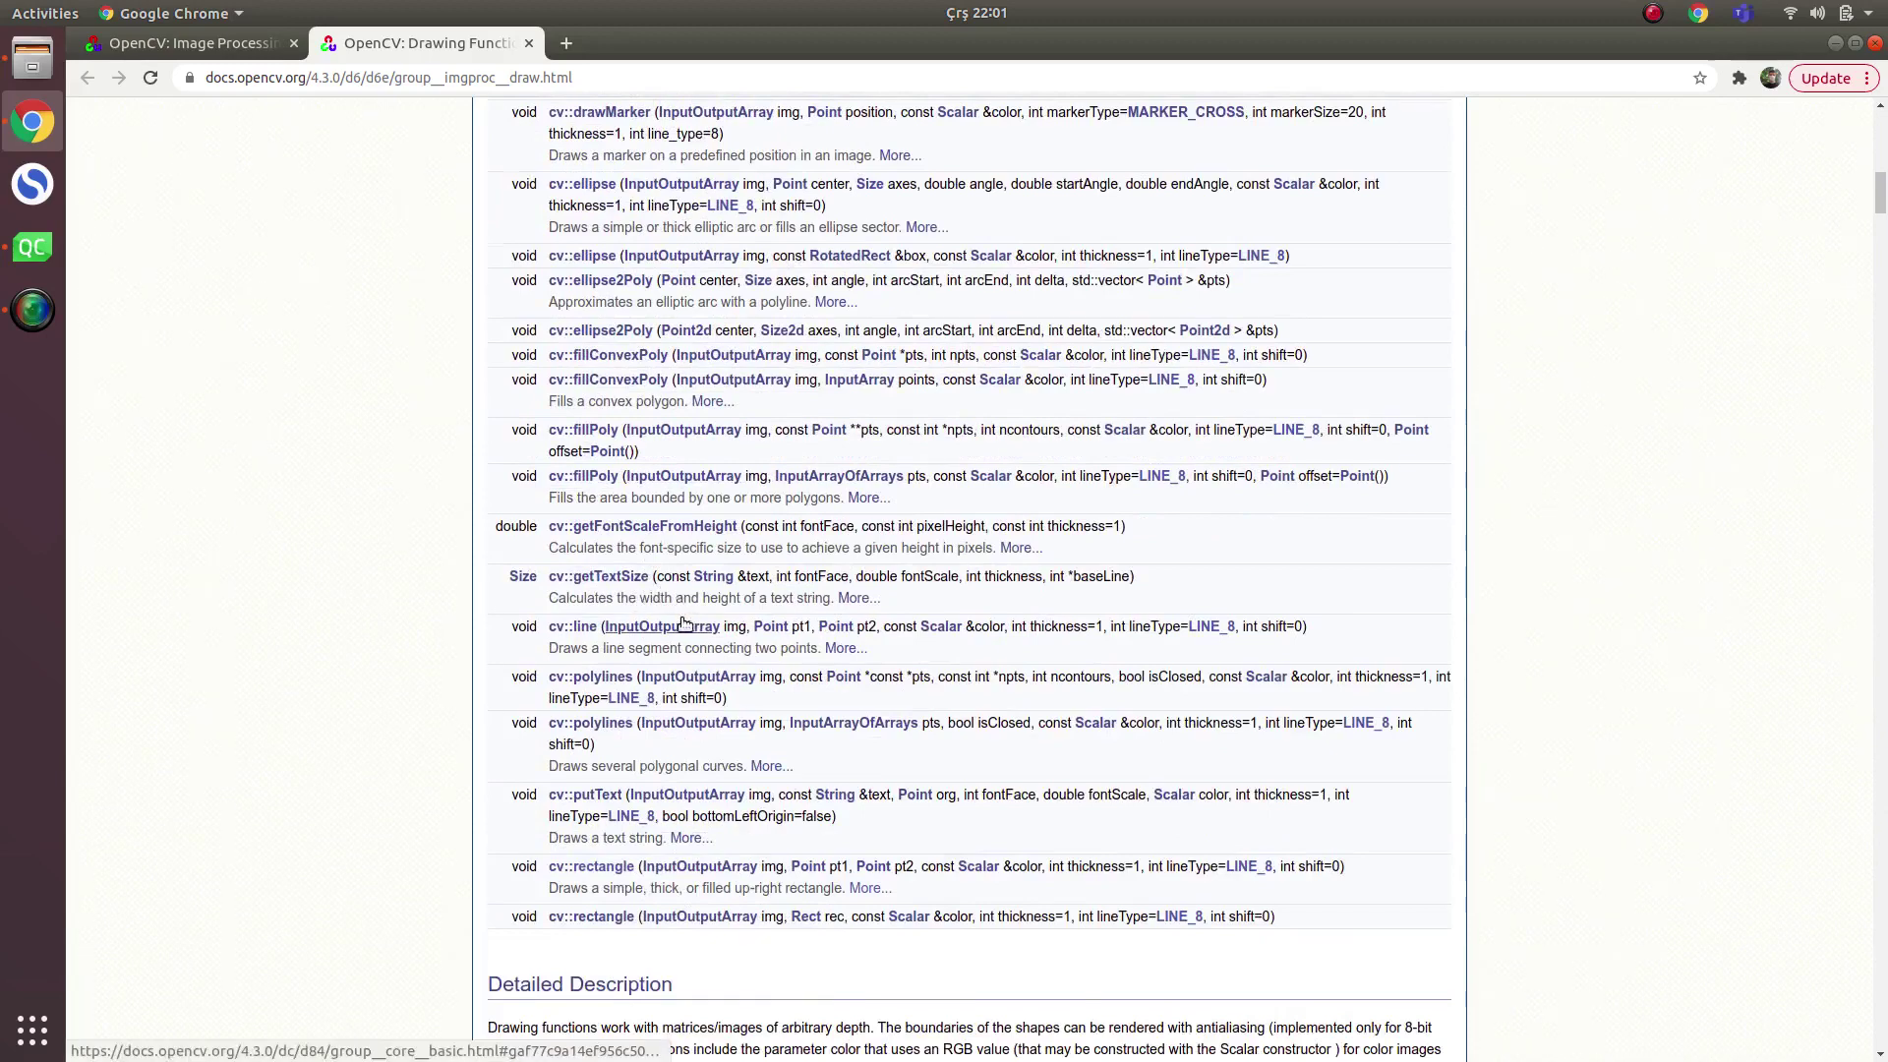
pyautogui.scroll(3, 676, 615)
pyautogui.scroll(3, 675, 616)
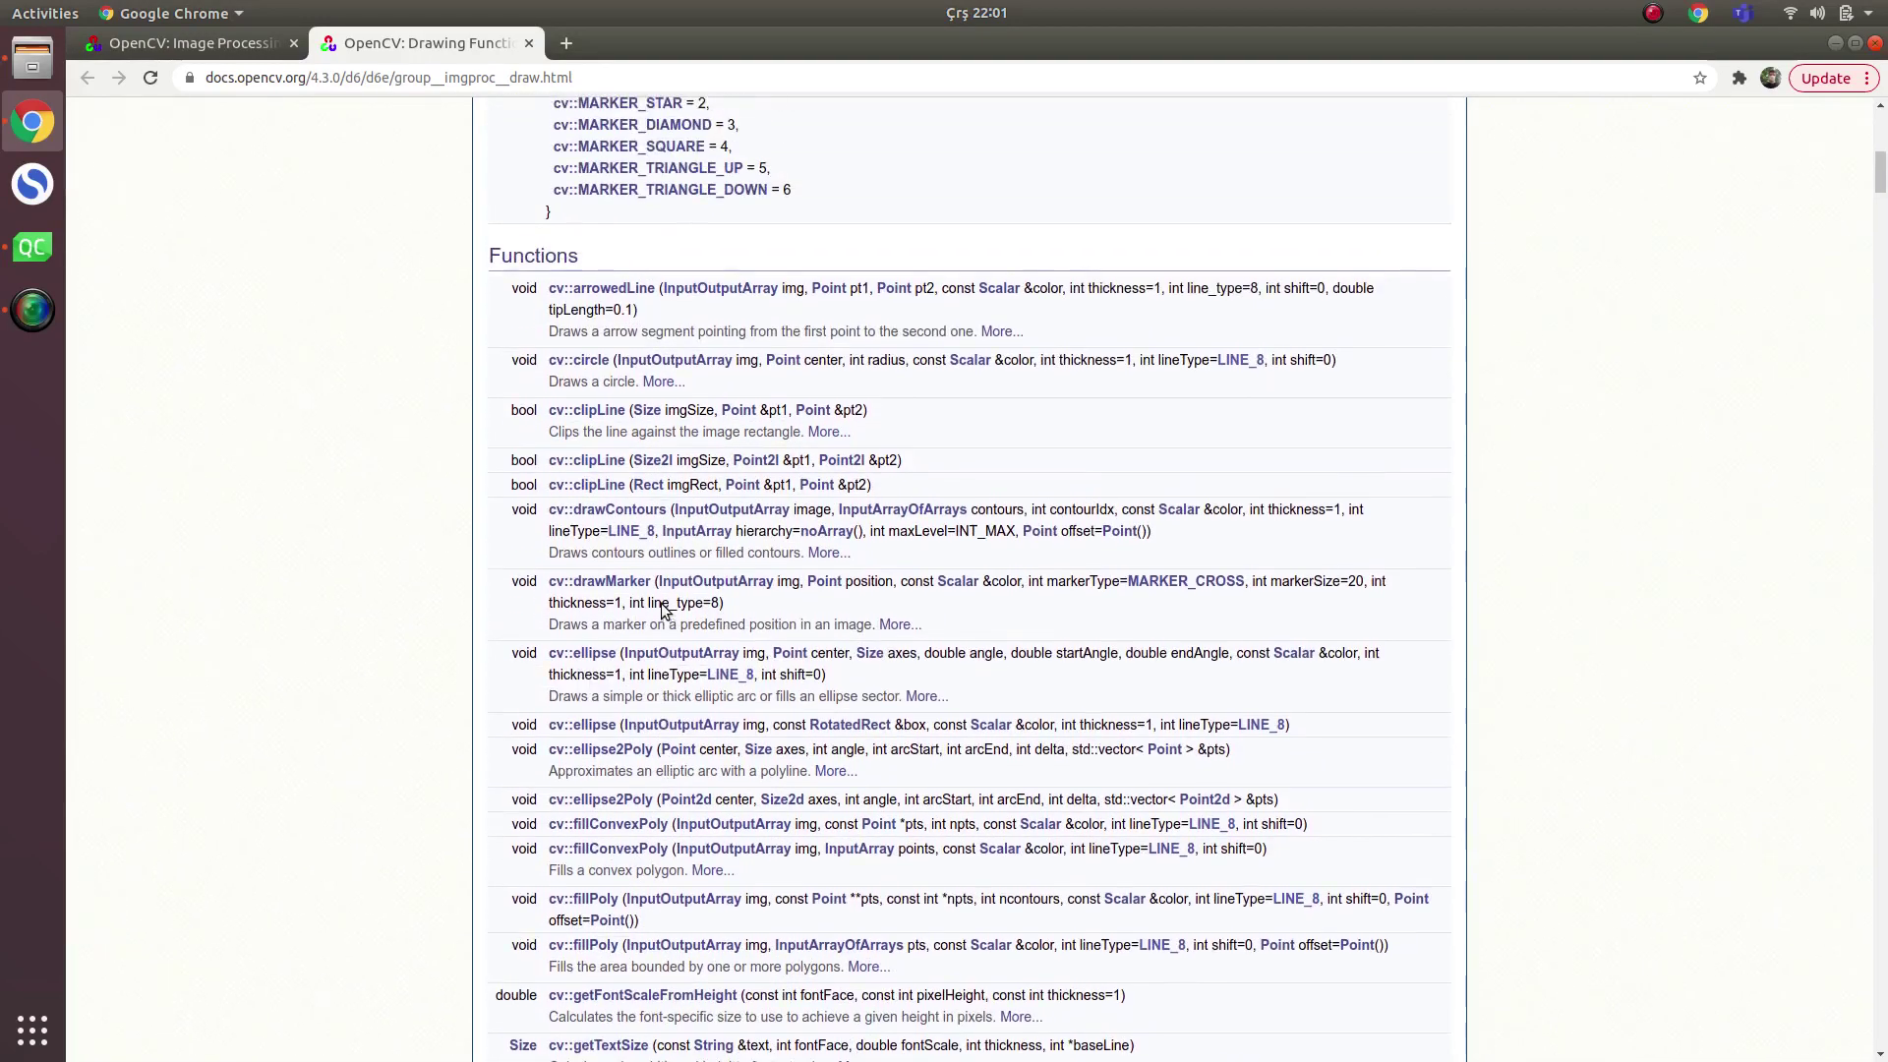
pyautogui.scroll(-2, 659, 601)
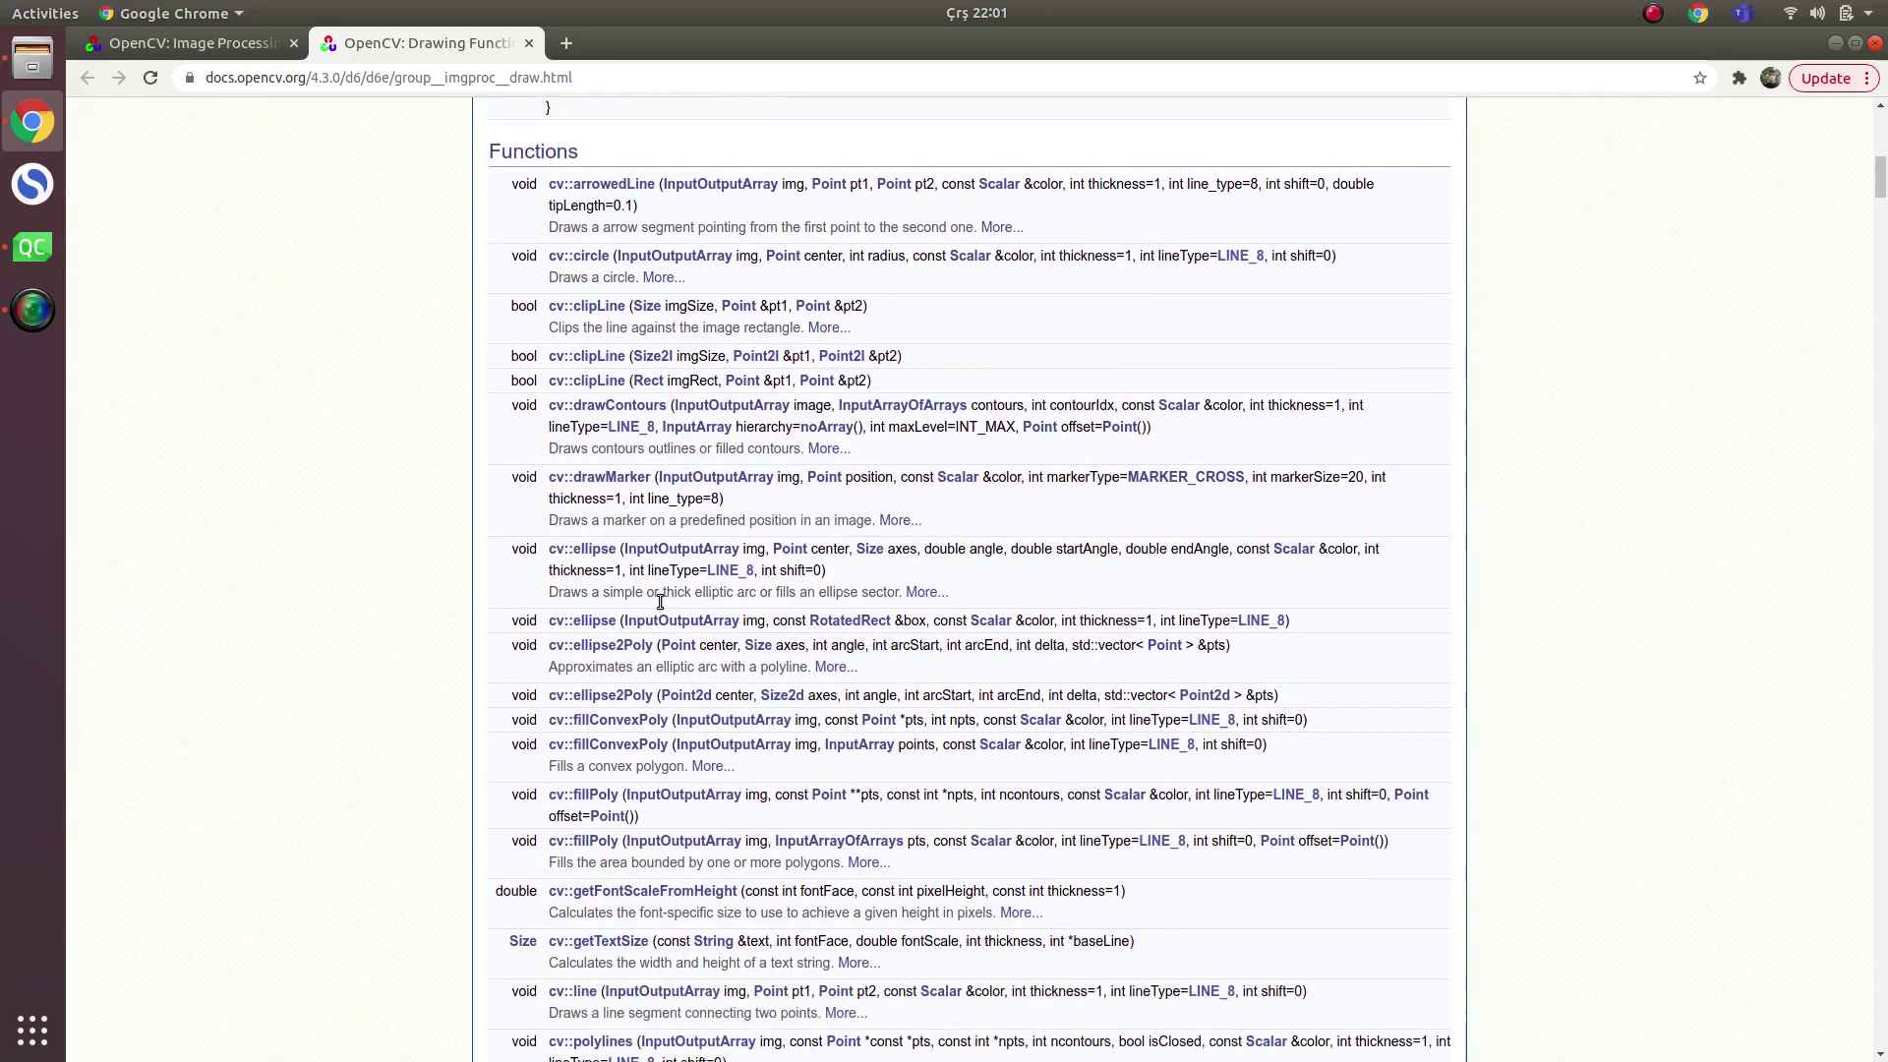
pyautogui.scroll(-2, 654, 617)
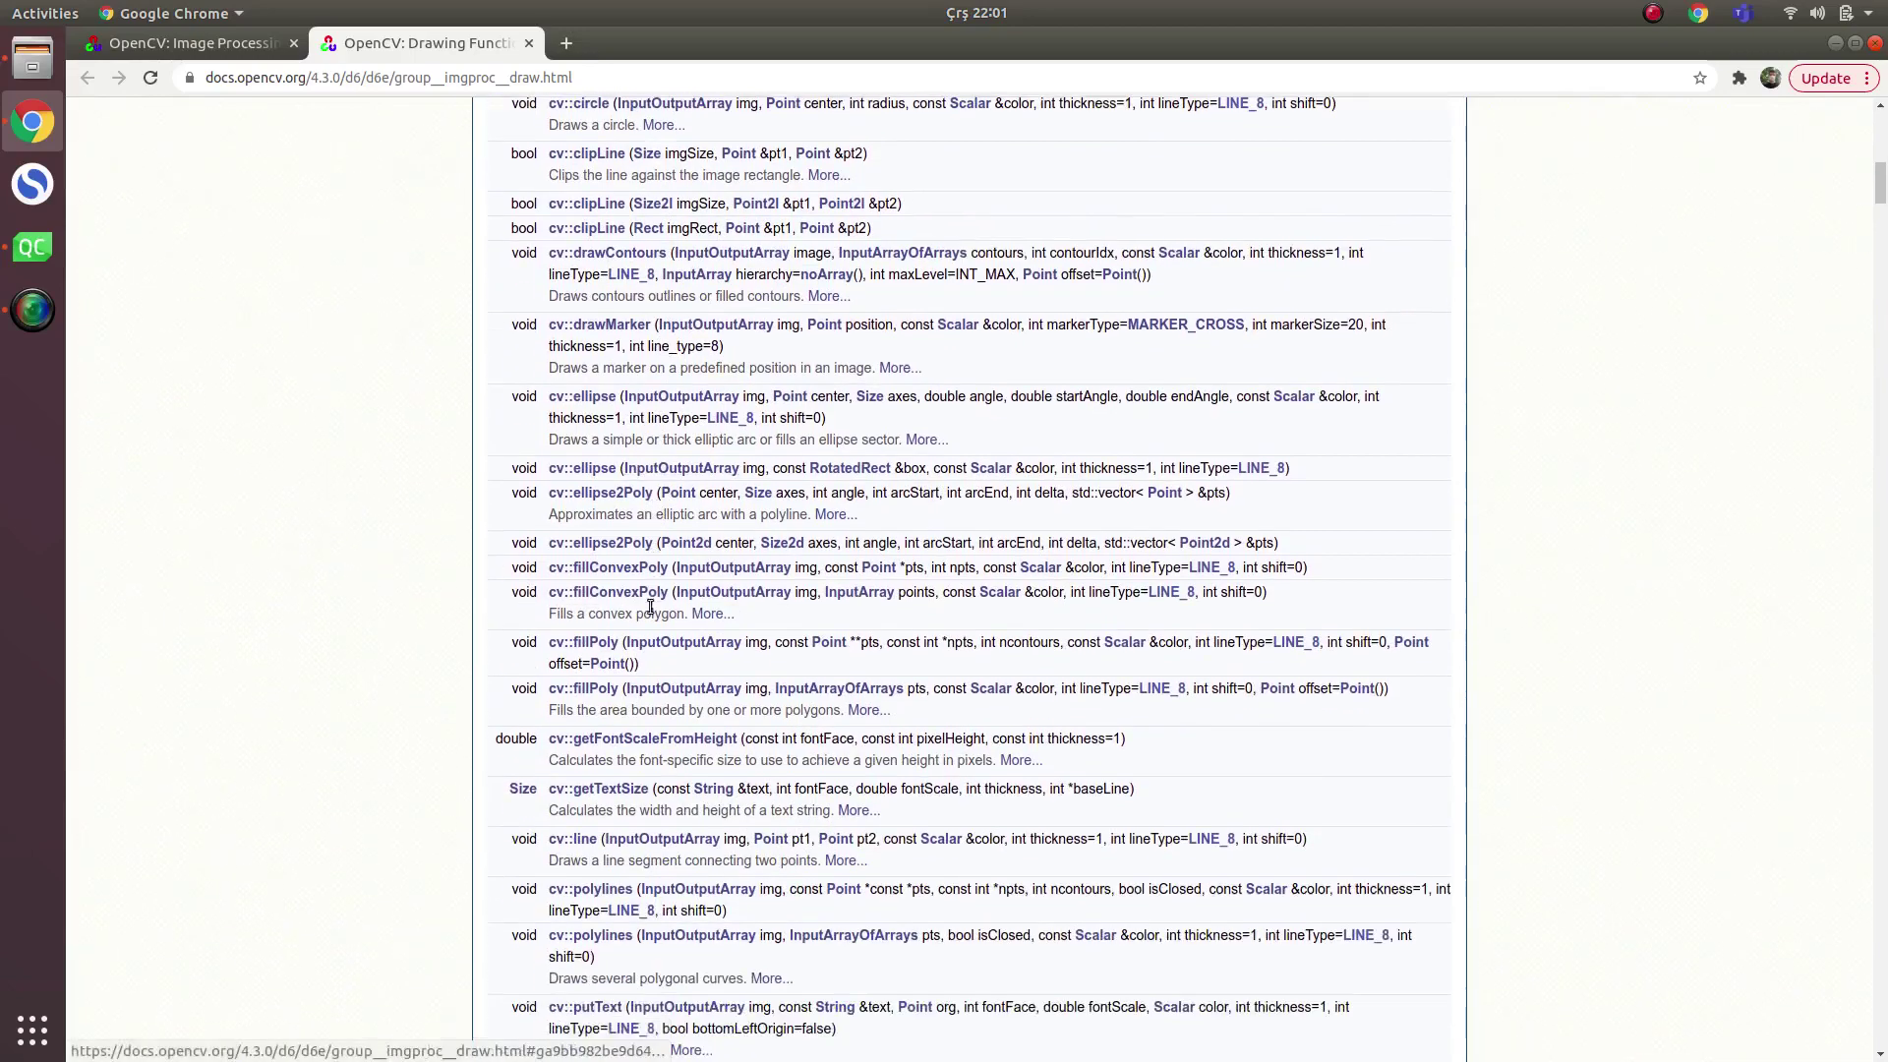
pyautogui.scroll(-2, 654, 616)
pyautogui.scroll(-1, 635, 605)
pyautogui.scroll(-1, 630, 597)
pyautogui.scroll(2, 630, 596)
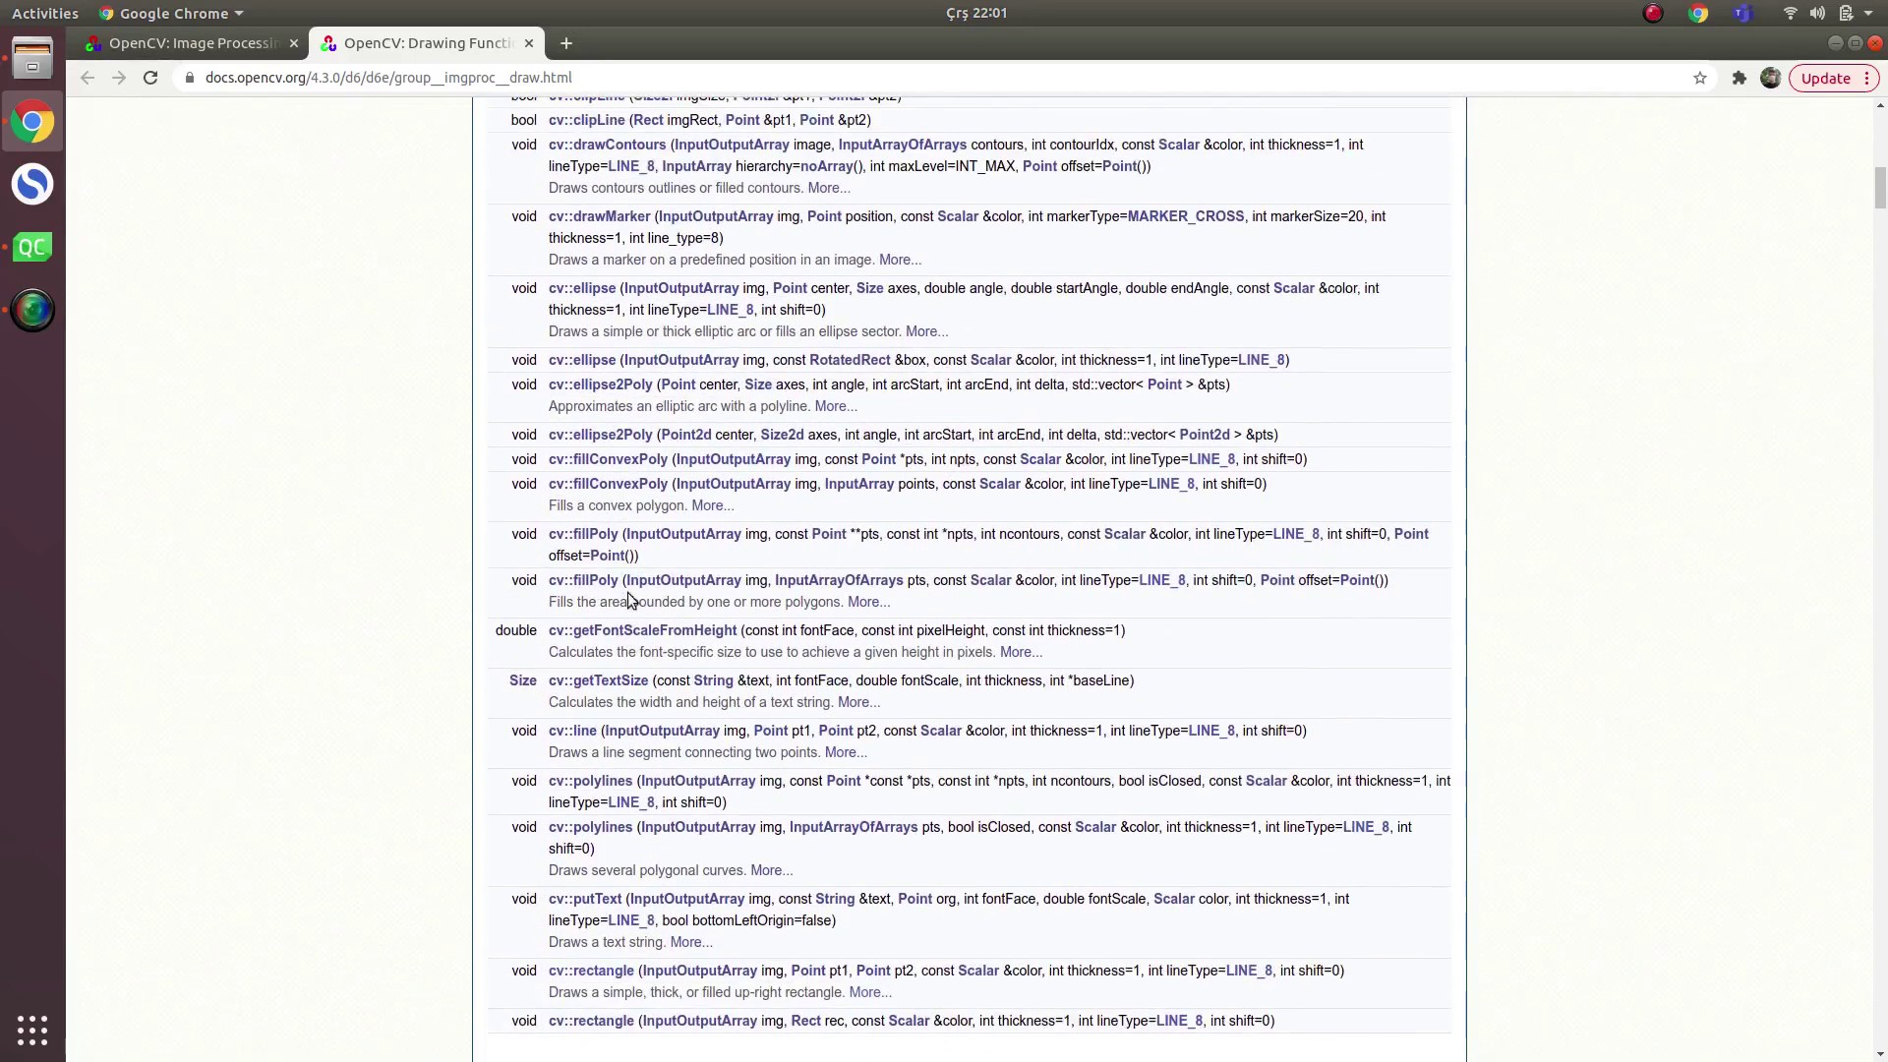
pyautogui.scroll(2, 629, 596)
pyautogui.scroll(1, 630, 596)
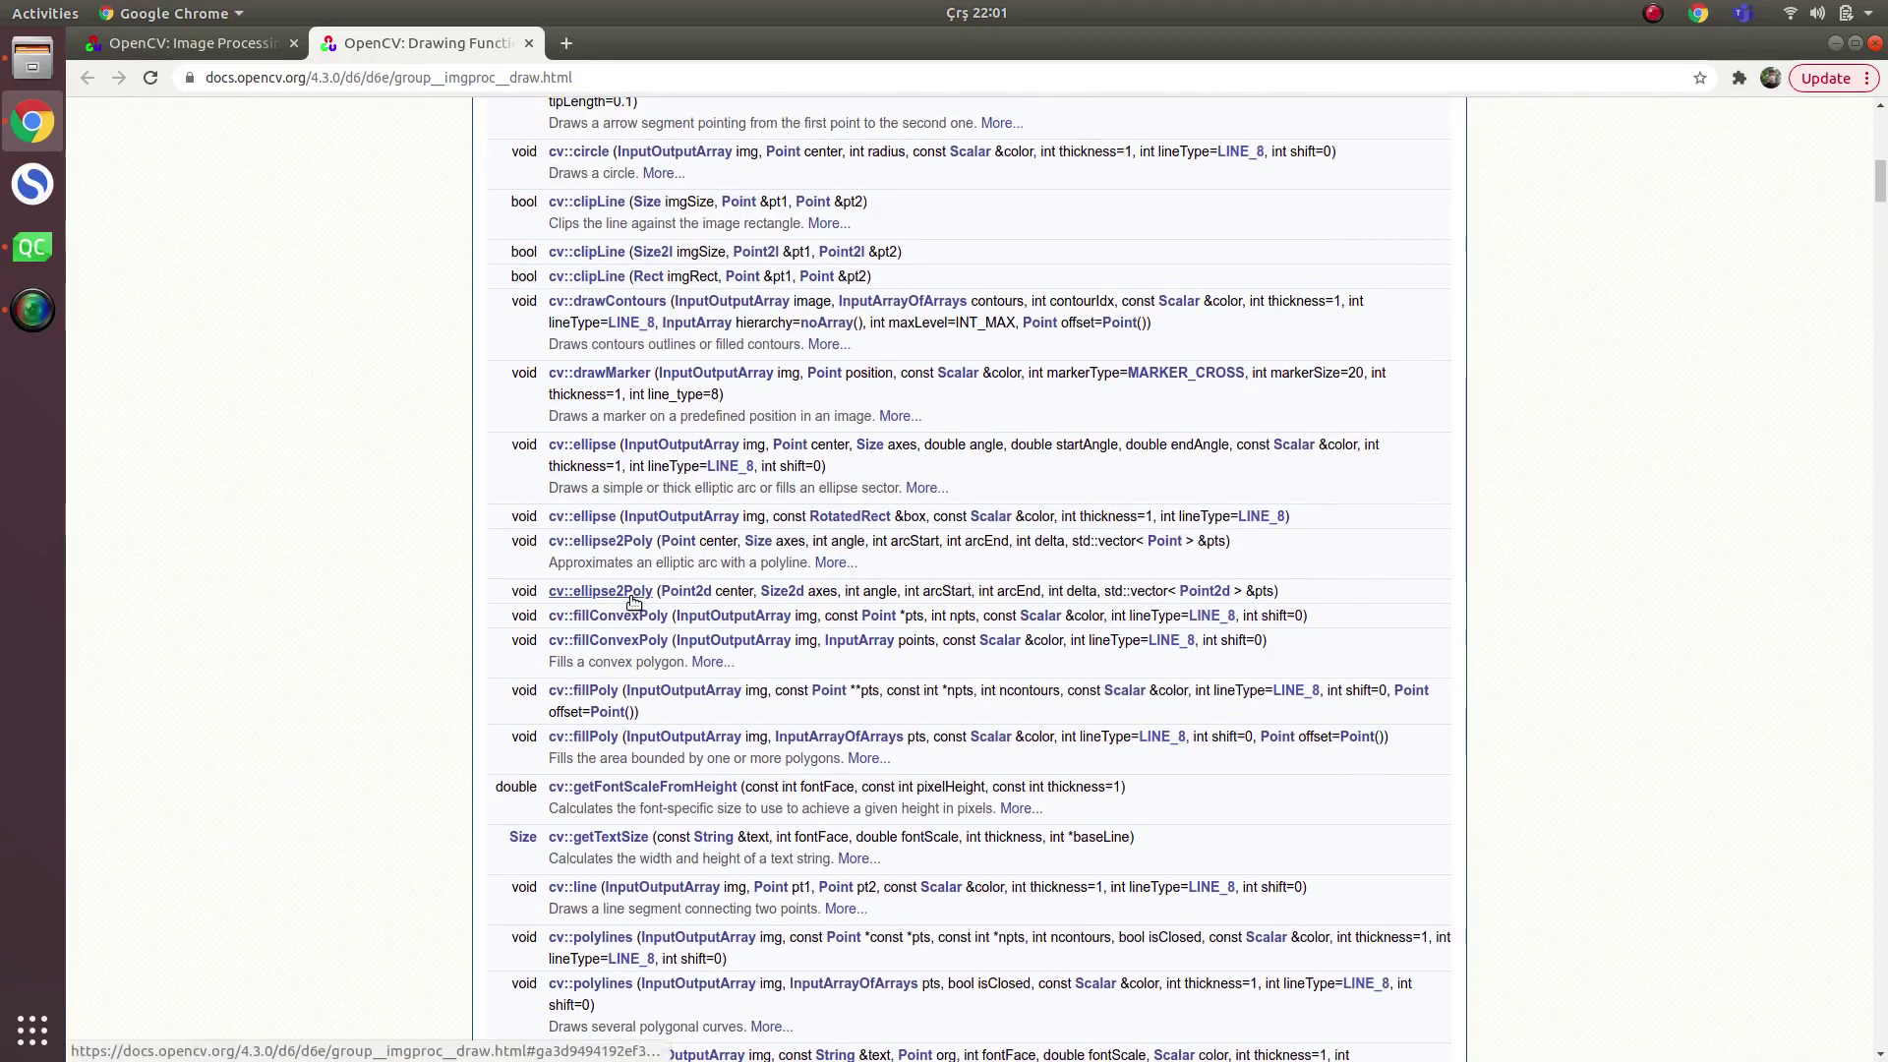
pyautogui.scroll(2, 630, 596)
pyautogui.scroll(1, 630, 596)
pyautogui.scroll(-3, 630, 597)
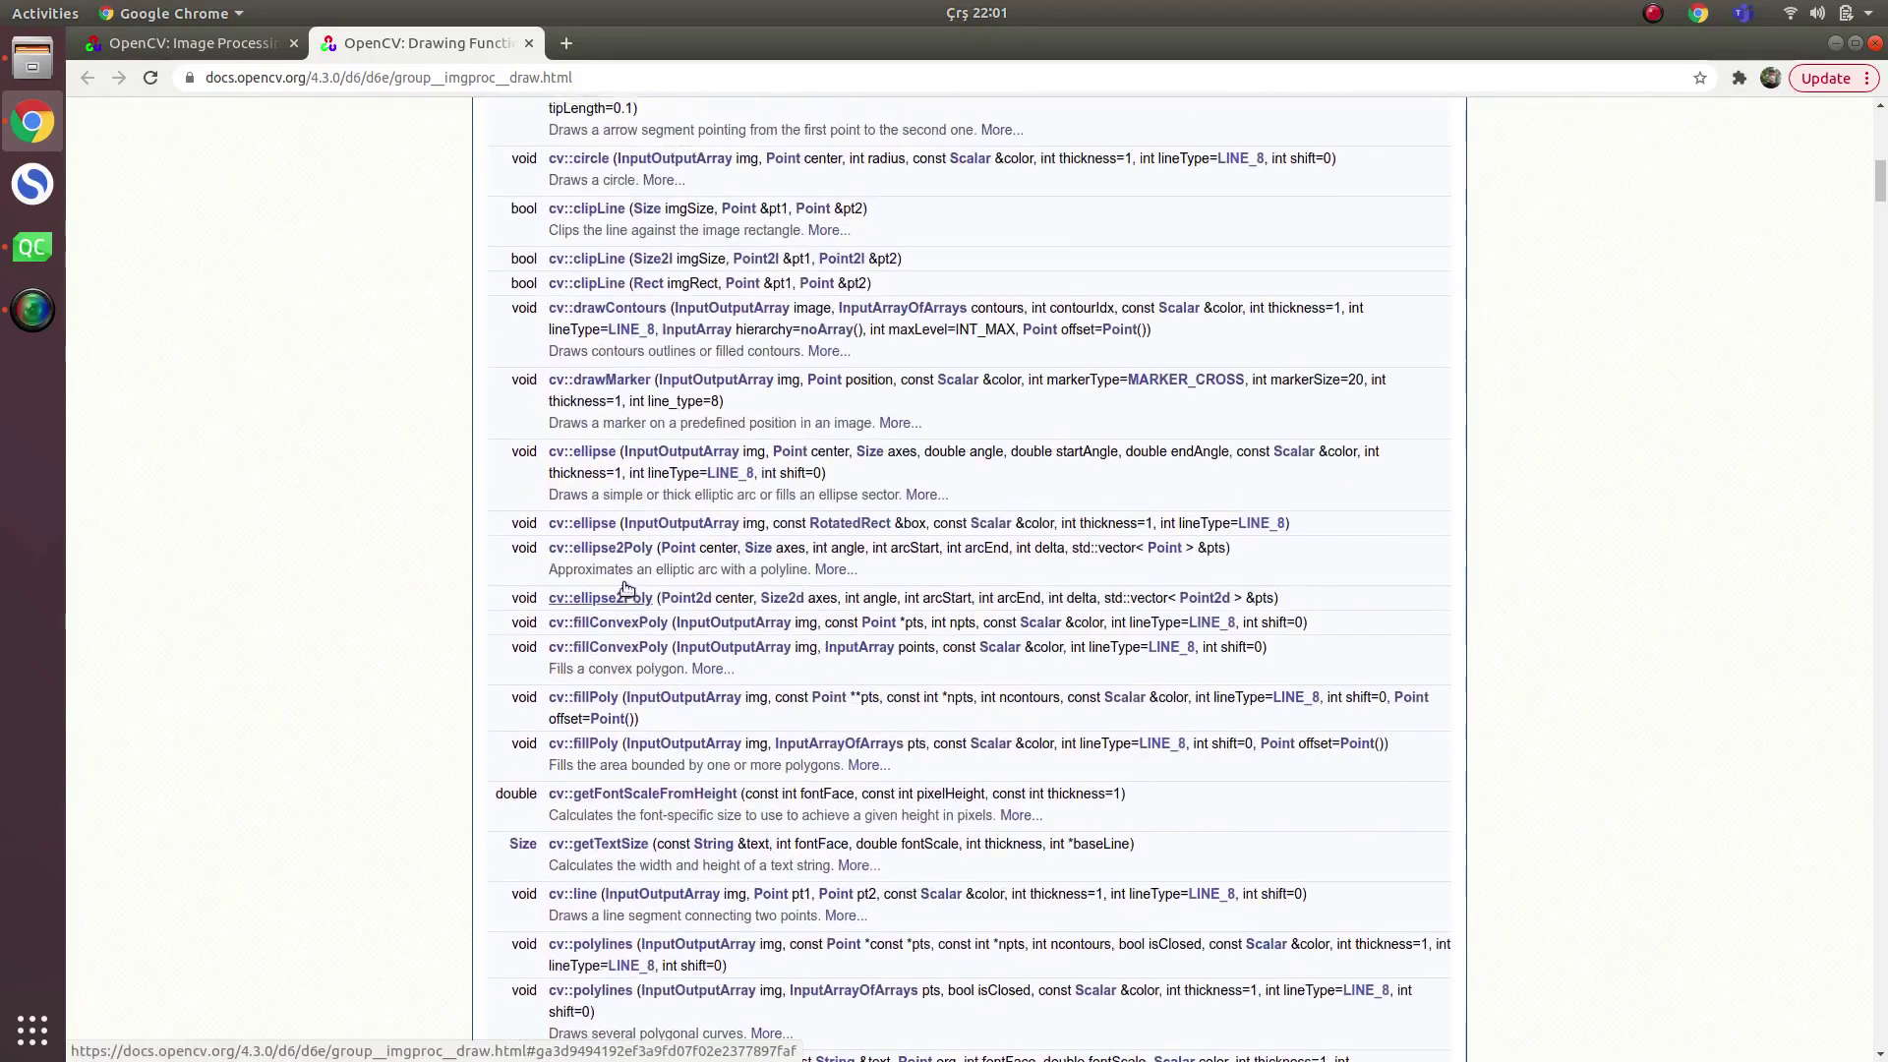
pyautogui.scroll(1, 630, 590)
pyautogui.scroll(-2, 526, 590)
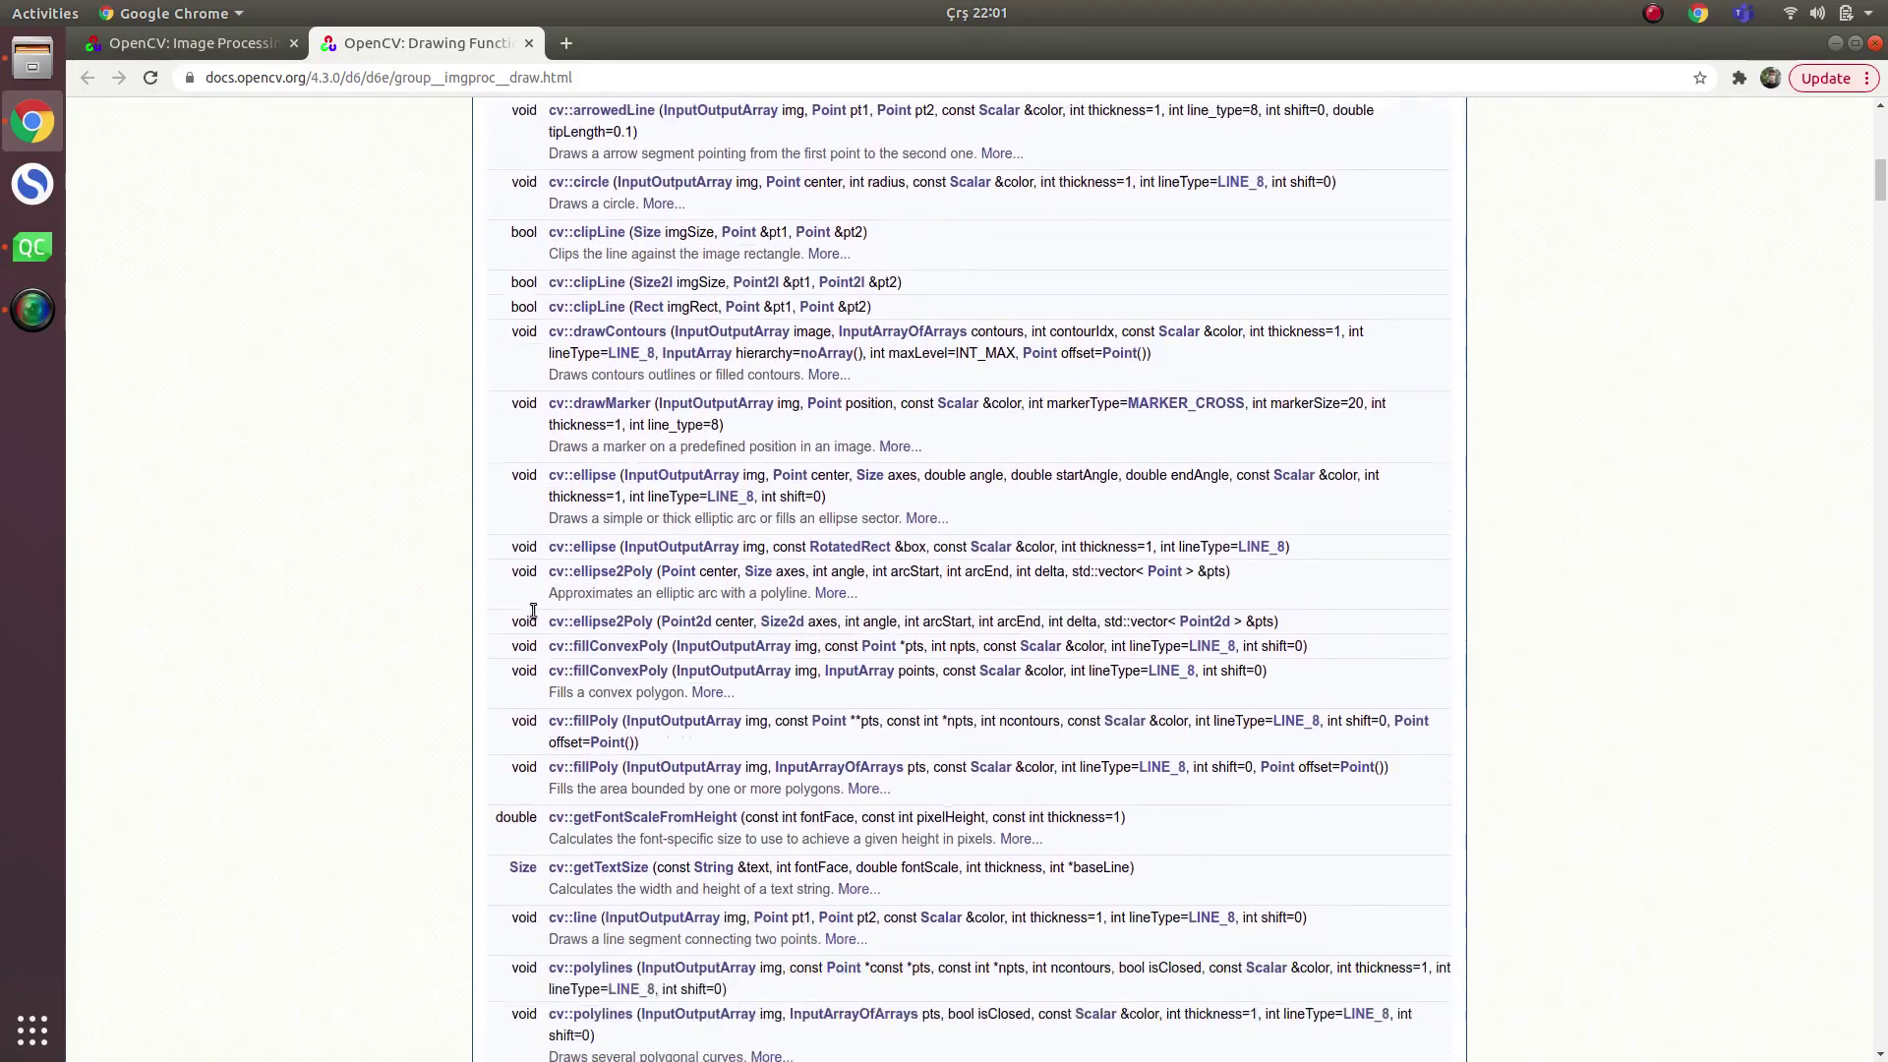
pyautogui.scroll(-3, 526, 618)
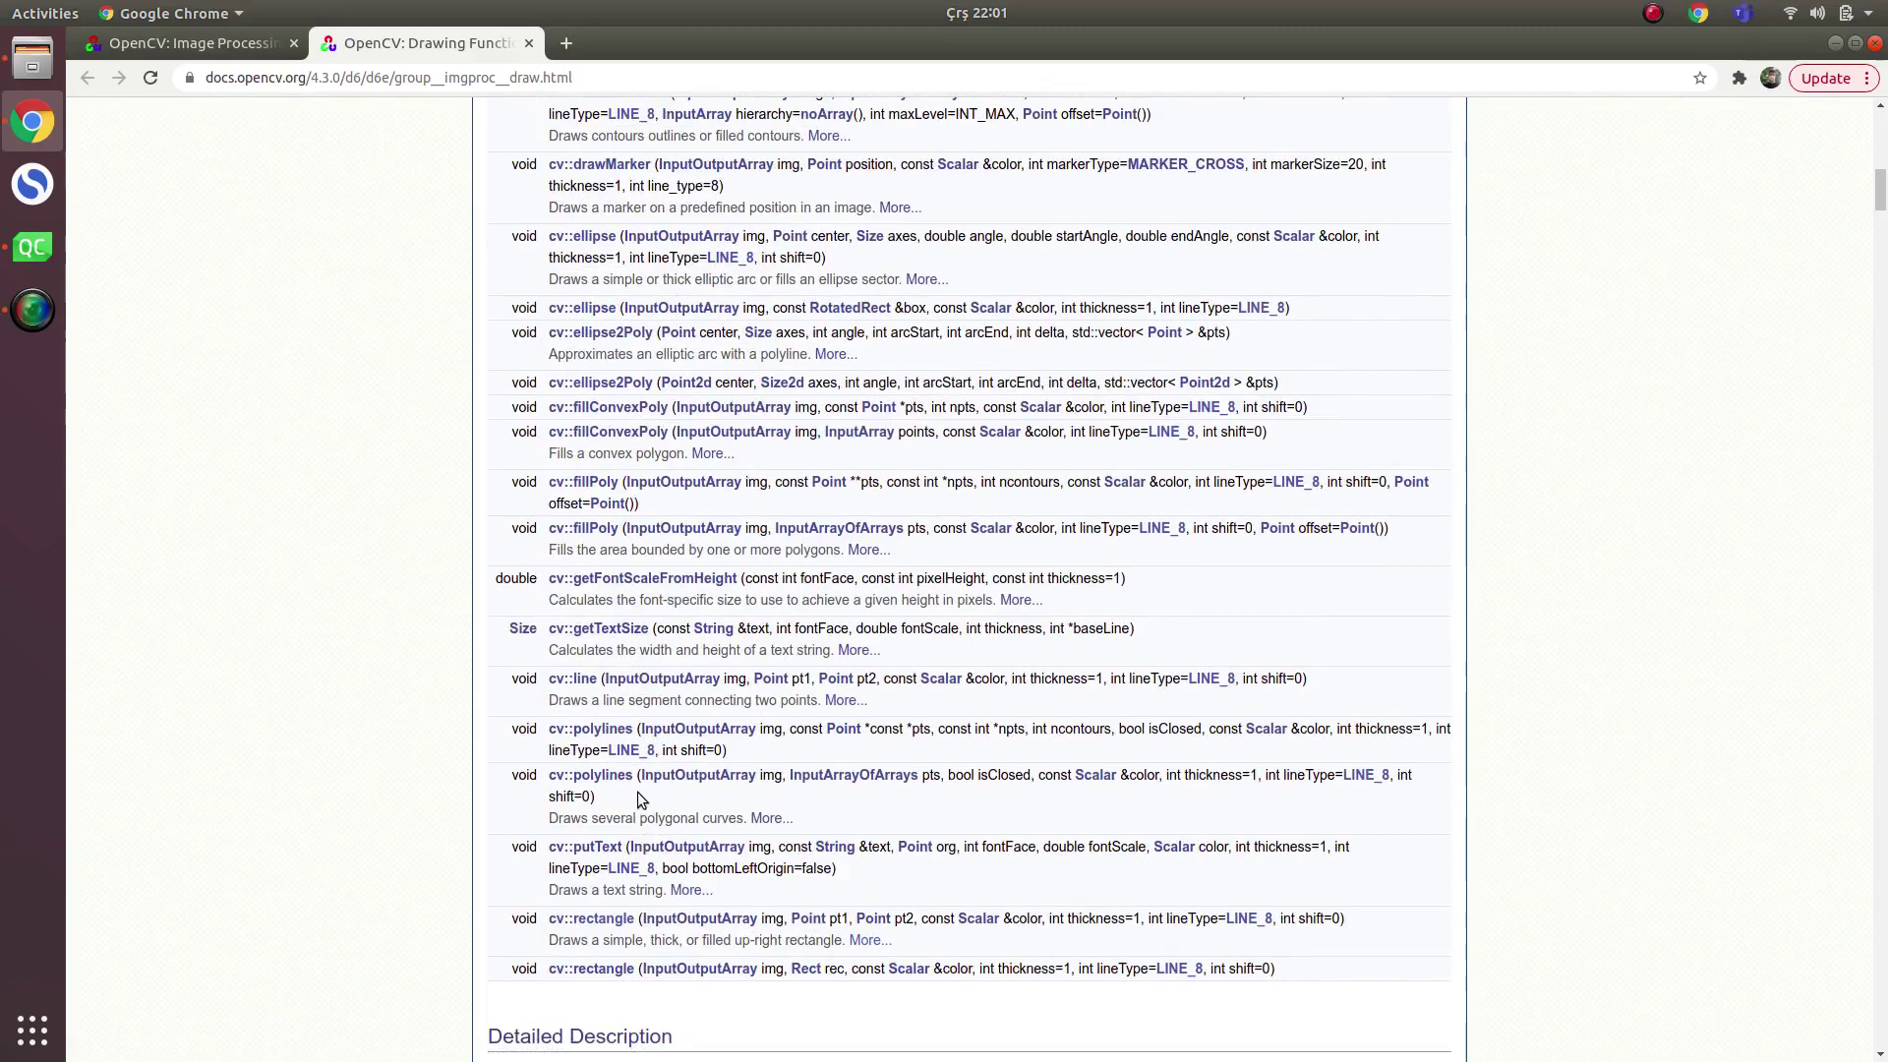
pyautogui.scroll(1, 638, 793)
pyautogui.scroll(4, 637, 792)
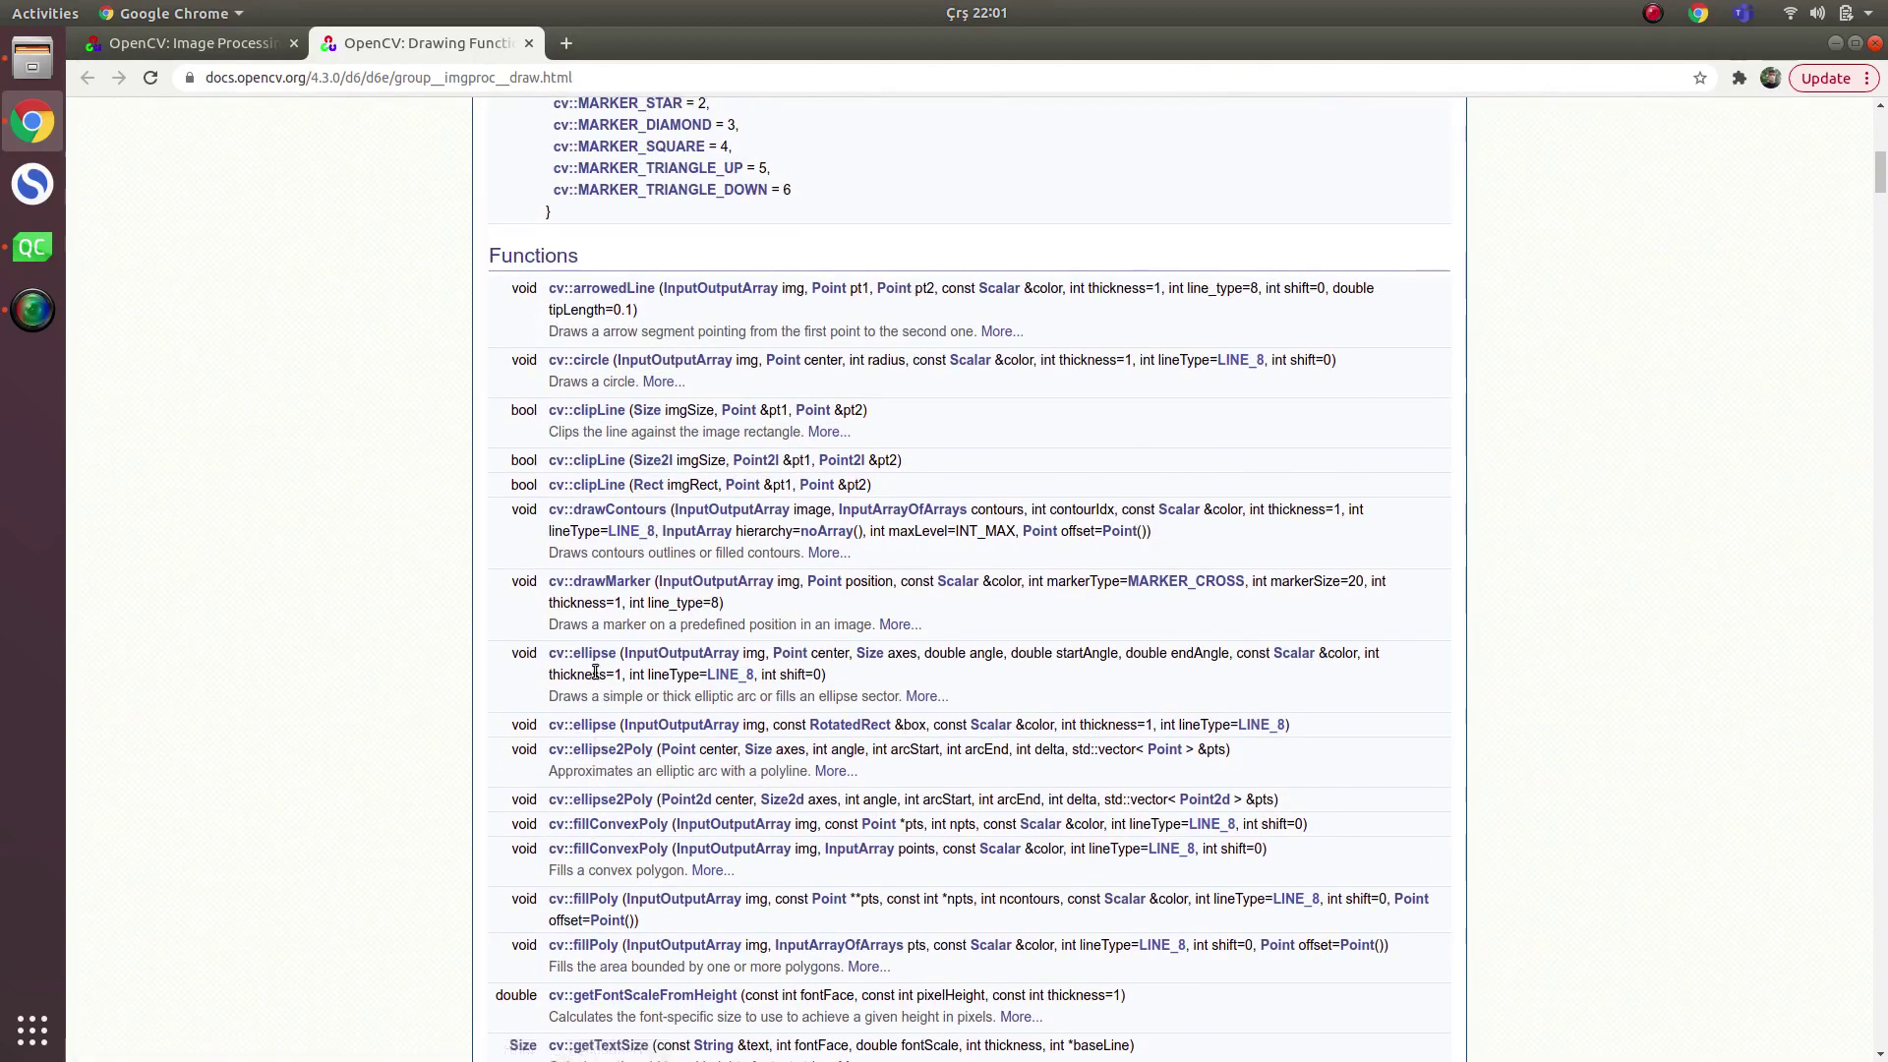
pyautogui.scroll(-1, 608, 691)
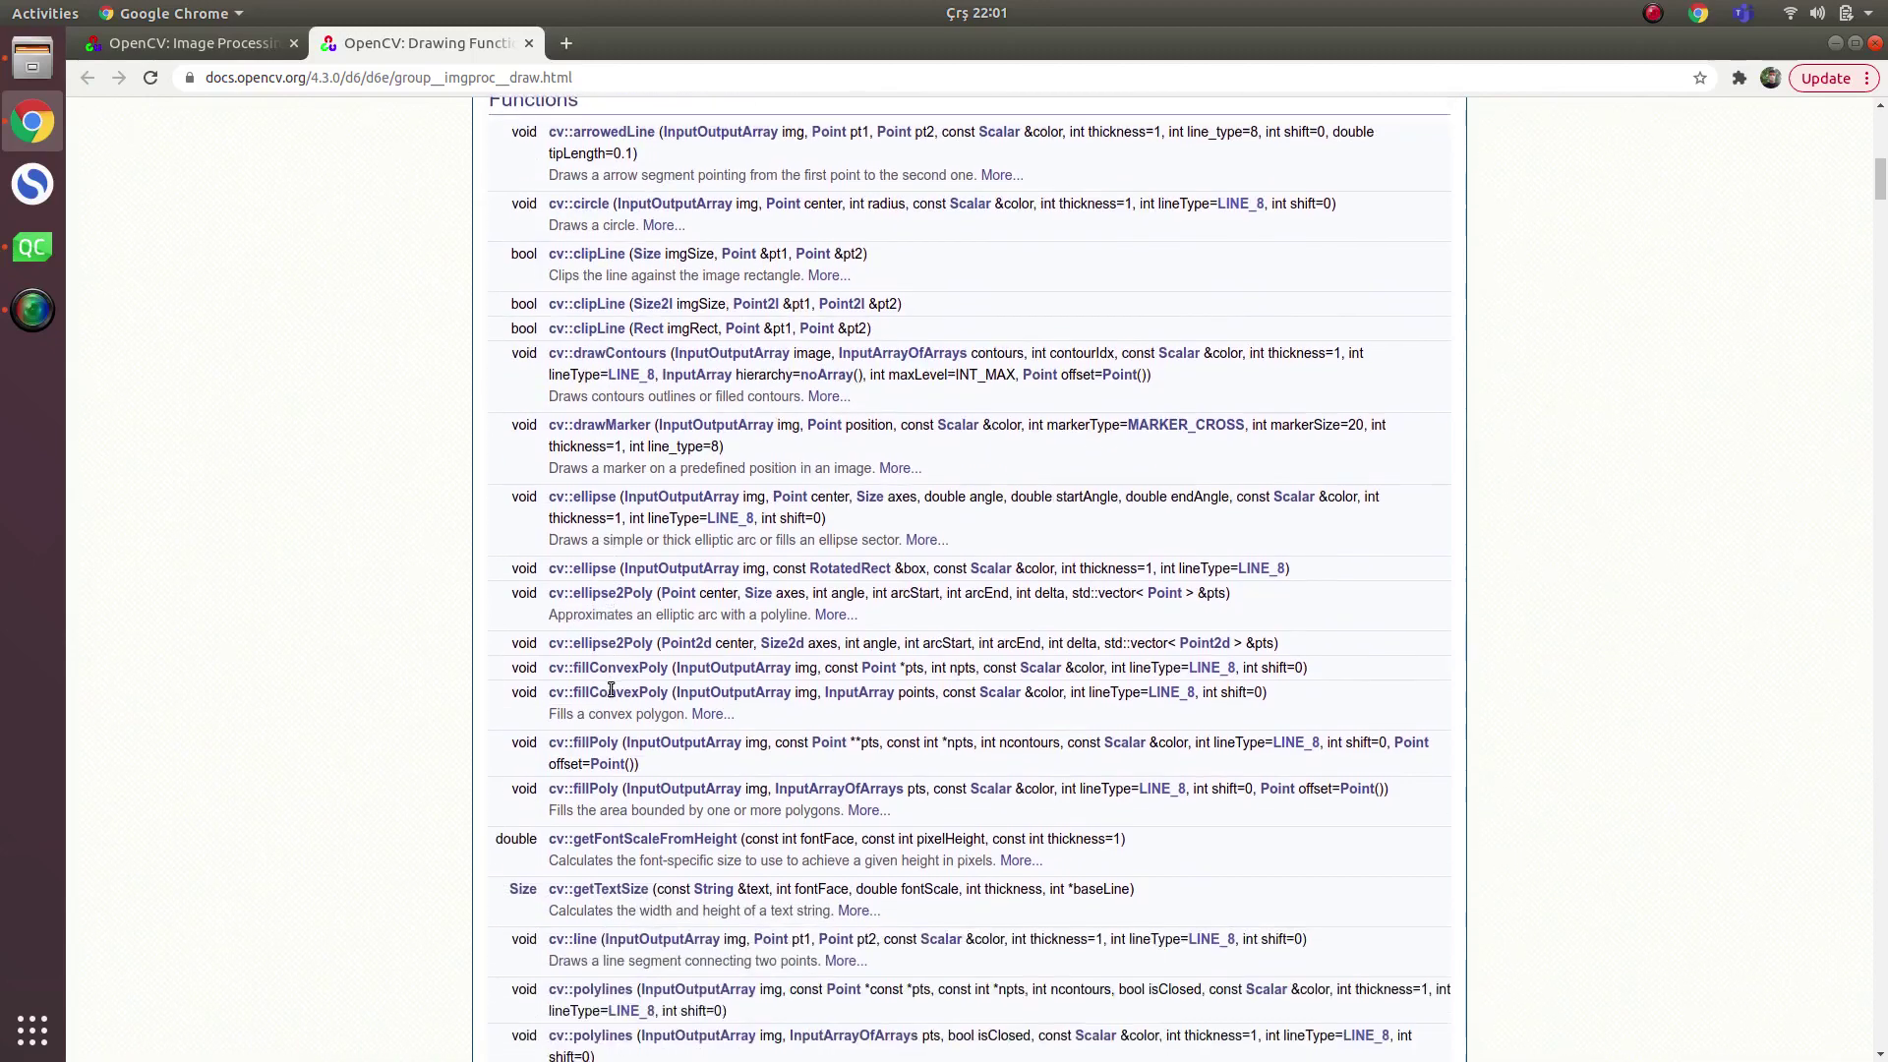
pyautogui.scroll(-4, 592, 718)
pyautogui.scroll(-3, 592, 717)
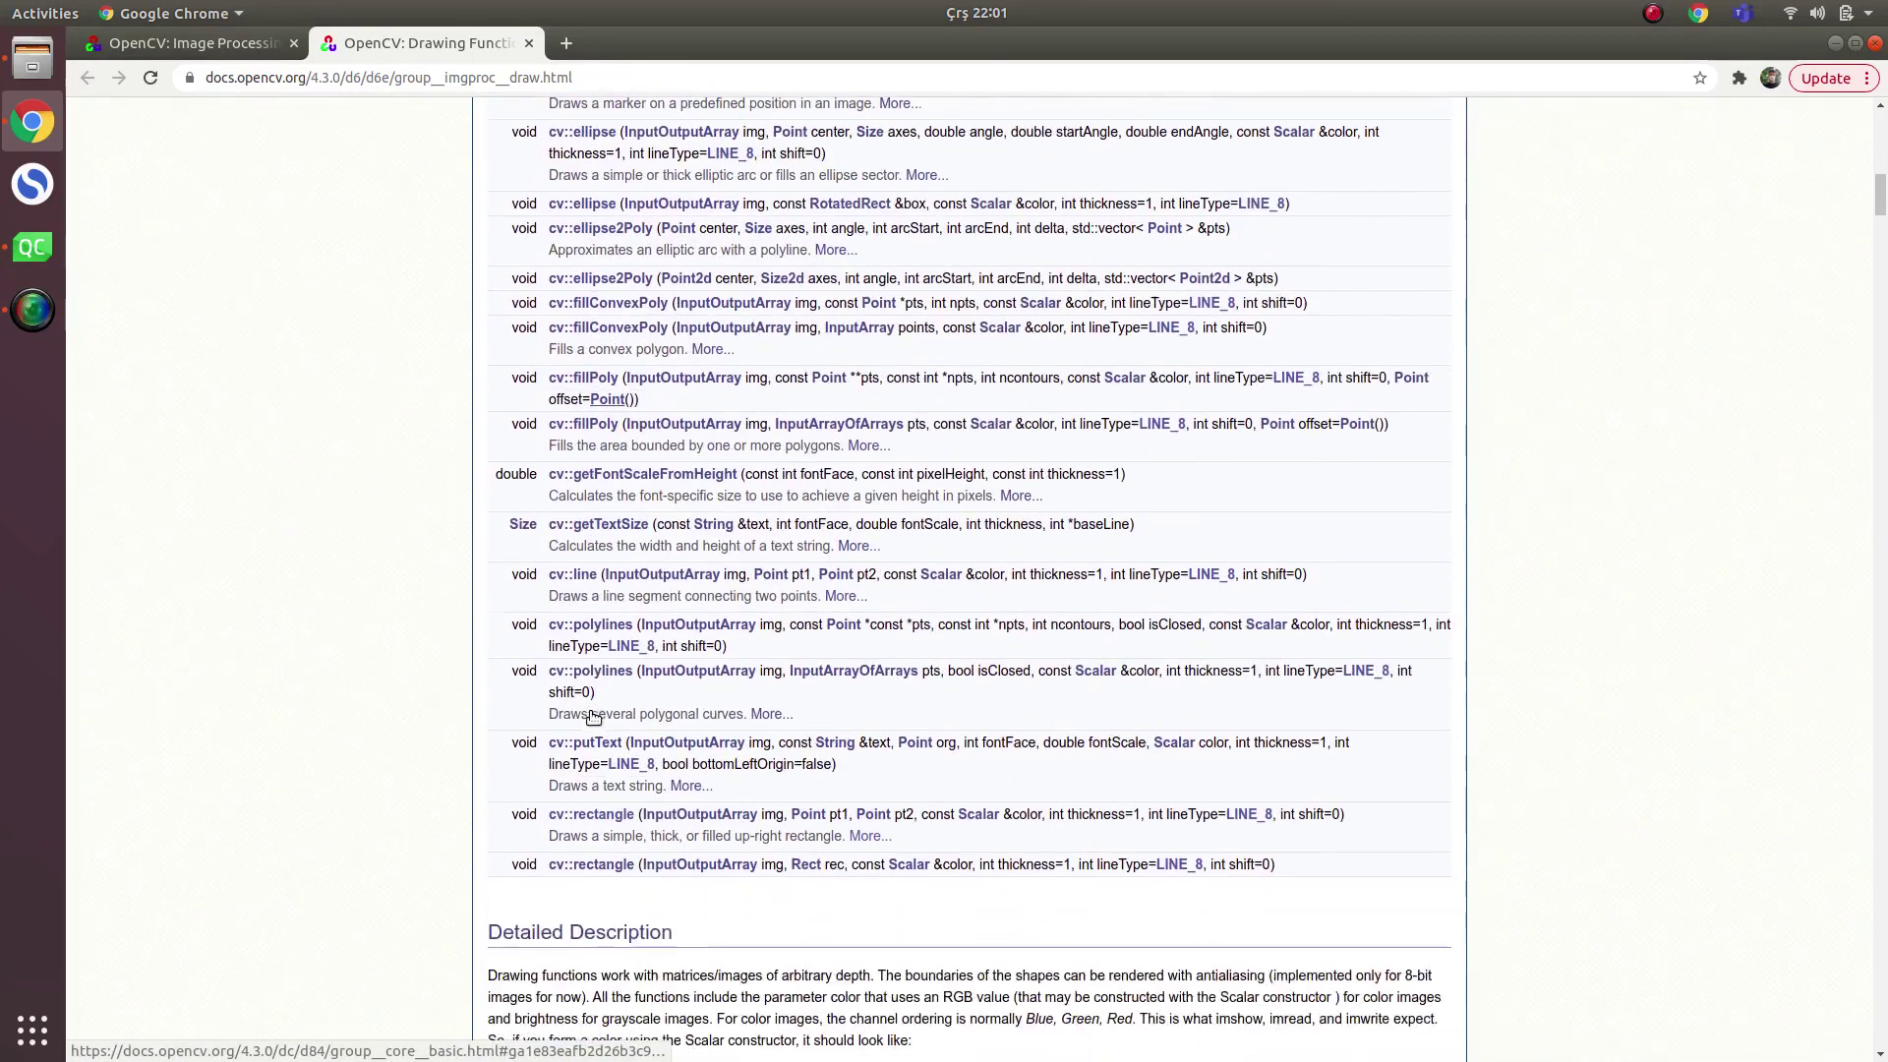
pyautogui.scroll(2, 592, 716)
pyautogui.scroll(3, 620, 591)
pyautogui.scroll(-5, 660, 463)
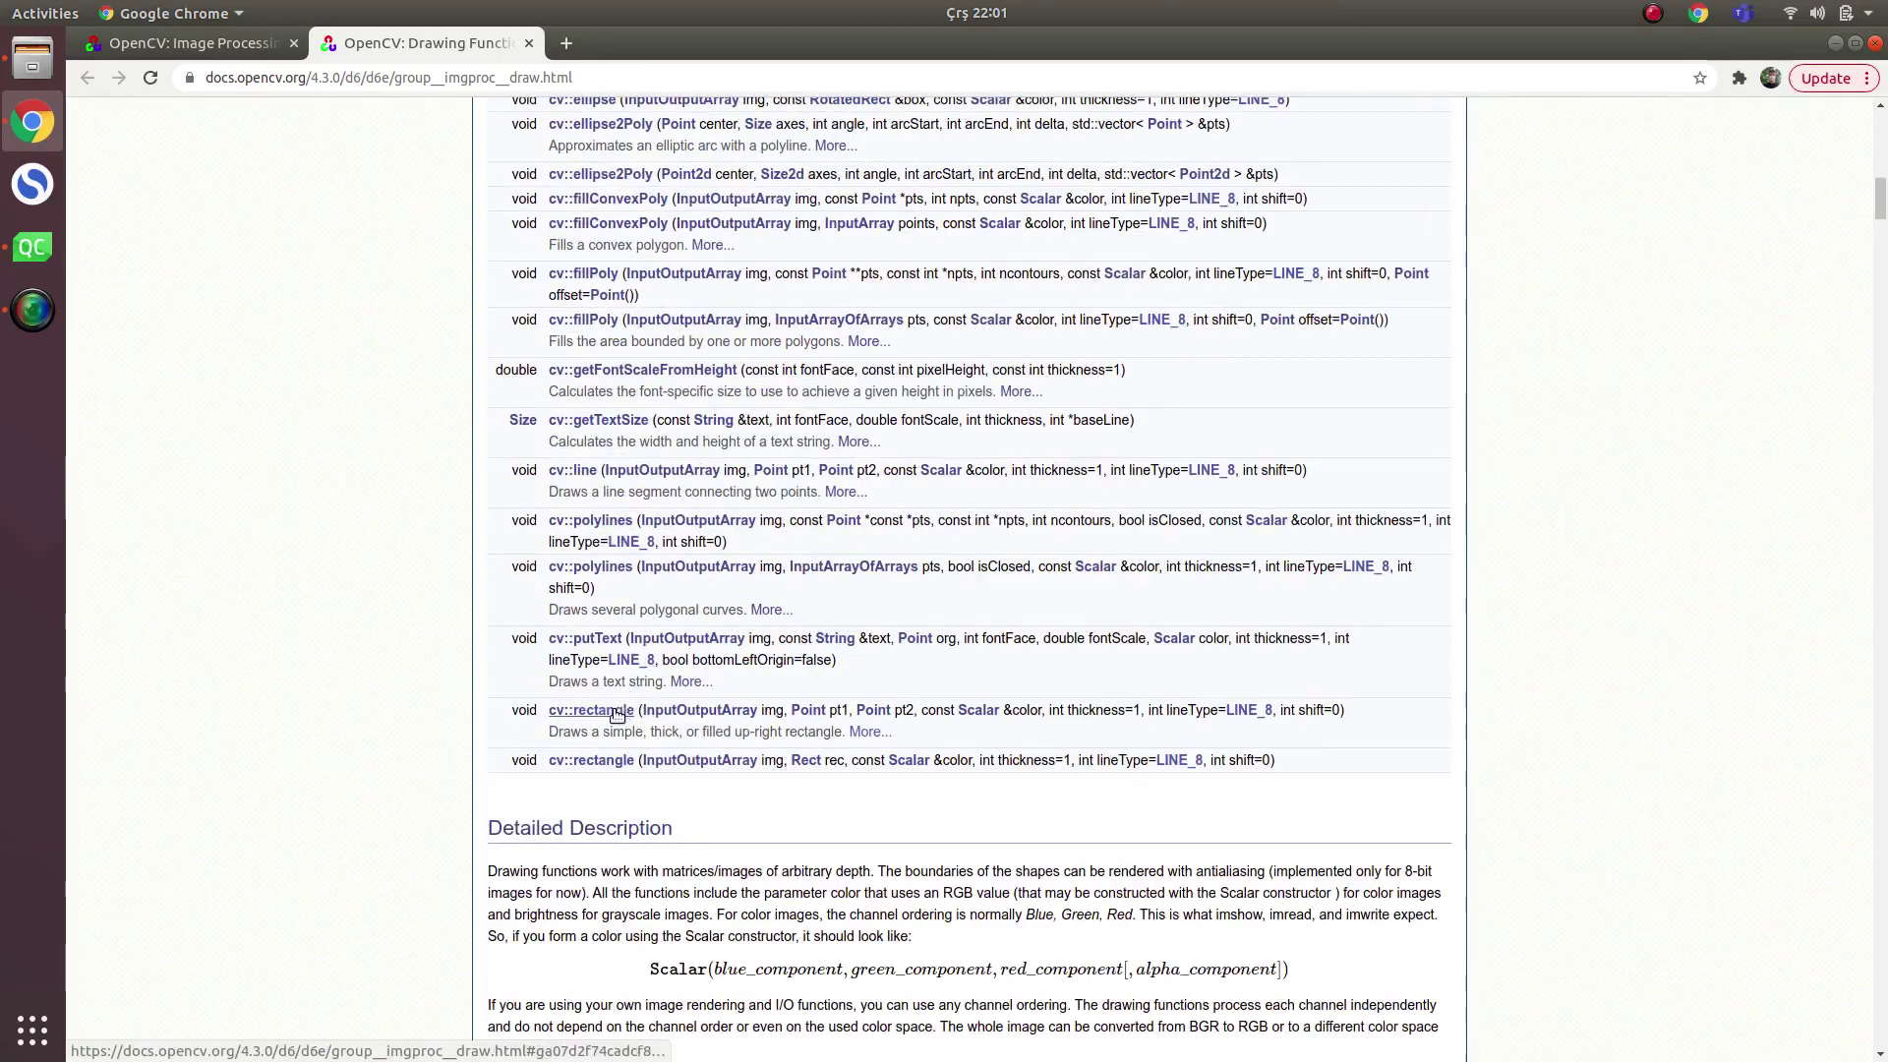
pyautogui.middleClick(616, 714)
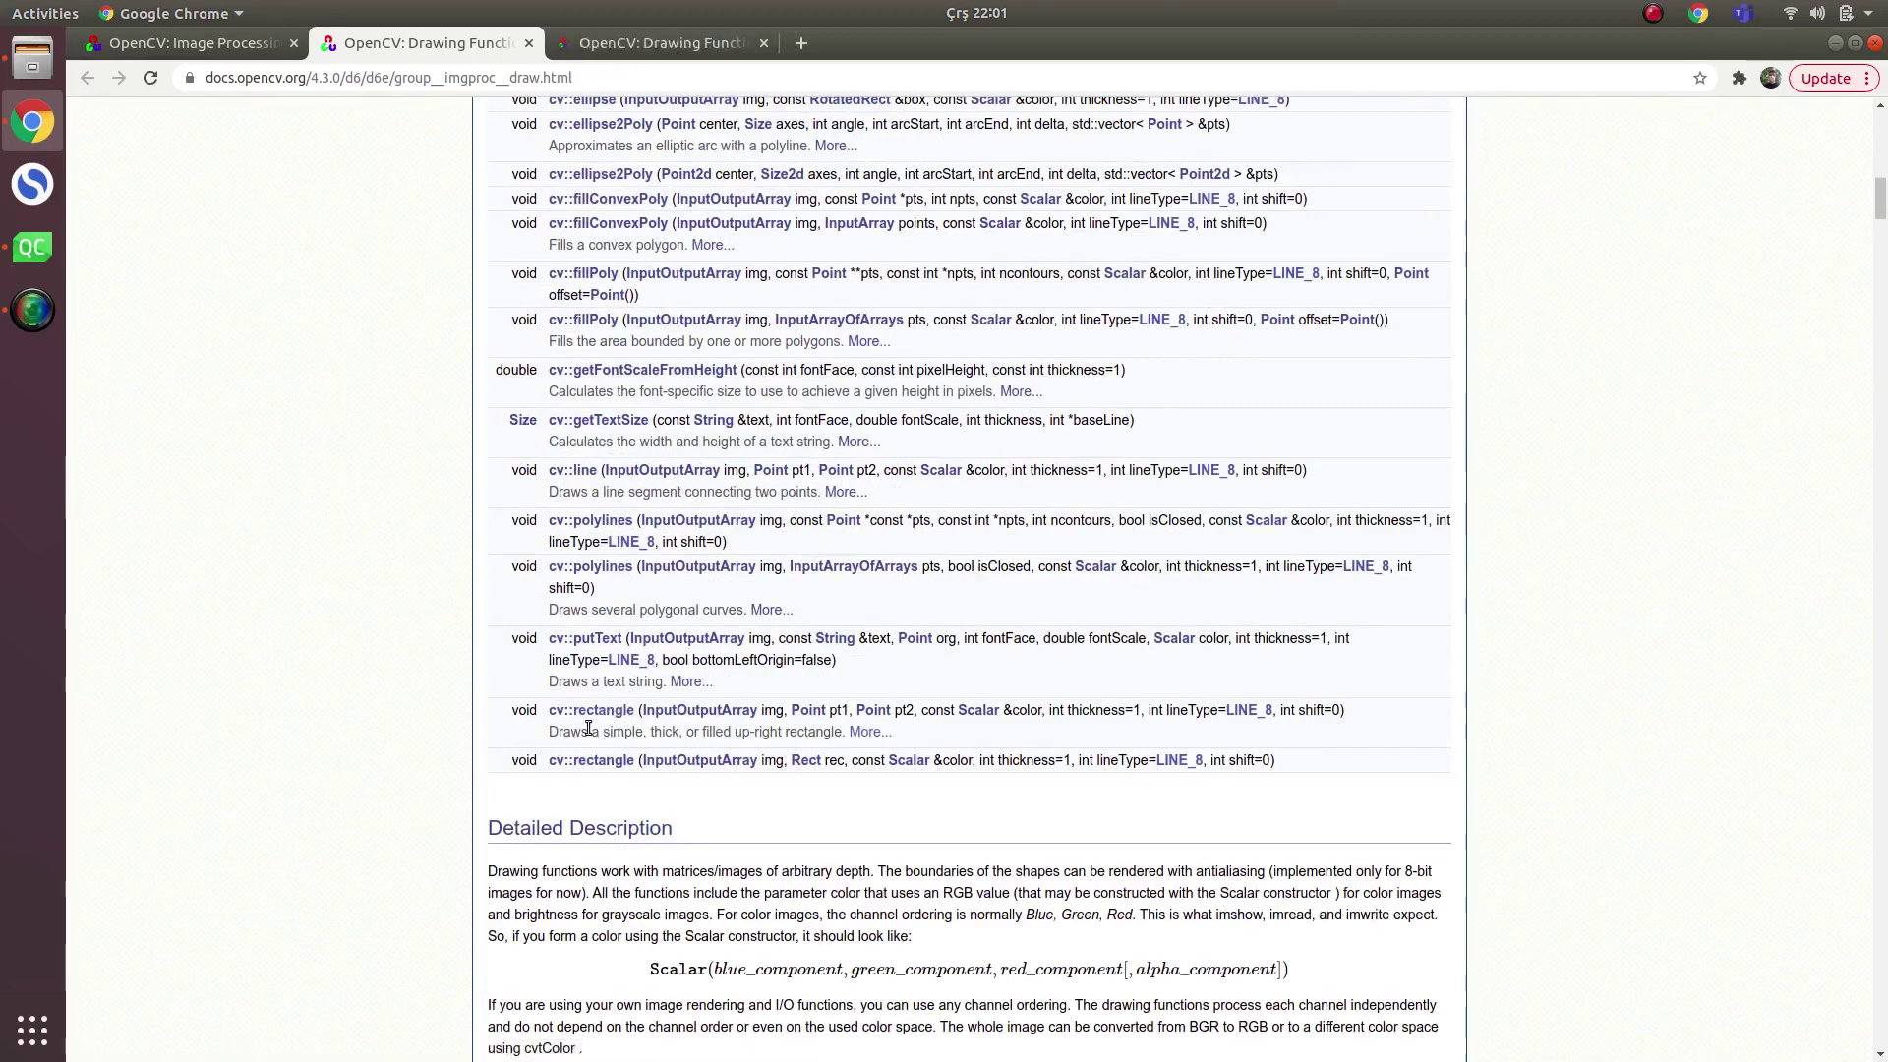
pyautogui.click(663, 43)
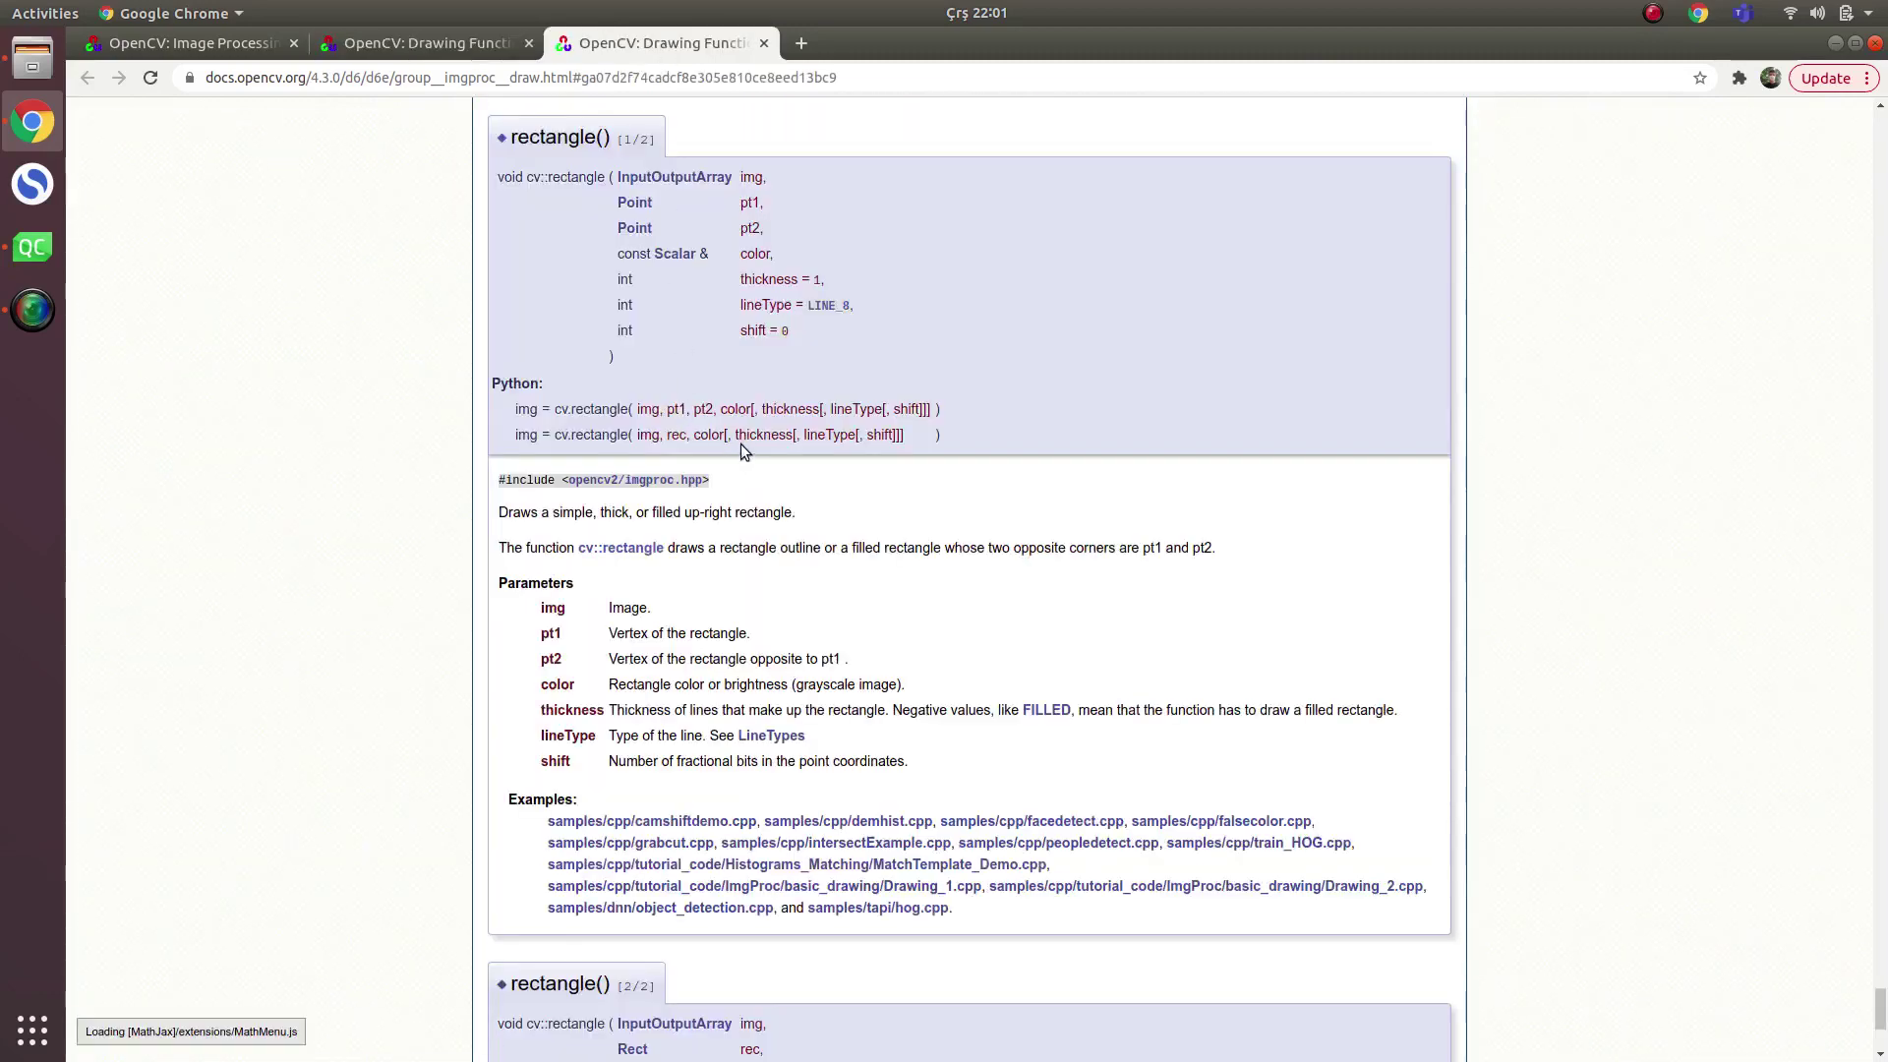
pyautogui.click(33, 246)
pyautogui.write('c')
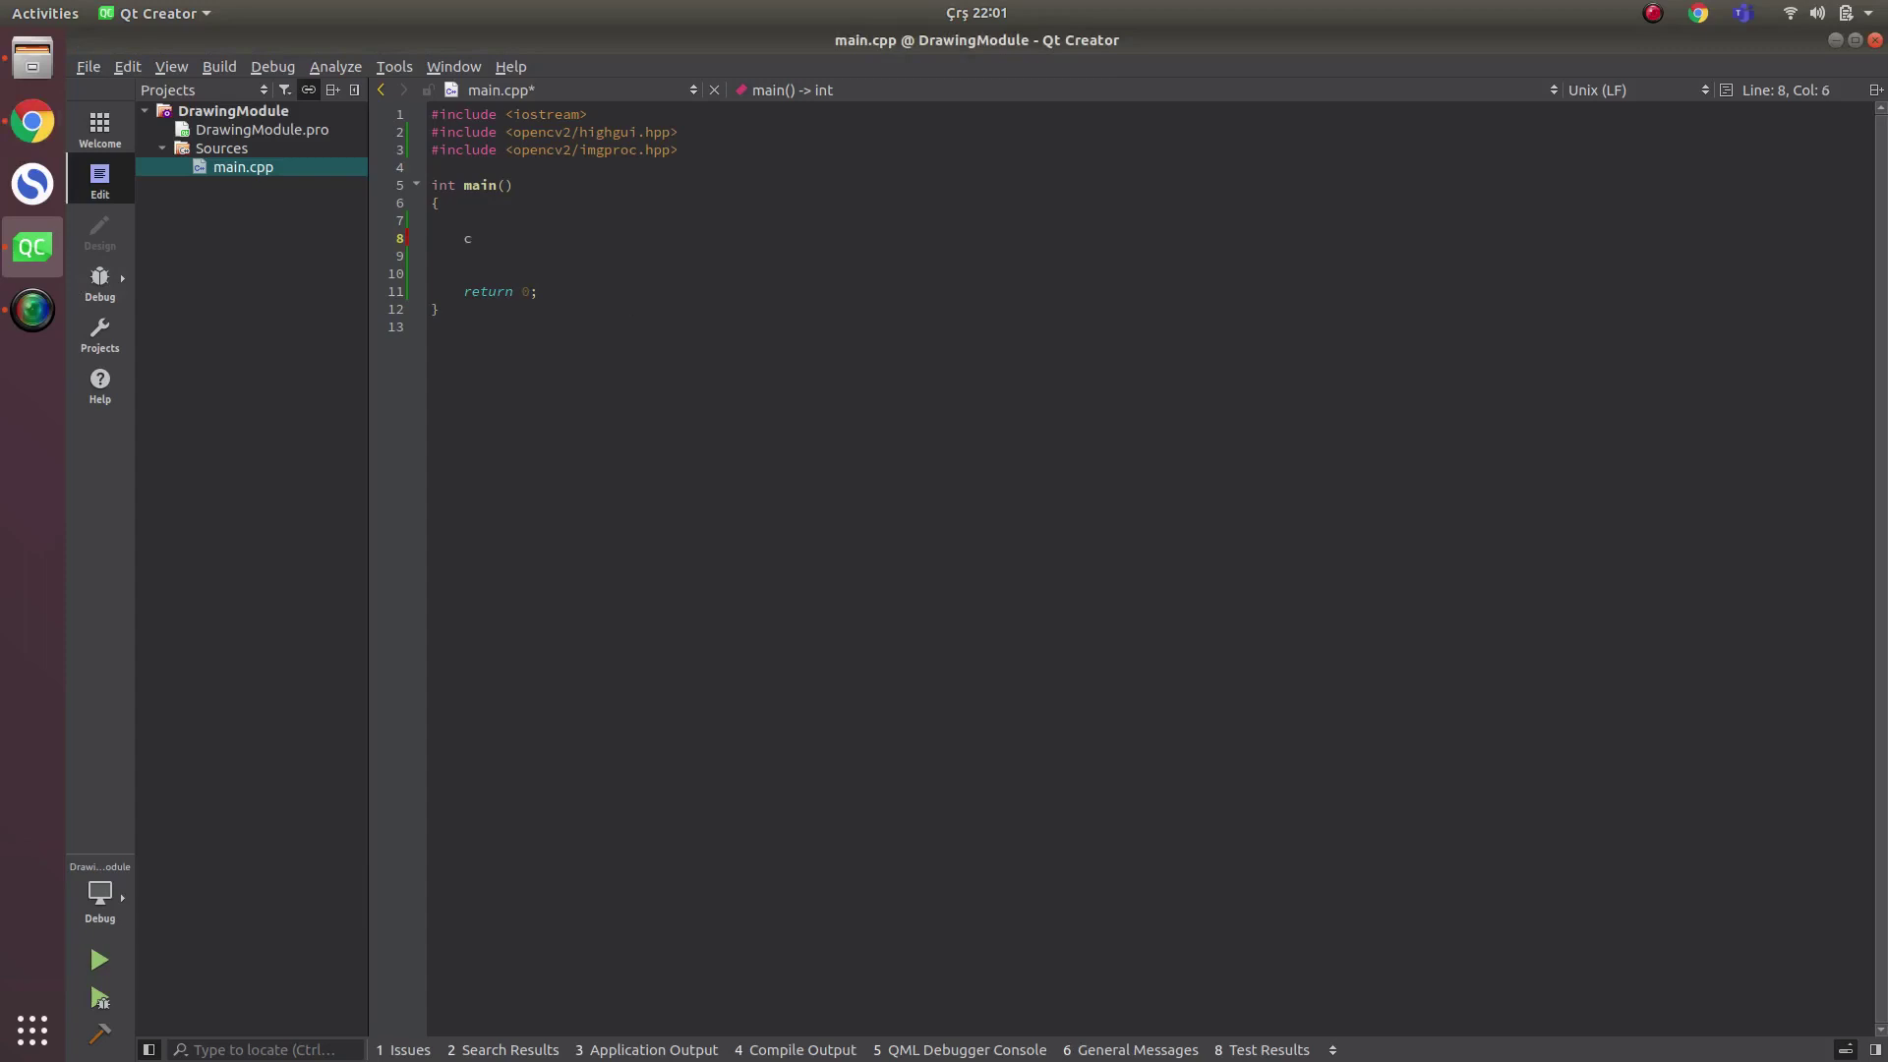
pyautogui.write('v::Ma')
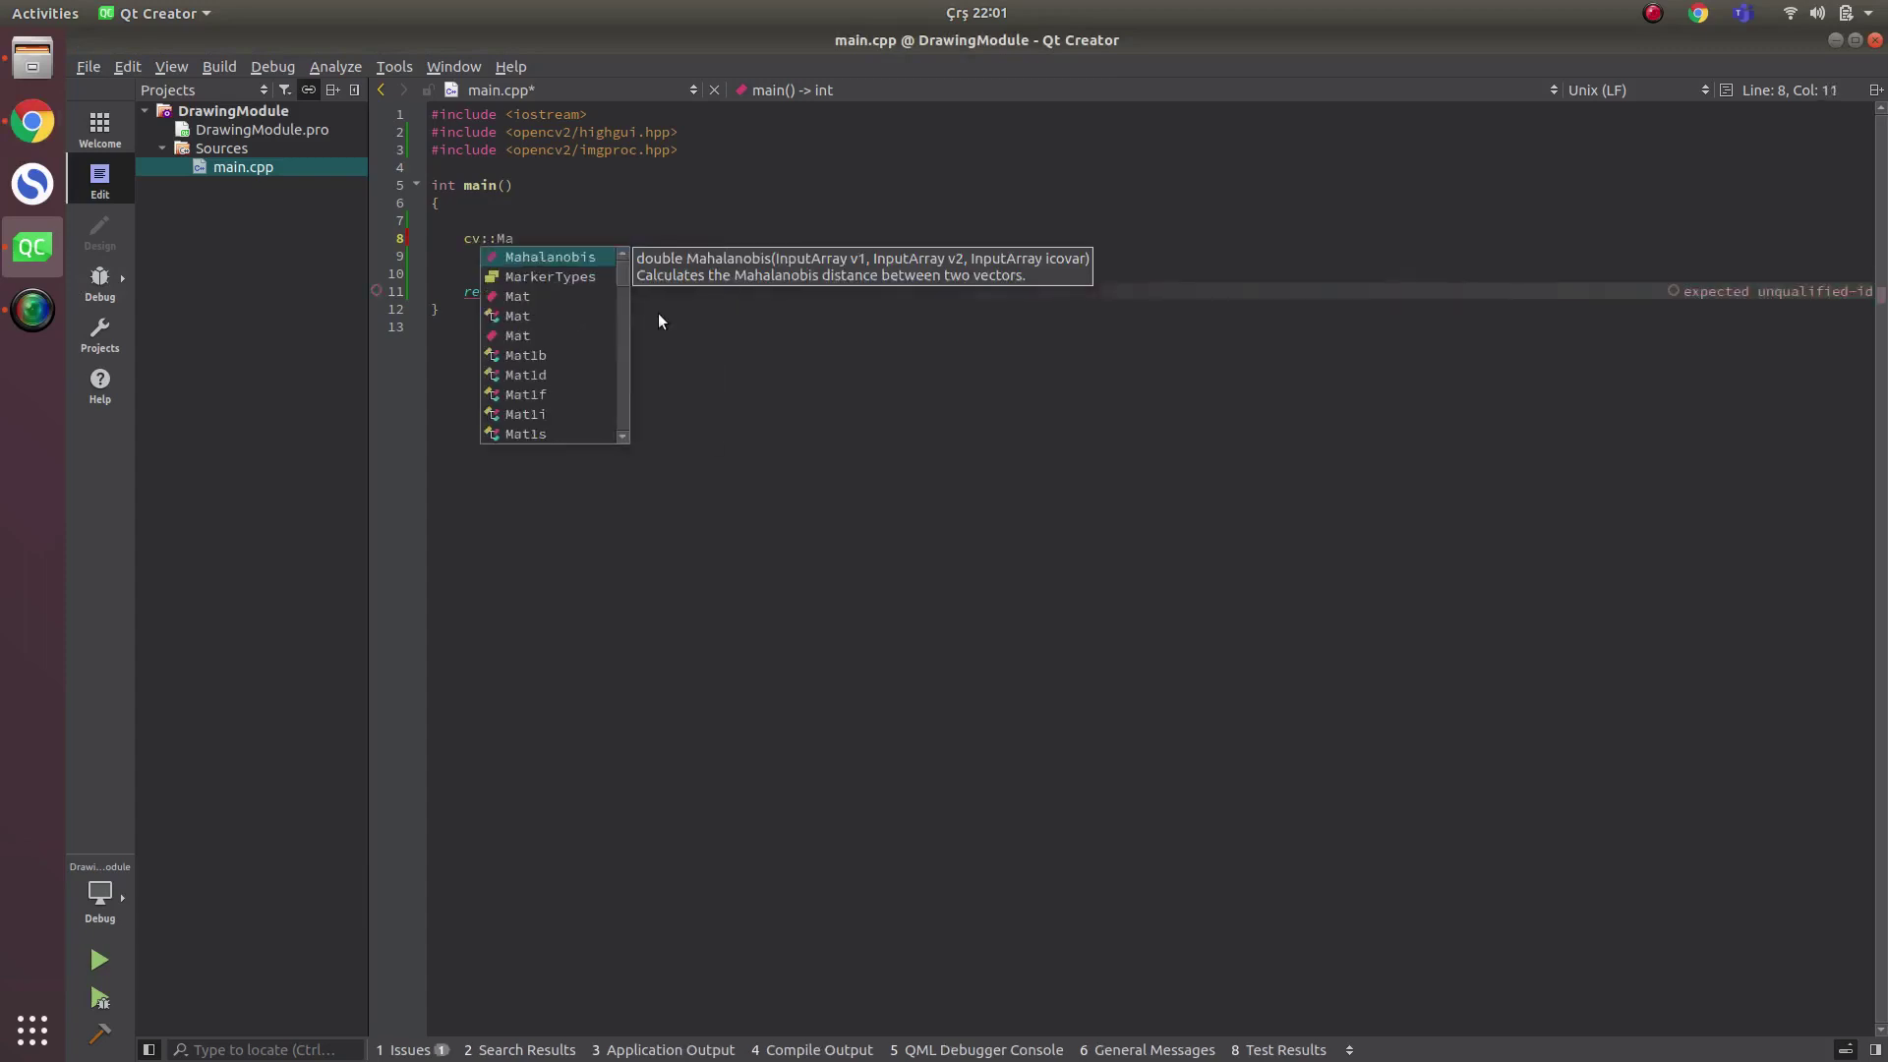
pyautogui.write('t maskIm')
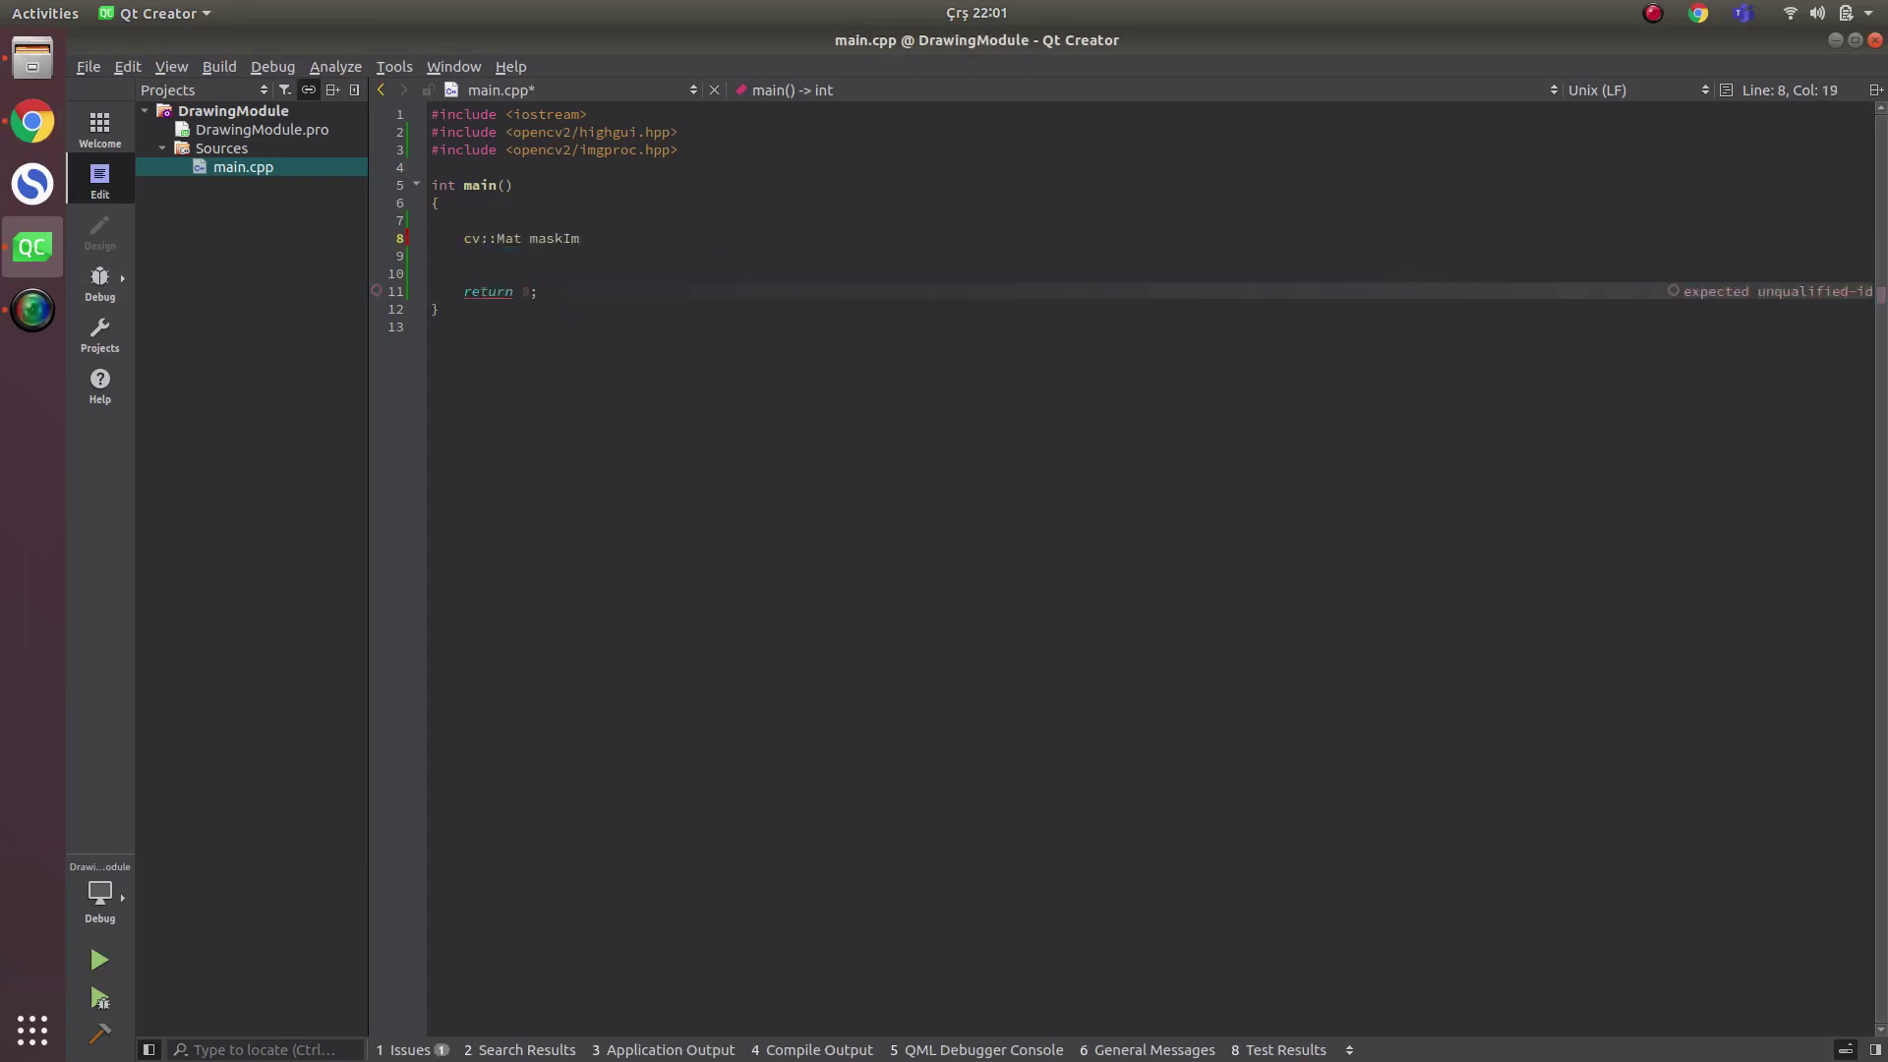
pyautogui.write('::M')
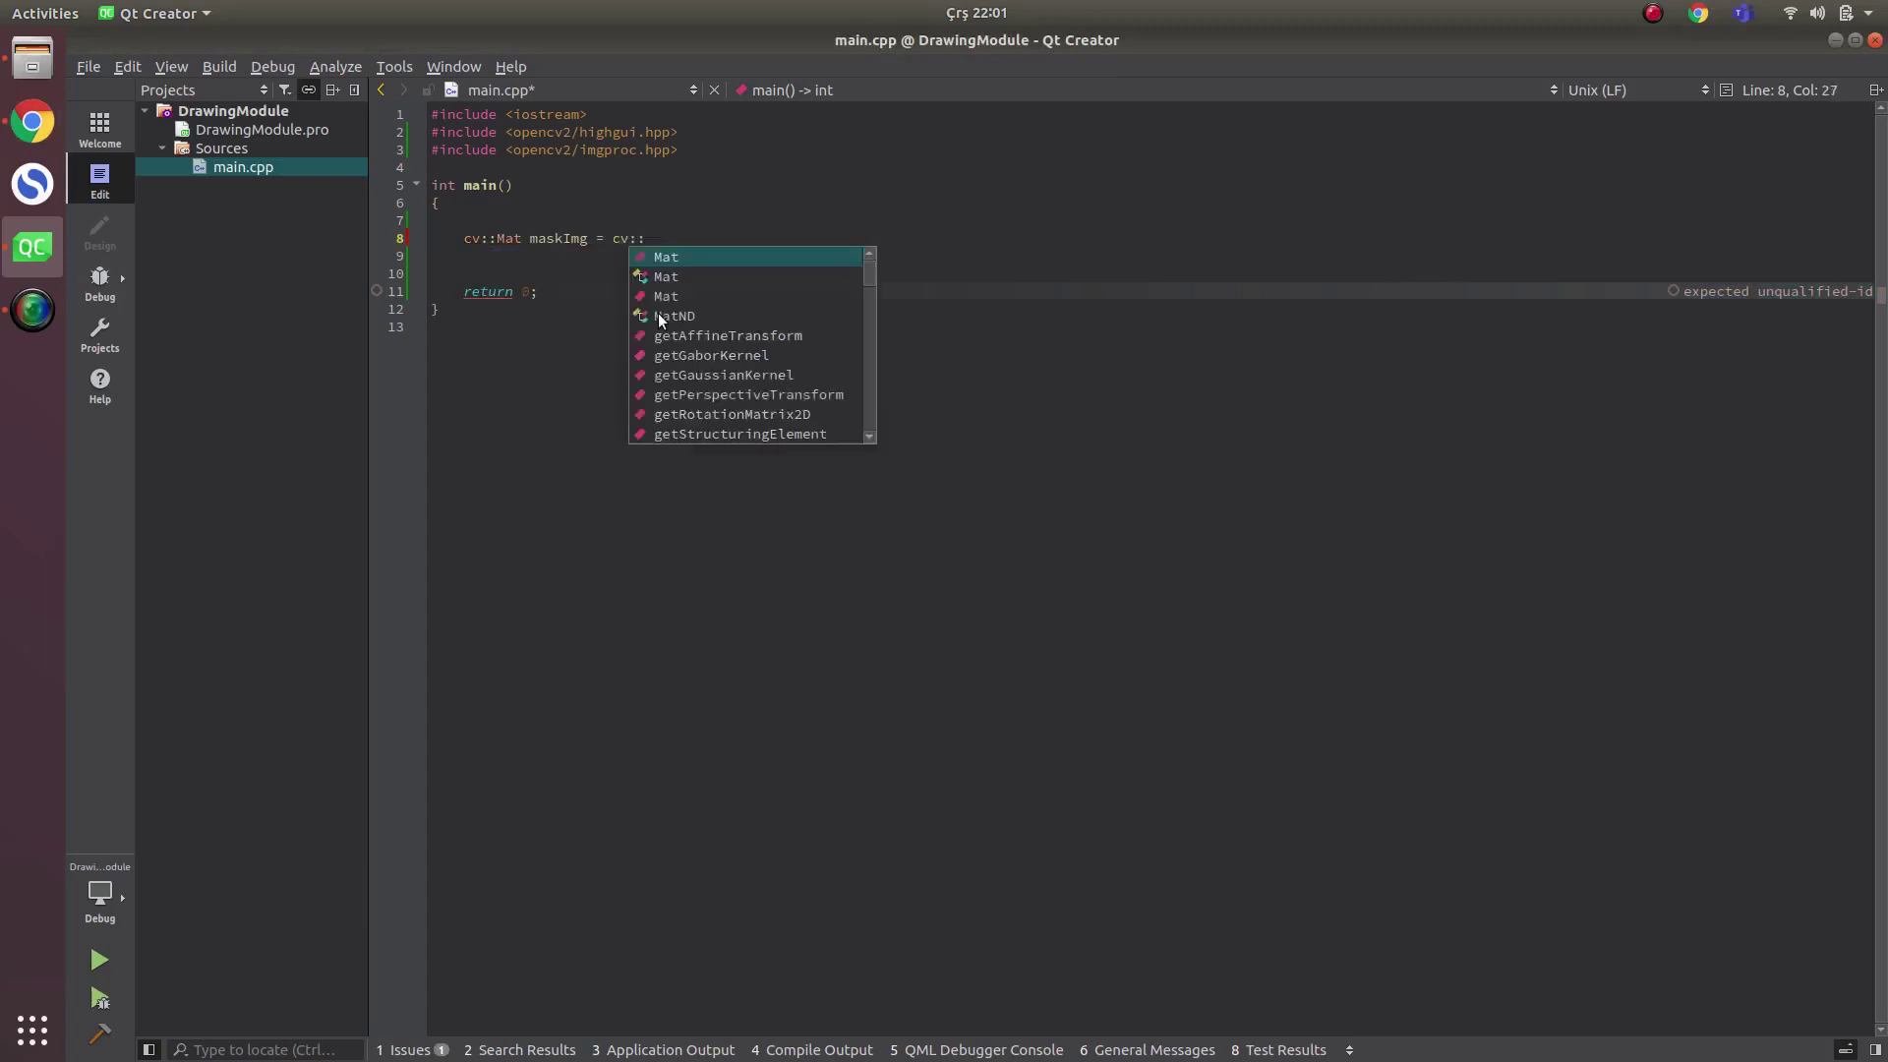
pyautogui.write('at::zeros')
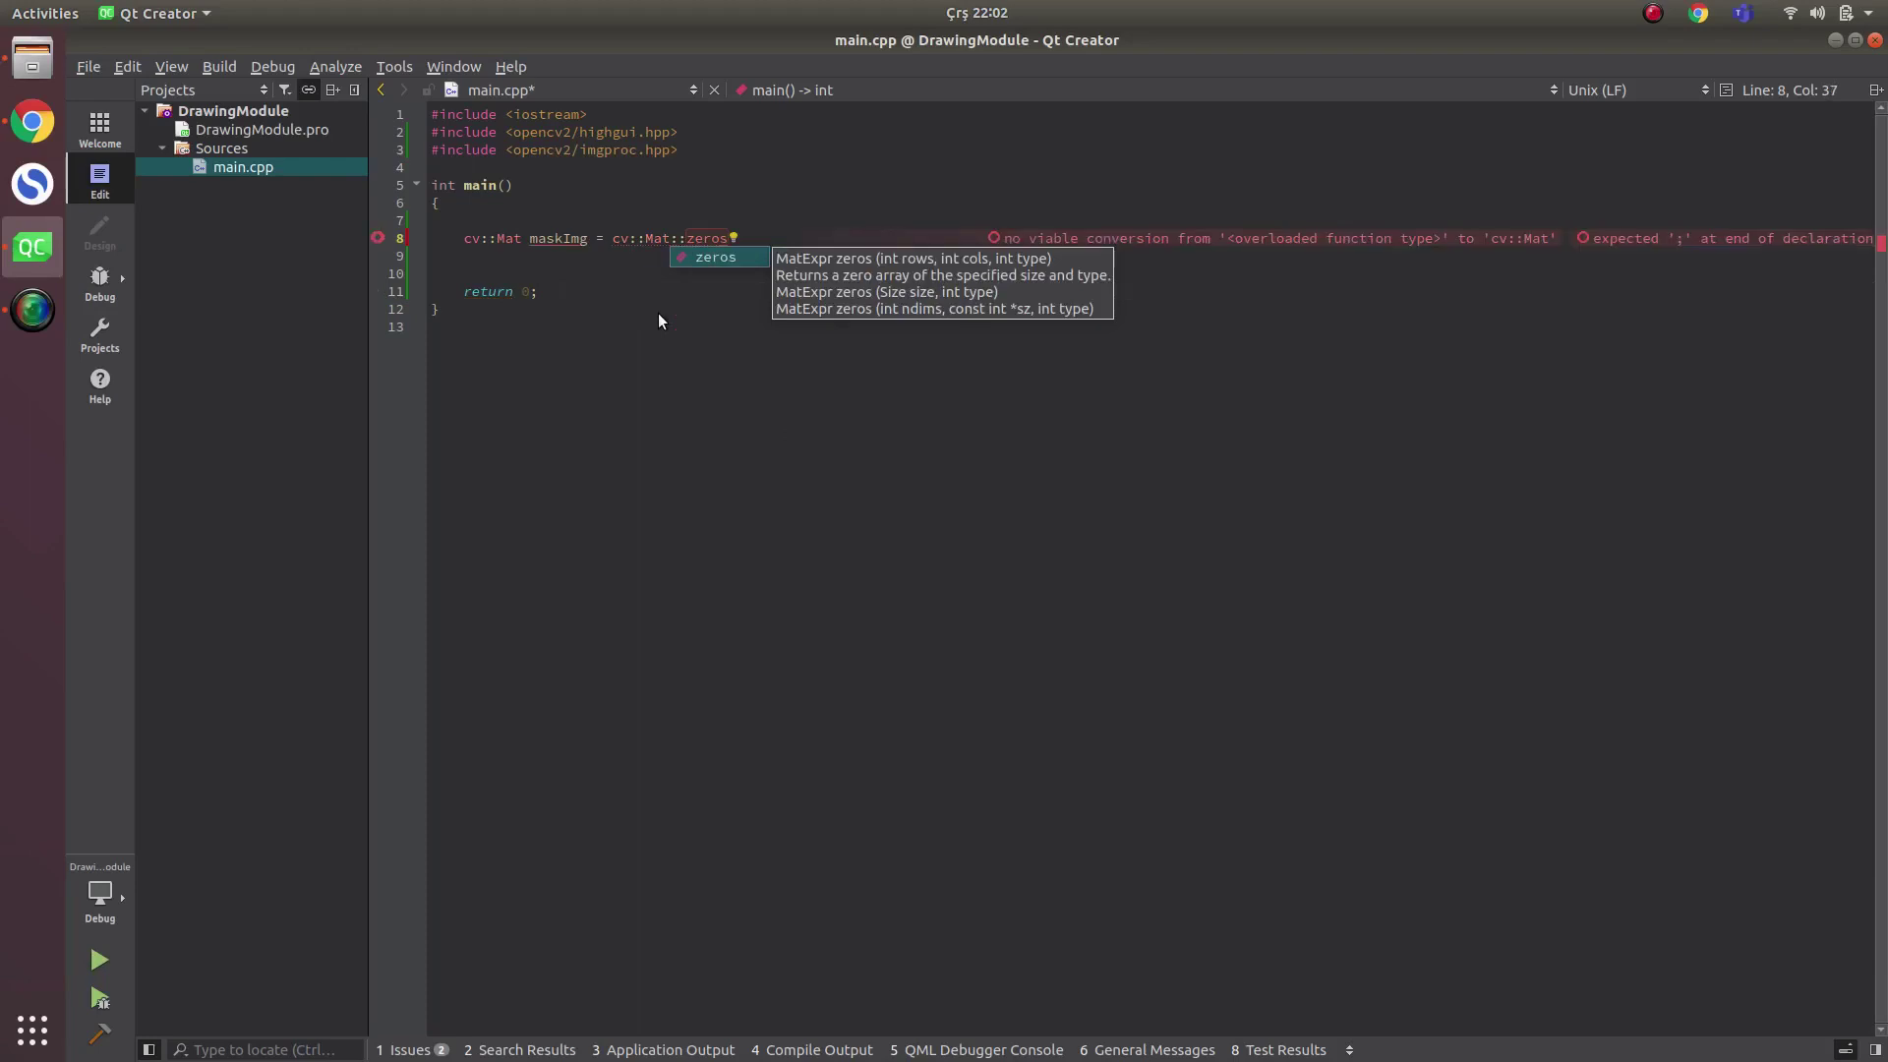
pyautogui.write('(cv::')
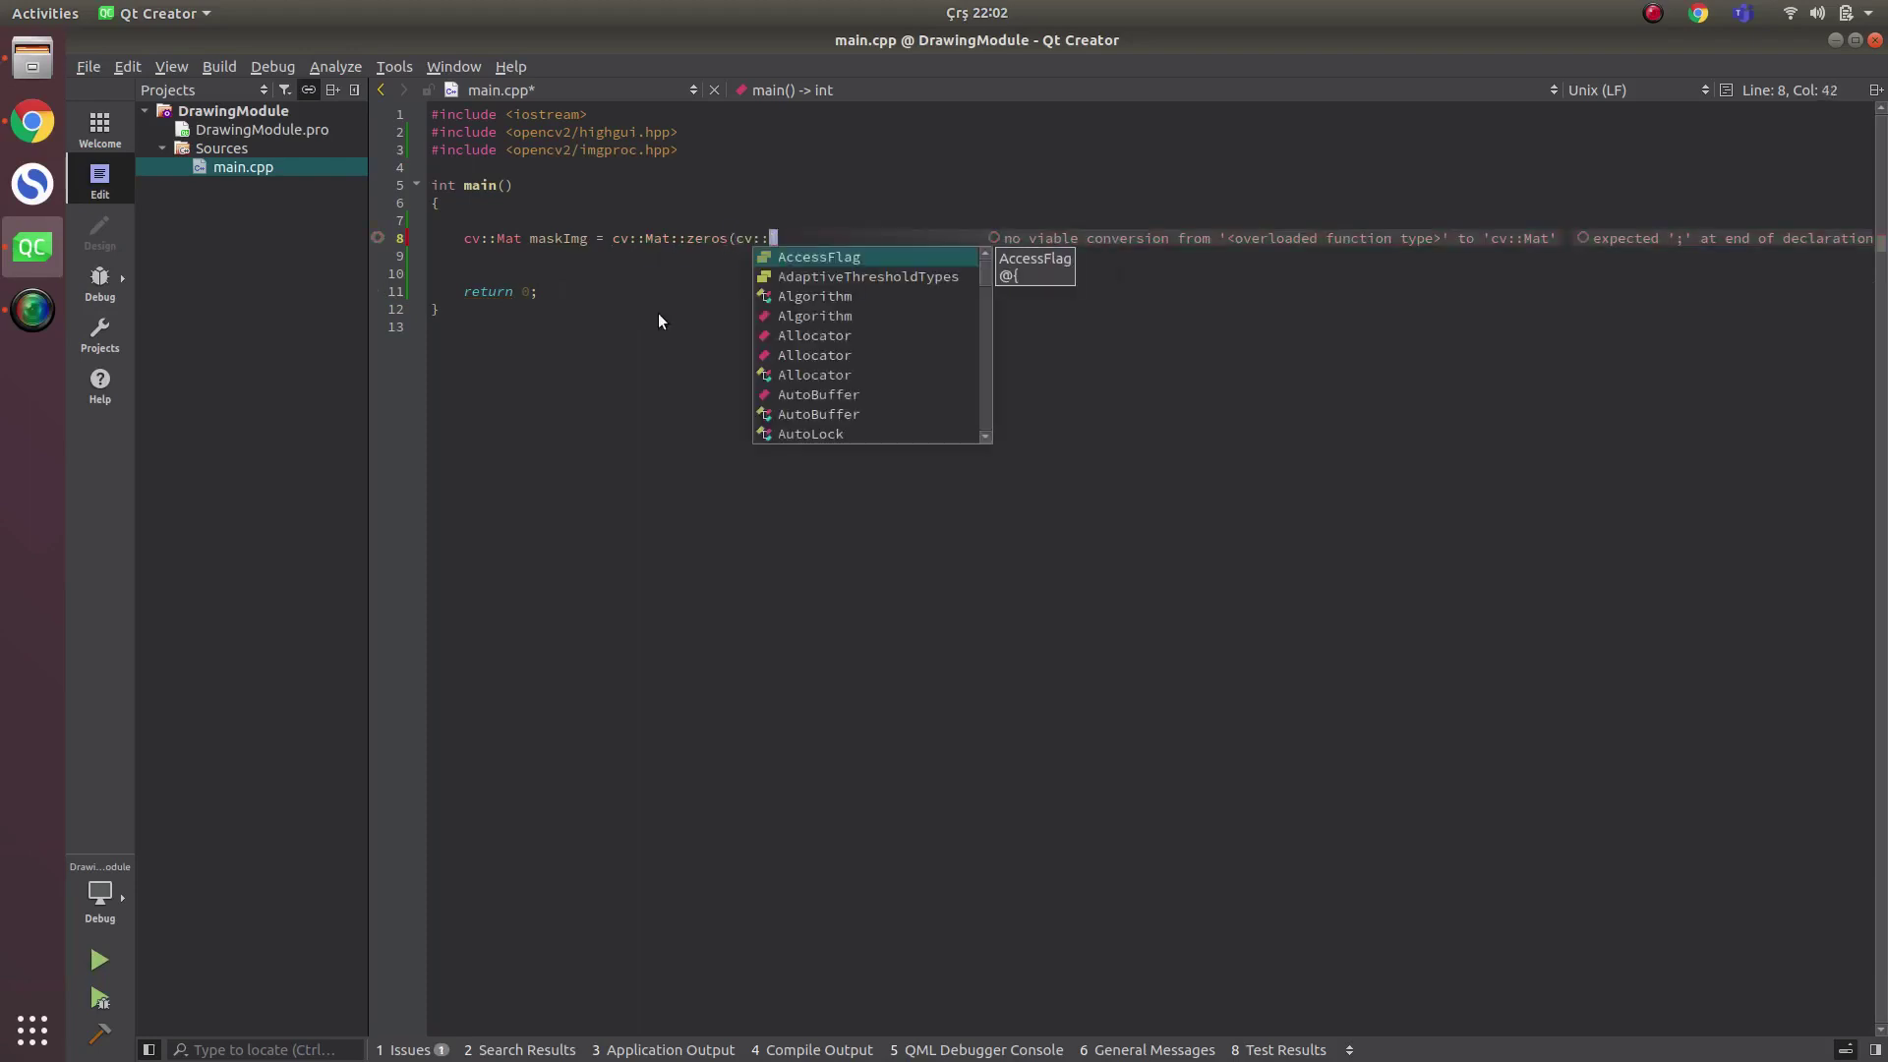
pyautogui.write('cv')
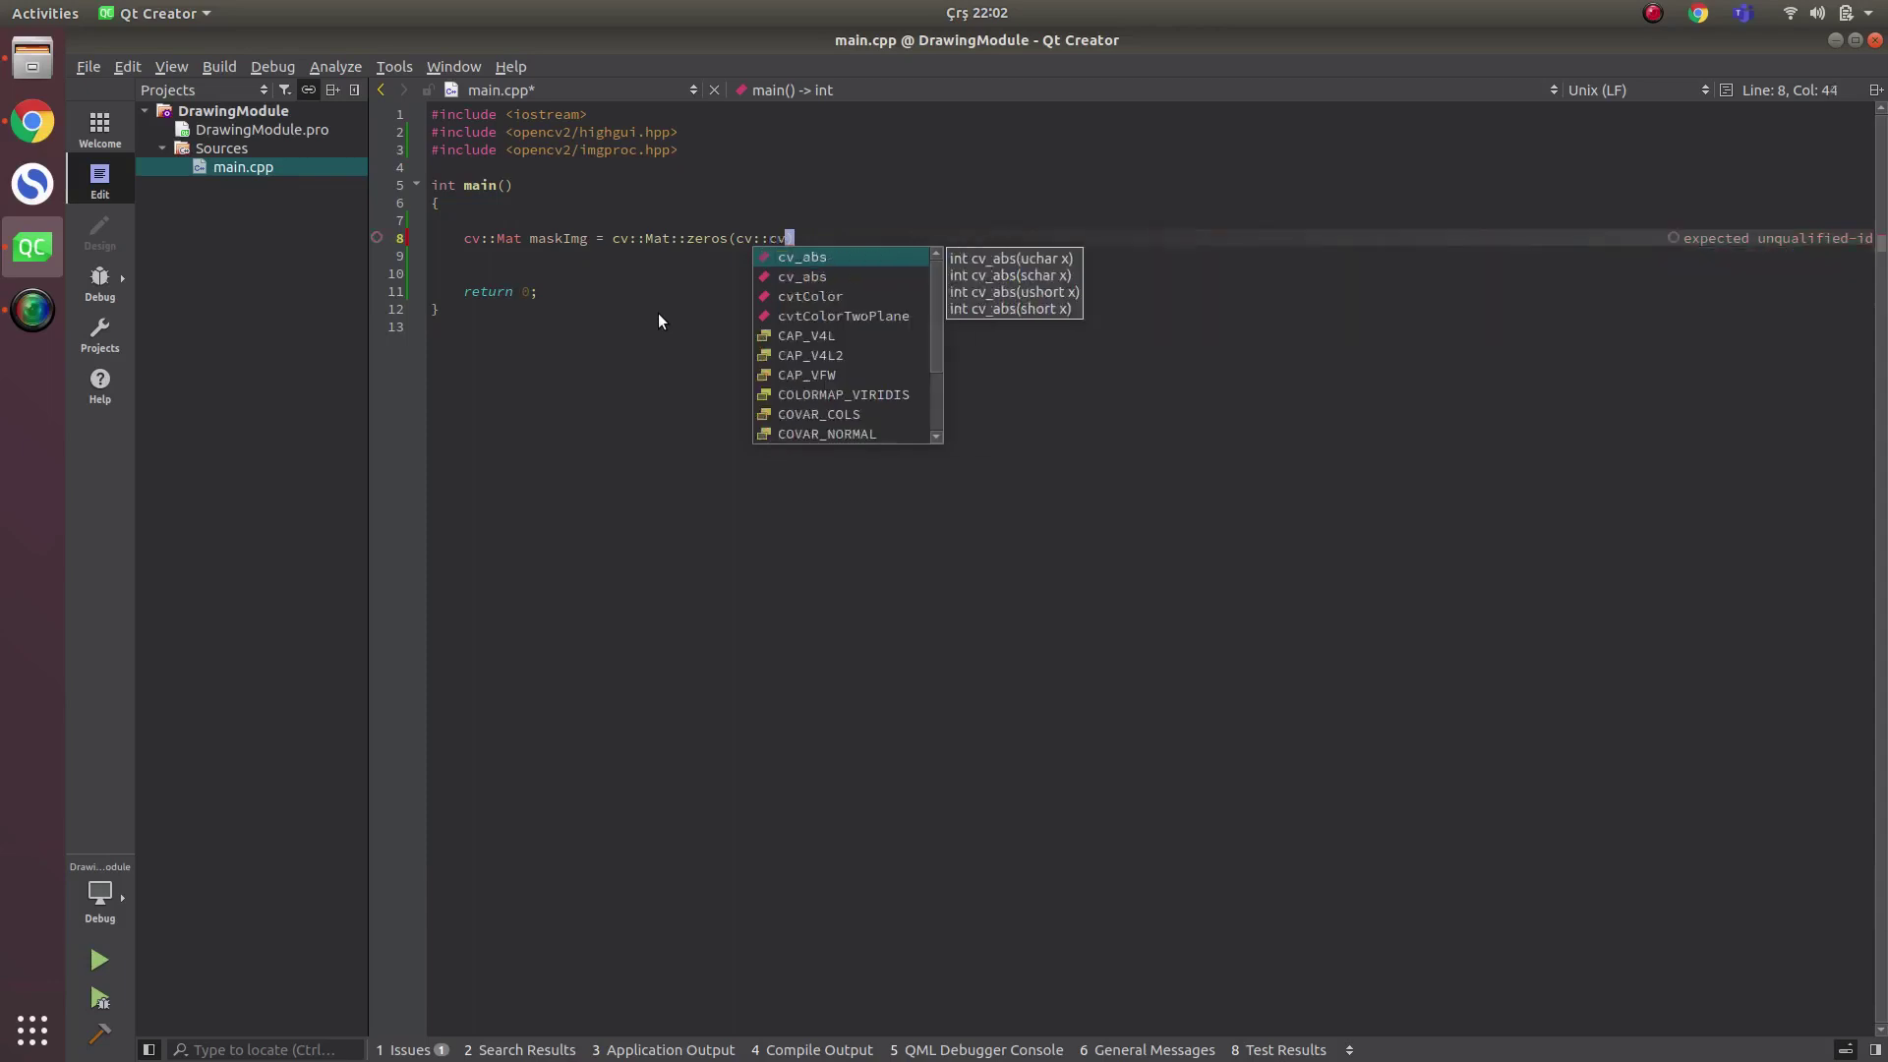
pyautogui.write('o')
# - Add code for a zeroed 1000×1000 CV_8UC3 maskImg, shown in a 'Mask' window until a key is pressed
pyautogui.press('BackSpace')
pyautogui.press('BackSpace')
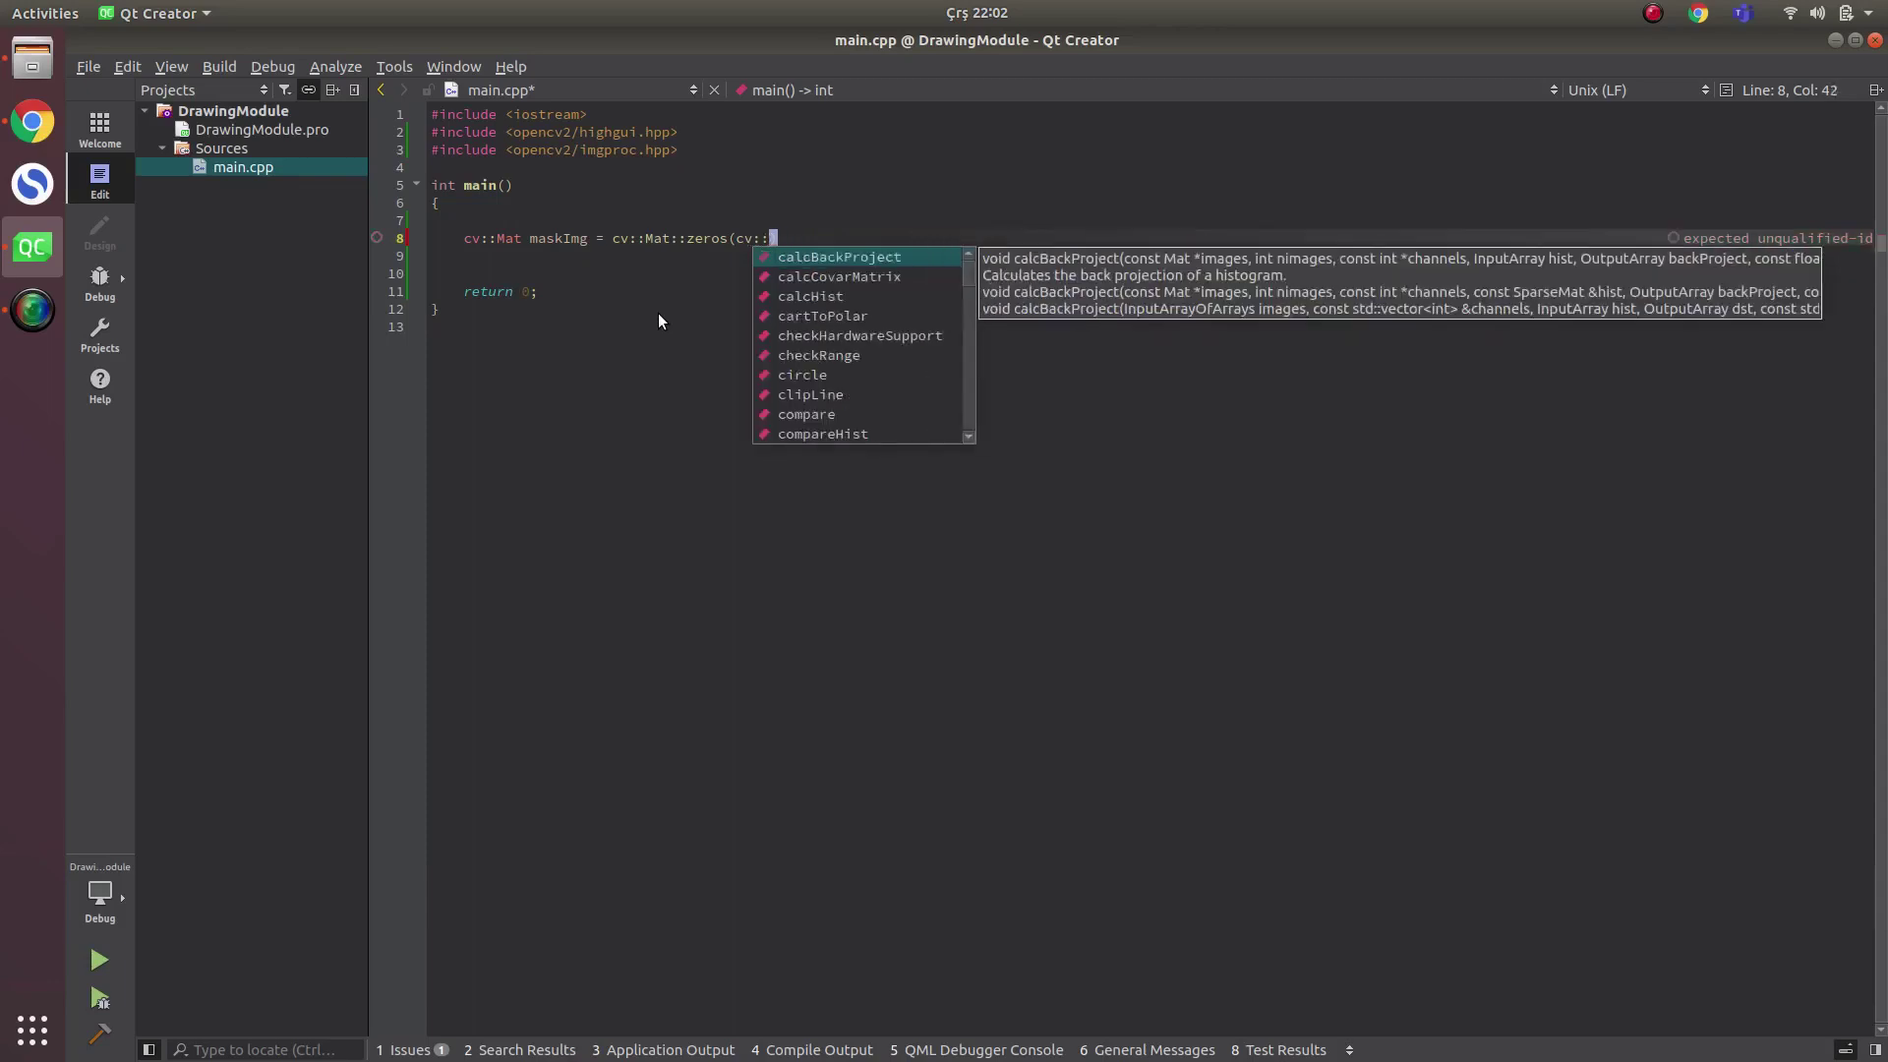
pyautogui.write('Size(')
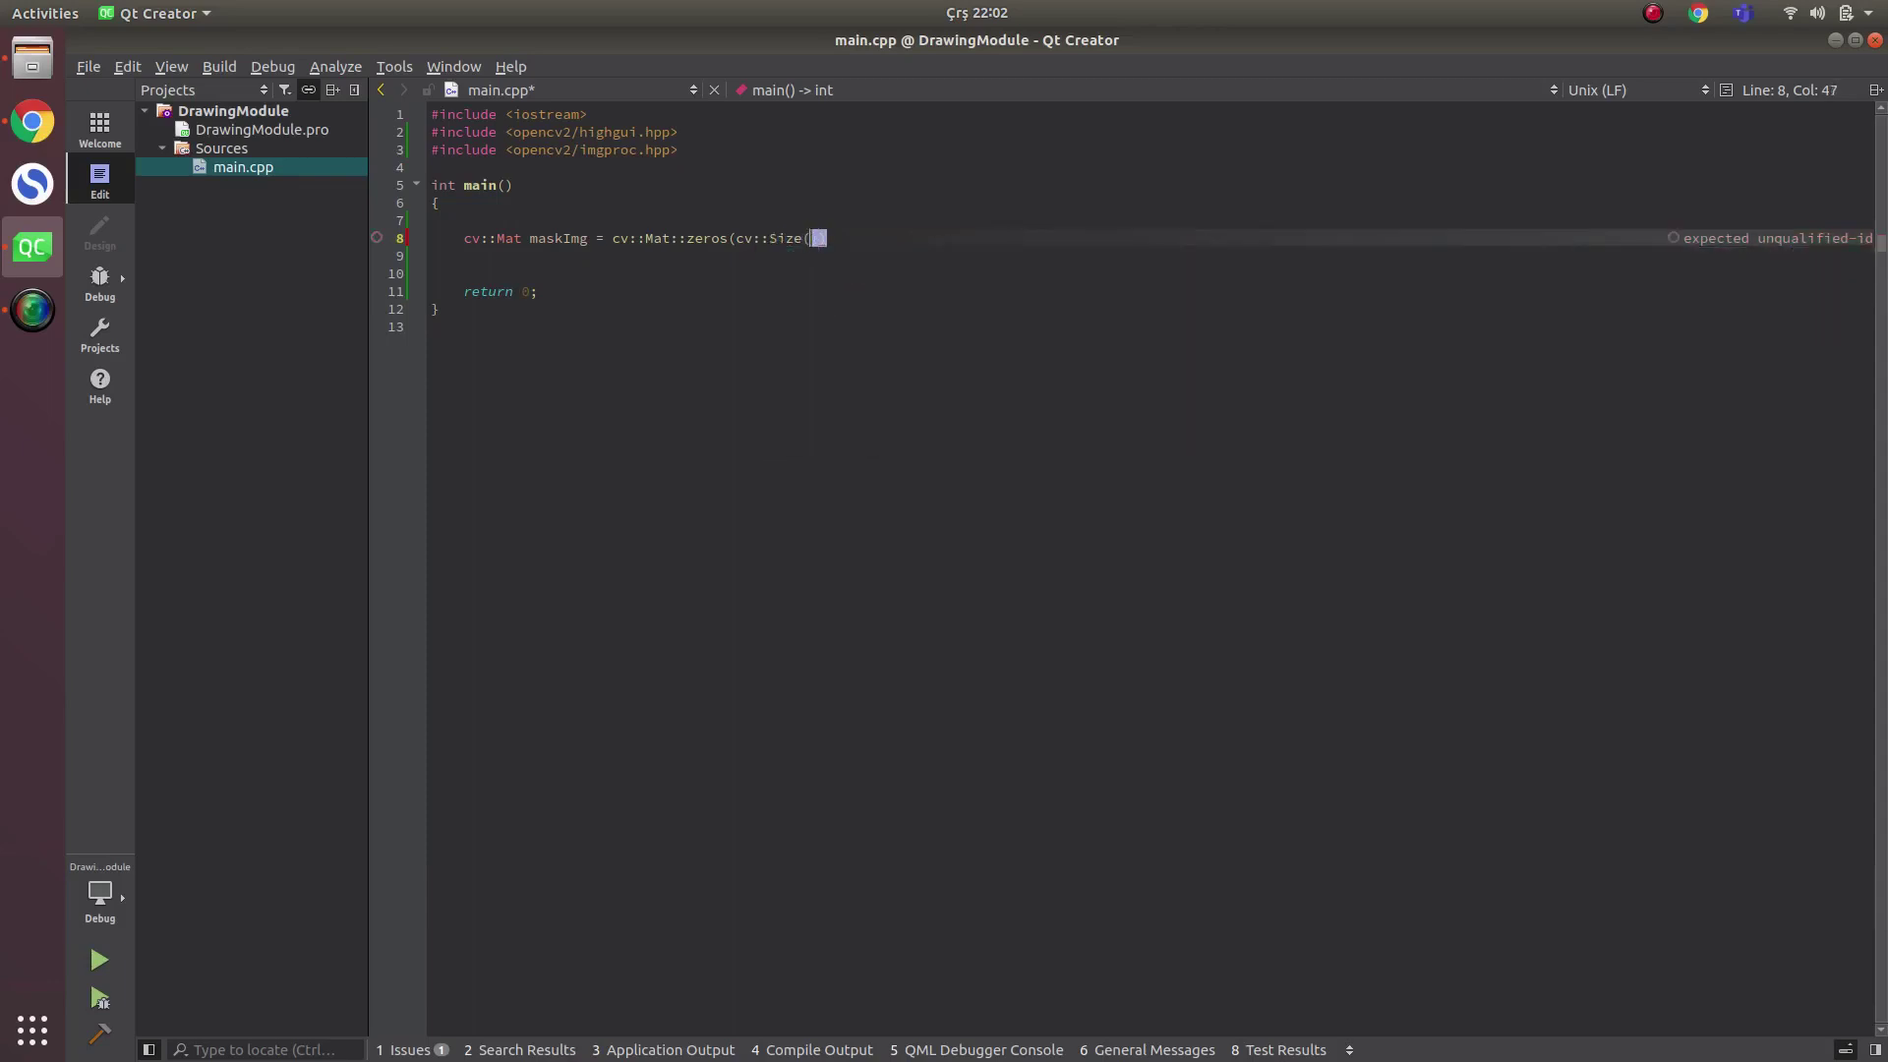
pyautogui.write('1000')
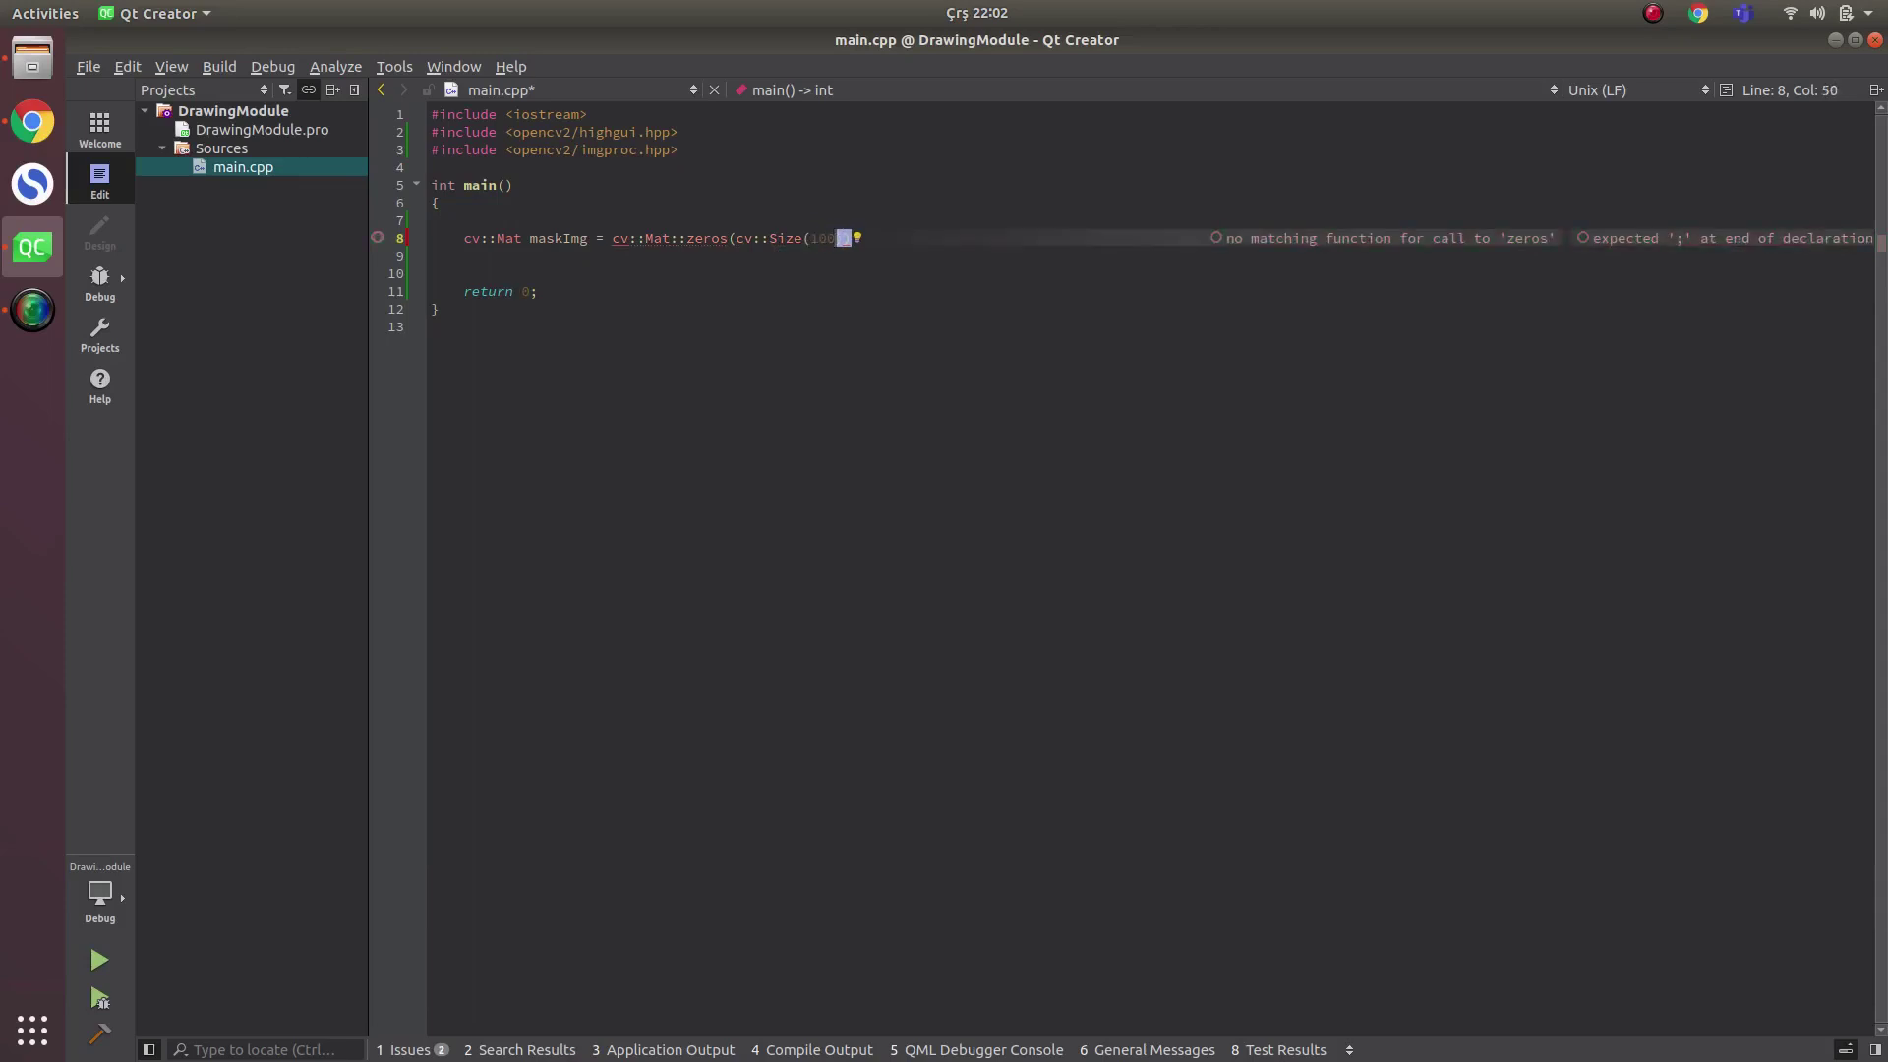
pyautogui.write(',1000)')
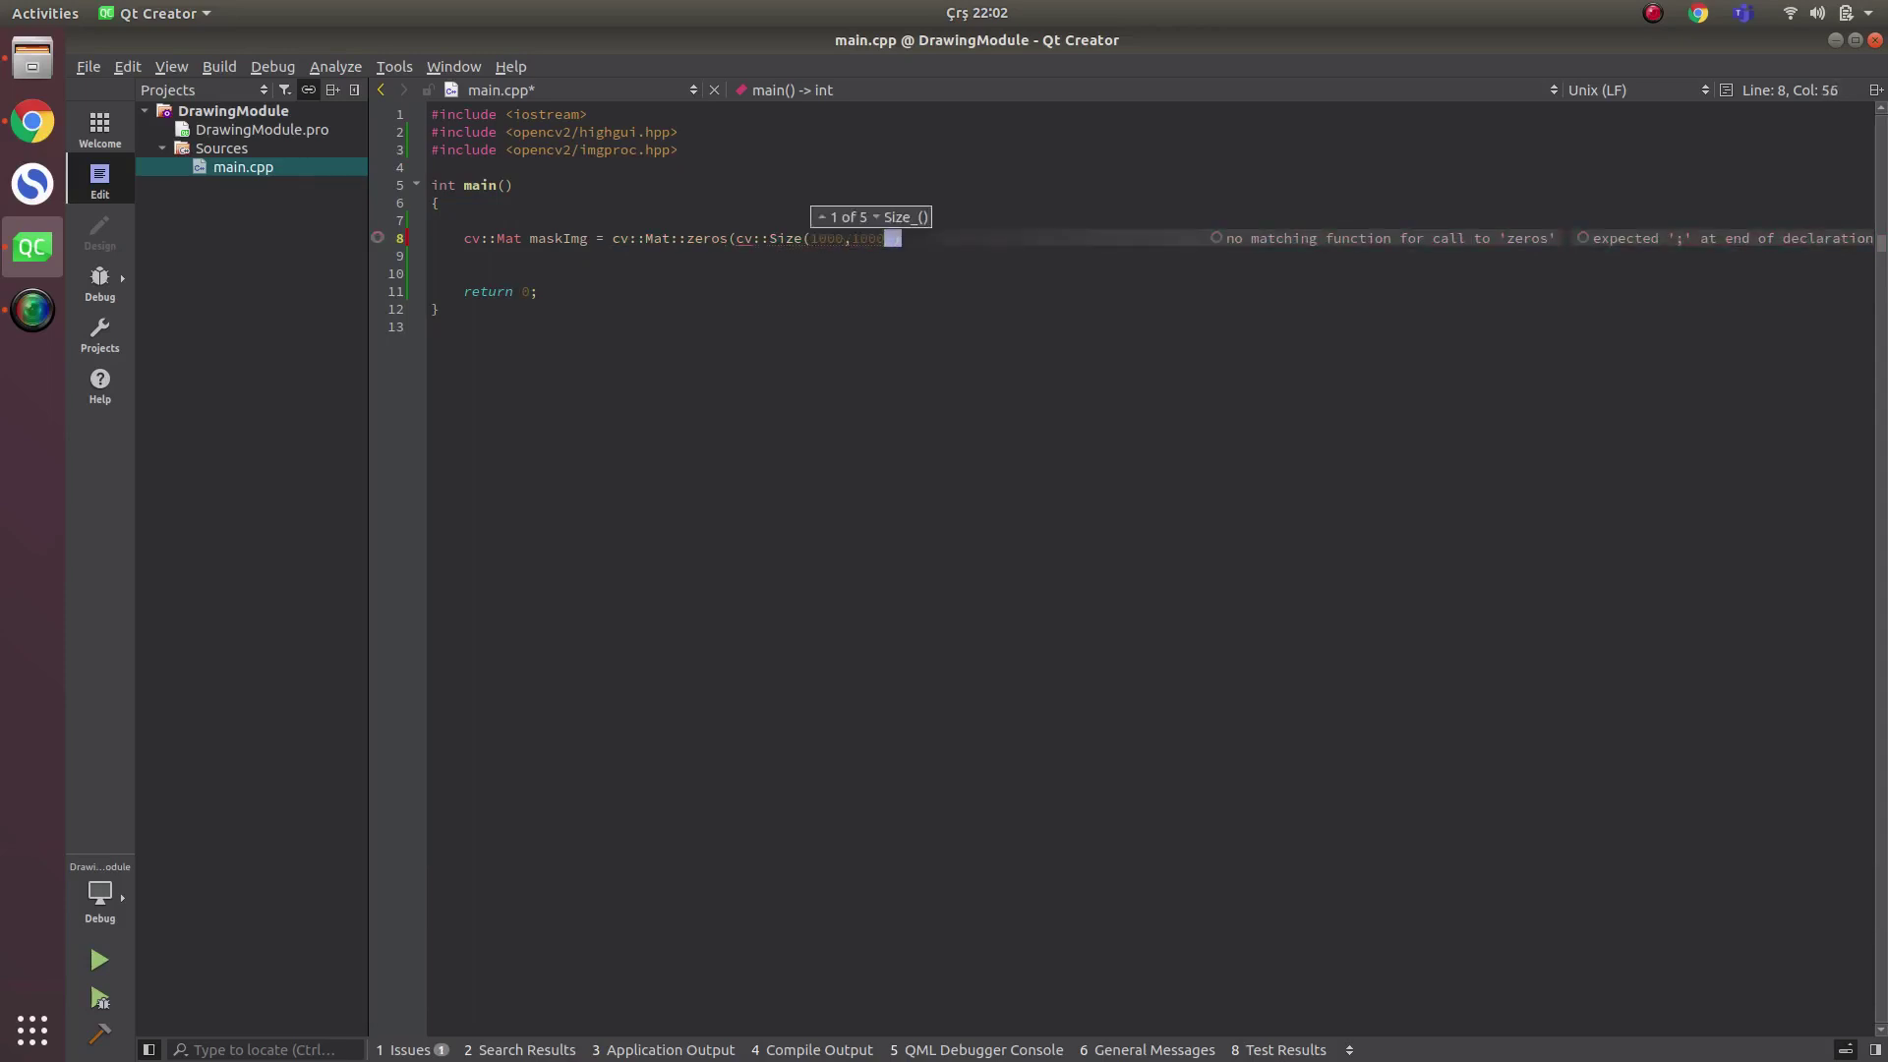
pyautogui.write(',C')
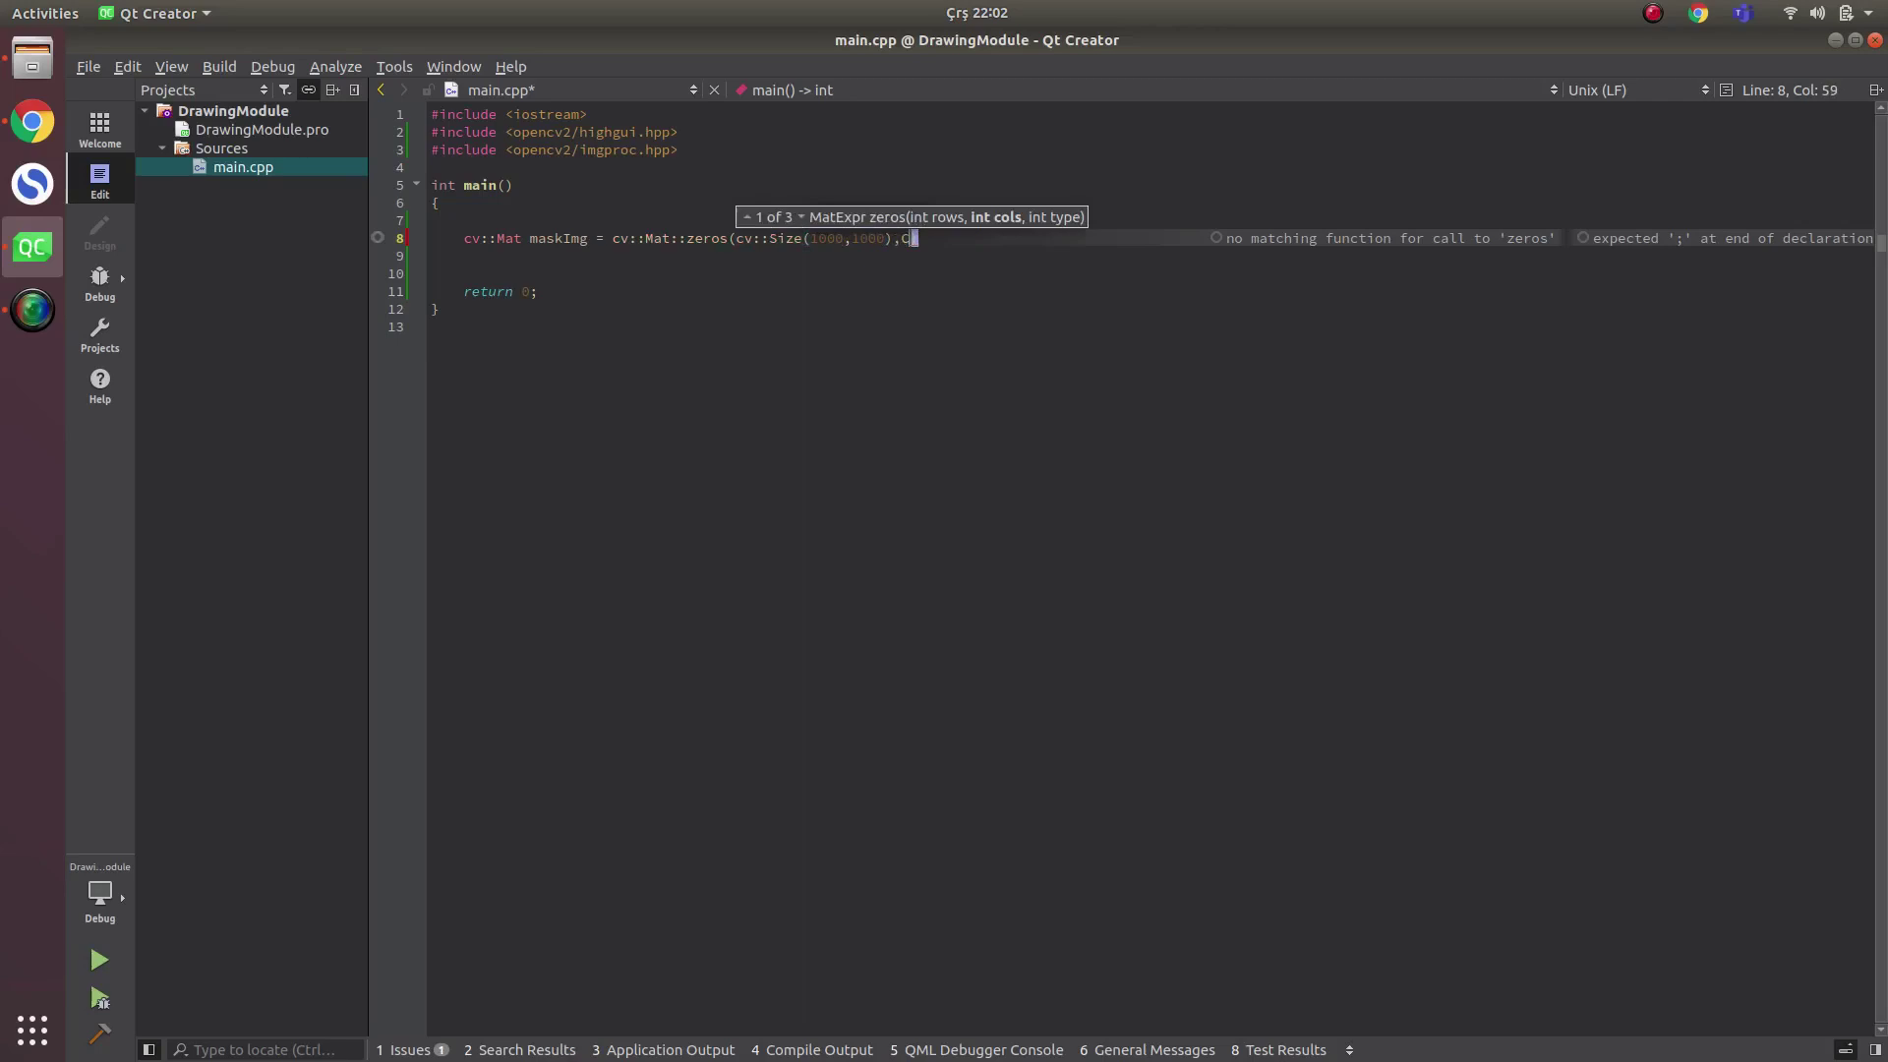
pyautogui.write('V_8UC3')
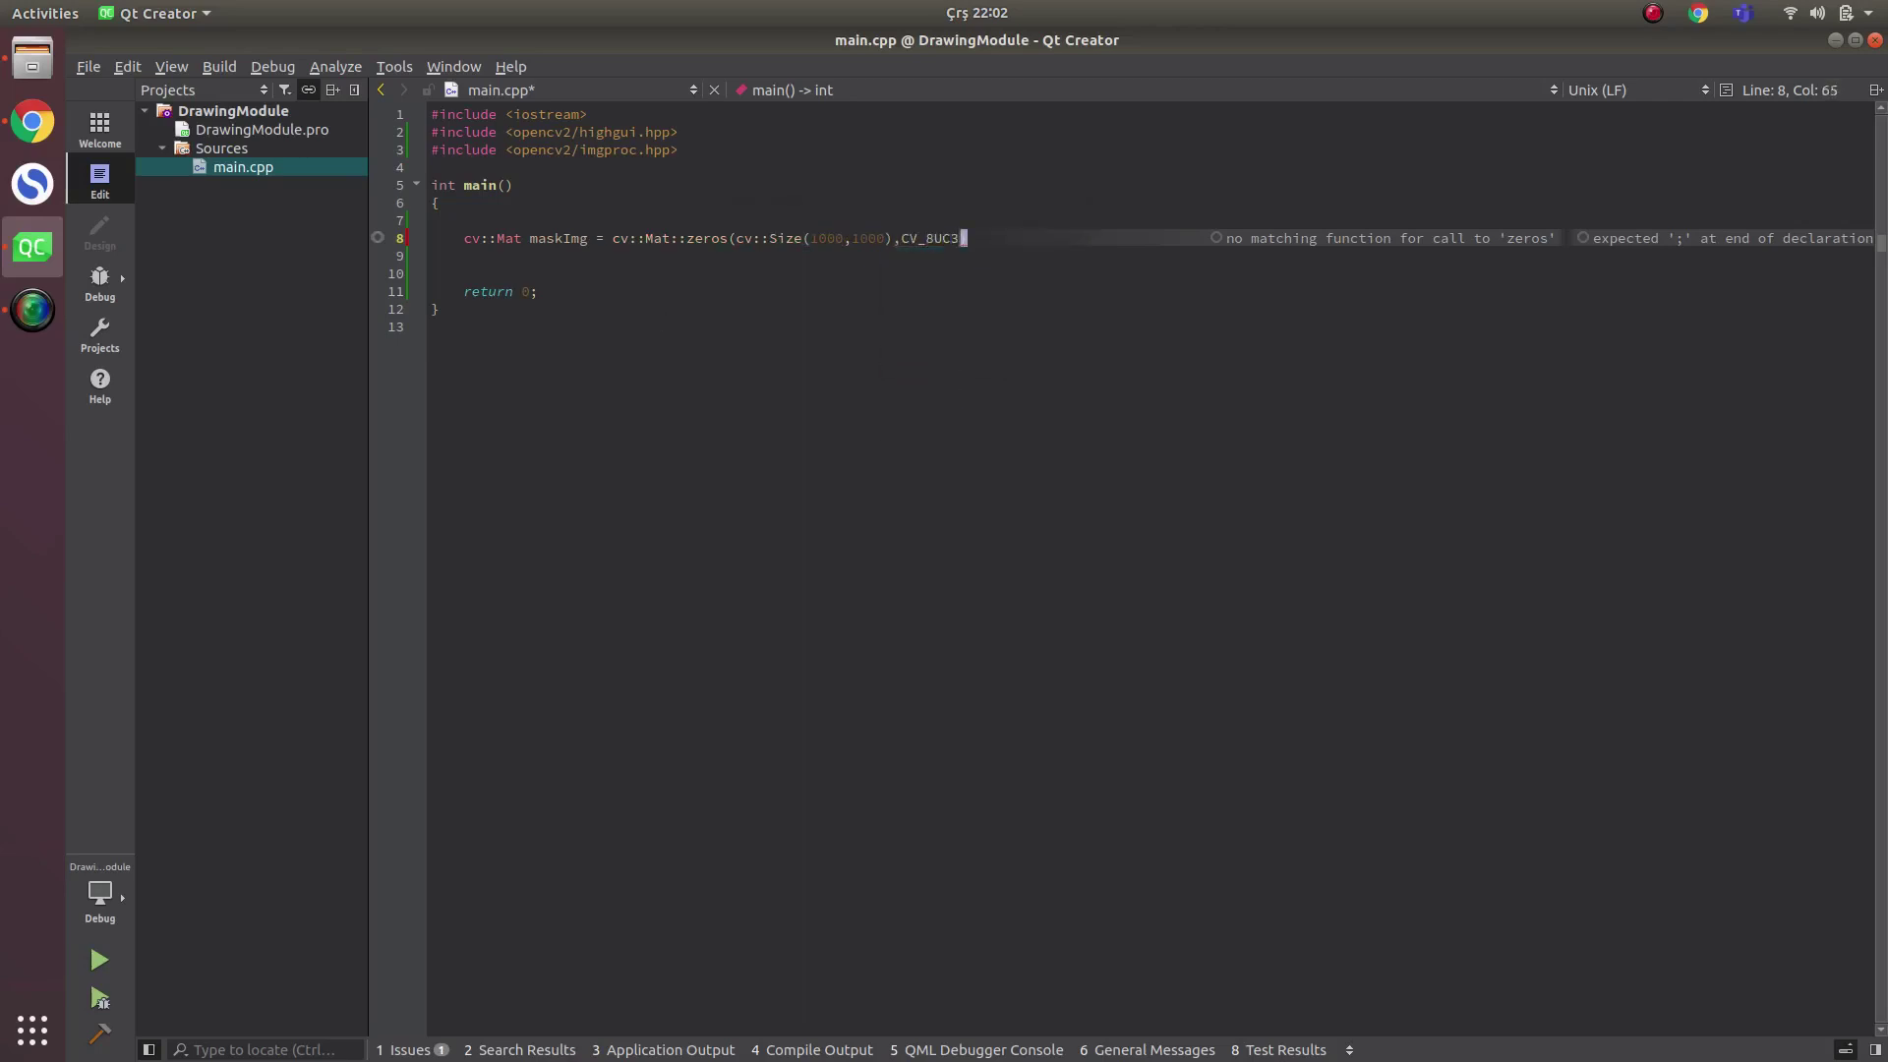
pyautogui.write(');')
pyautogui.press('Return')
pyautogui.press('Return')
pyautogui.write('::named')
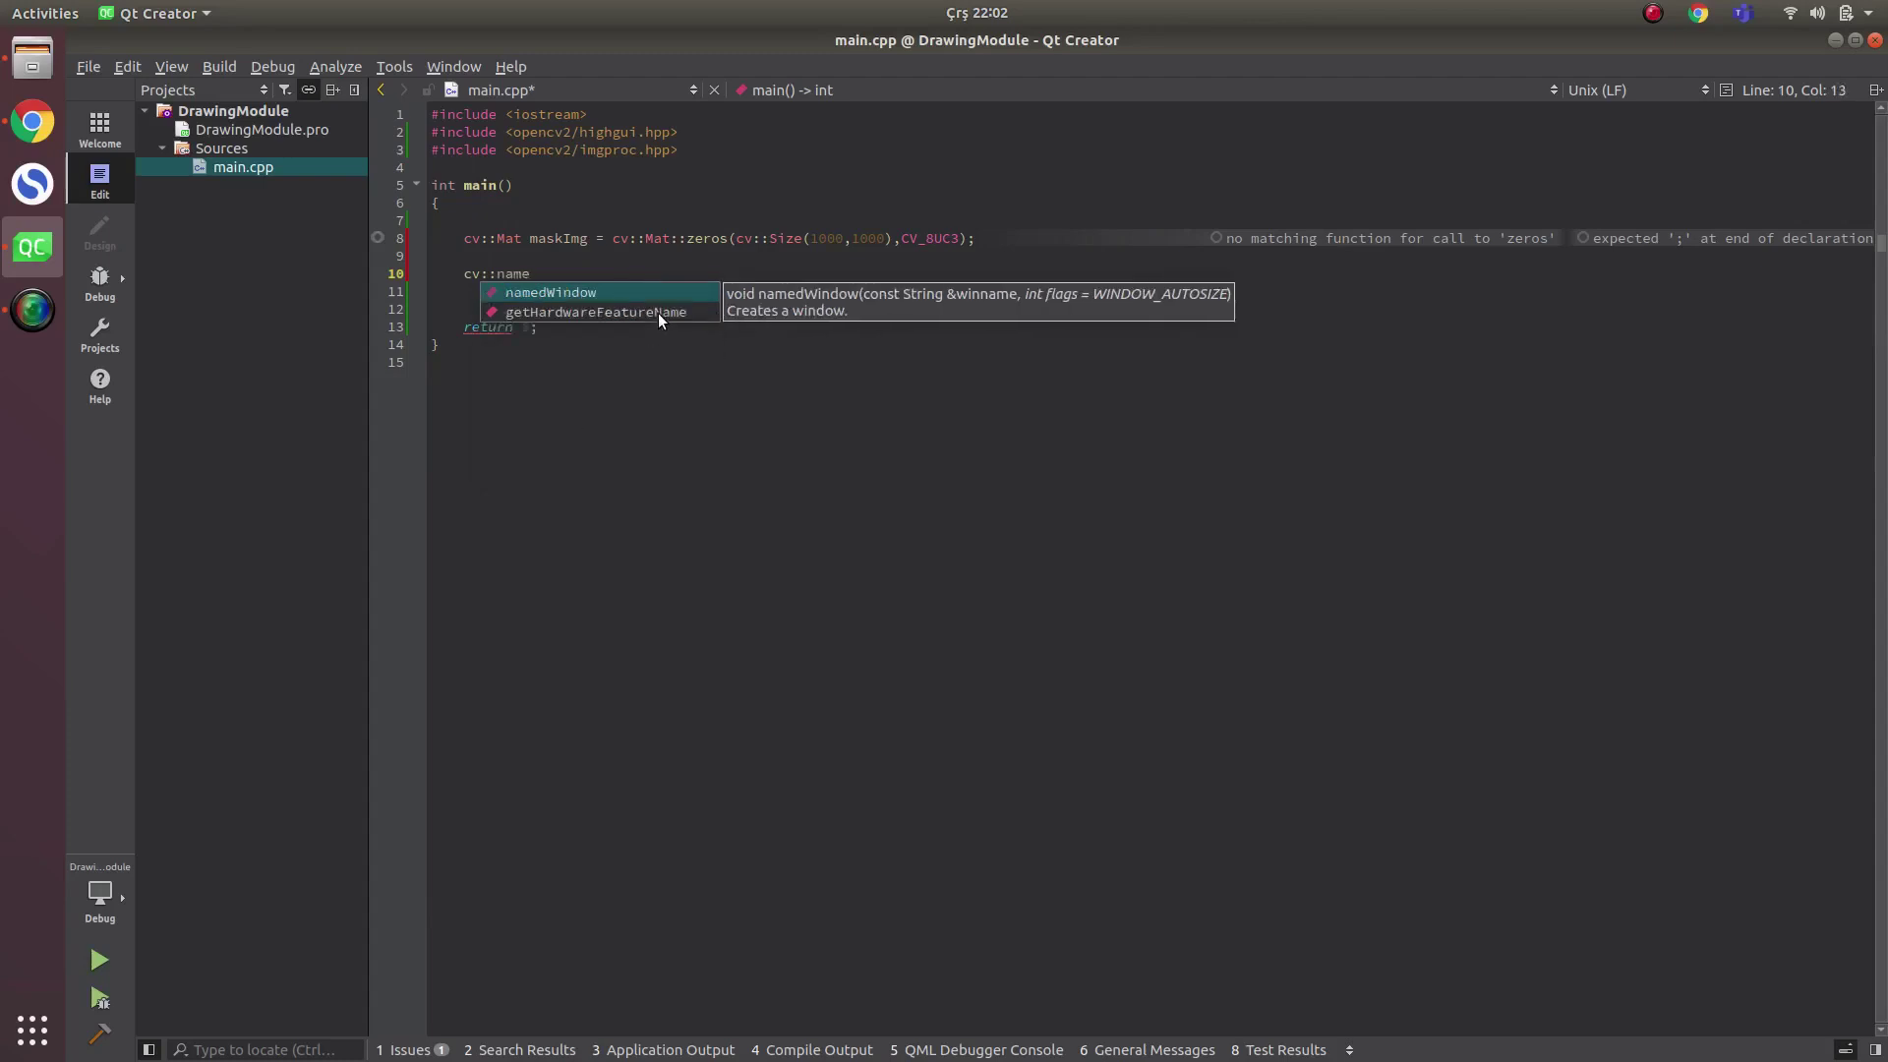
pyautogui.press('Return')
pyautogui.write('("')
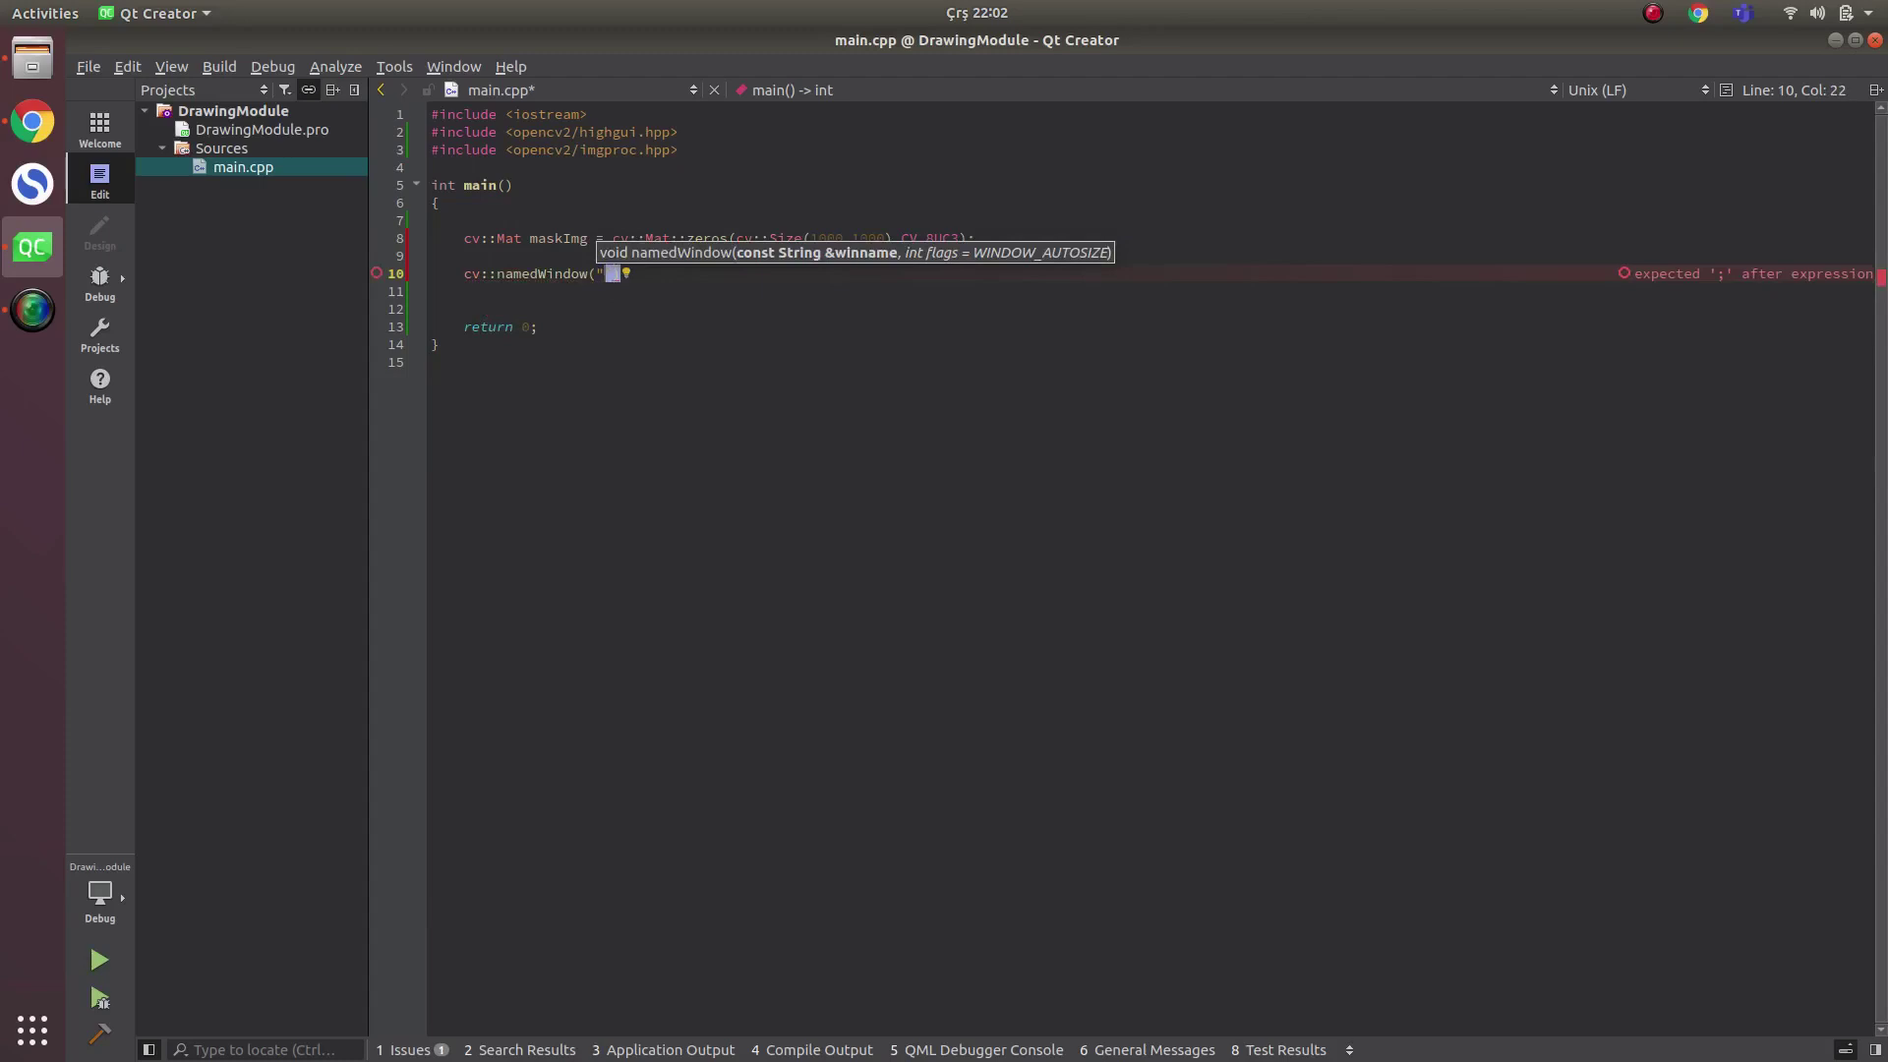
pyautogui.write('Mask",')
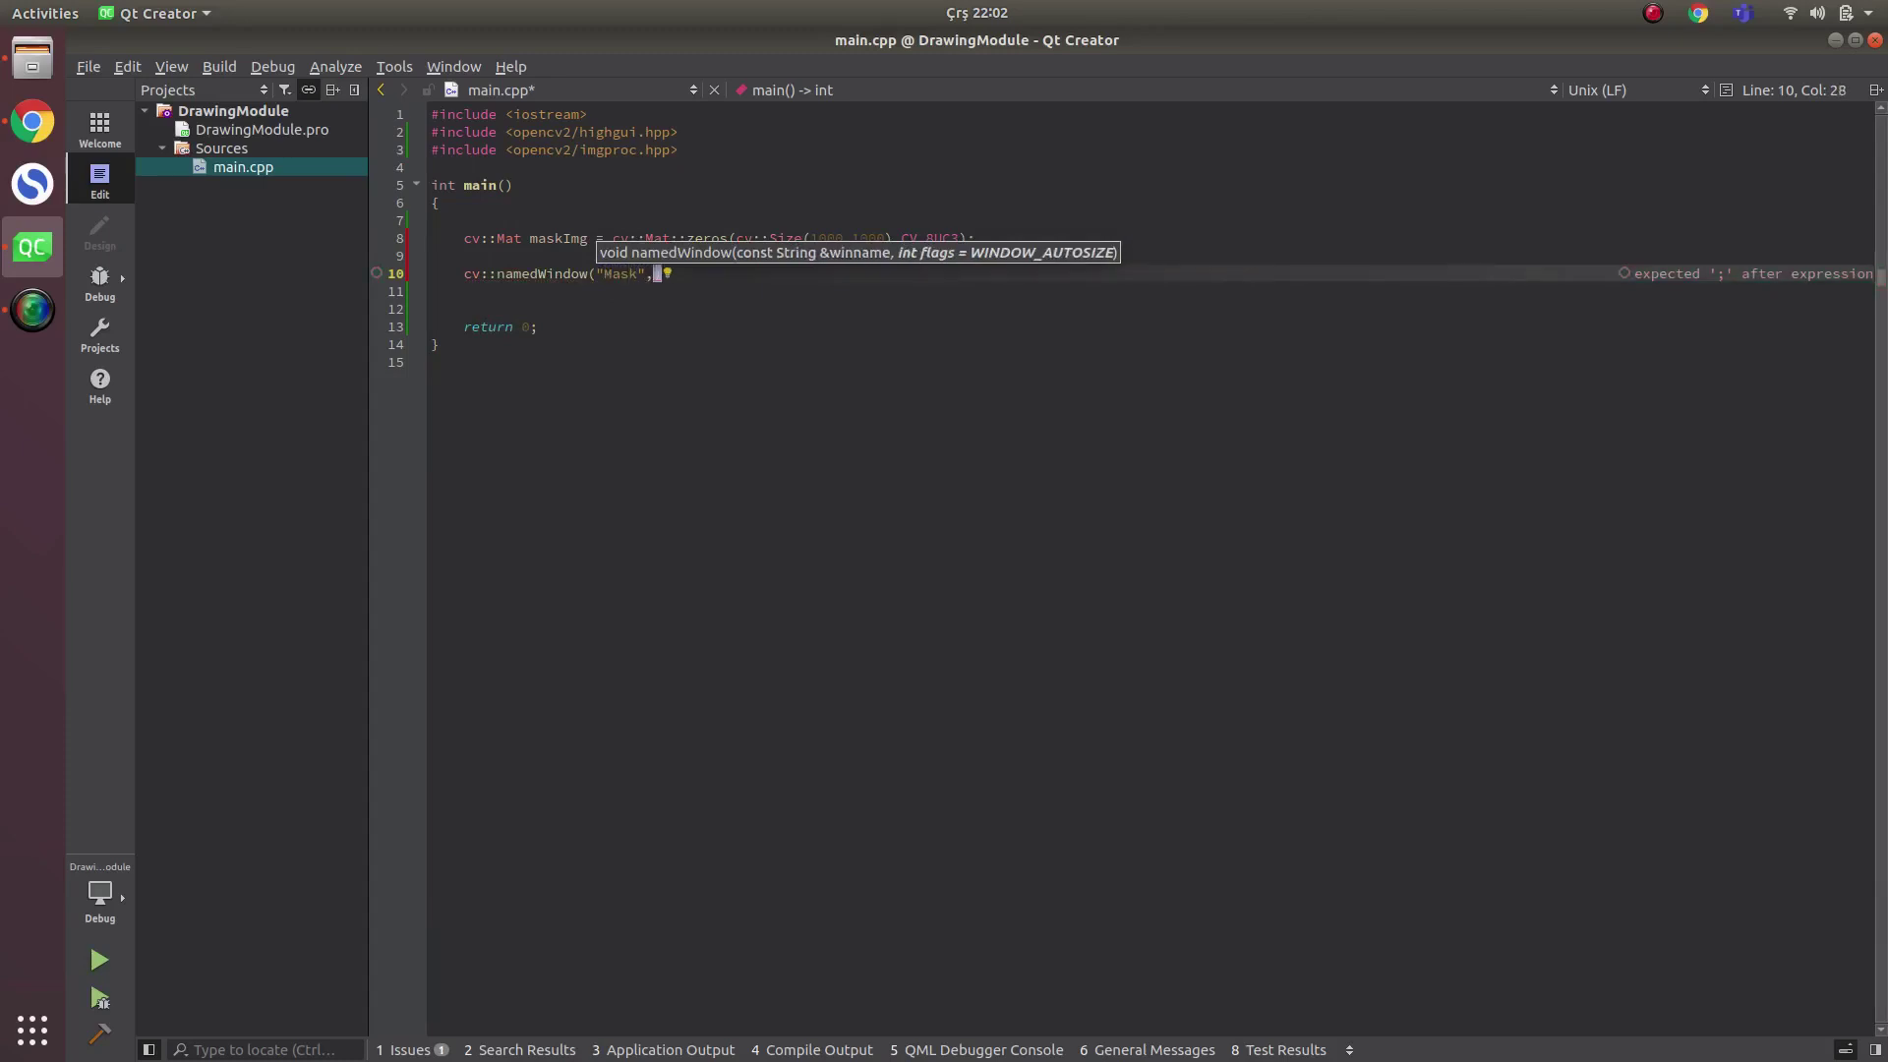
pyautogui.write('0);')
pyautogui.press('Return')
pyautogui.press('Return')
pyautogui.write('cv::i')
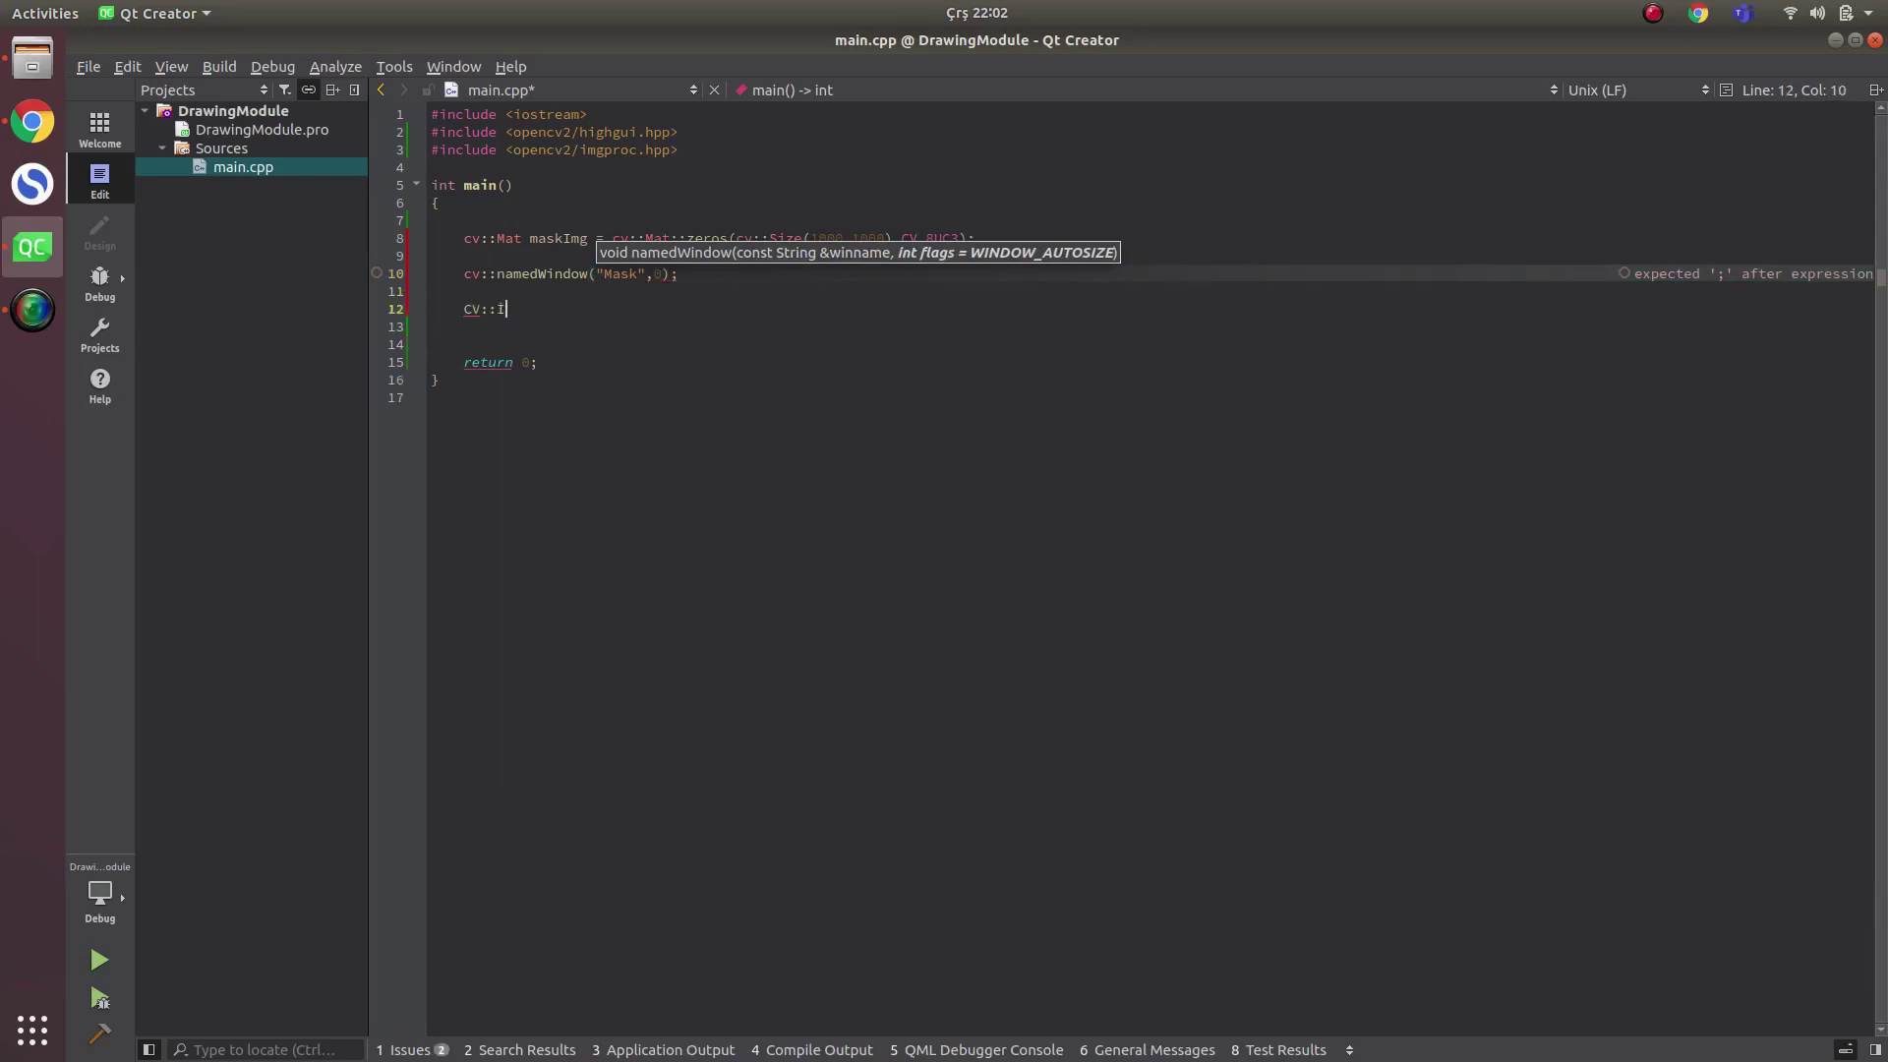
pyautogui.press('BackSpace')
pyautogui.press('BackSpace')
pyautogui.press('BackSpace')
pyautogui.write('::ims')
pyautogui.press('Return')
pyautogui.write('"')
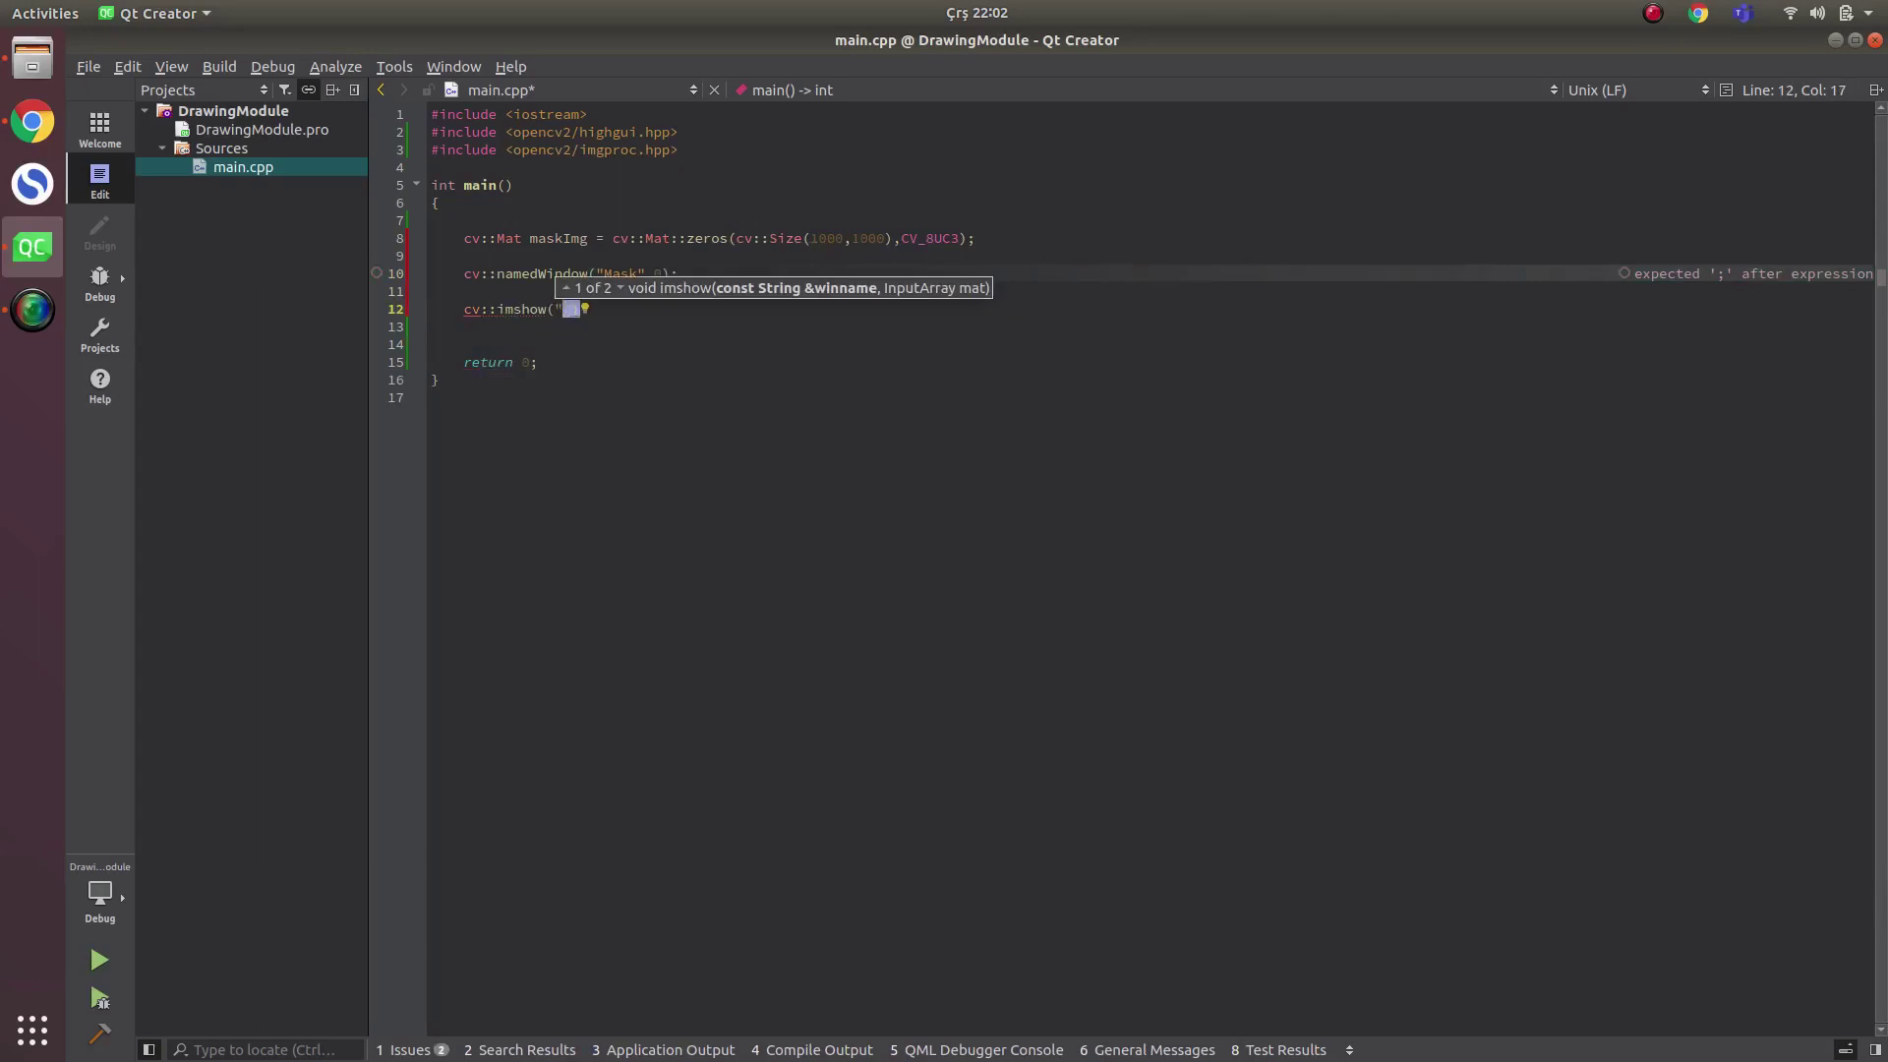
pyautogui.write('Mask"')
pyautogui.write(',ma')
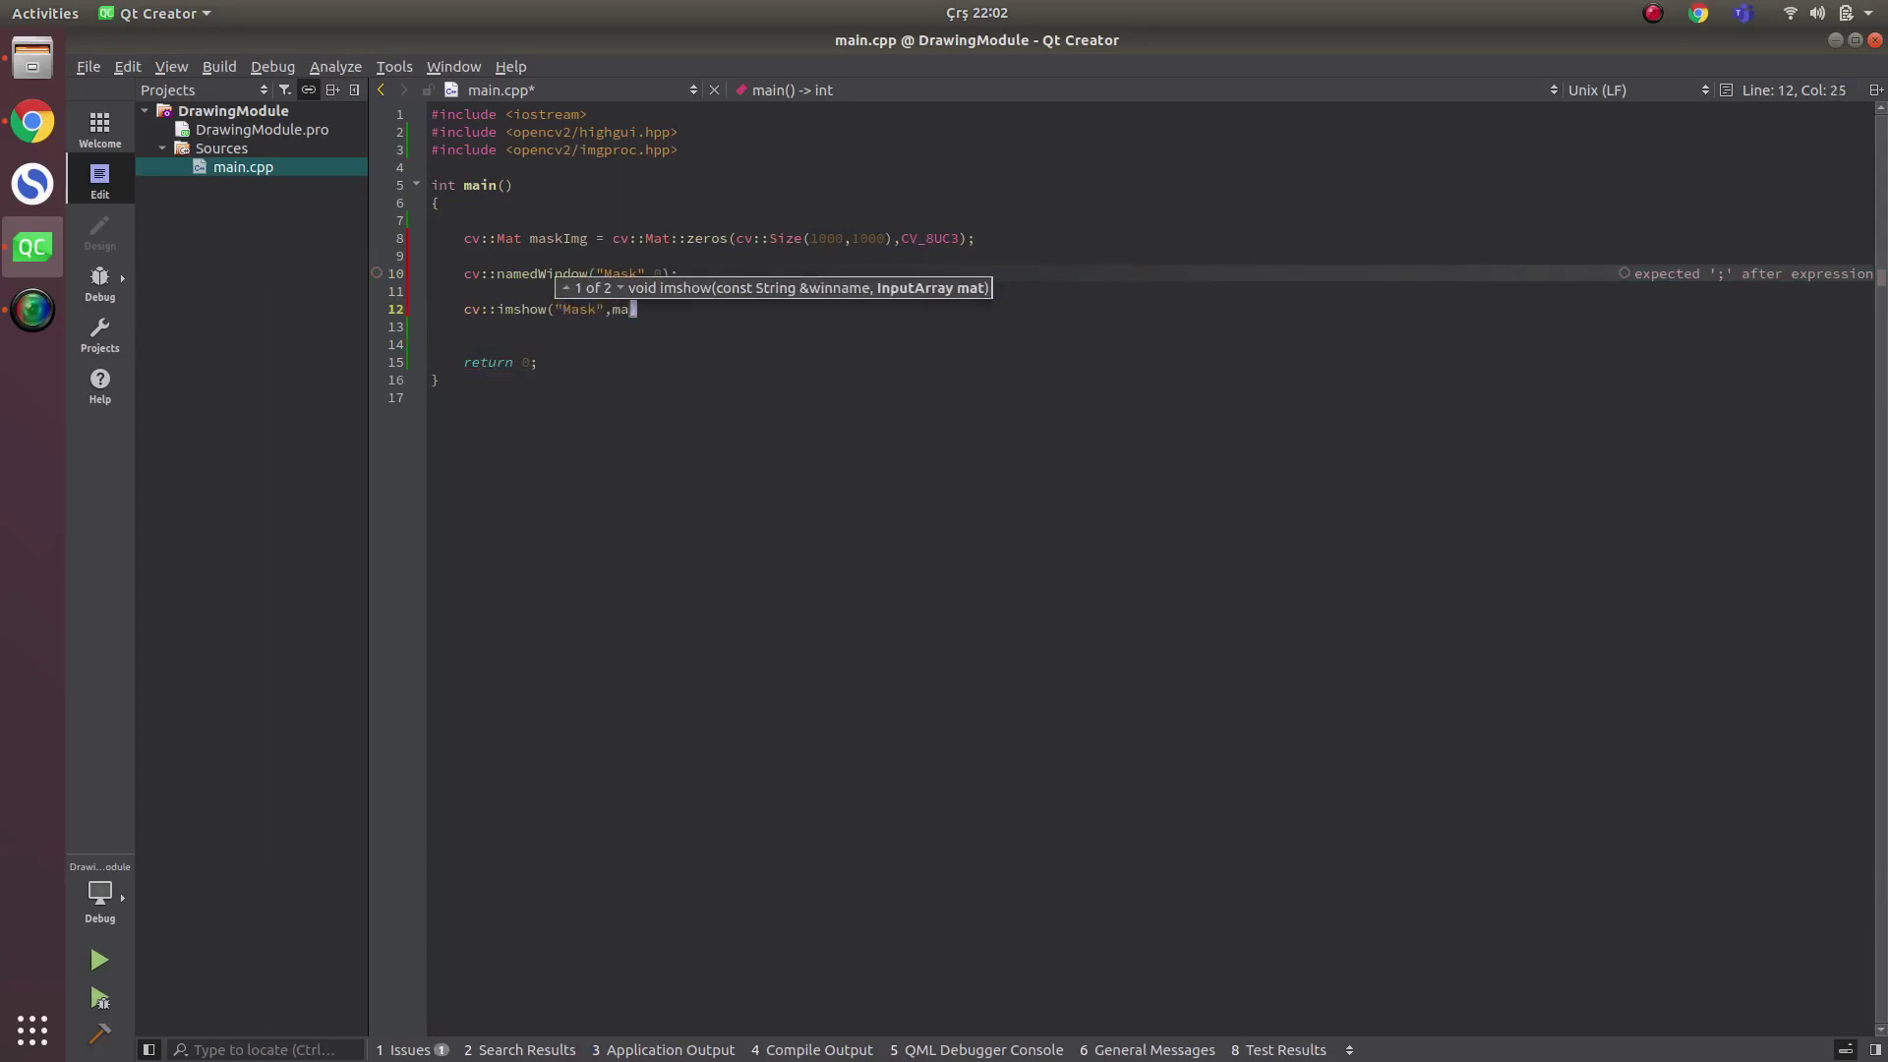
pyautogui.write('sk')
pyautogui.press('Return')
pyautogui.write(');')
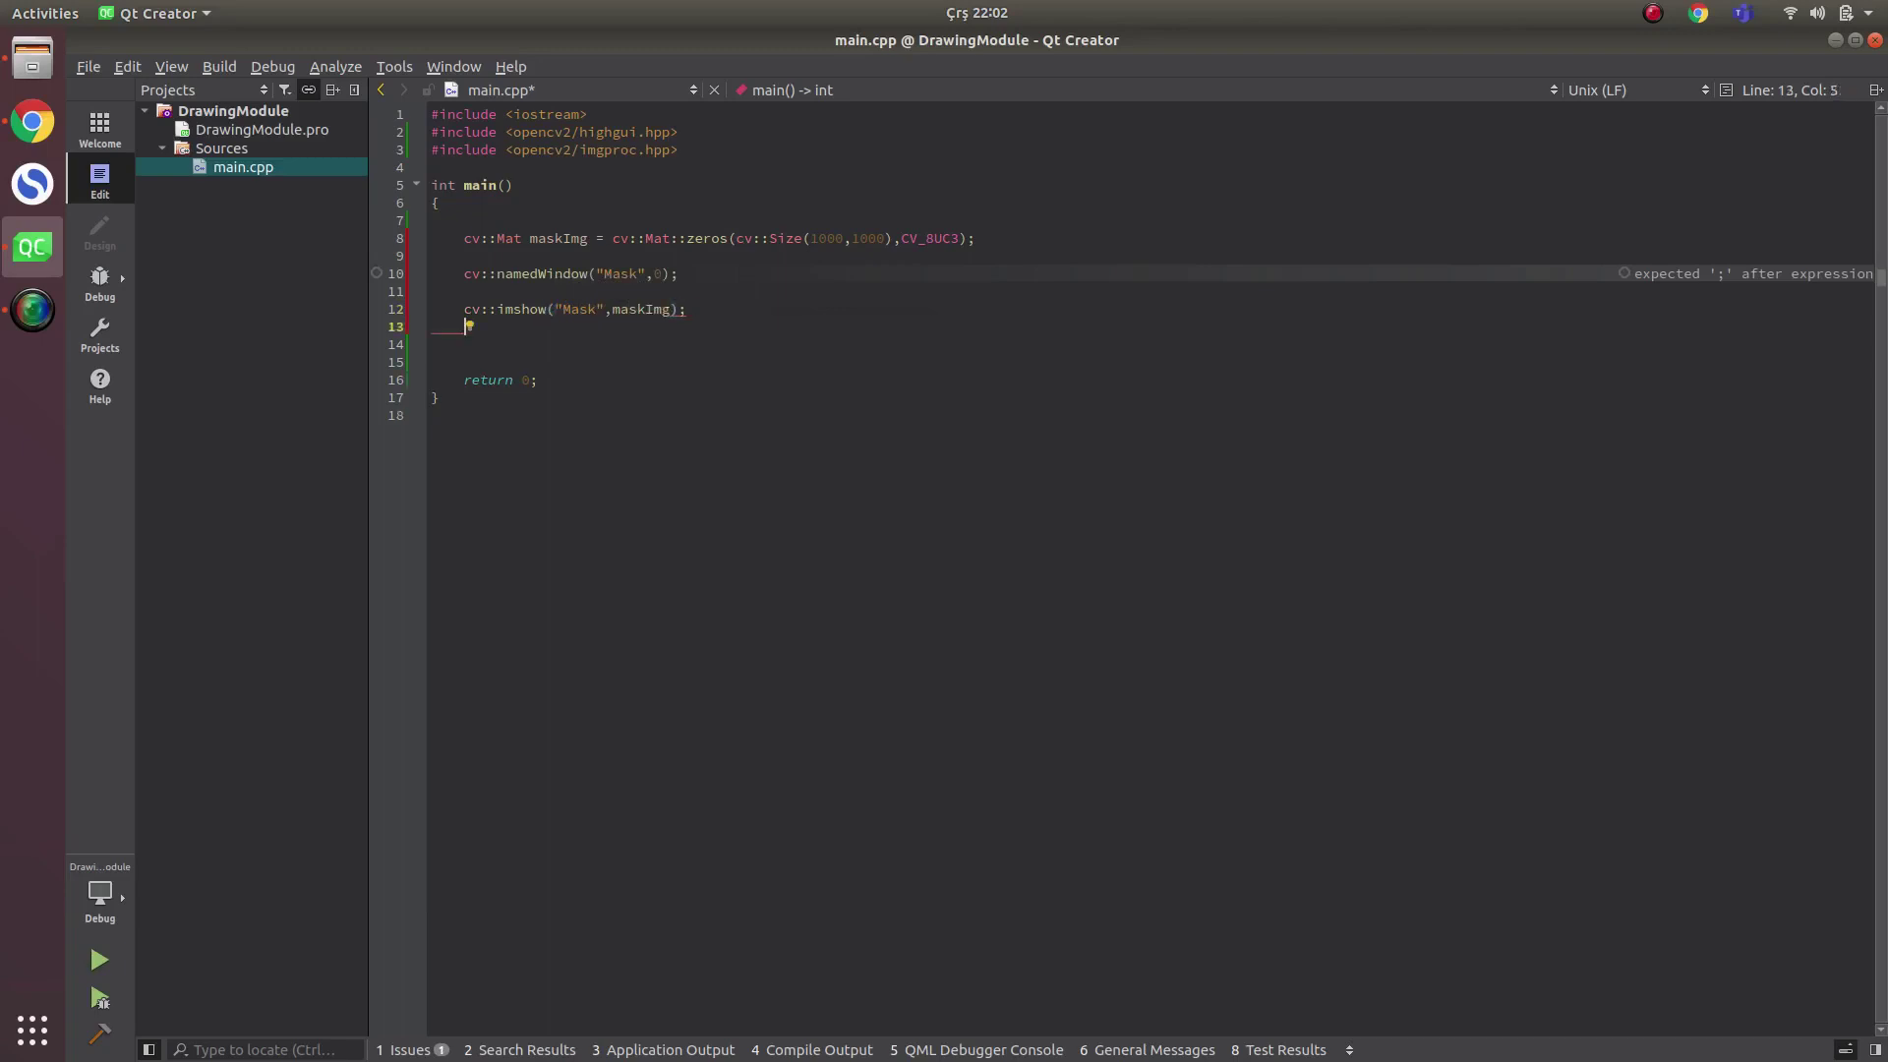
pyautogui.press('Return')
pyautogui.write(':wait')
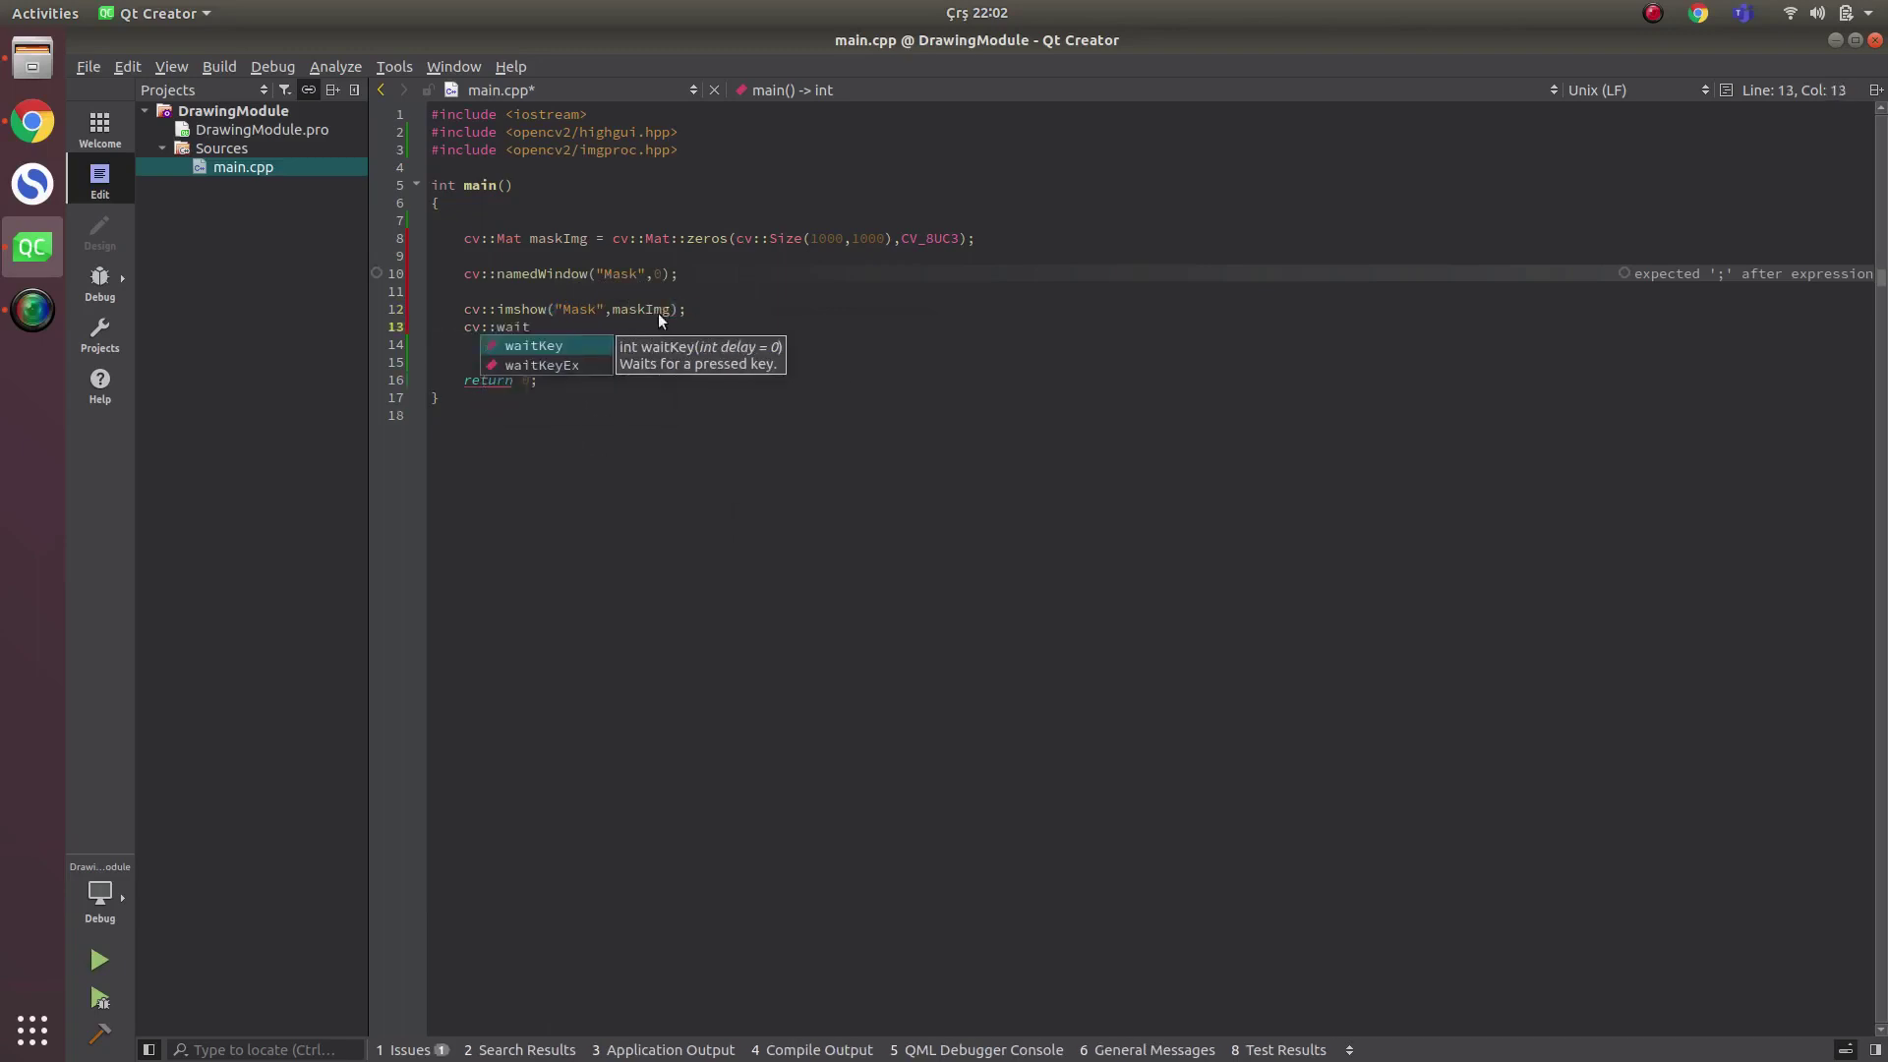
pyautogui.press('Return')
pyautogui.write('0);')
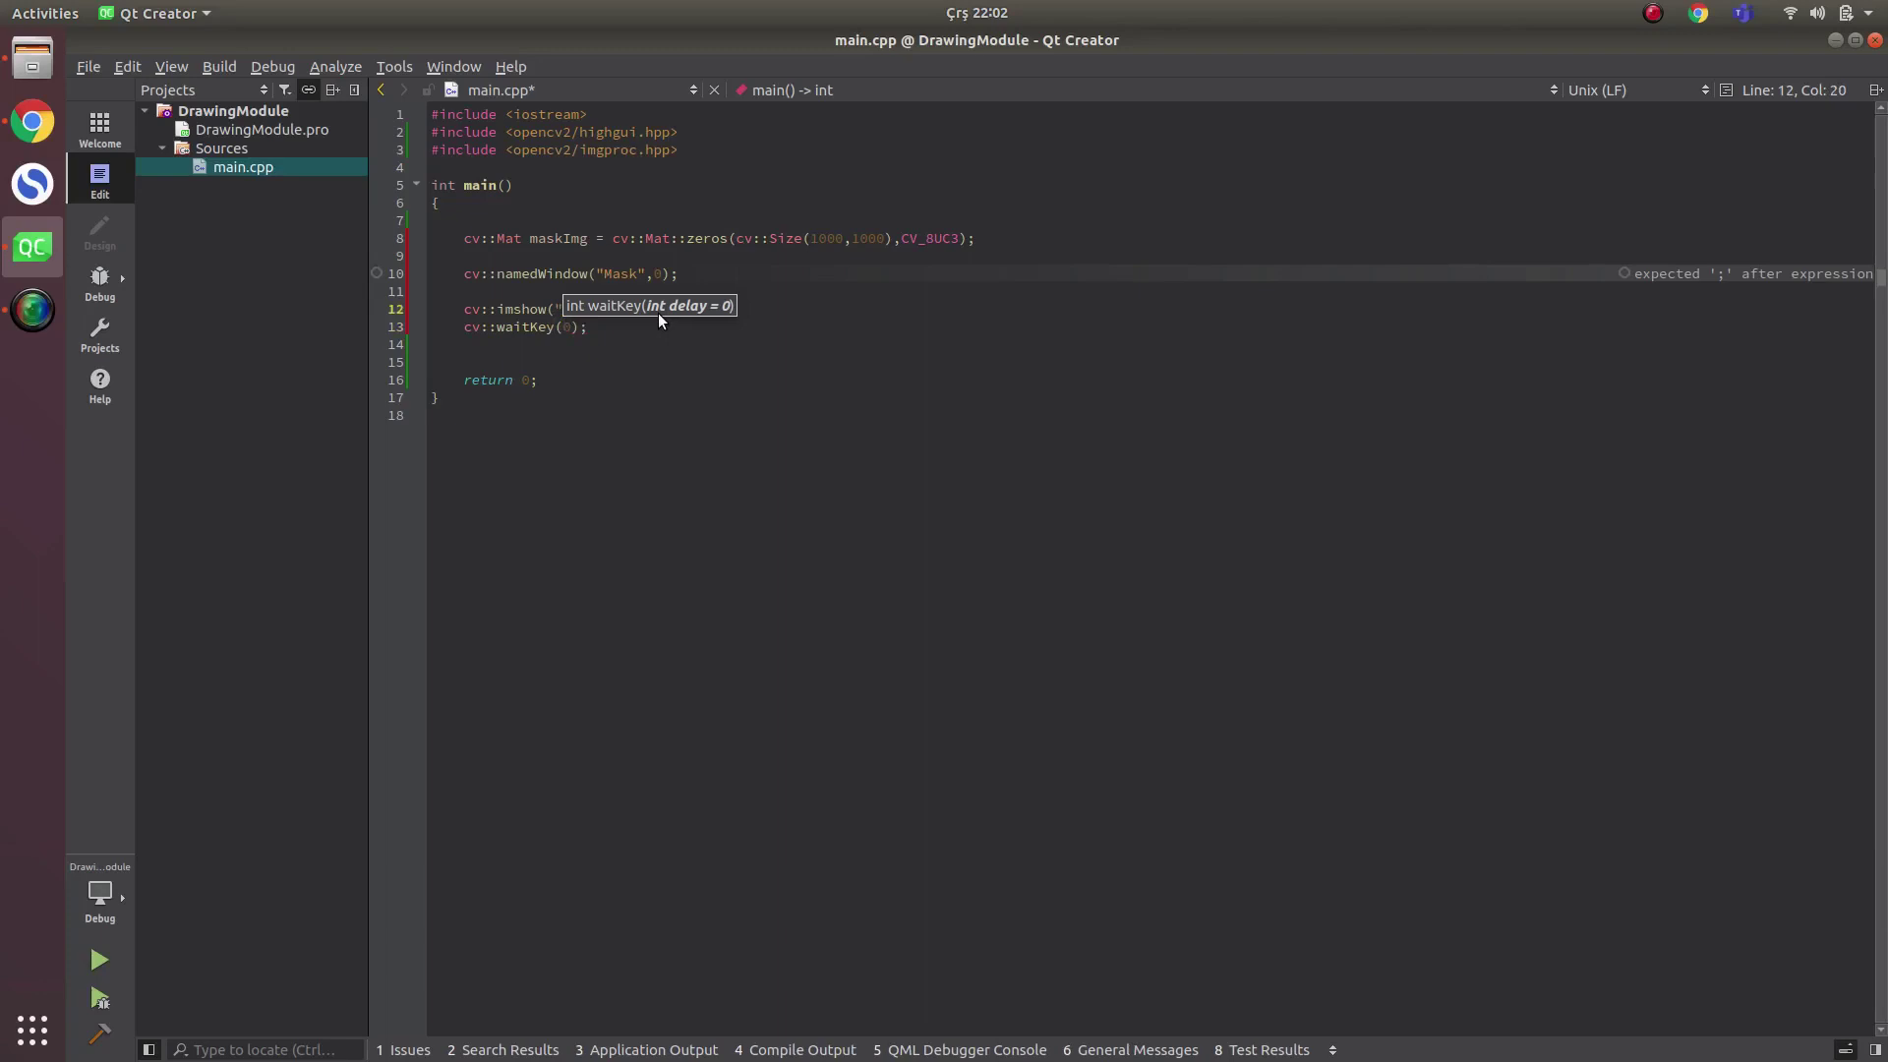
# - Start a cv::rectangle(maskImg, ...) call on line 16 and compare its Rect and two-point overloads
pyautogui.click(797, 292)
pyautogui.click(771, 273)
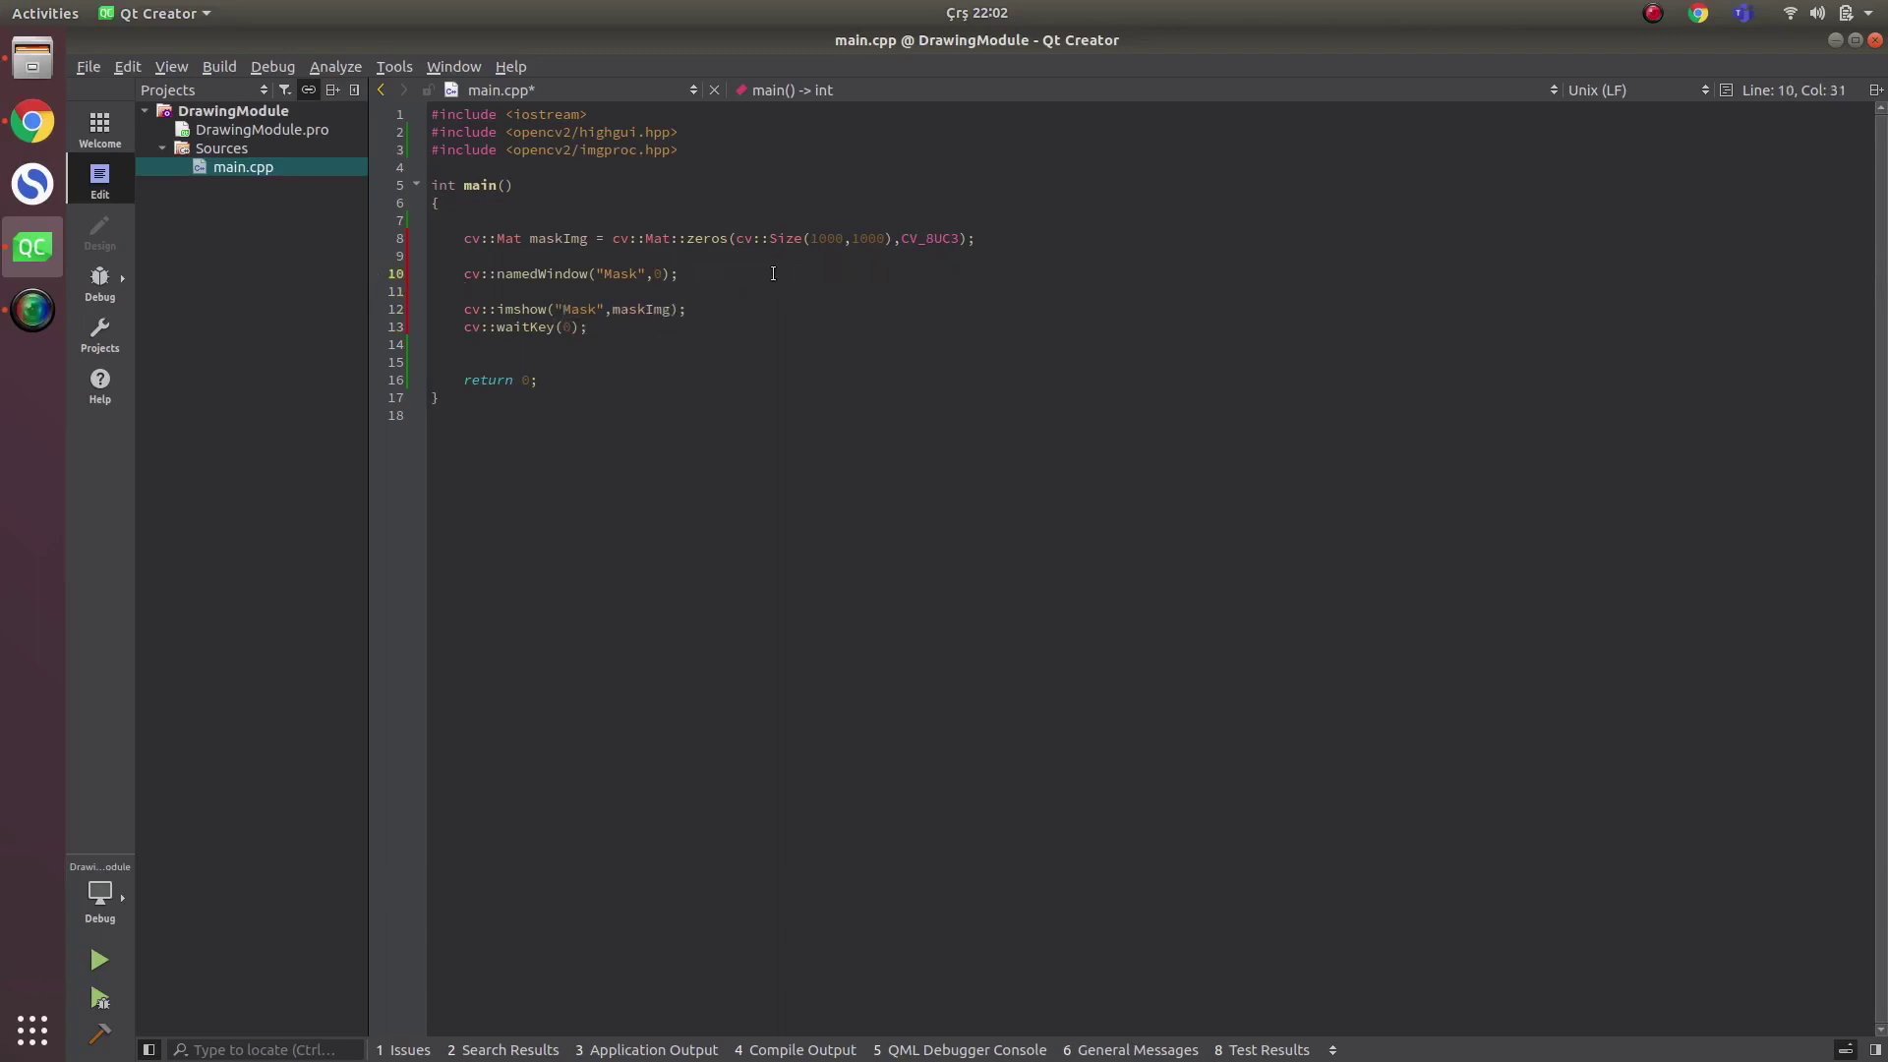
pyautogui.press('Return')
pyautogui.press('Return')
pyautogui.press('Return')
pyautogui.press('Return')
pyautogui.press('Return')
pyautogui.press('Return')
pyautogui.press('Return')
pyautogui.press('Return')
pyautogui.press('Return')
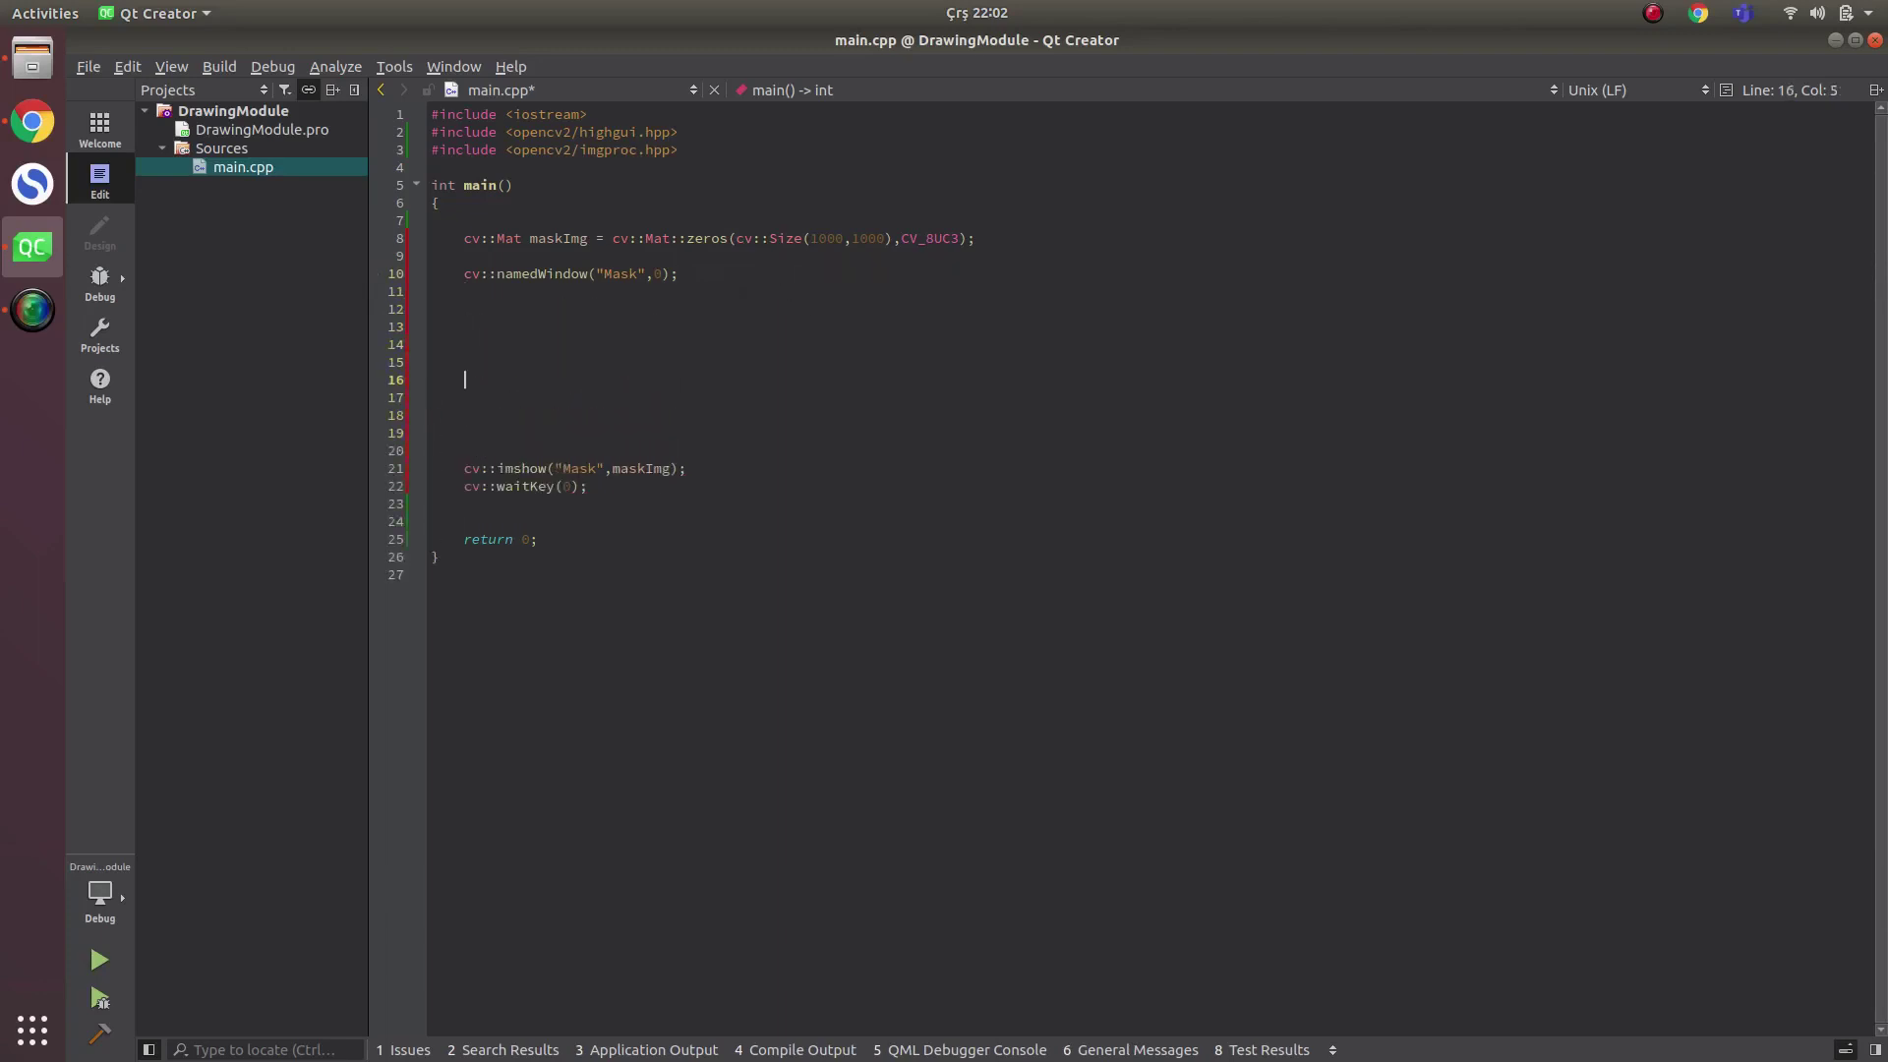
pyautogui.press('Return')
pyautogui.write(':re')
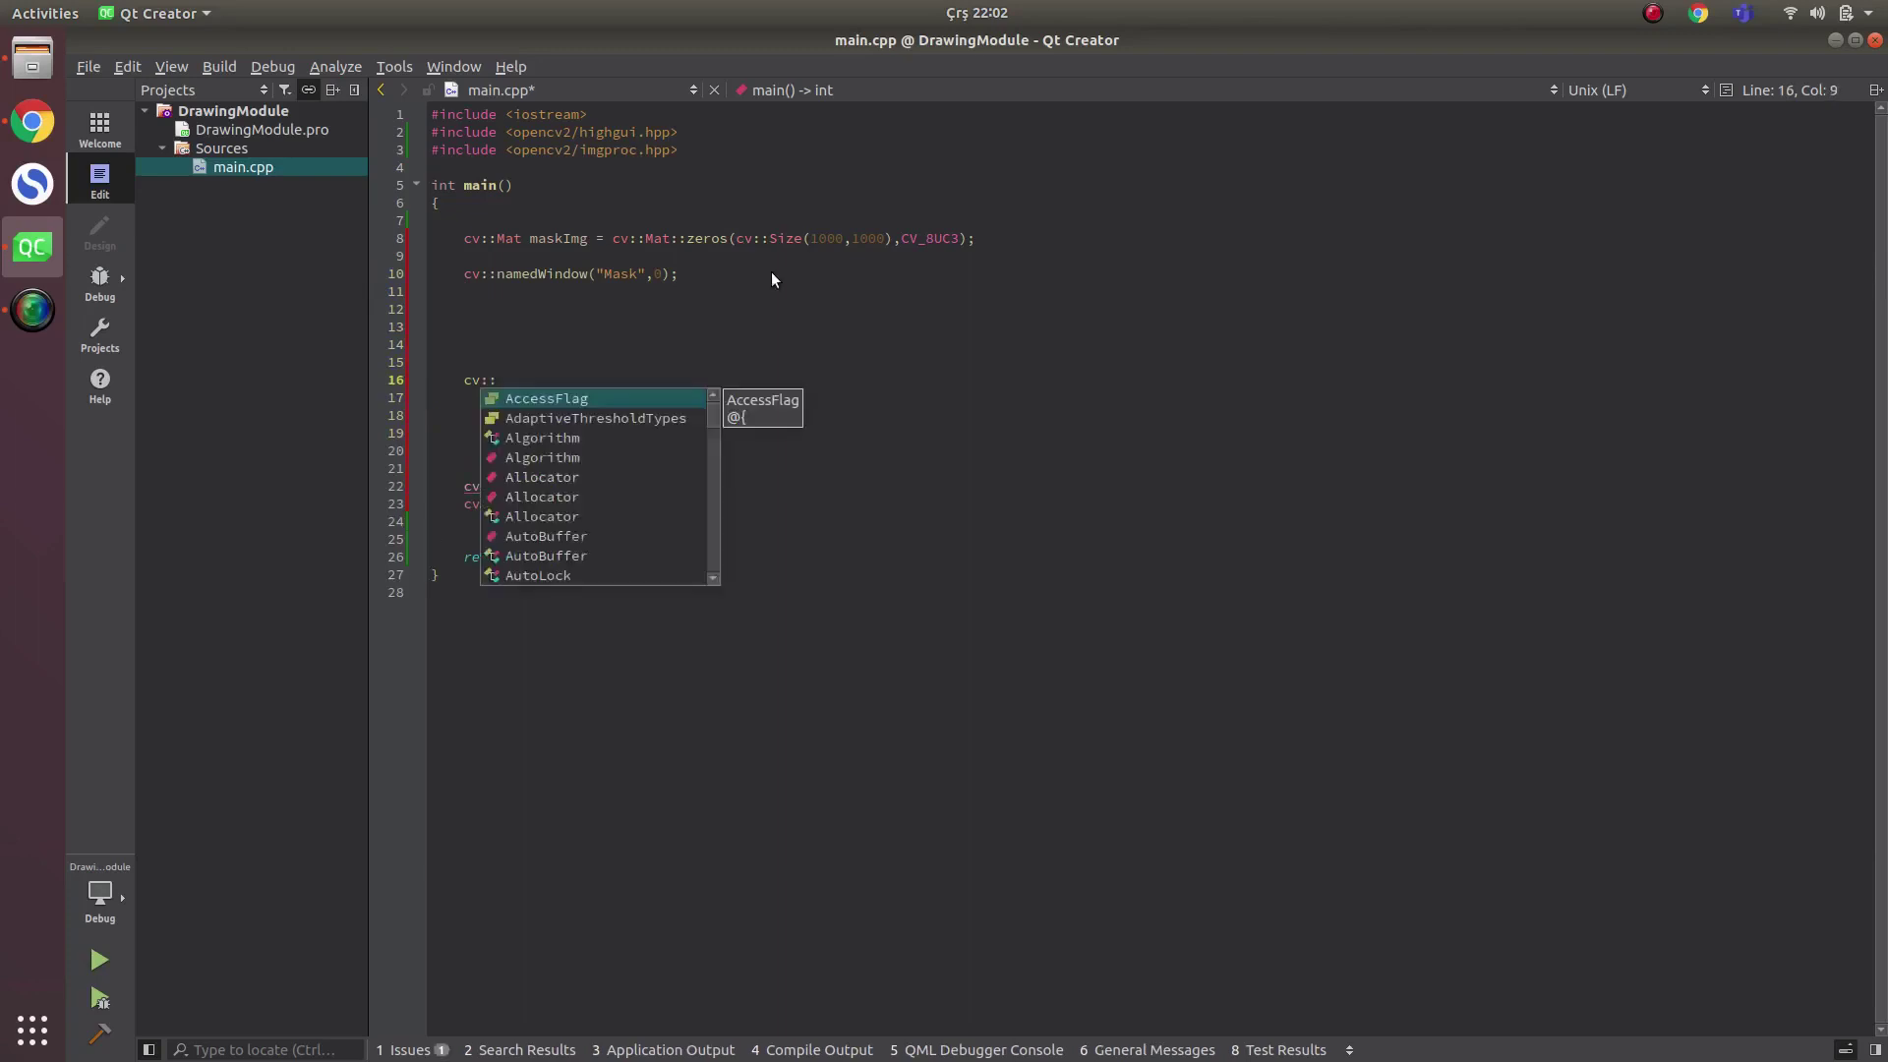
pyautogui.press('Down')
pyautogui.press('Down')
pyautogui.press('Return')
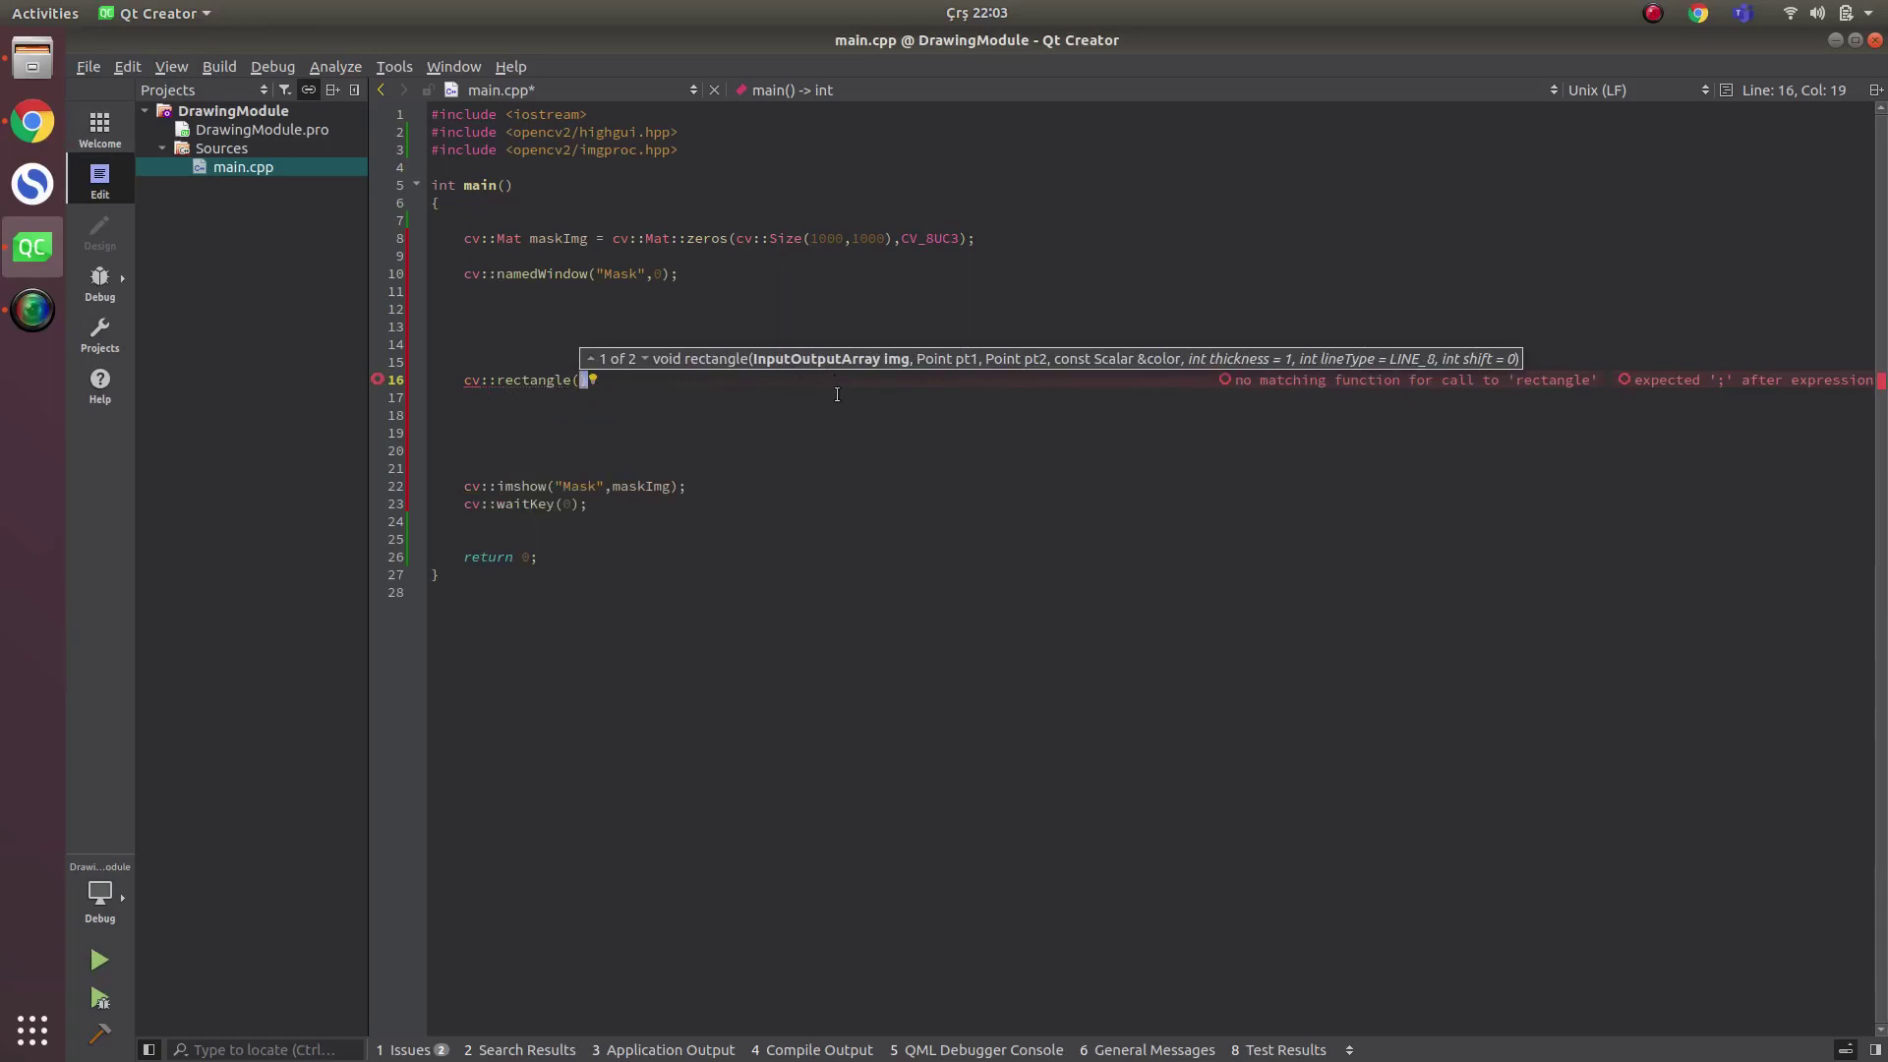
pyautogui.write('maskImg,')
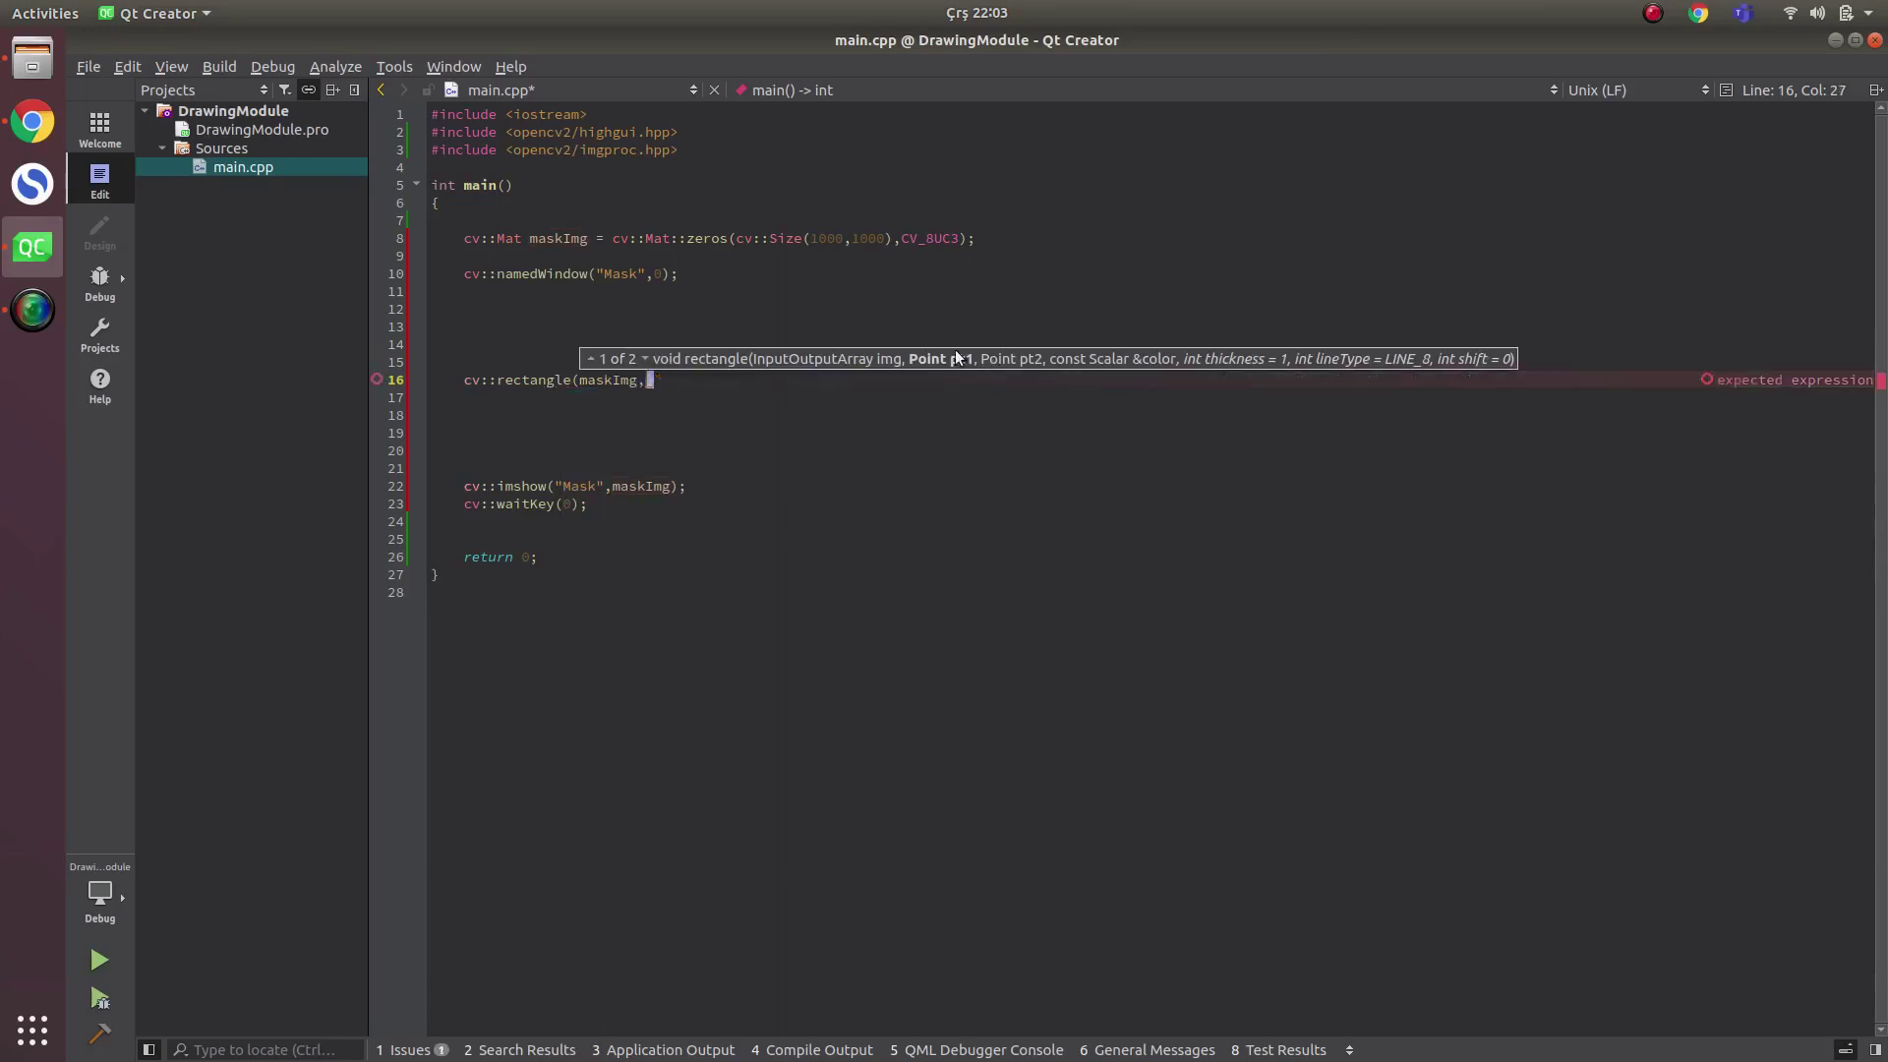
pyautogui.scroll(1, 733, 432)
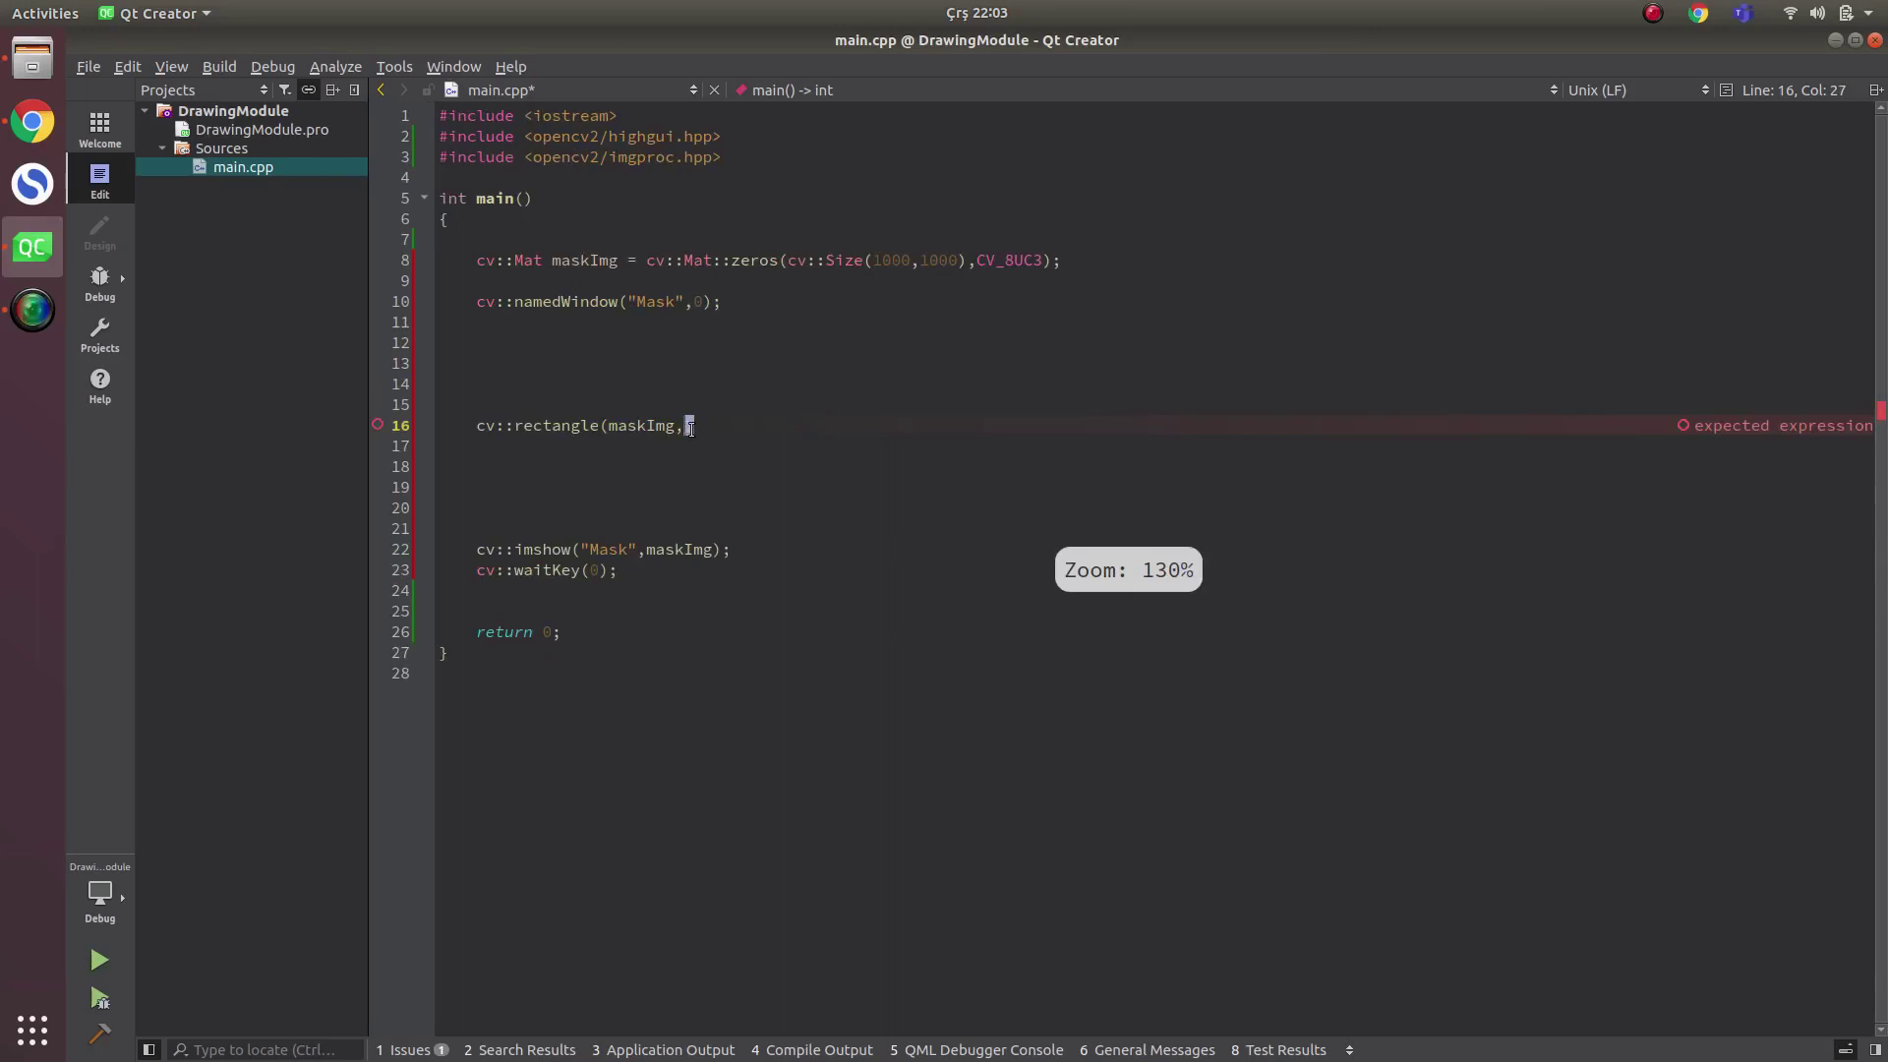
pyautogui.press('BackSpace')
pyautogui.write(',')
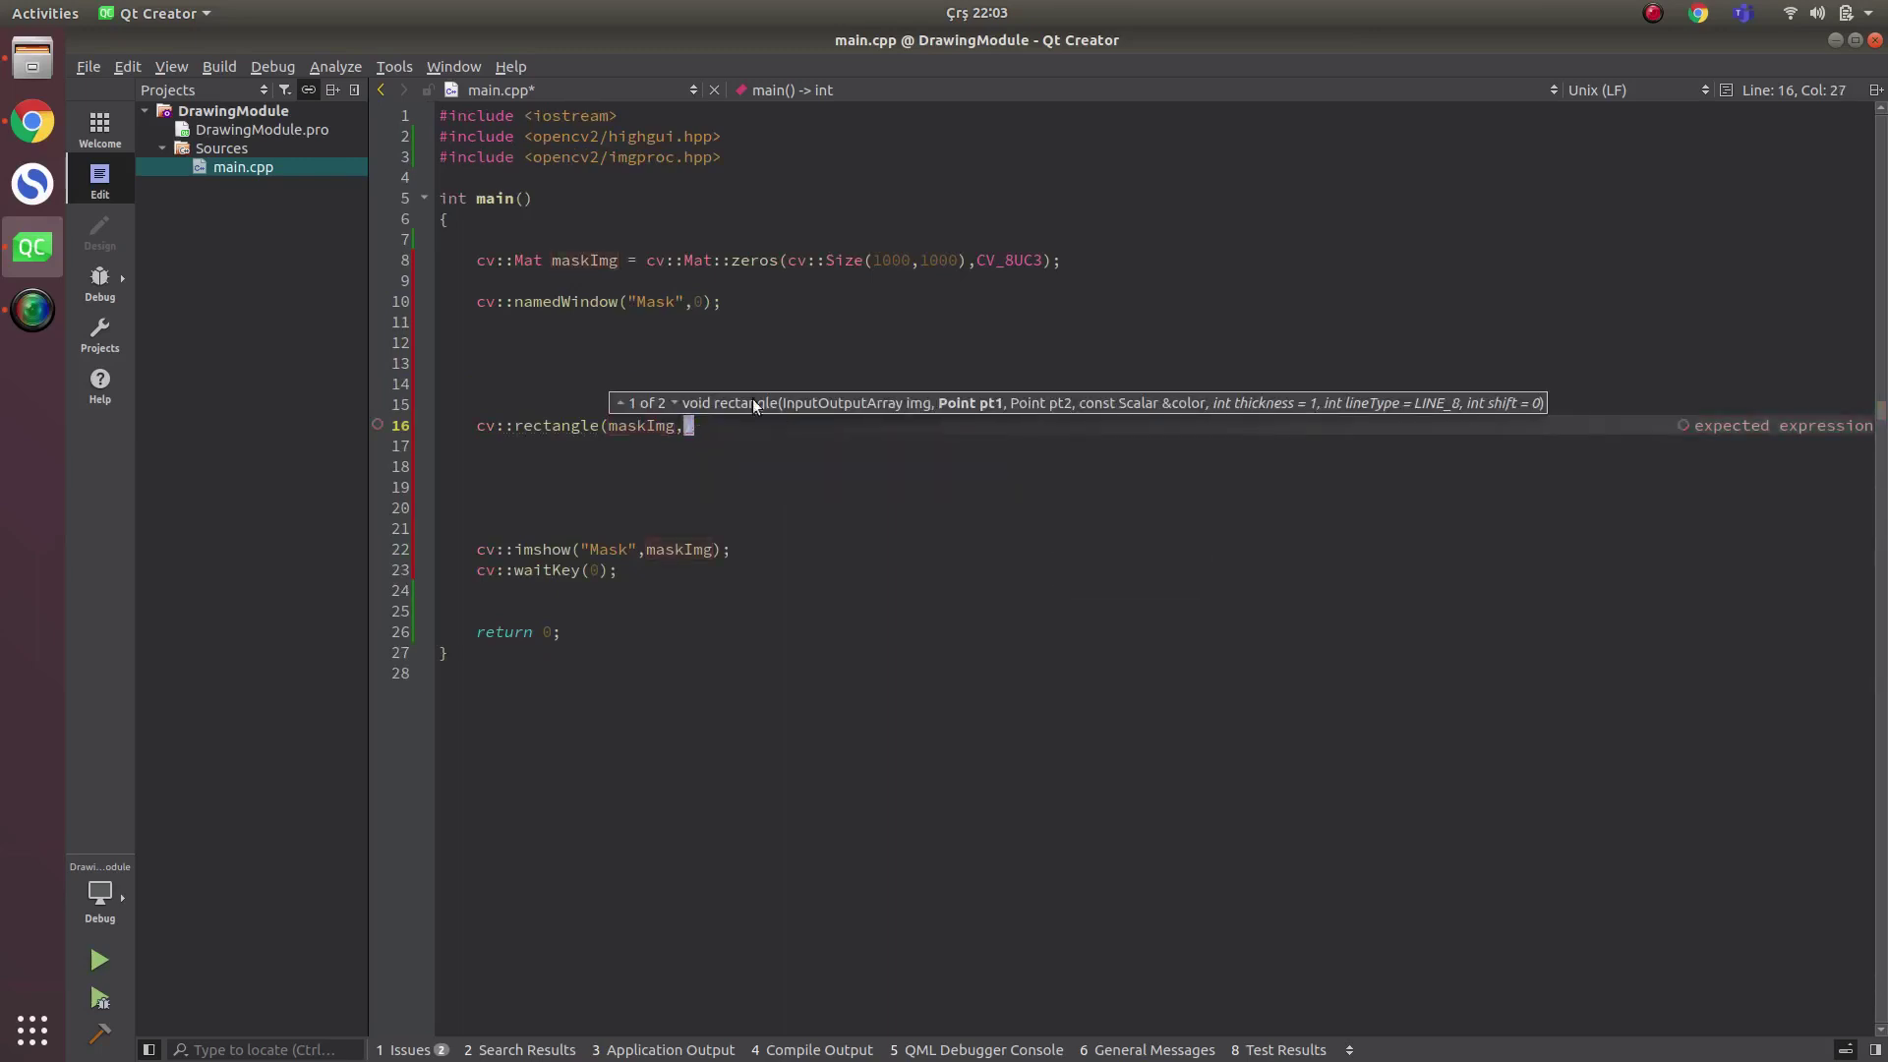
pyautogui.click(674, 404)
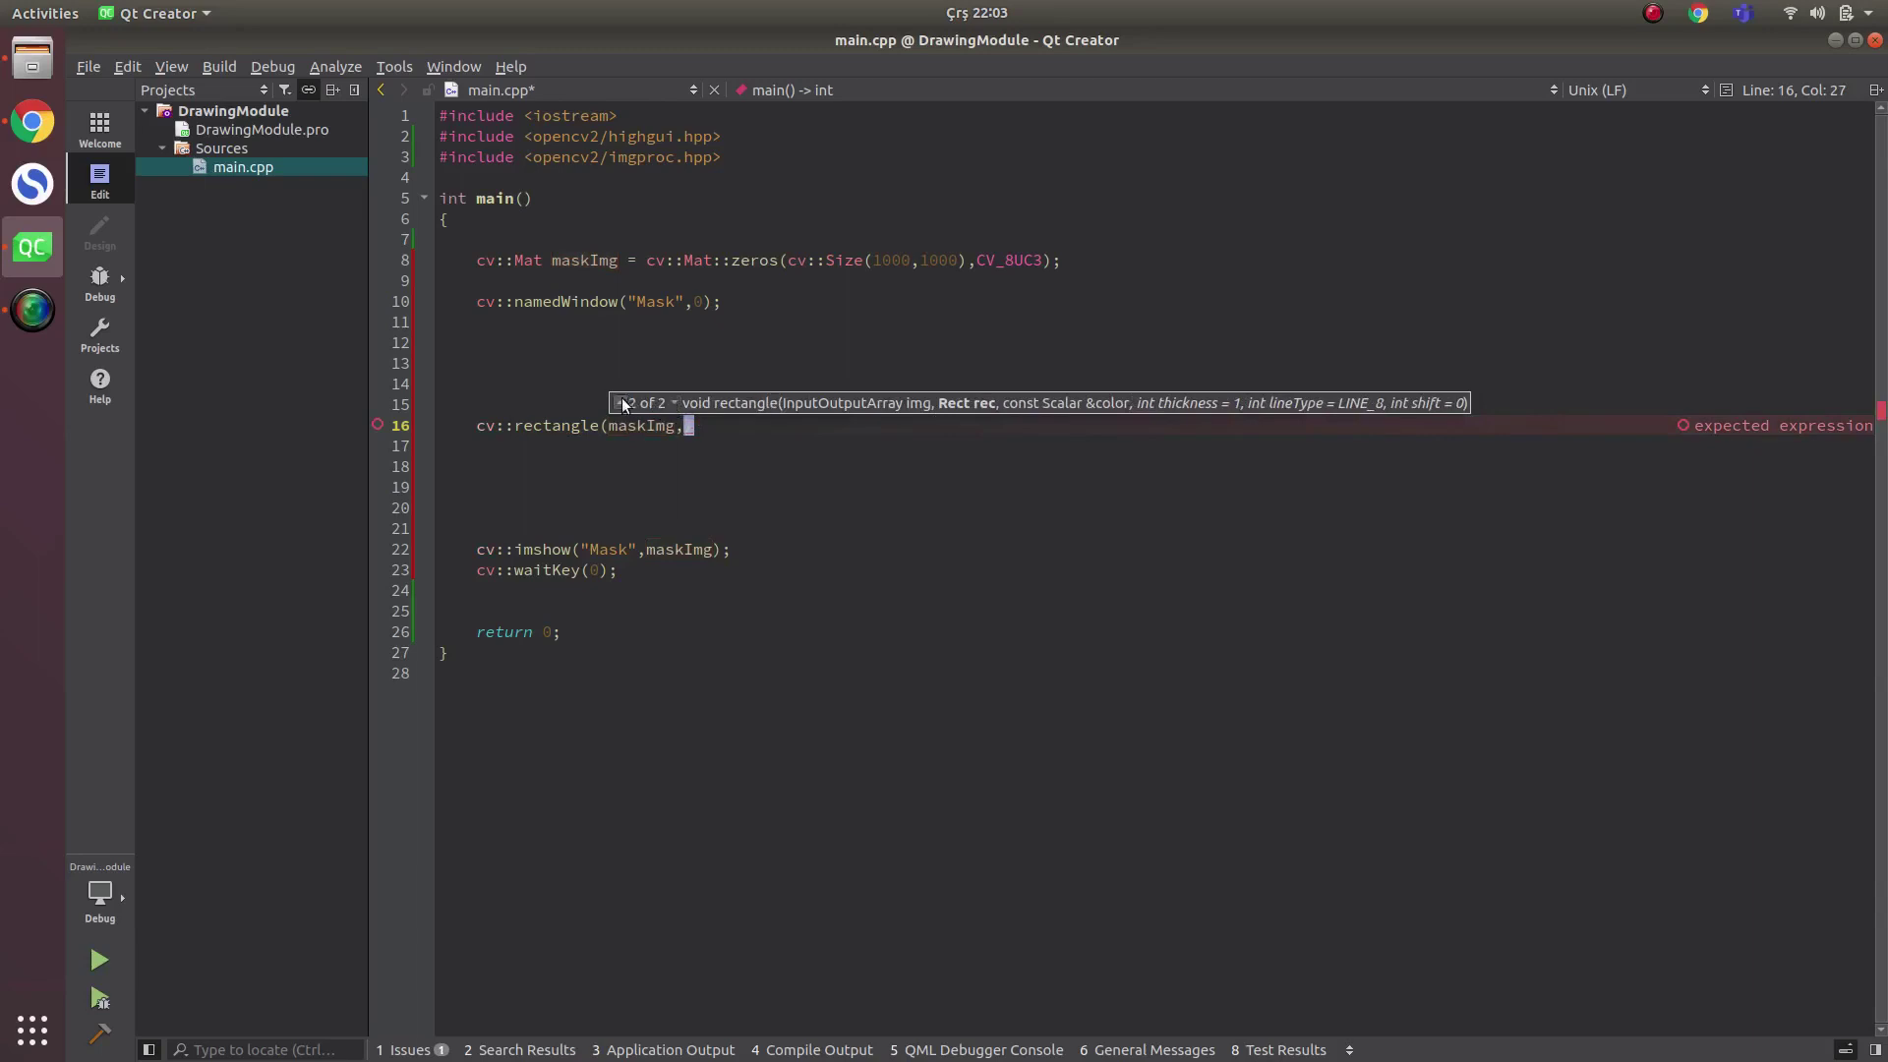
pyautogui.click(619, 403)
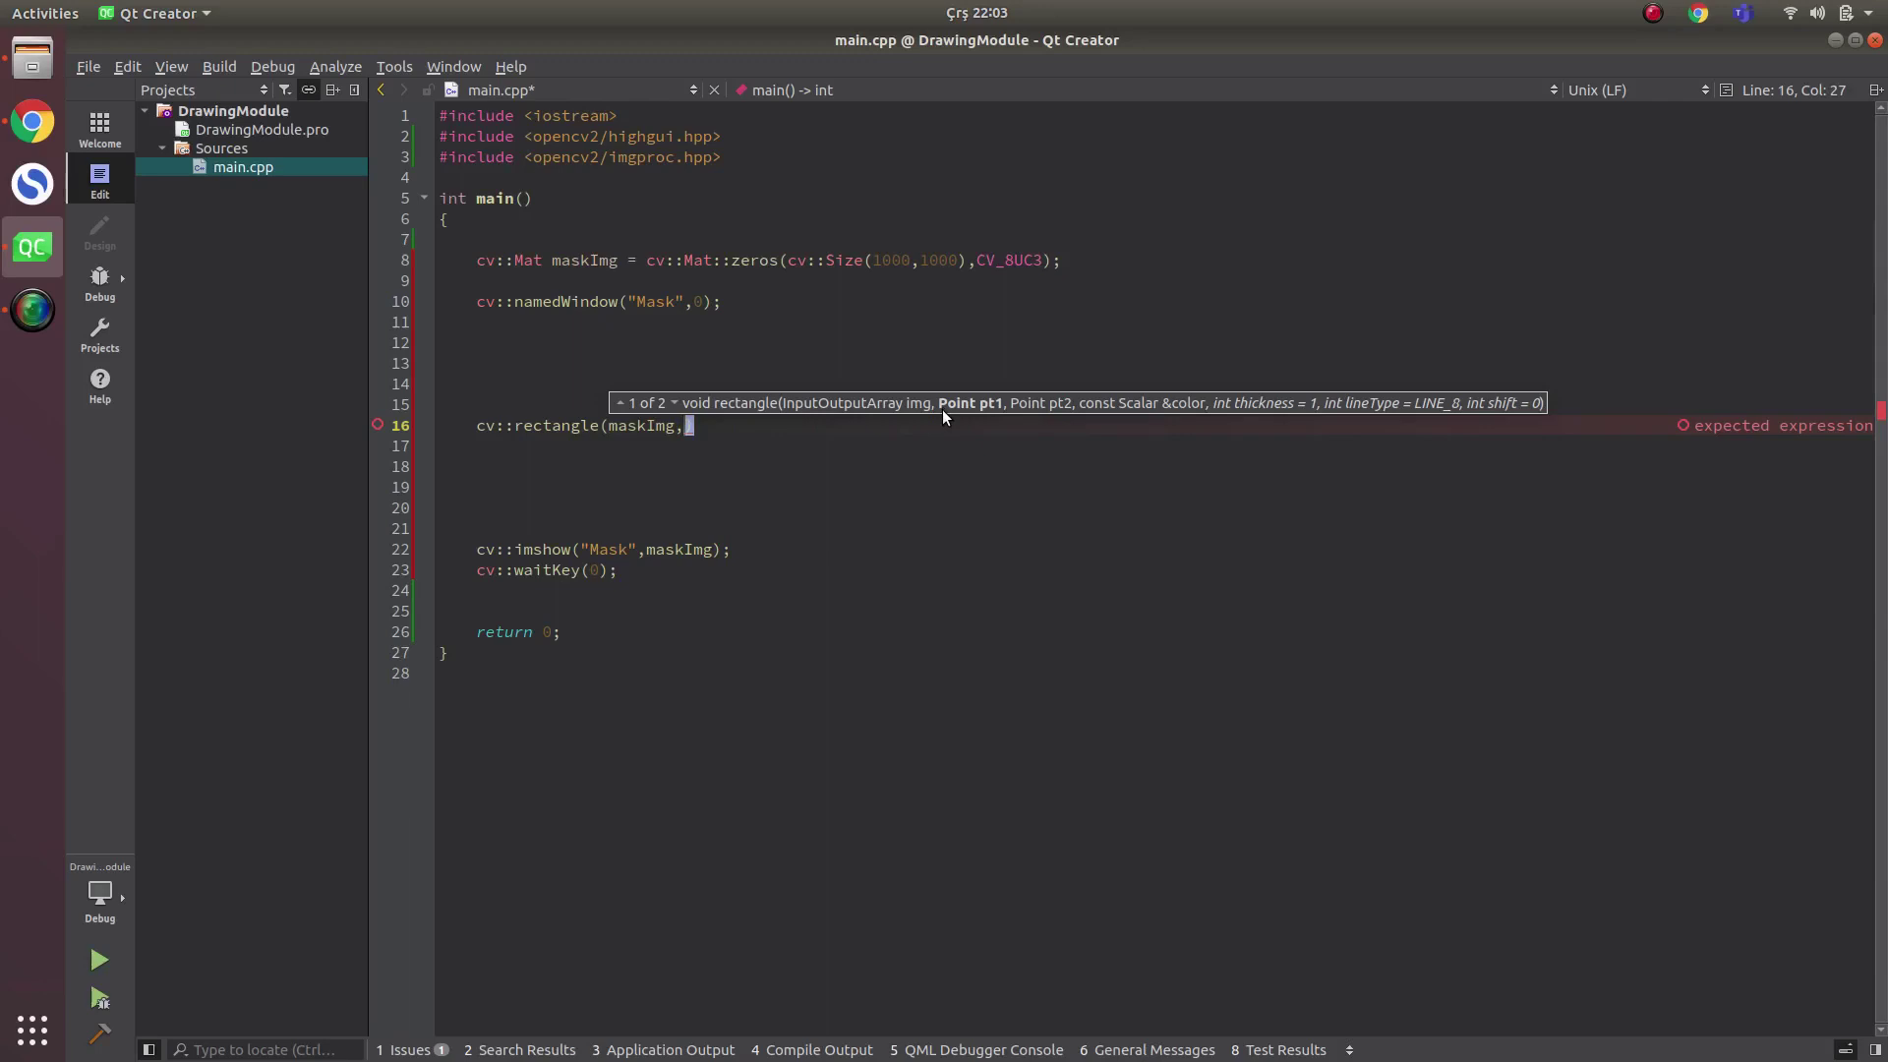
pyautogui.moveTo(953, 426)
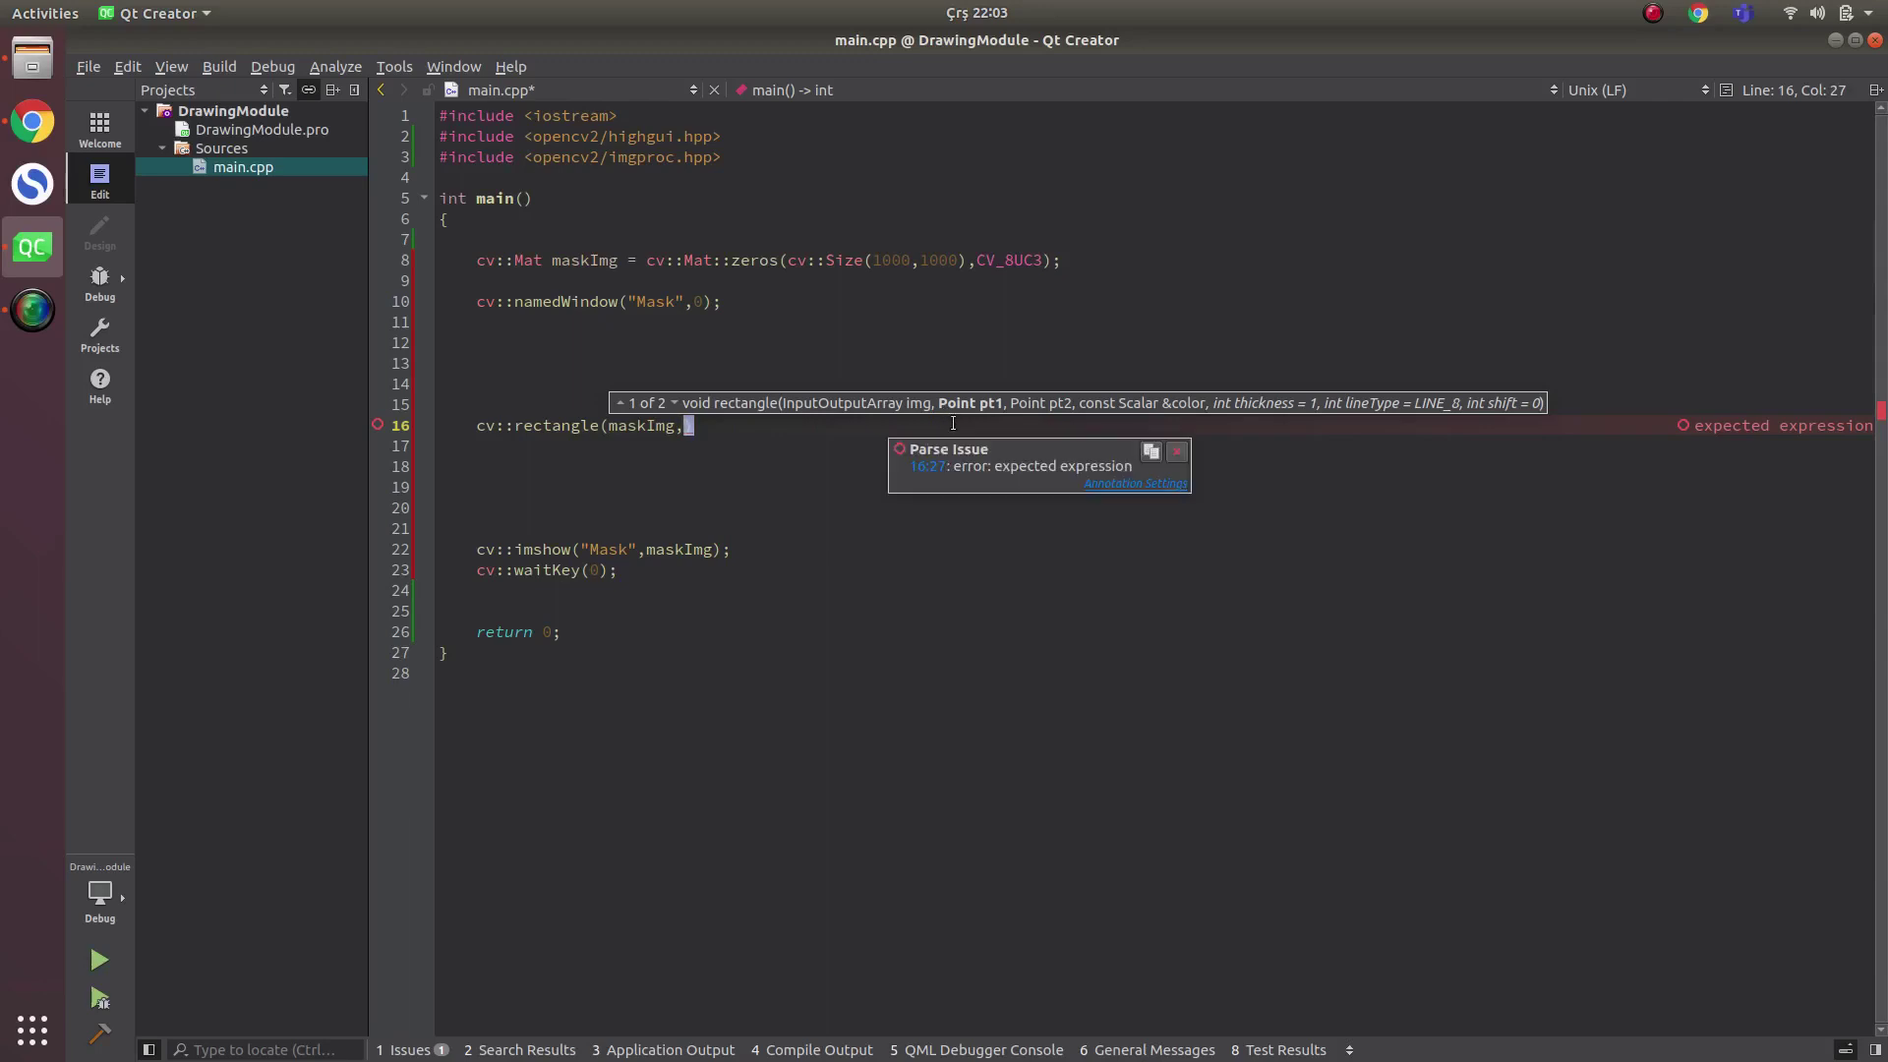
pyautogui.write('P')
# - Finish the call with Point(100,100), Point(200,200), Scalar(0,255,255), thickness 3, LINE_4
pyautogui.hotkey('ctrl', 'space')
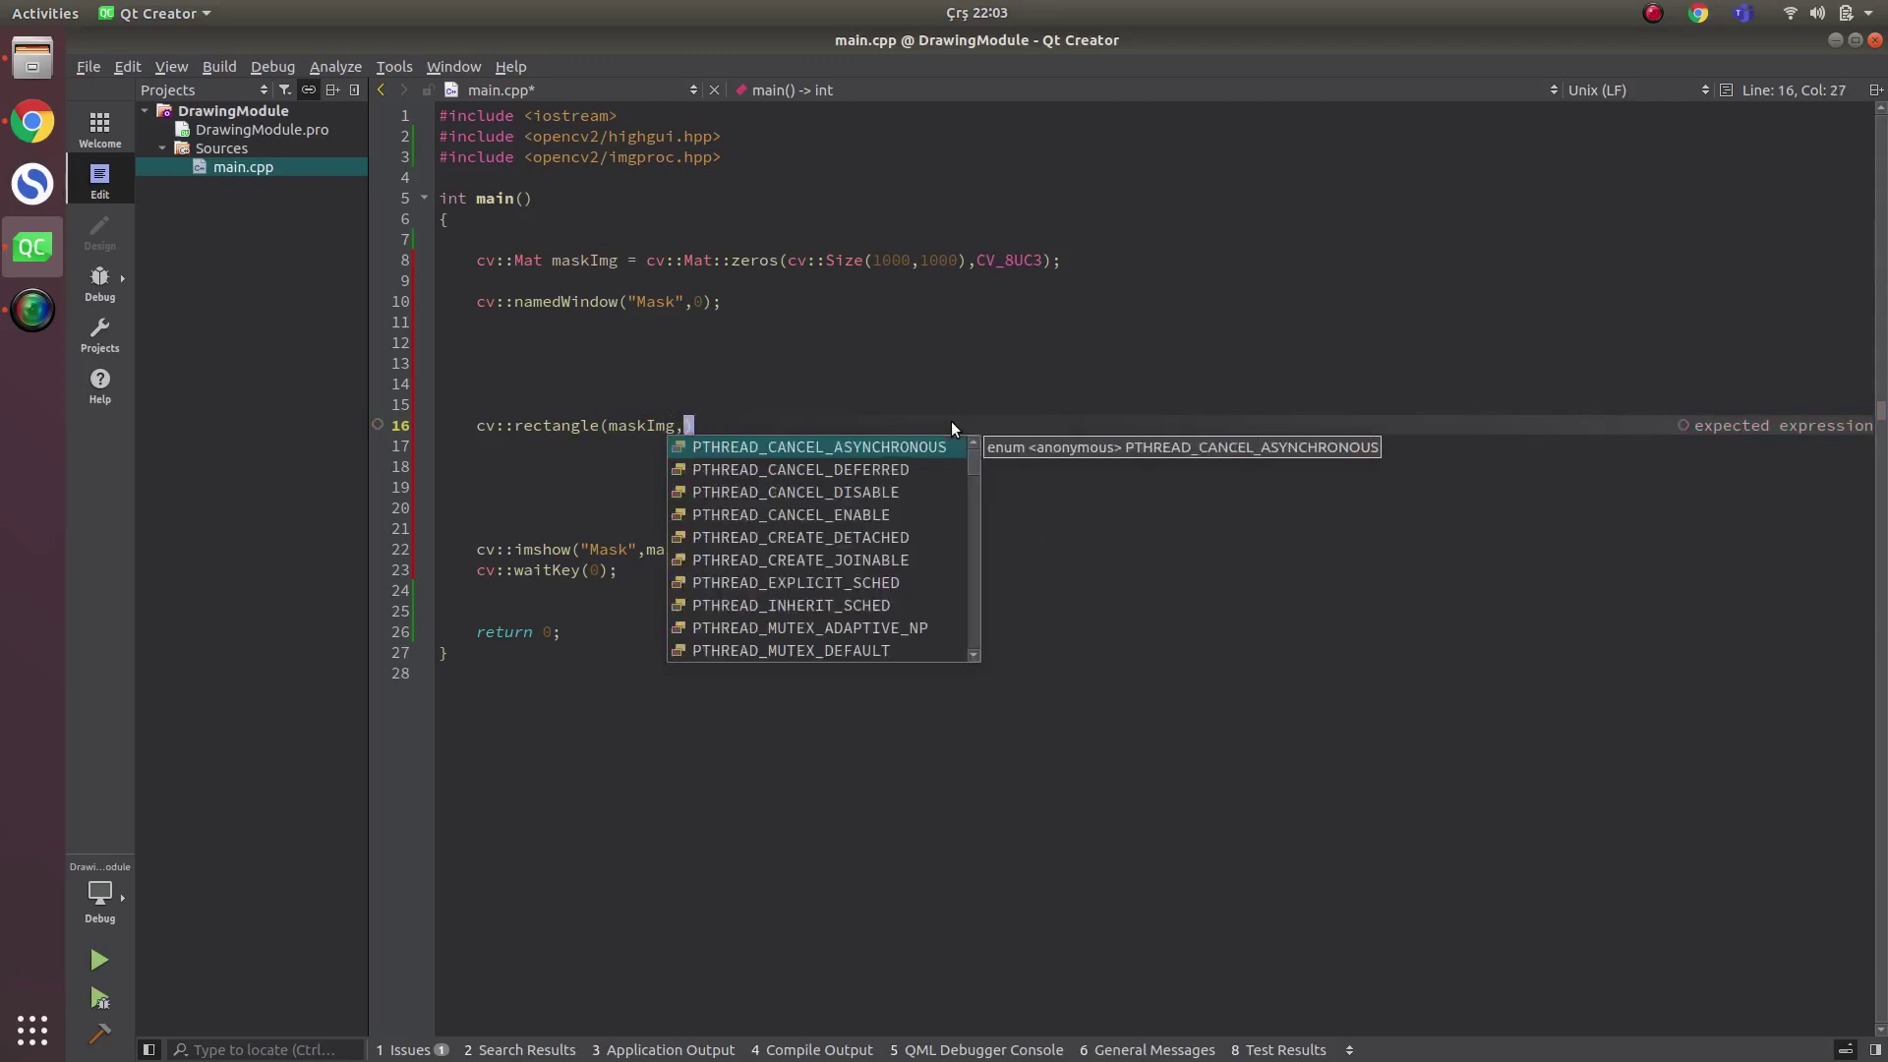
pyautogui.write('cv::P')
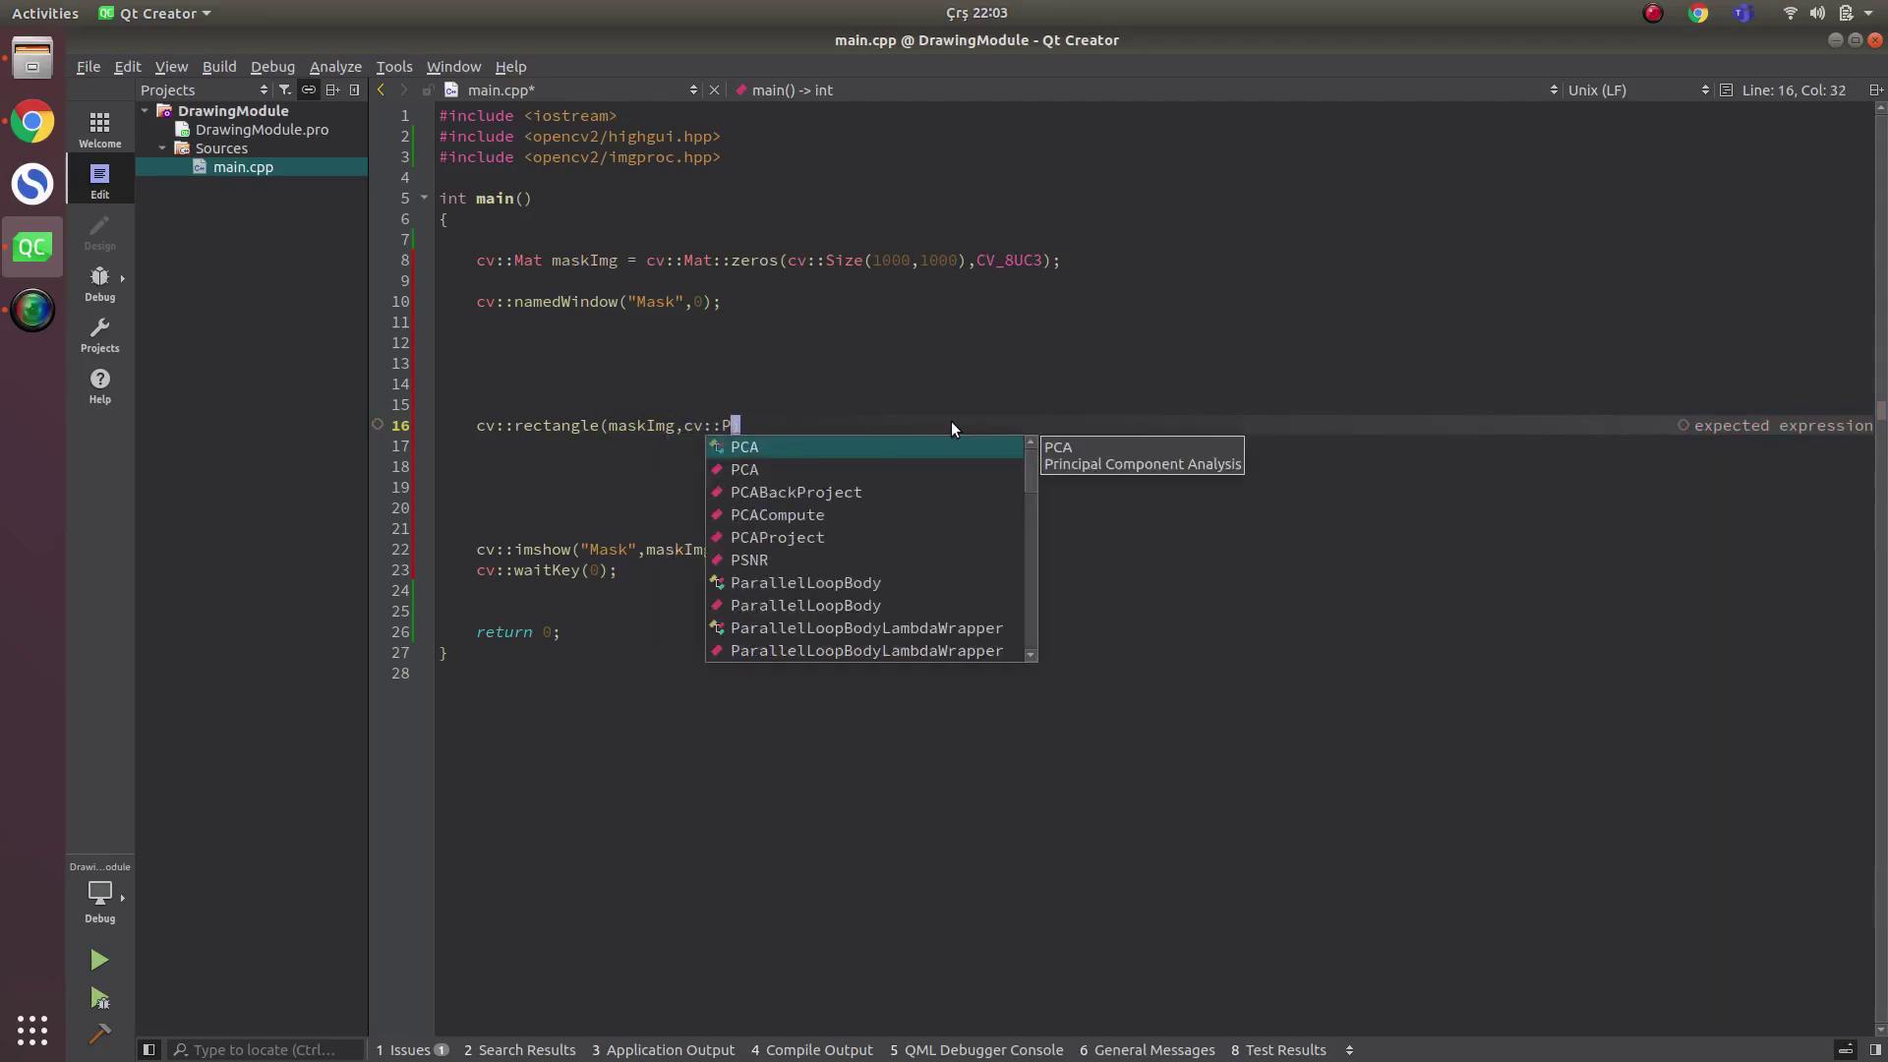
pyautogui.write('oint(')
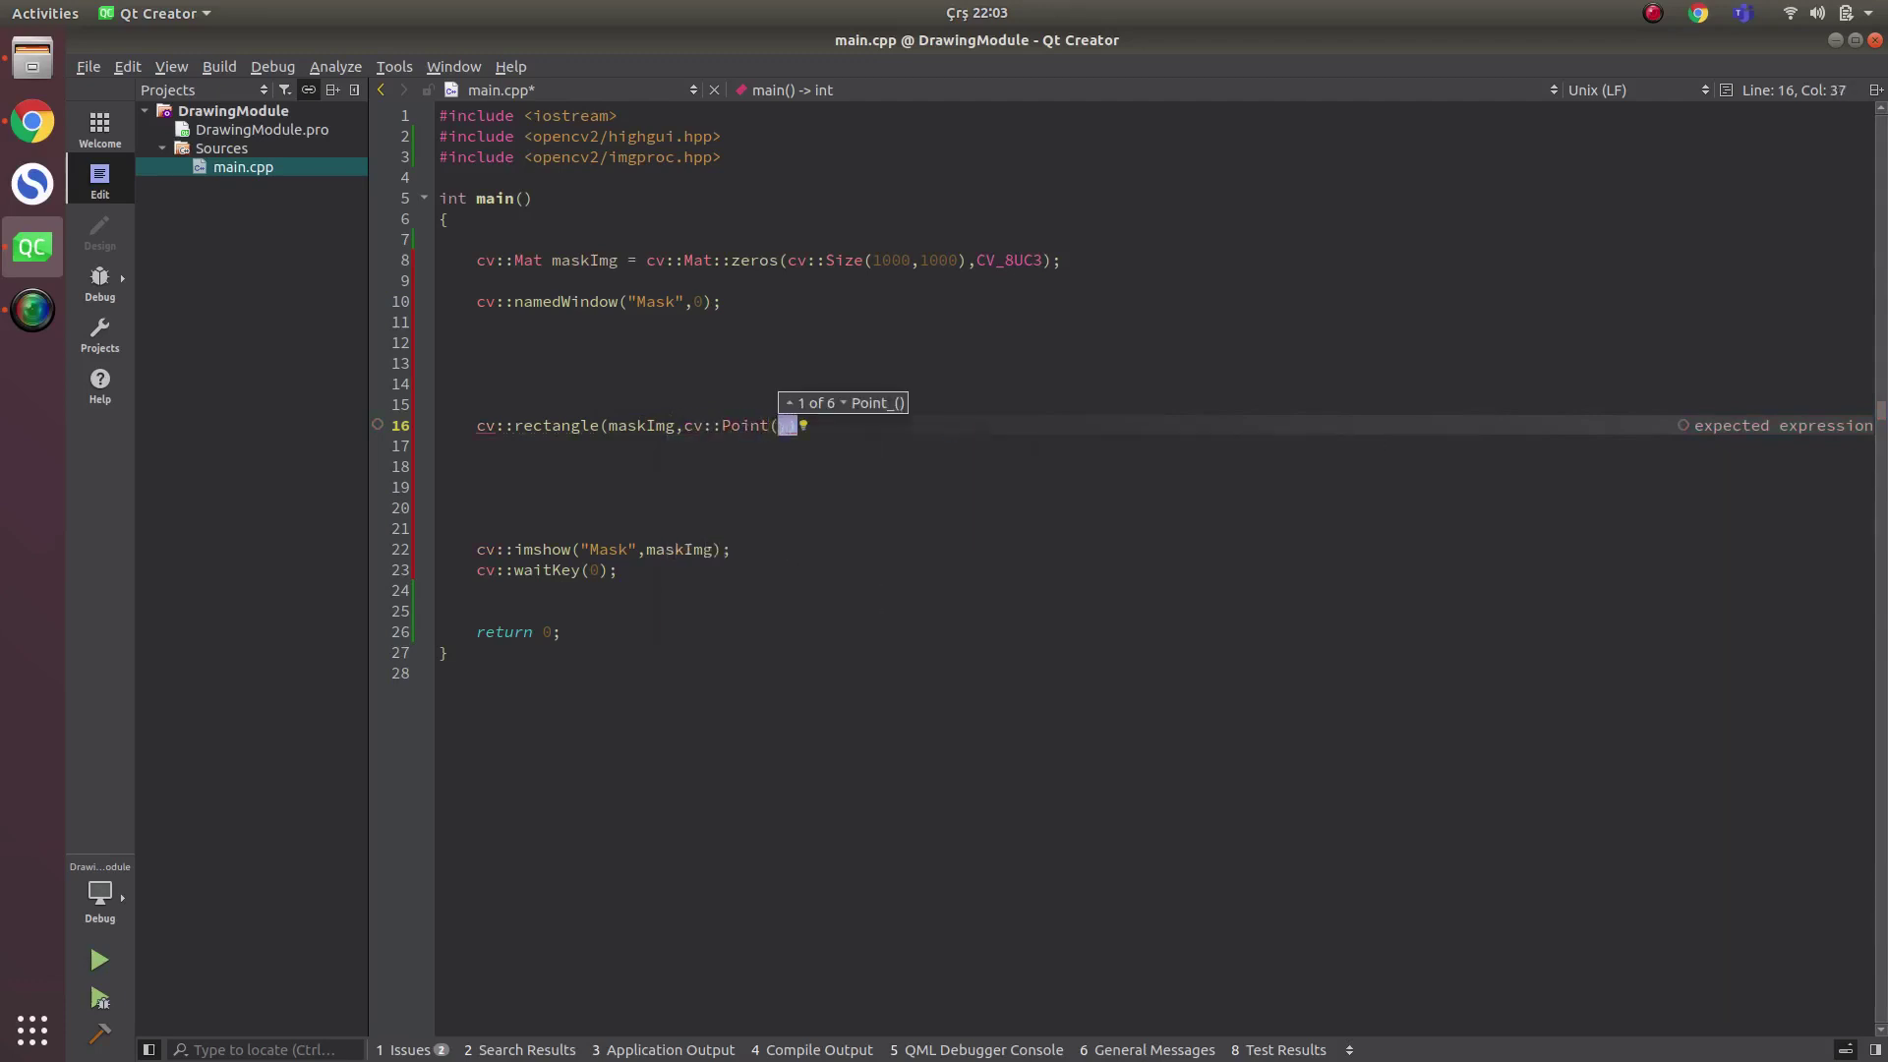
pyautogui.write('100,10')
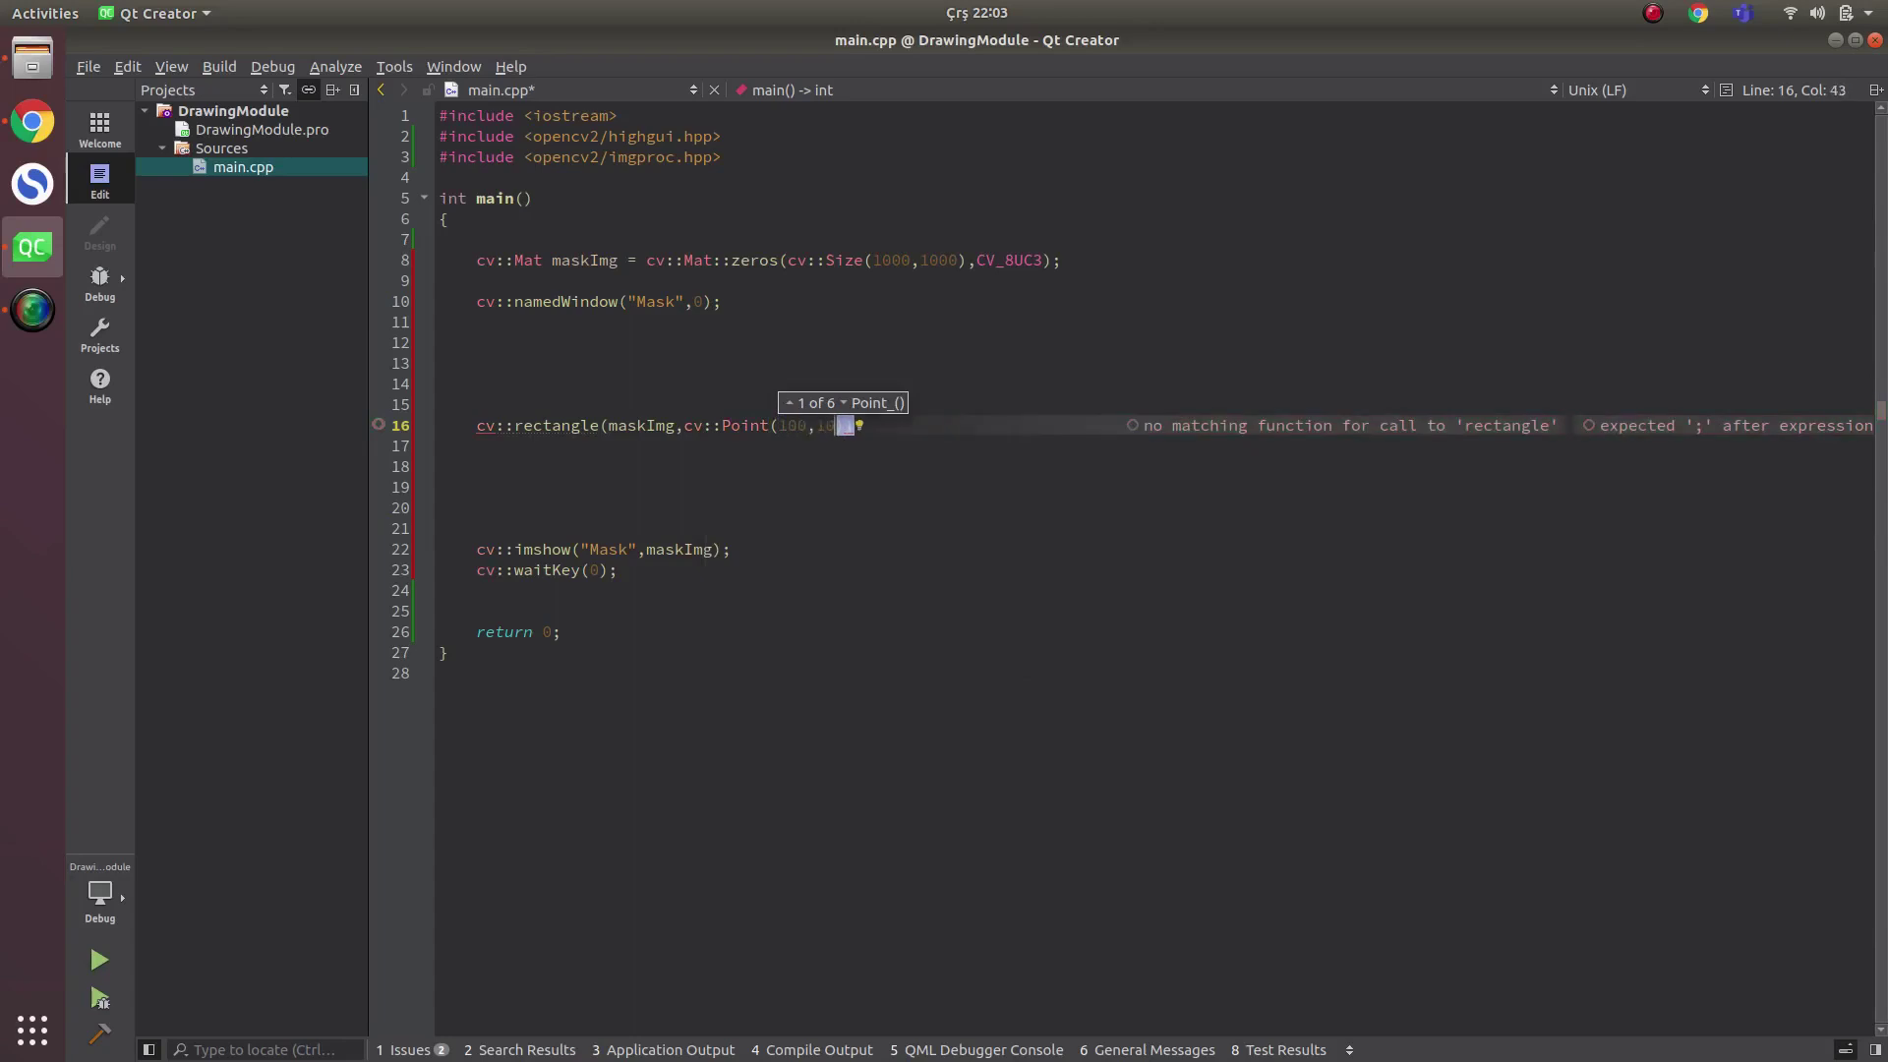
pyautogui.write('0),cv:')
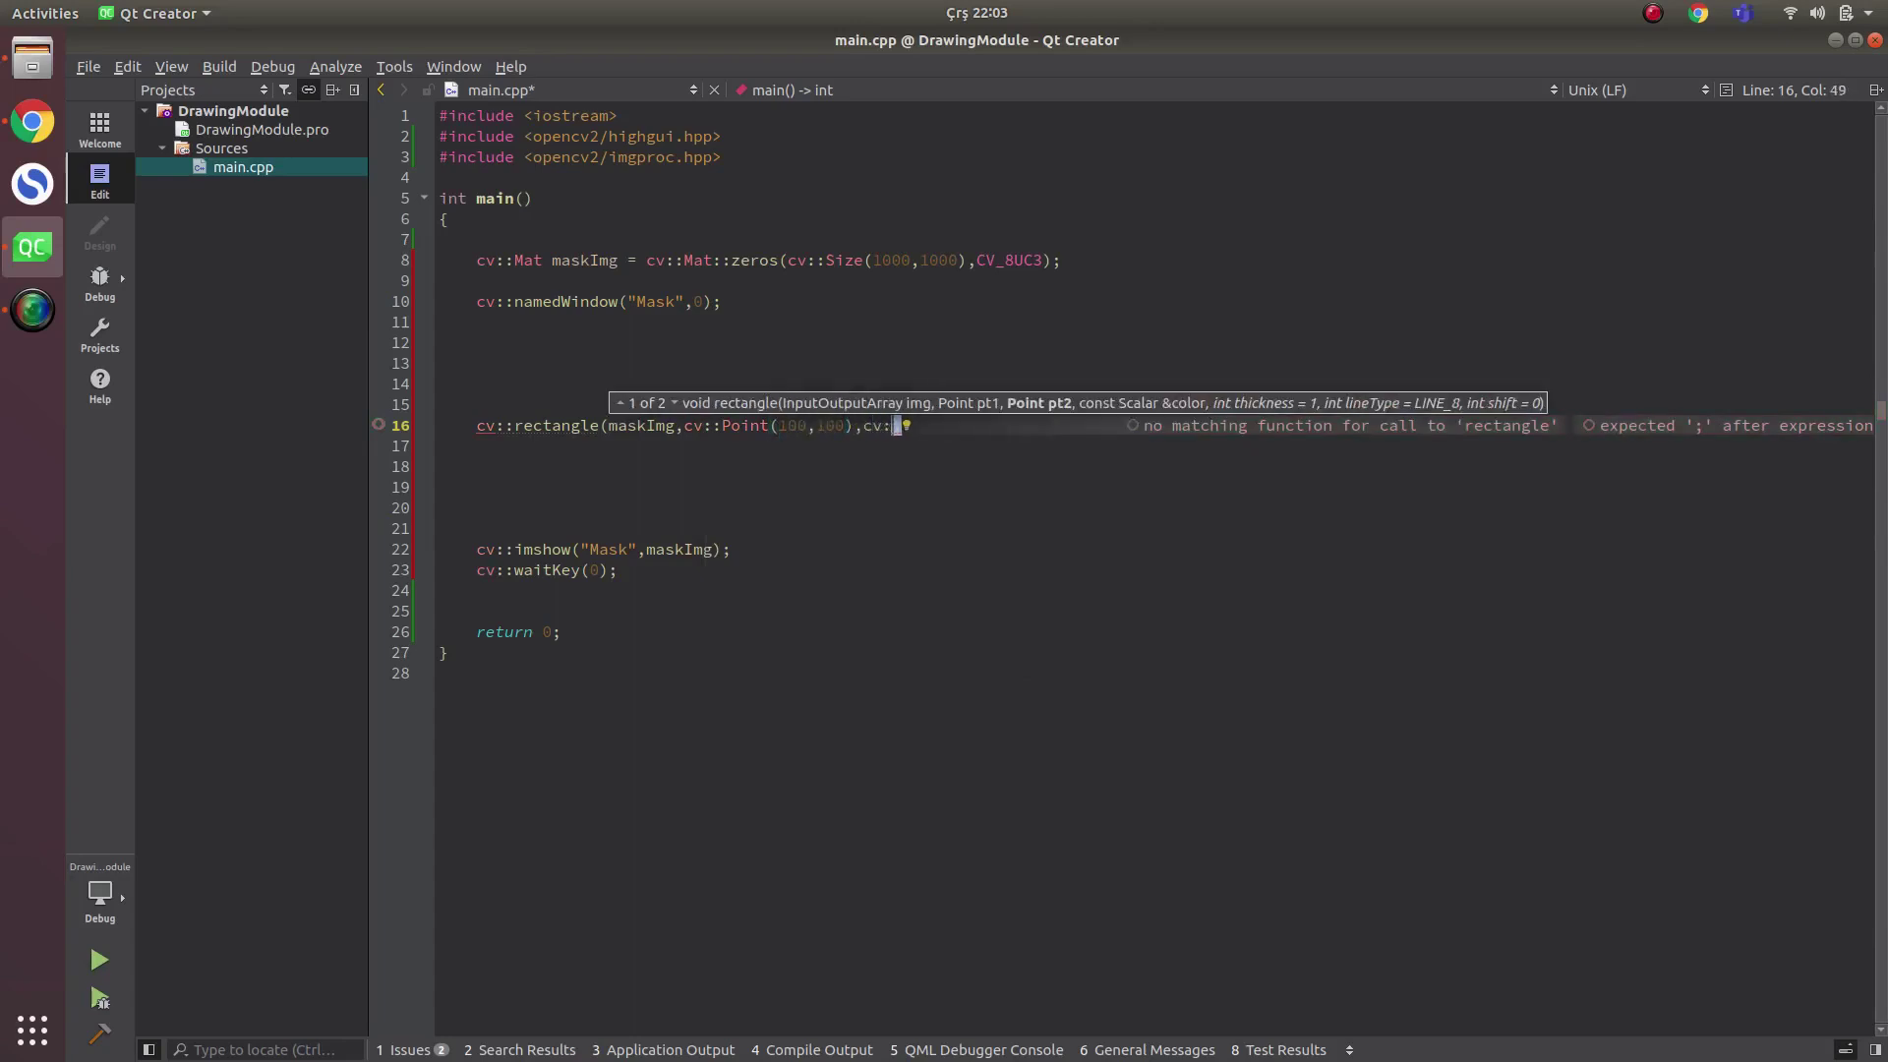
pyautogui.write(':Poin')
pyautogui.press('Return')
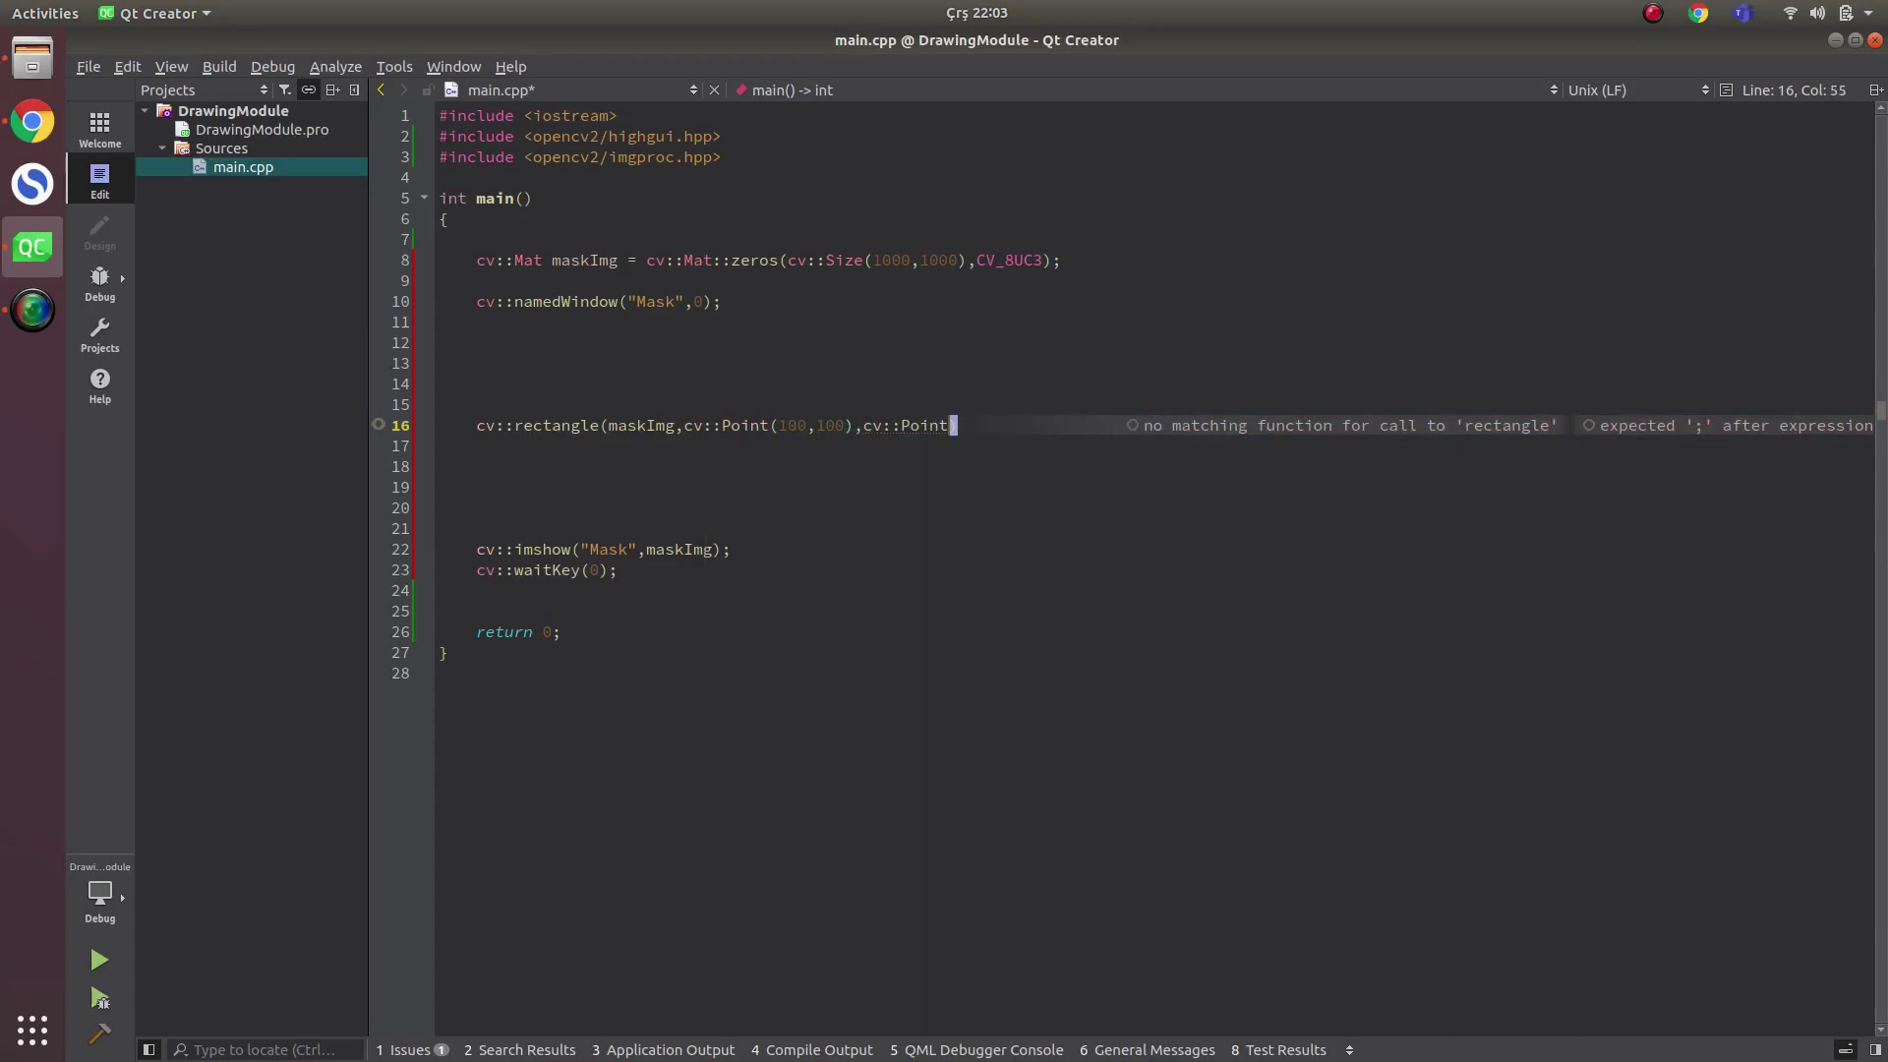
pyautogui.write('(1')
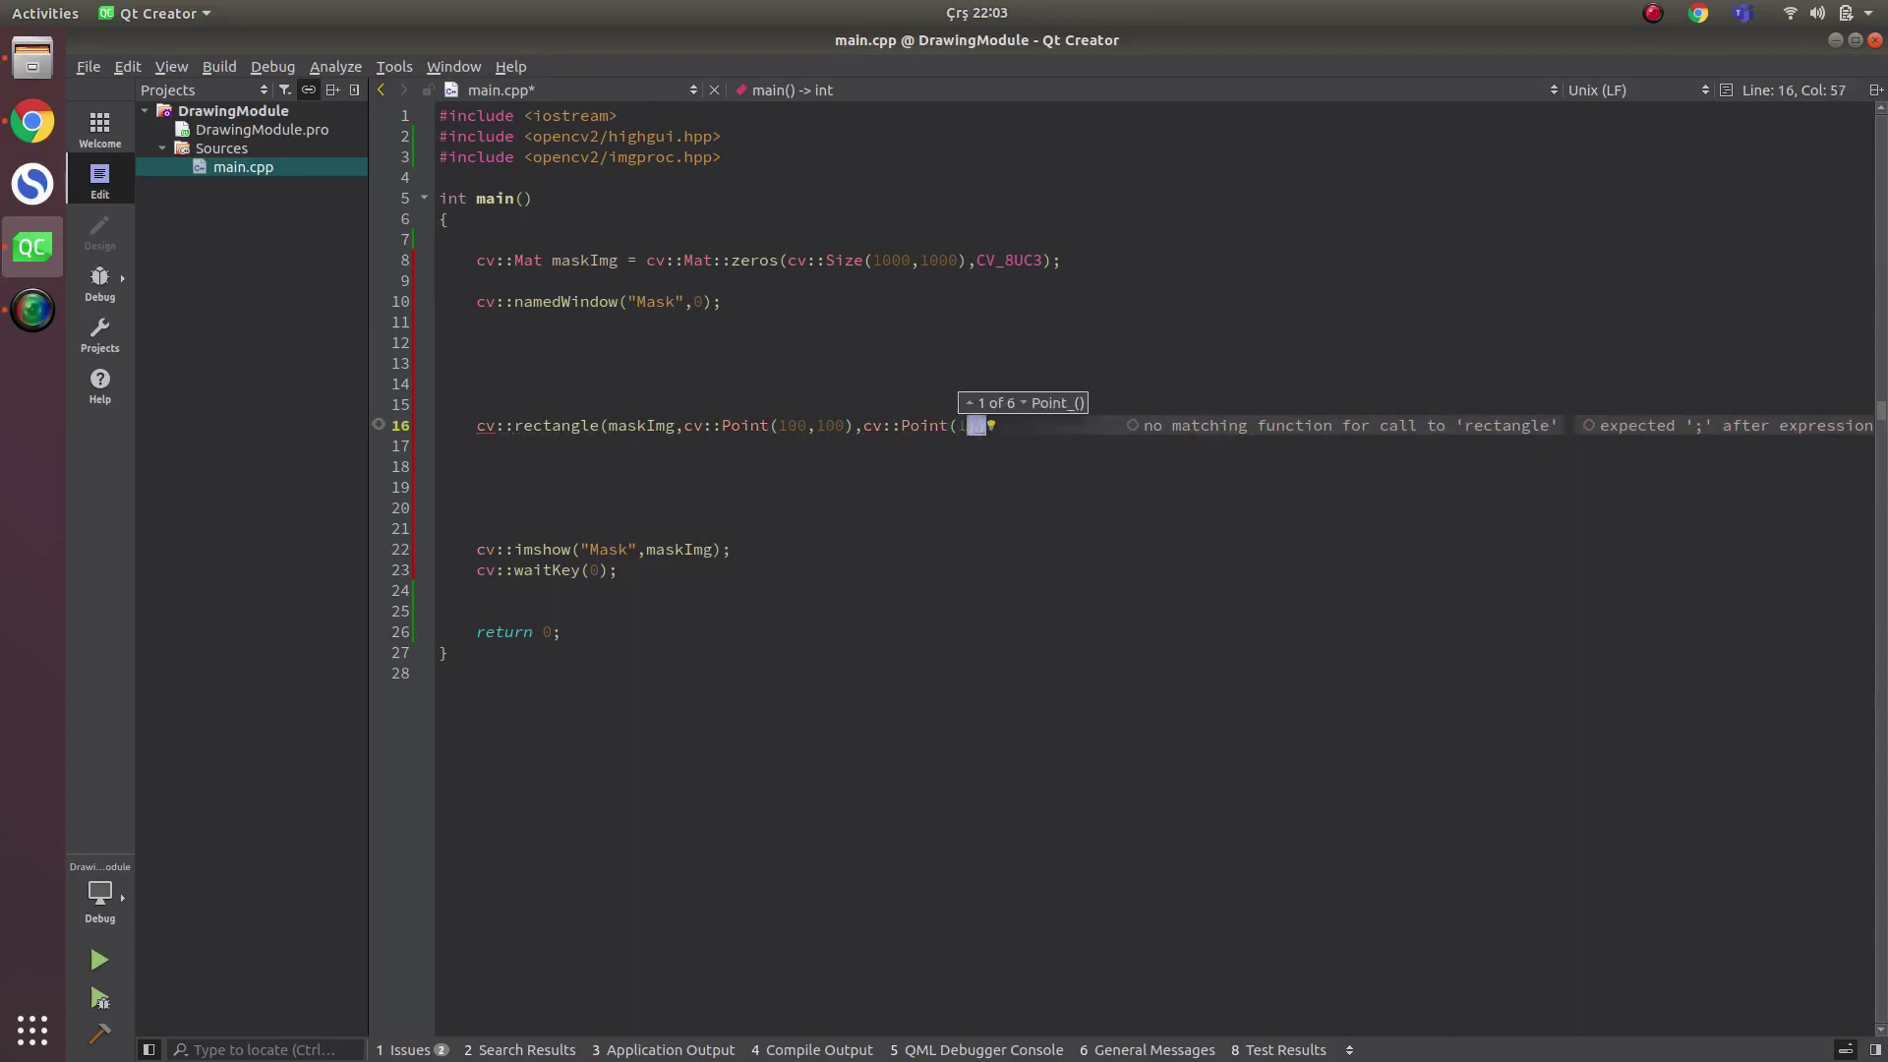
pyautogui.write('00,100),cv::Point(200,200)')
pyautogui.write(',')
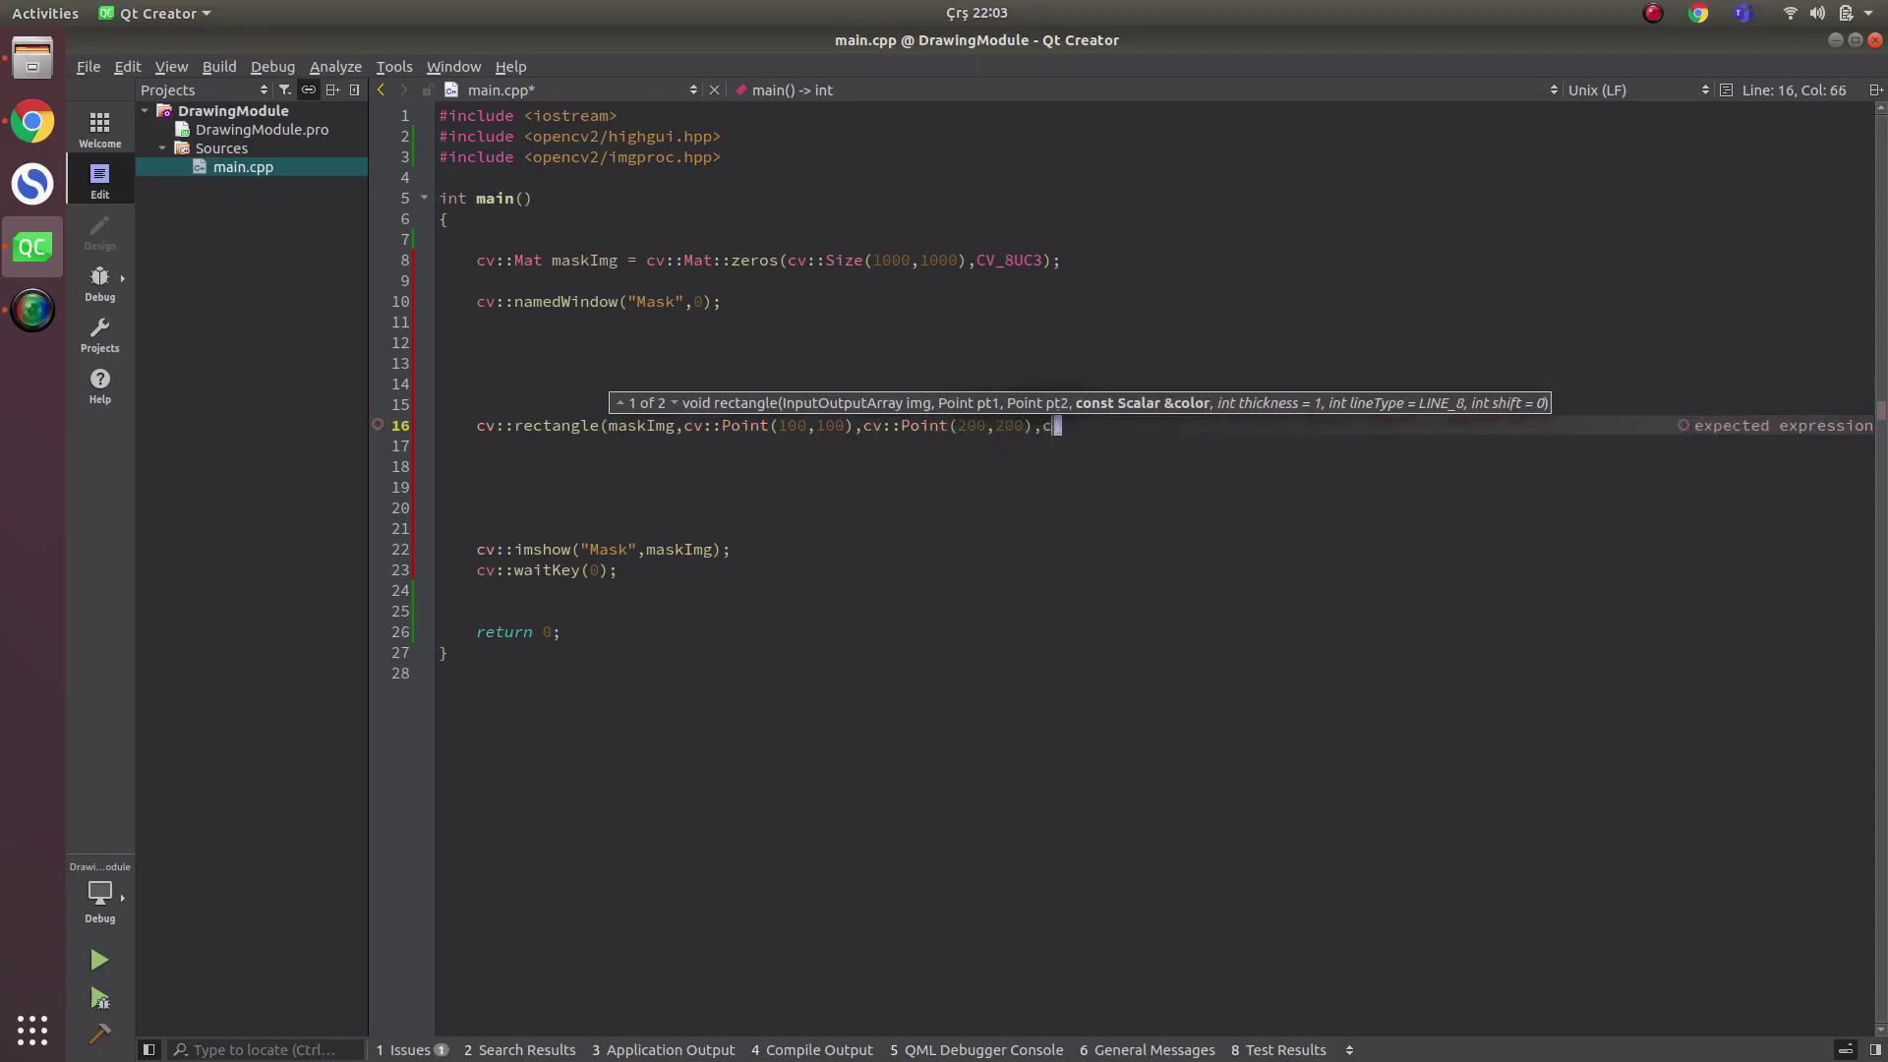
pyautogui.write('cv::')
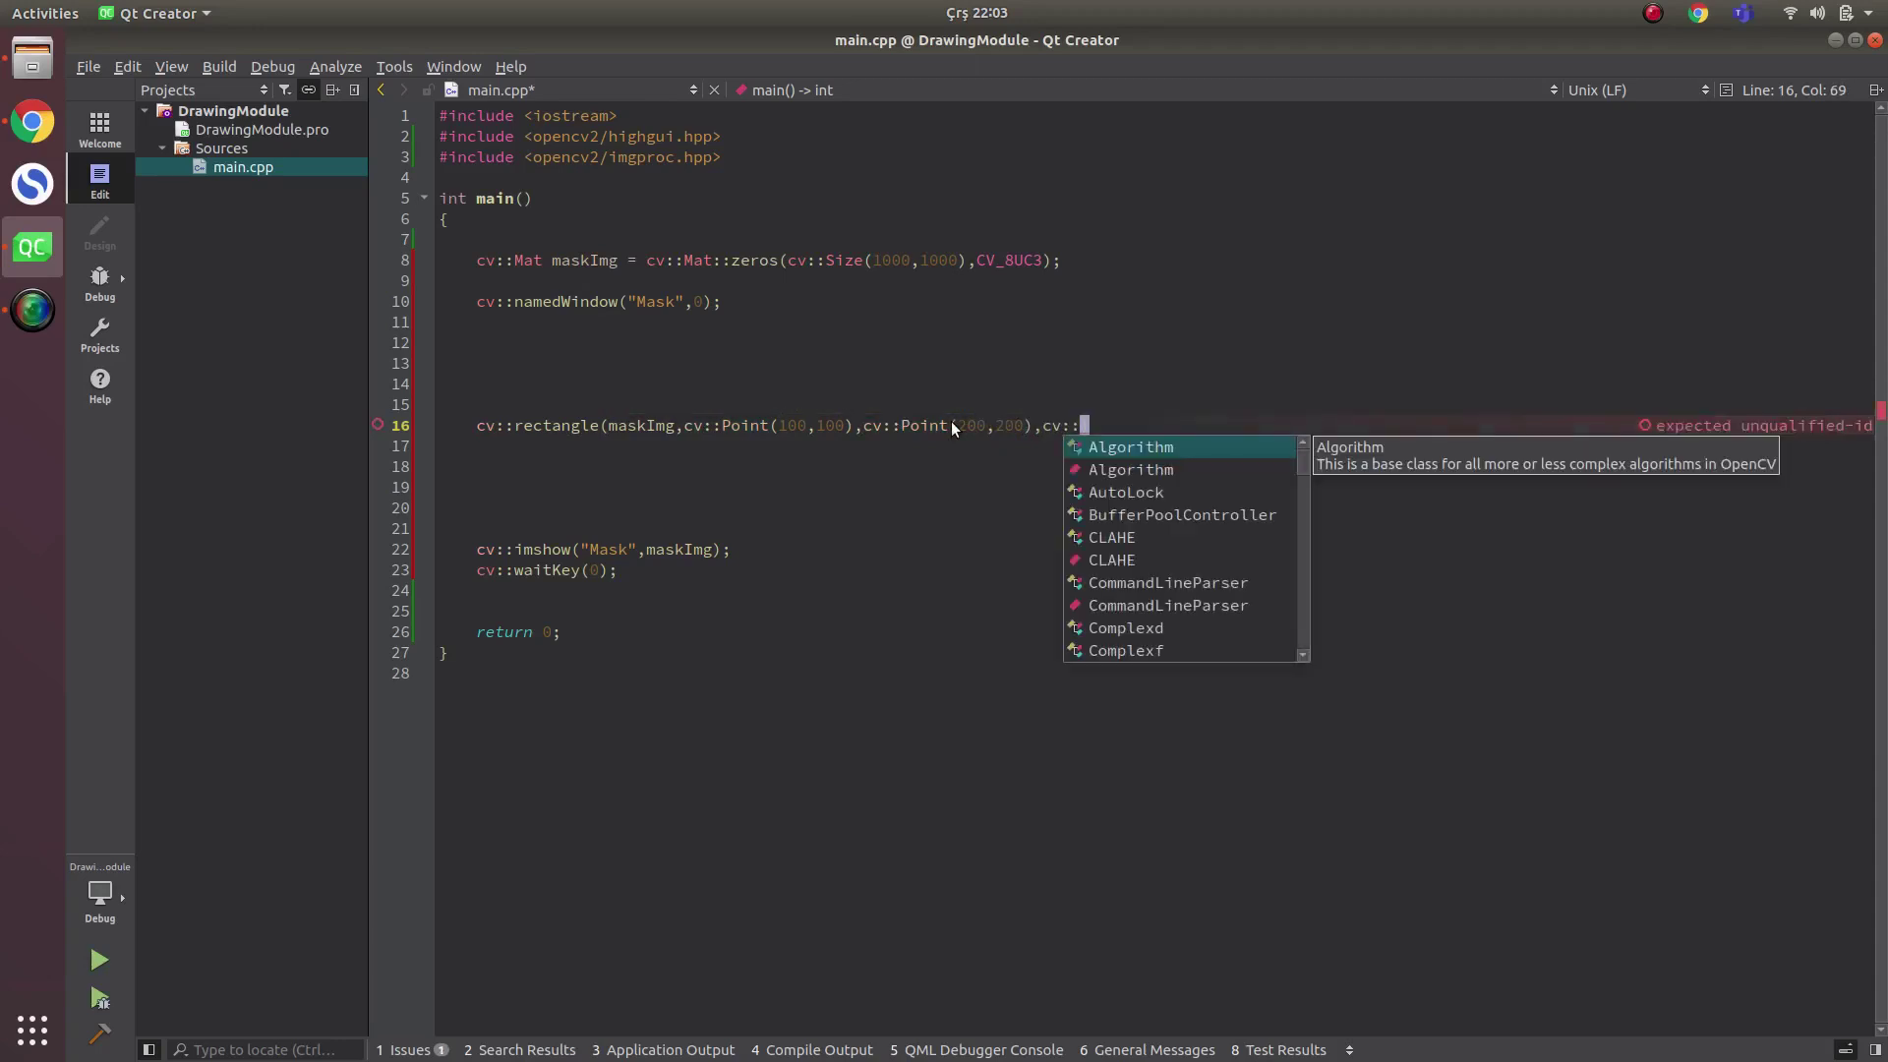
pyautogui.write('Scalar')
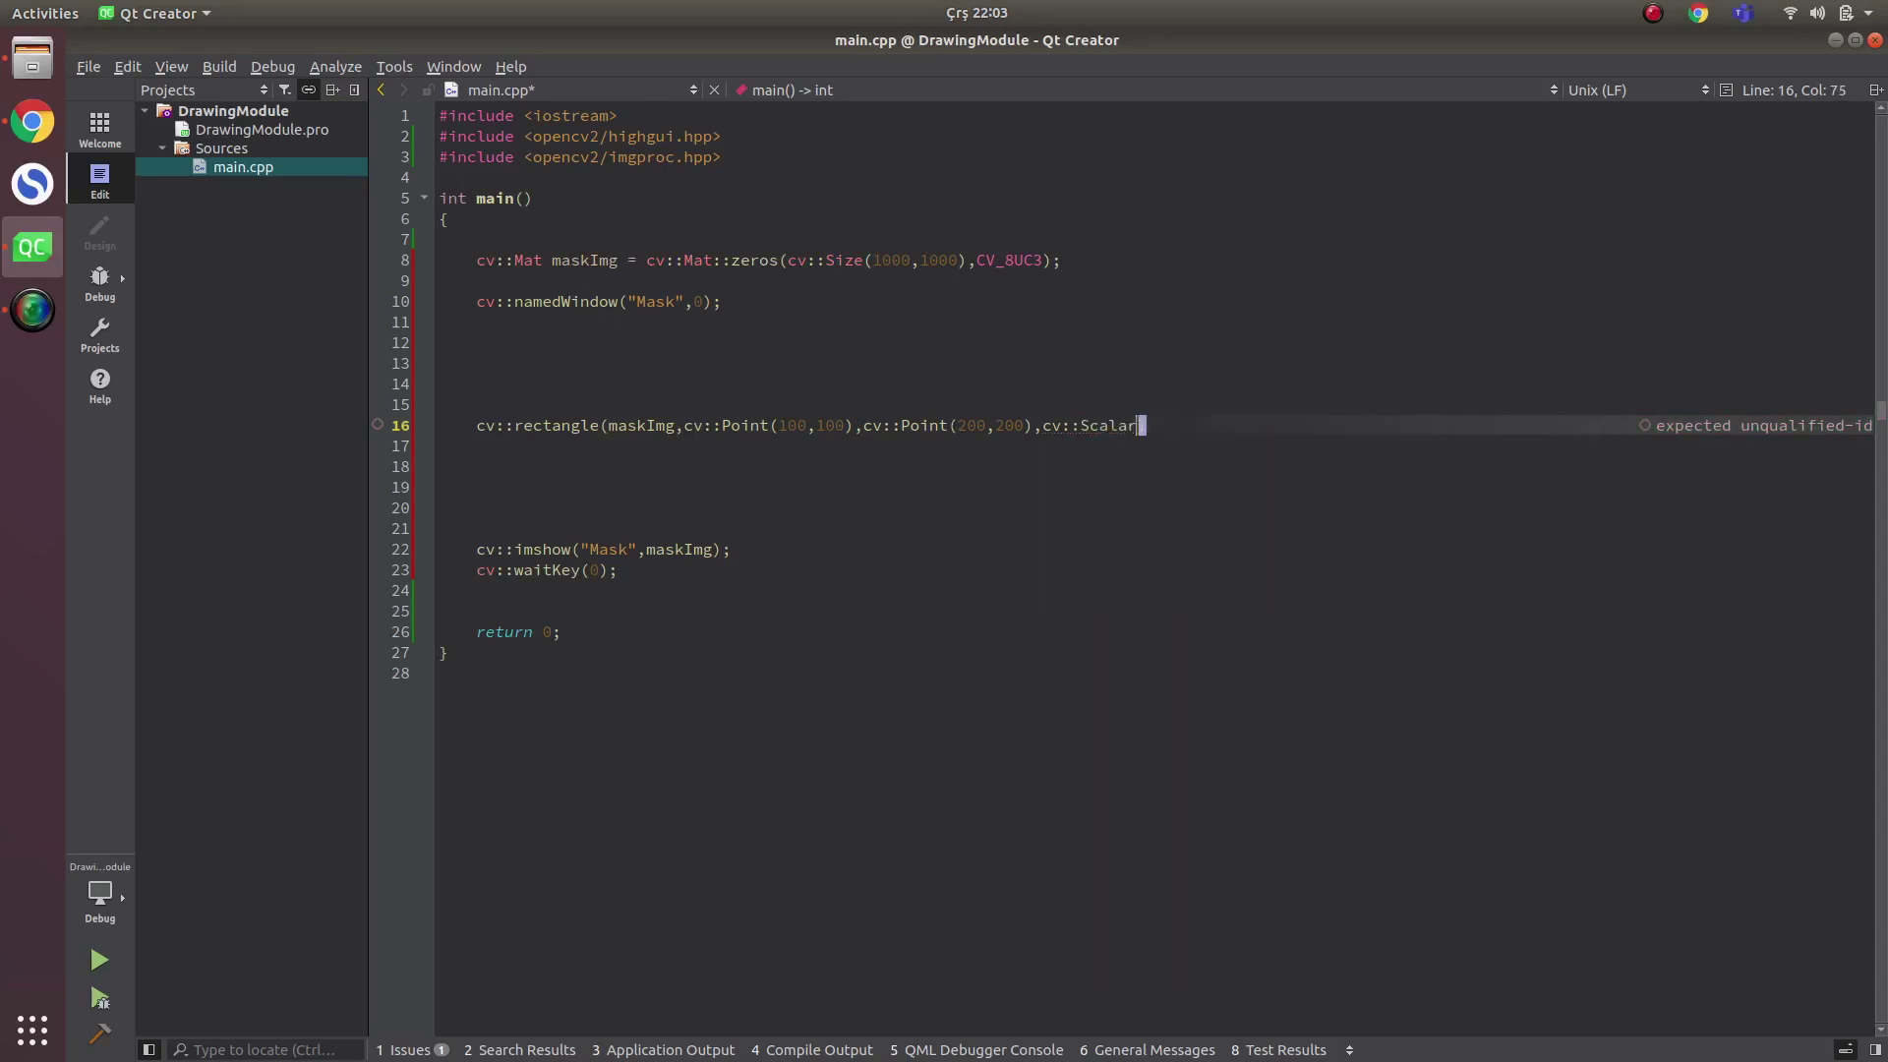
pyautogui.write('(0,255,')
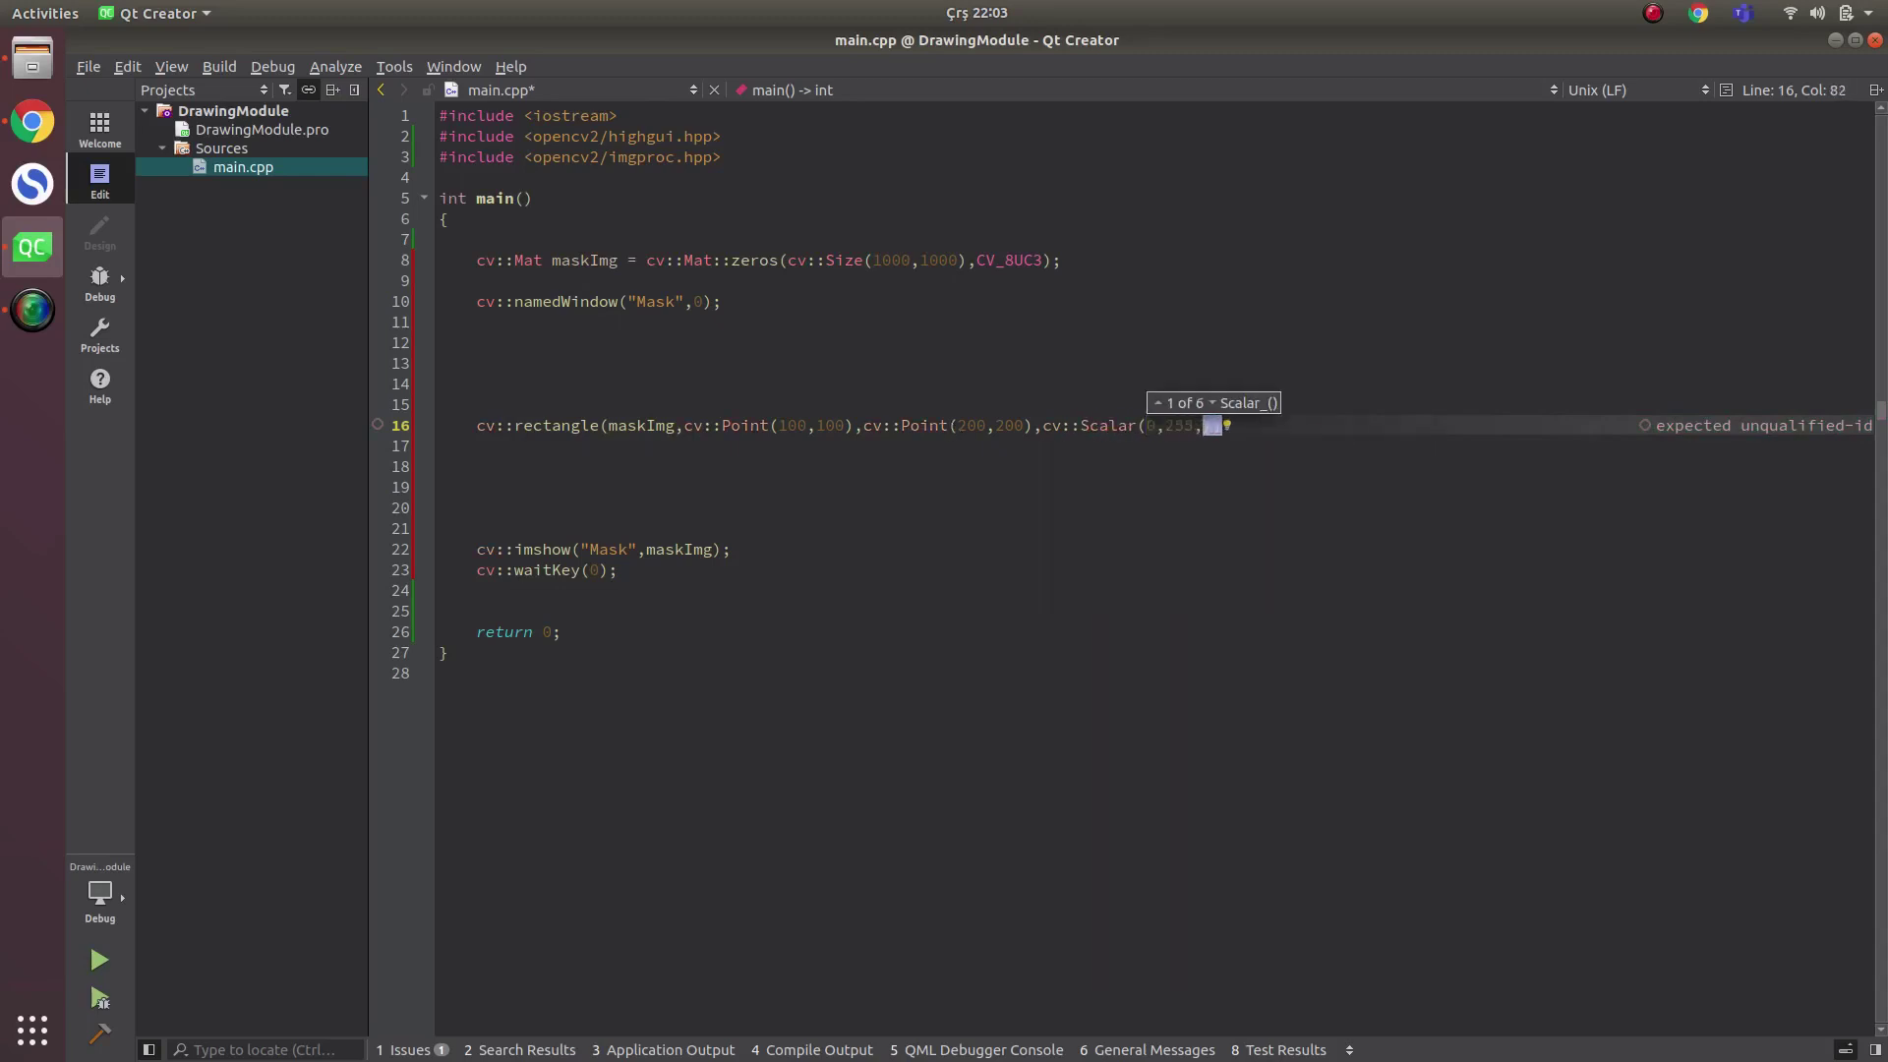
pyautogui.write('255),')
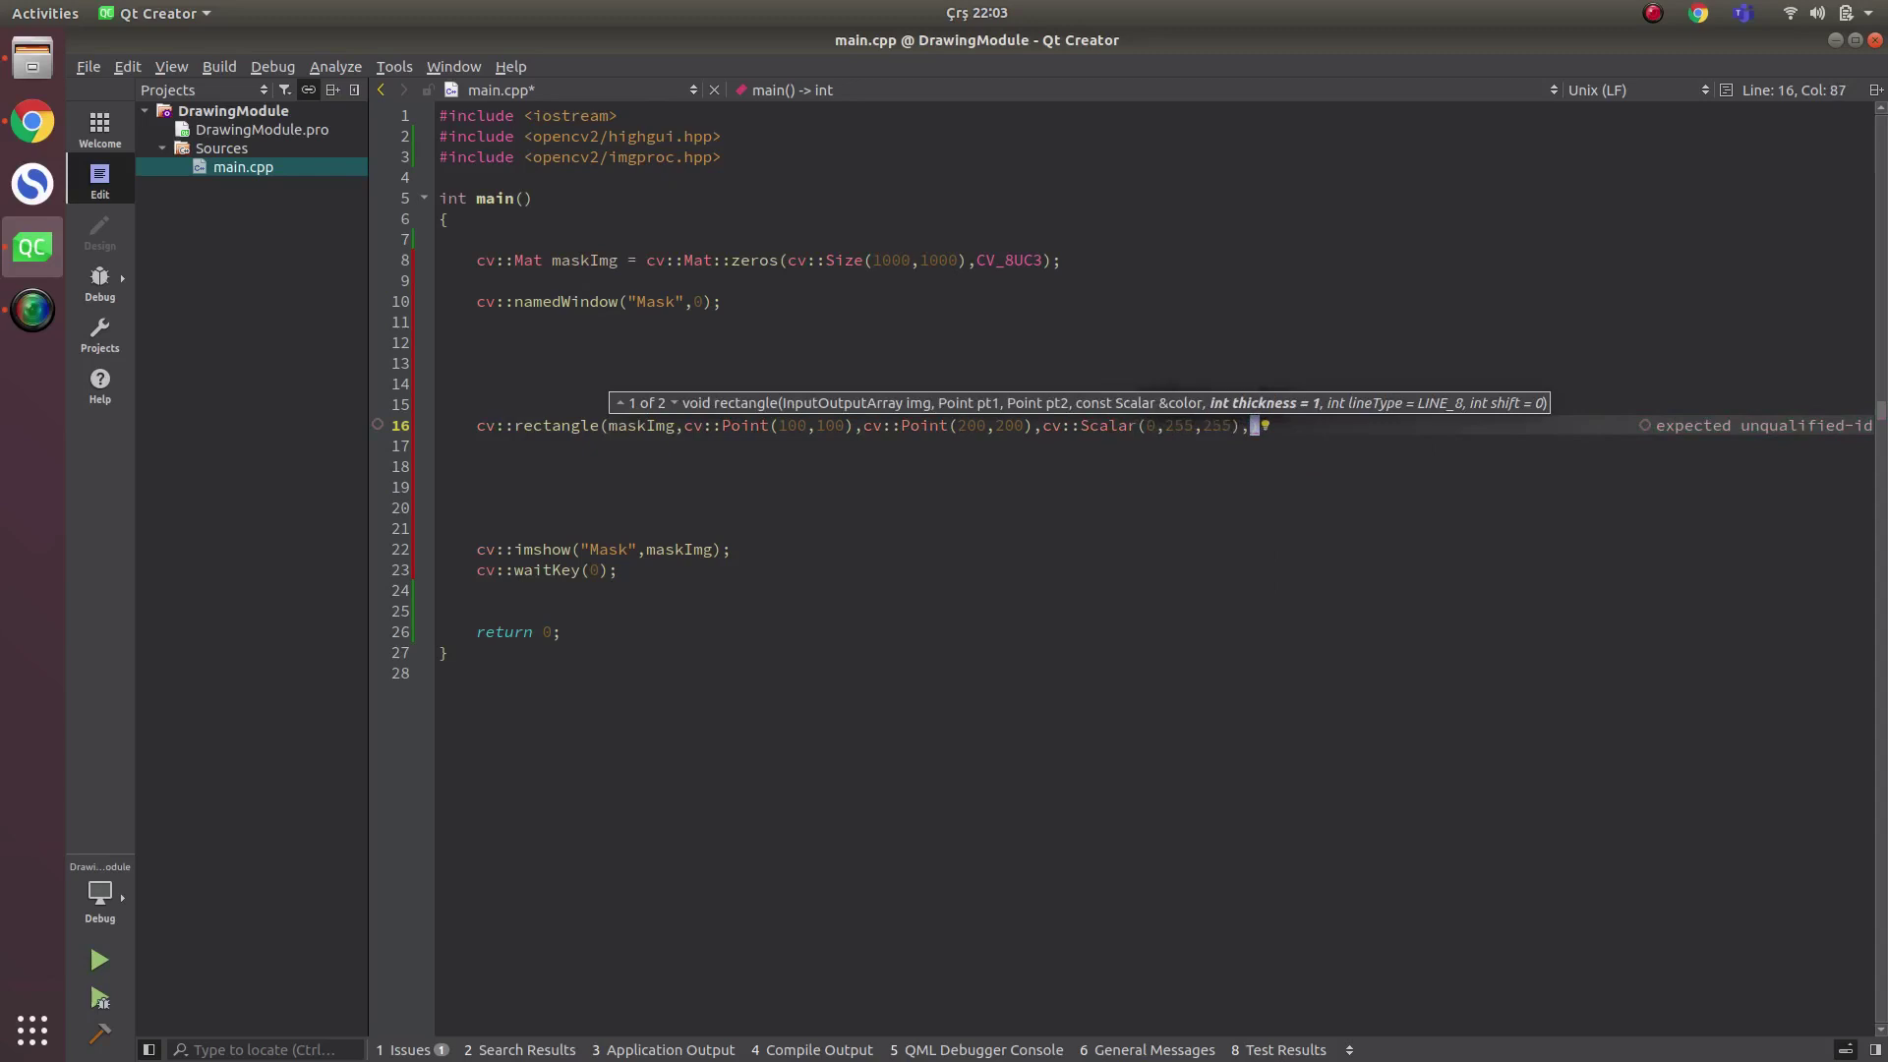
pyautogui.write('3')
pyautogui.write(',cv::')
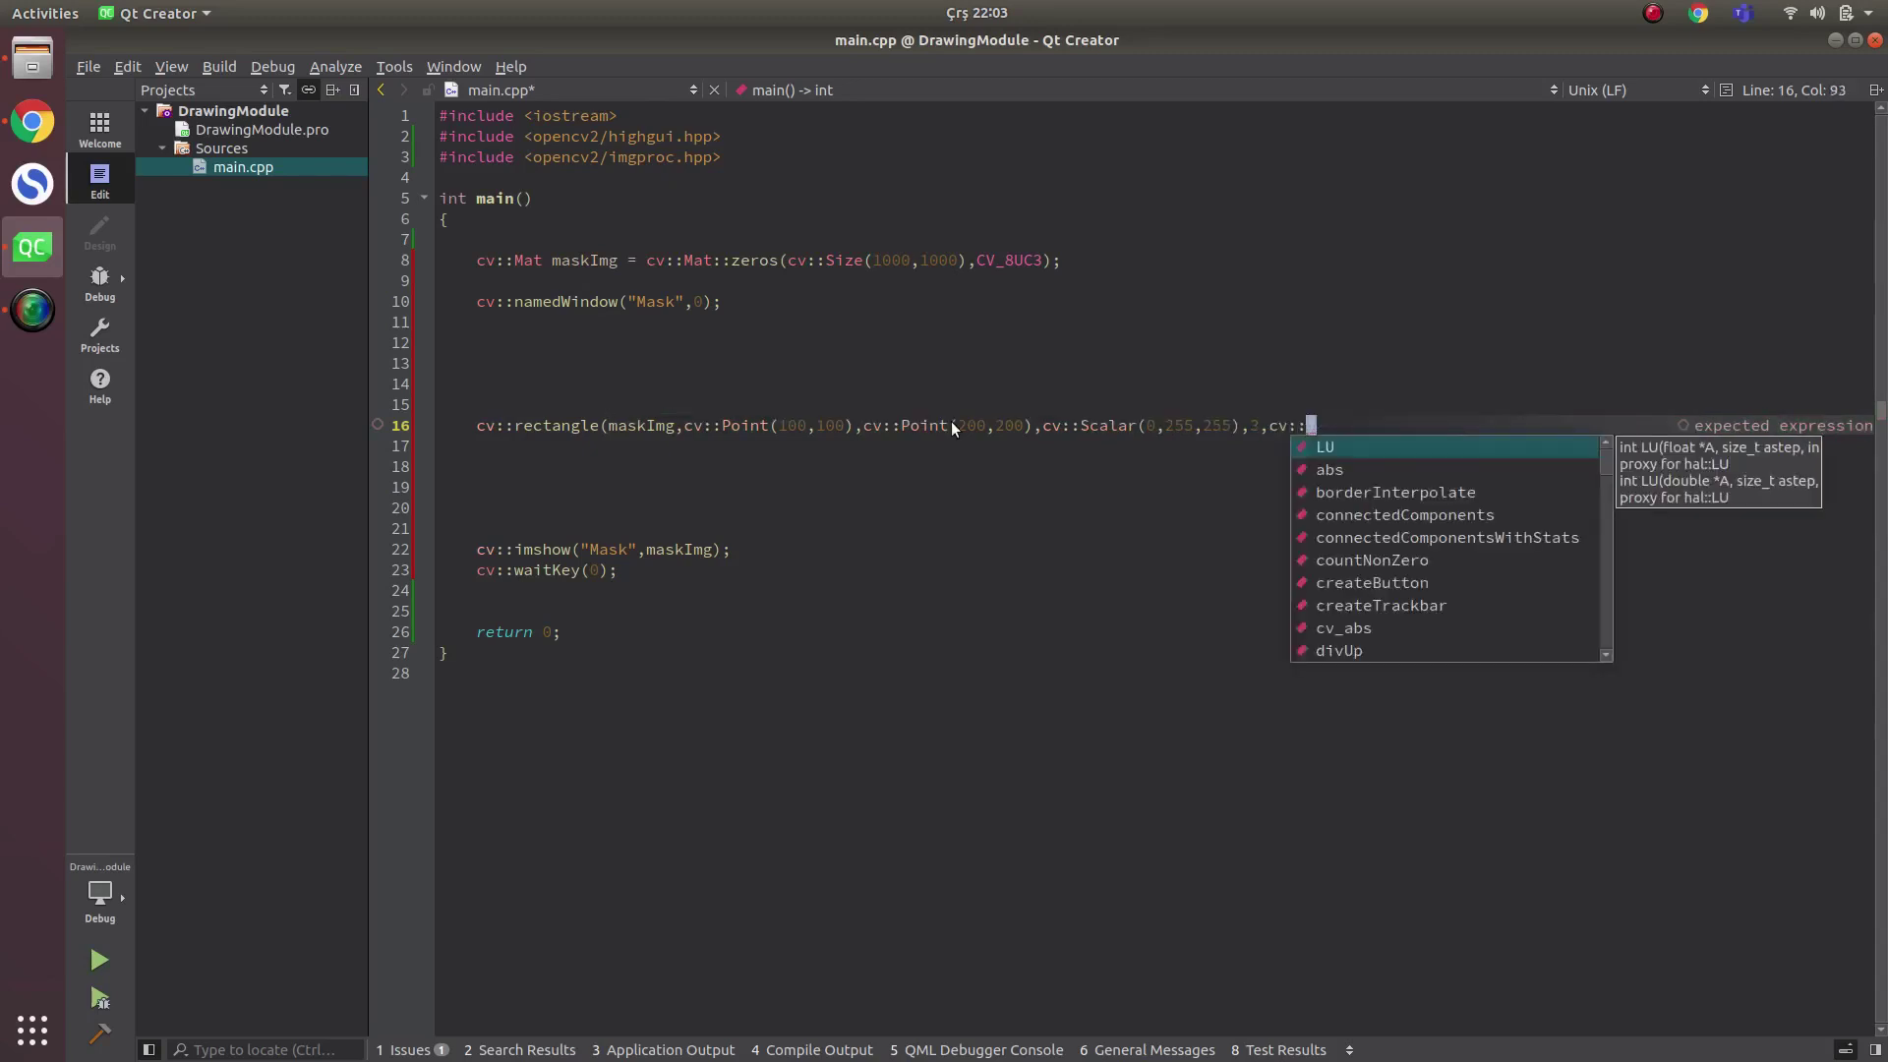
pyautogui.write('LIN')
pyautogui.press('Return')
pyautogui.write(')')
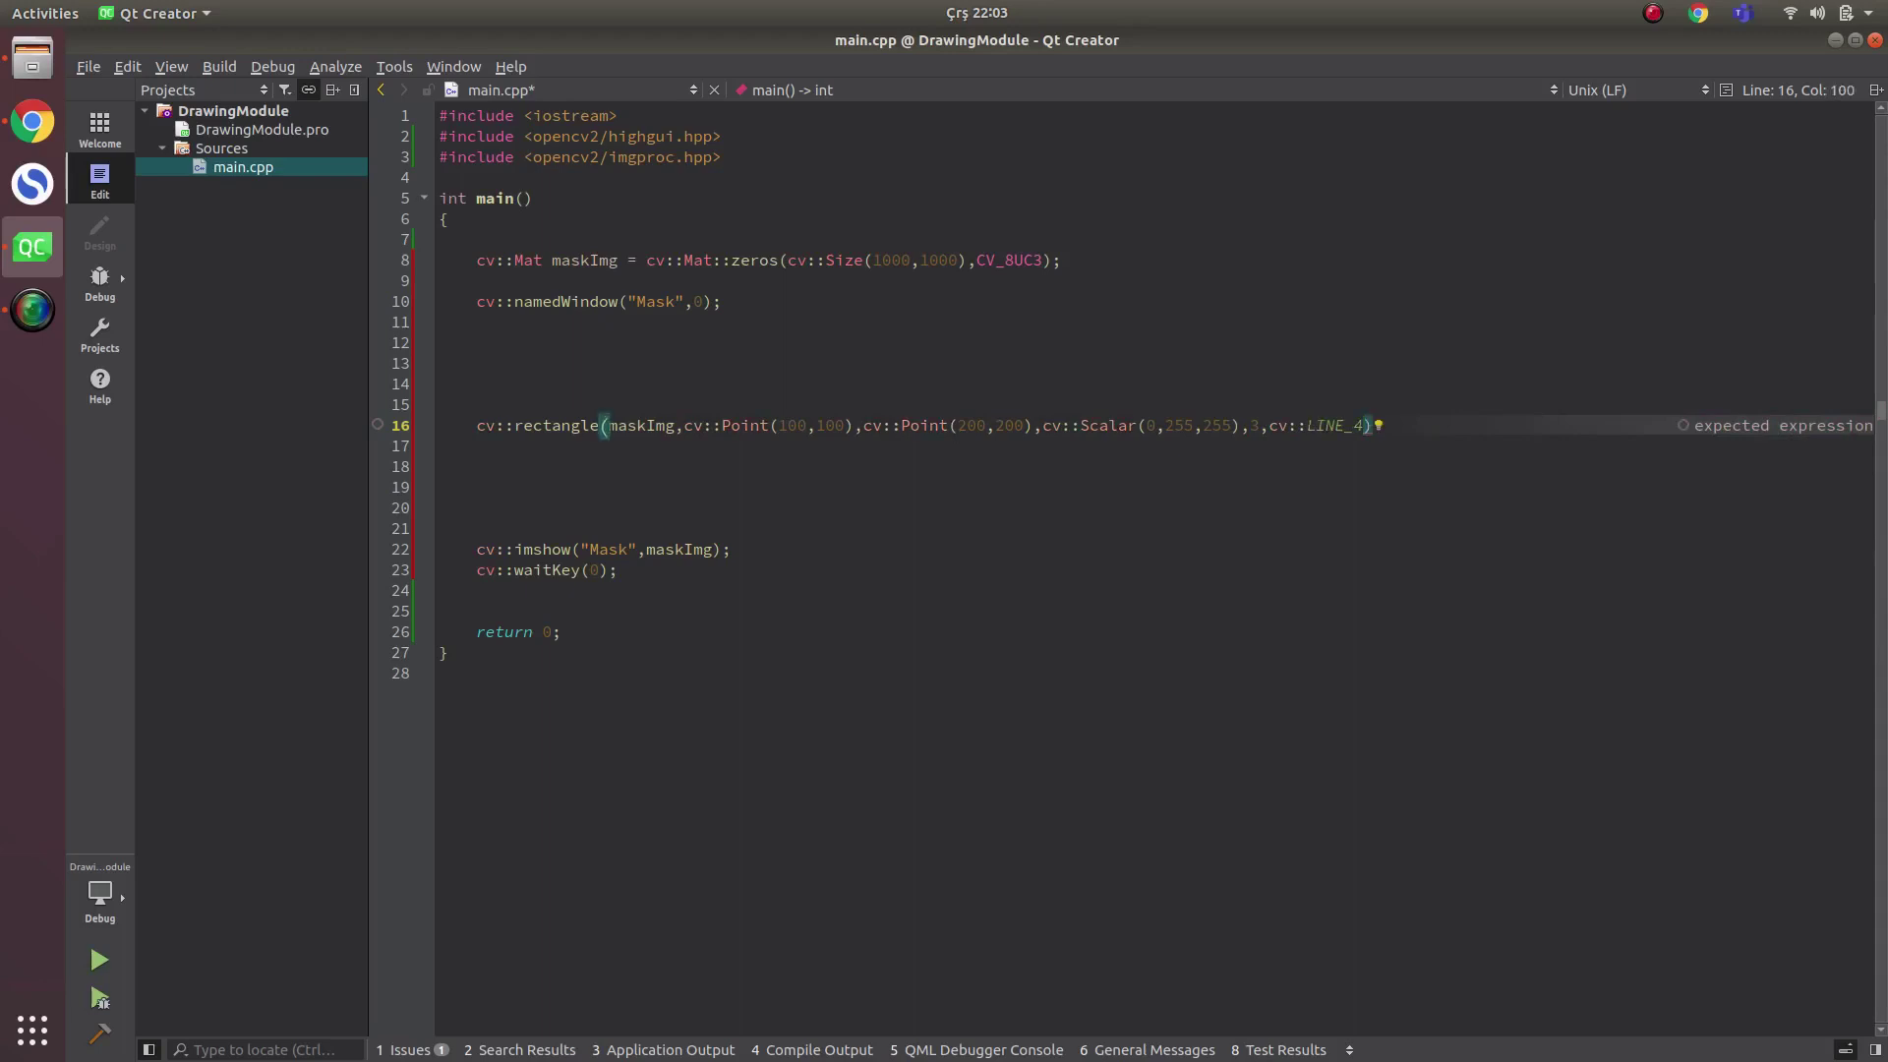
pyautogui.write(';')
# - Duplicate the rectangle line twice, giving the copies LINE_8 and LINE_AA line types
pyautogui.tripleClick(931, 427)
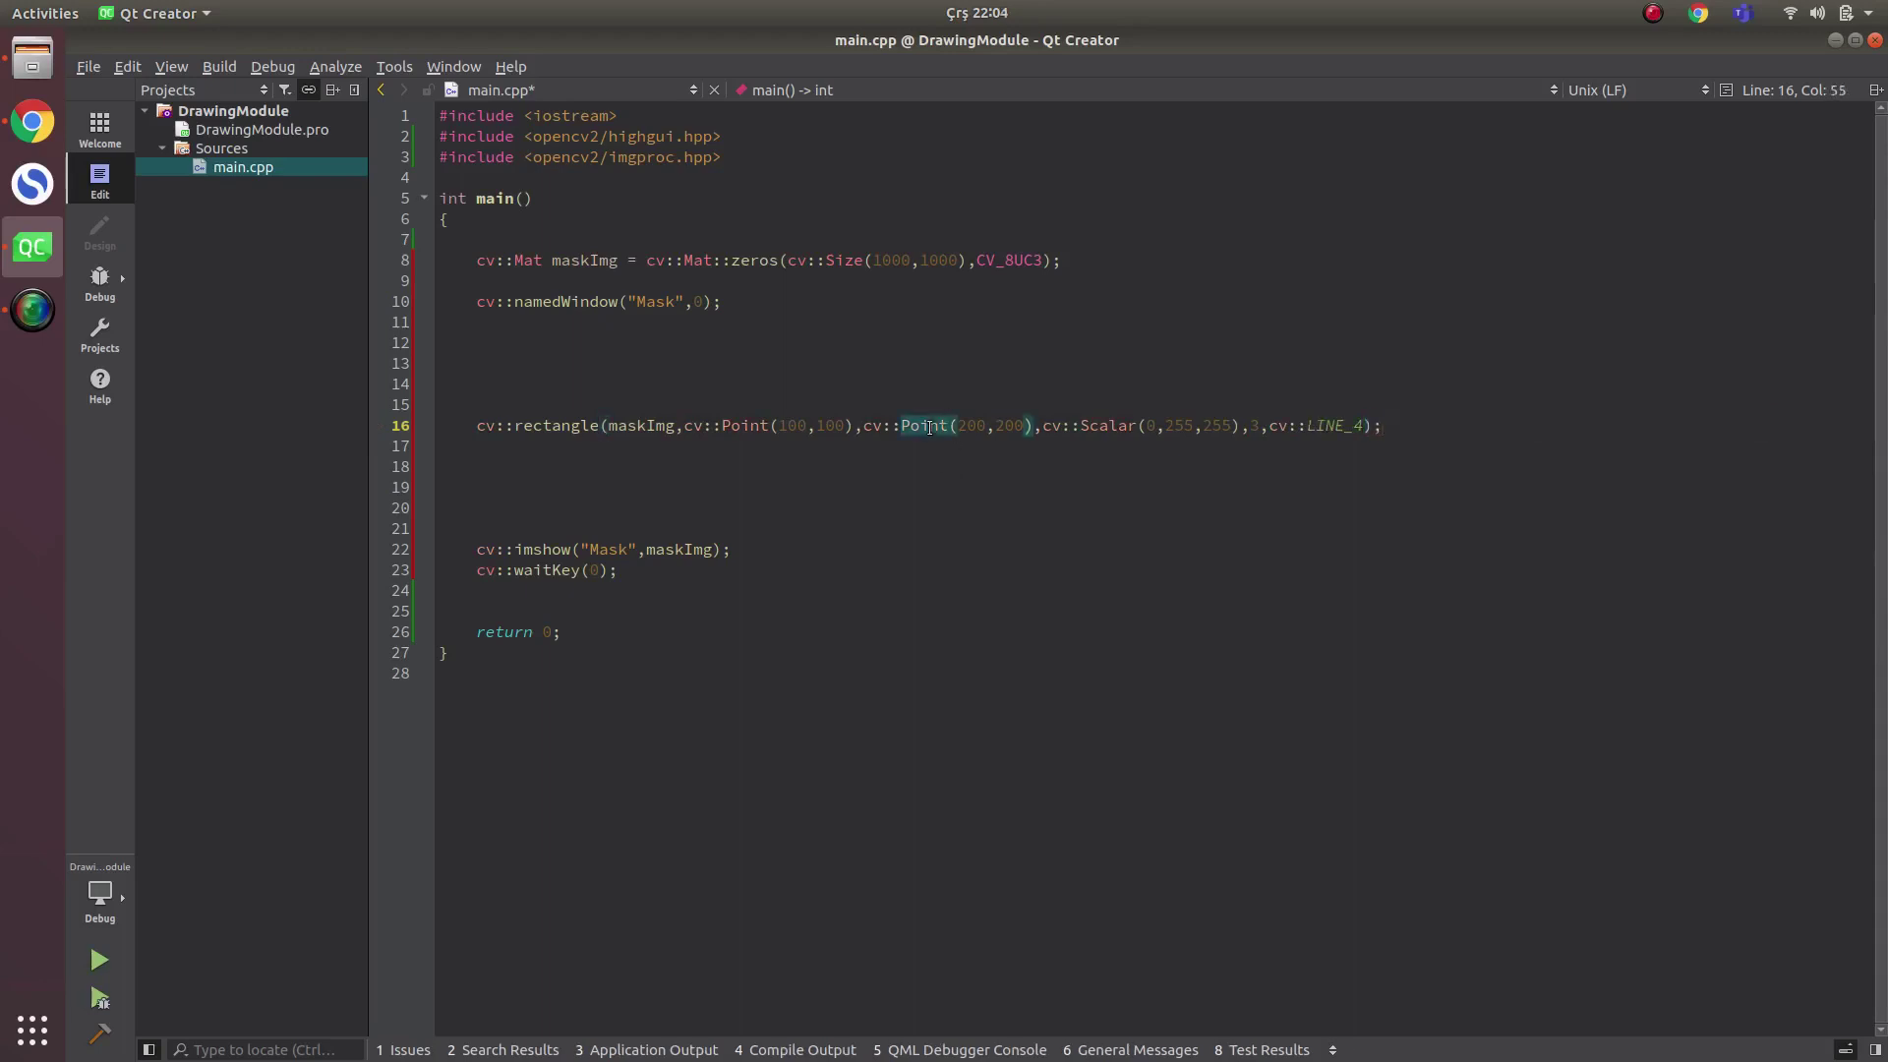
pyautogui.click(1404, 426)
pyautogui.press('Return')
pyautogui.press('Return')
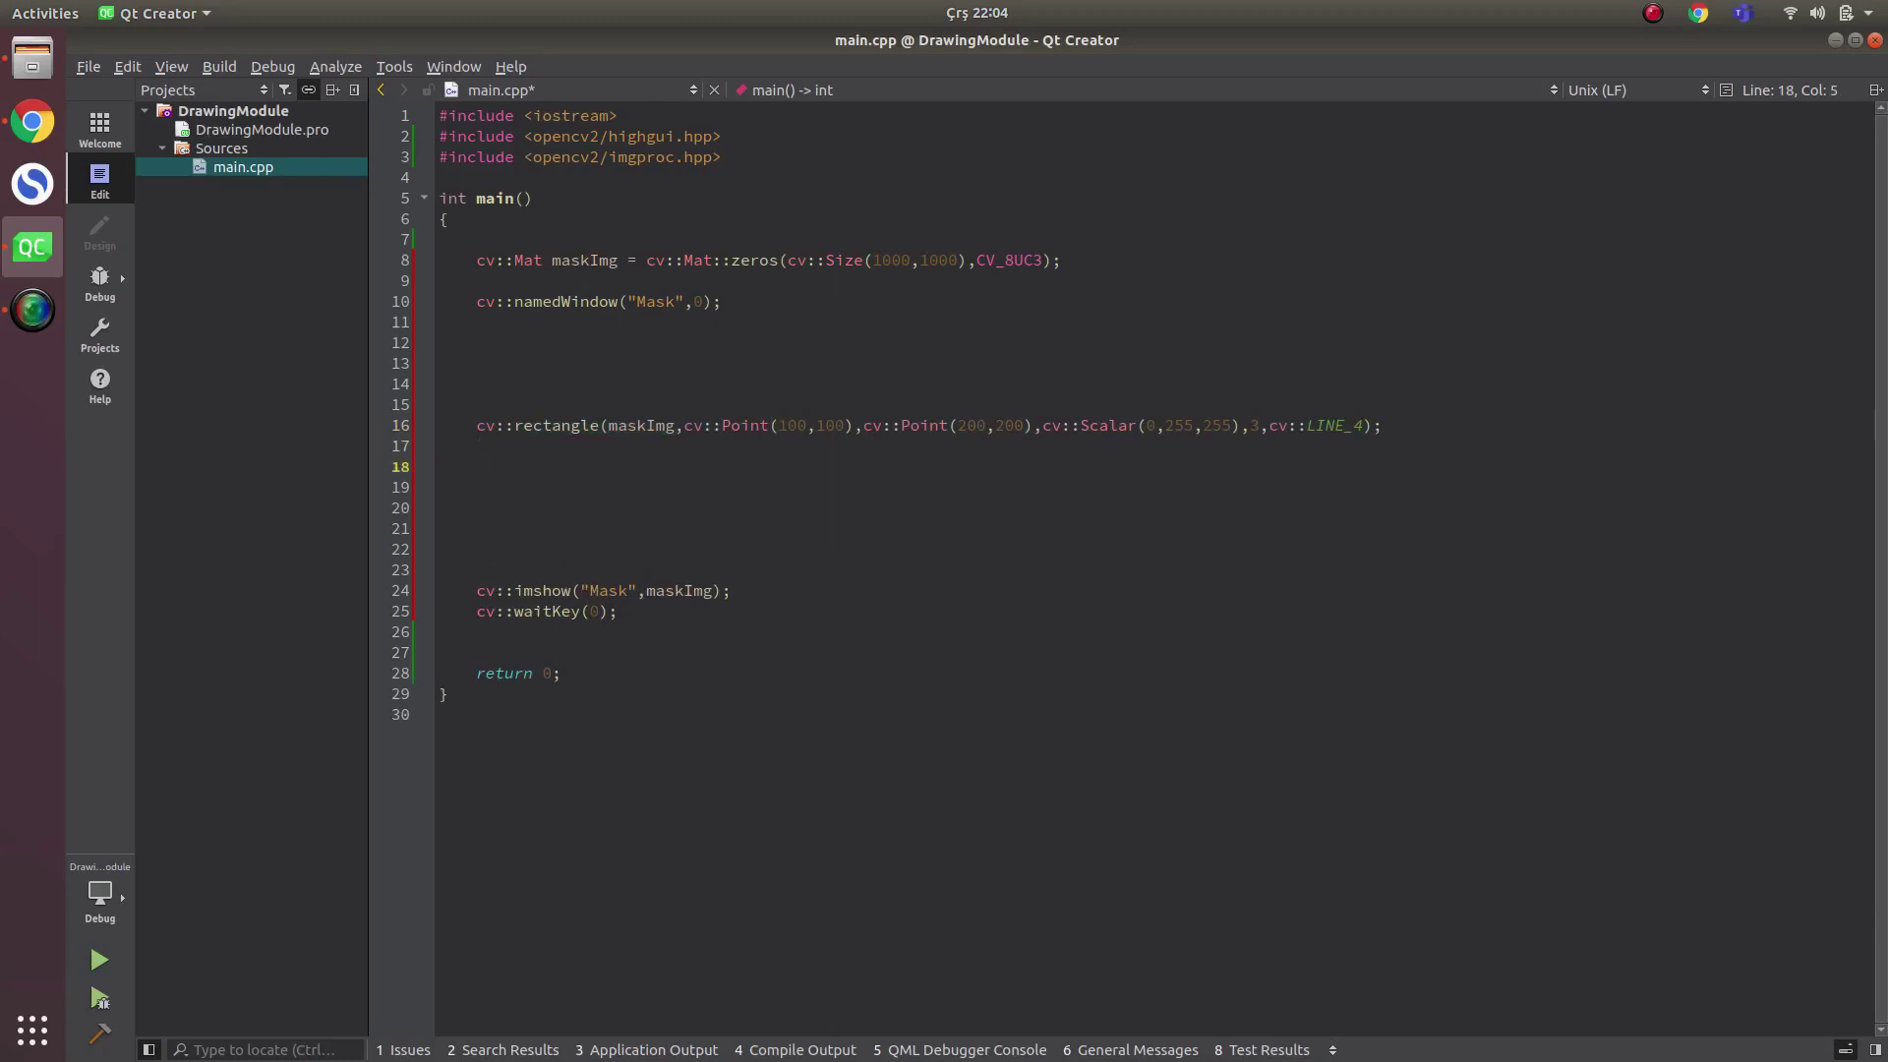
pyautogui.write('cv::rectangle(maskImg,cv::Point(100,100),cv::Point(200,200),cv::Scalar(0,255,255),3,cv::LINE_4);')
pyautogui.press('Return')
pyautogui.write('cv::rectangle(maskImg,cv::Point(100,100),cv::Point(200,200),cv::Scalar(0,255,255),3,cv::LINE_4);')
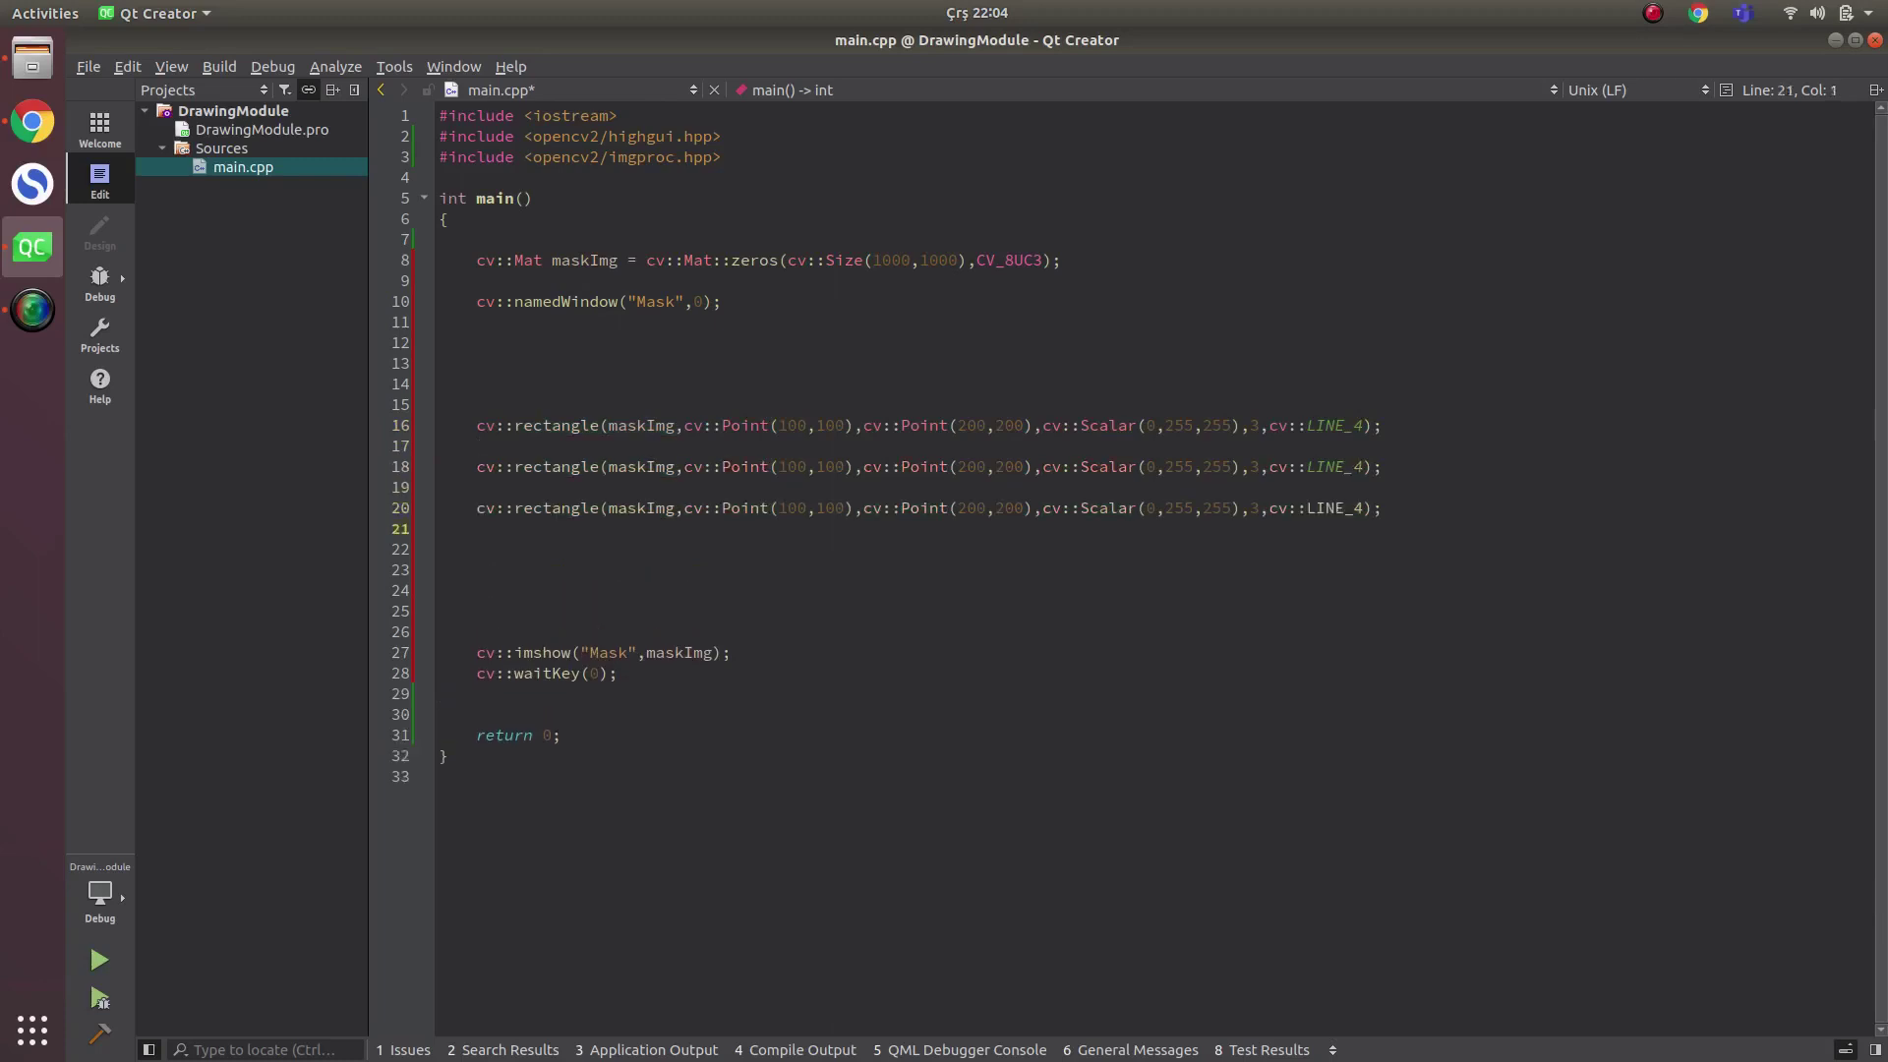
pyautogui.click(1368, 466)
pyautogui.write('8')
pyautogui.press('Down')
pyautogui.press('Down')
pyautogui.write('AA')
# - Shift the copies to Point(100,210)–(200,310) and Point(100,320)–(200,420)
pyautogui.doubleClick(798, 468)
pyautogui.write('210')
pyautogui.doubleClick(830, 468)
pyautogui.write('210')
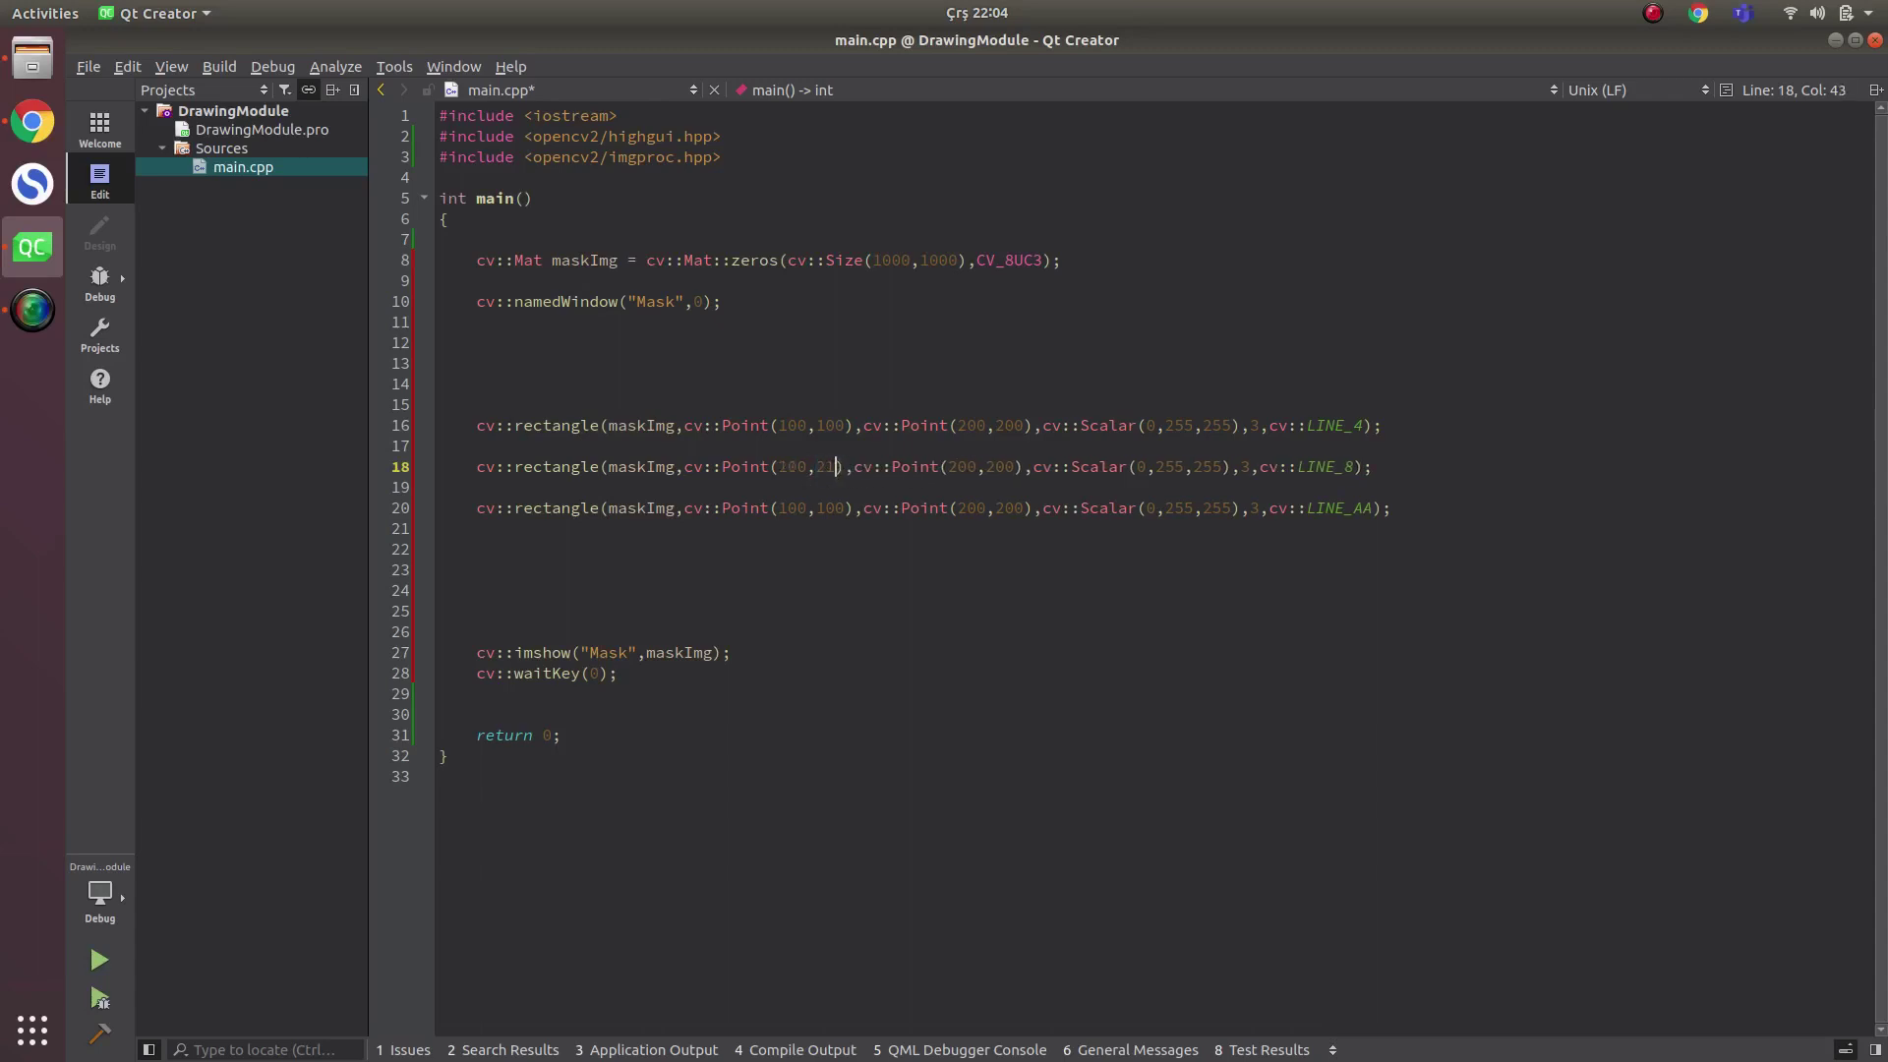
pyautogui.doubleClick(1004, 466)
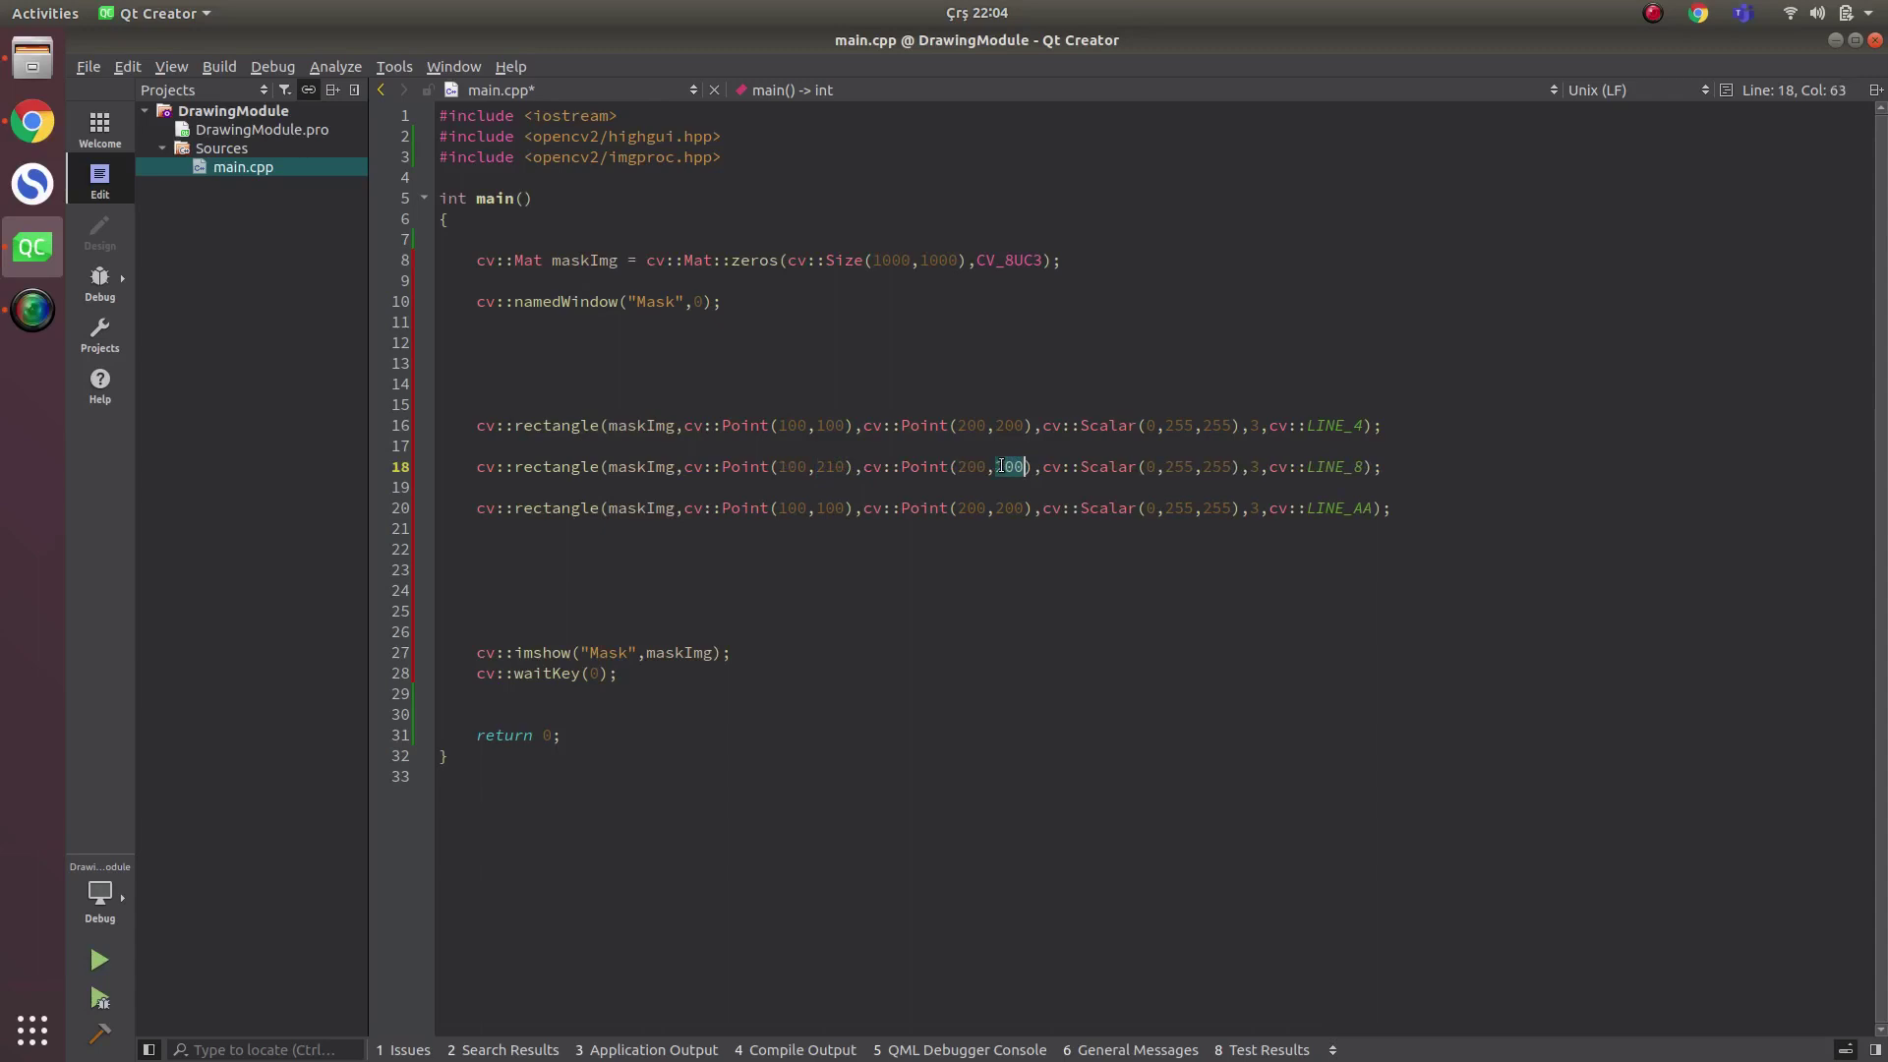
pyautogui.write('310')
pyautogui.doubleClick(830, 507)
pyautogui.write('310')
pyautogui.doubleClick(1014, 507)
pyautogui.write('420')
# - Build and run, maximize the Mask window, and compare the three rectangles' edge drawing
pyautogui.hotkey('ctrl', 'r')
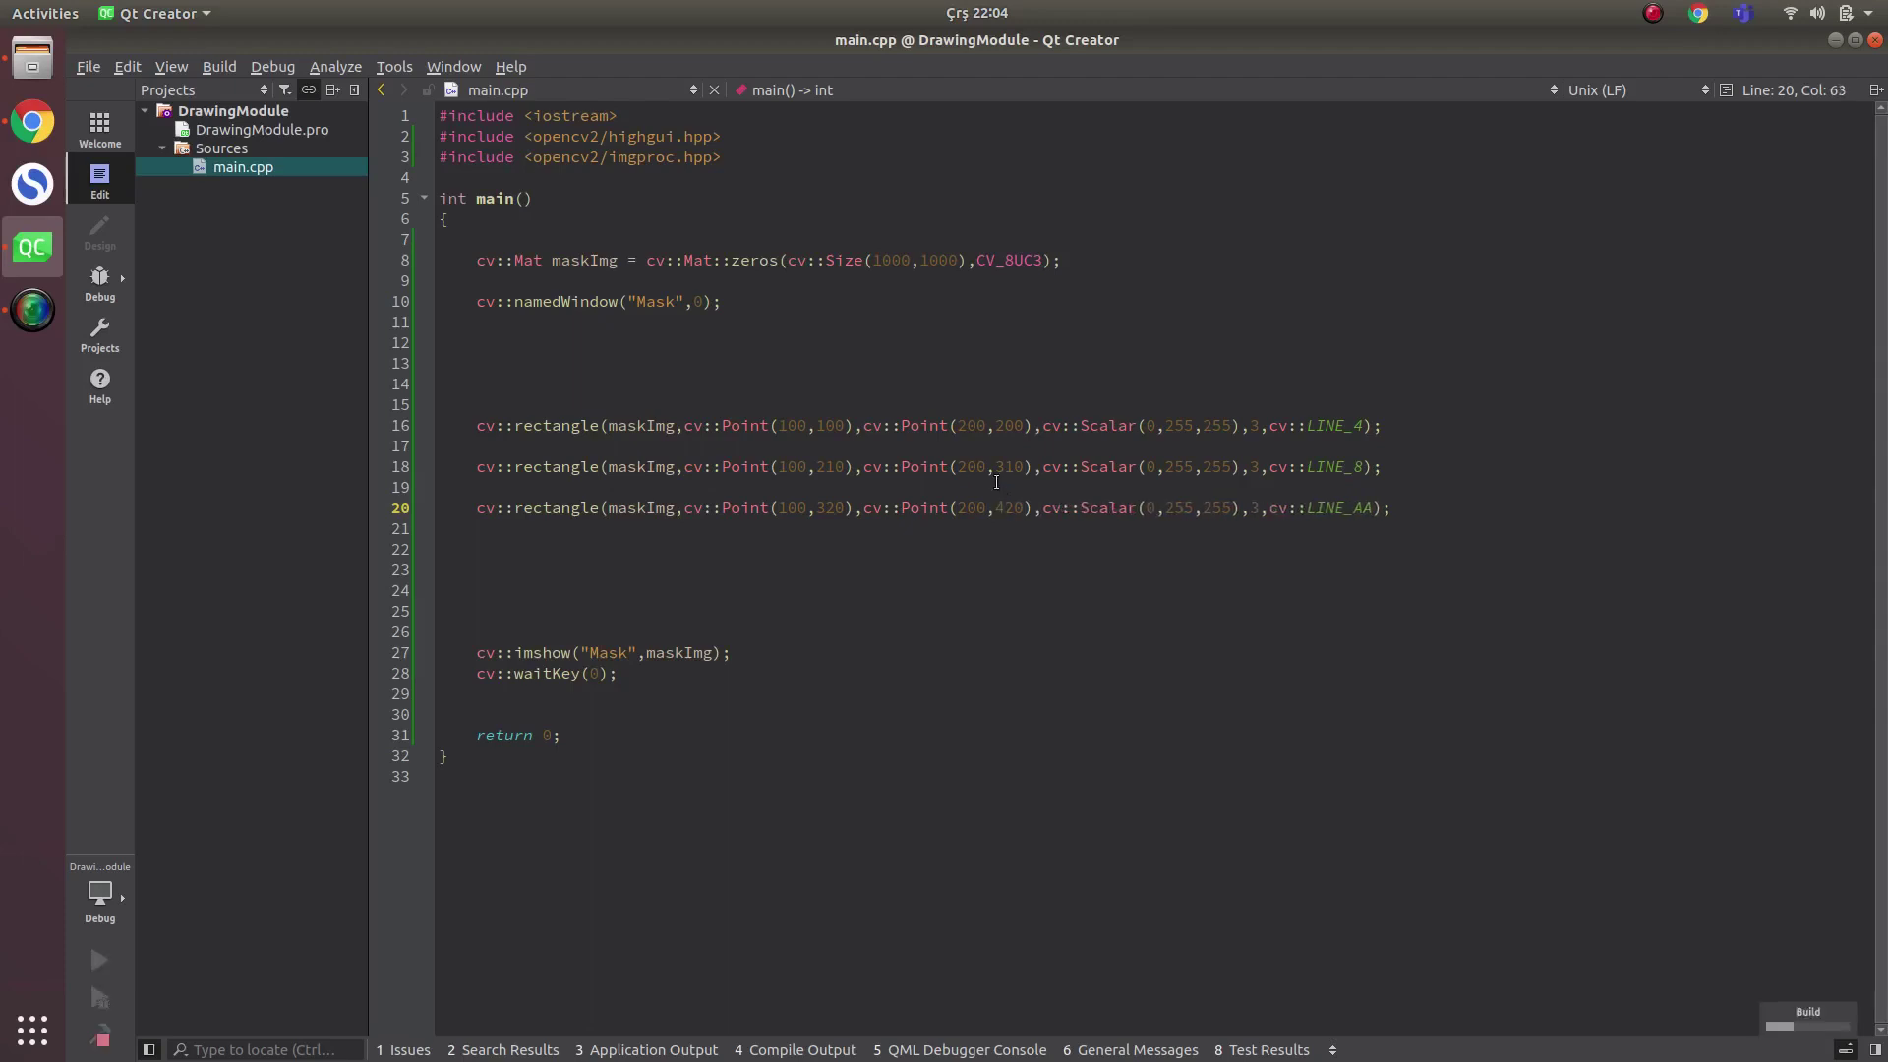
pyautogui.moveTo(330, 70); pyautogui.dragTo(1238, 349)
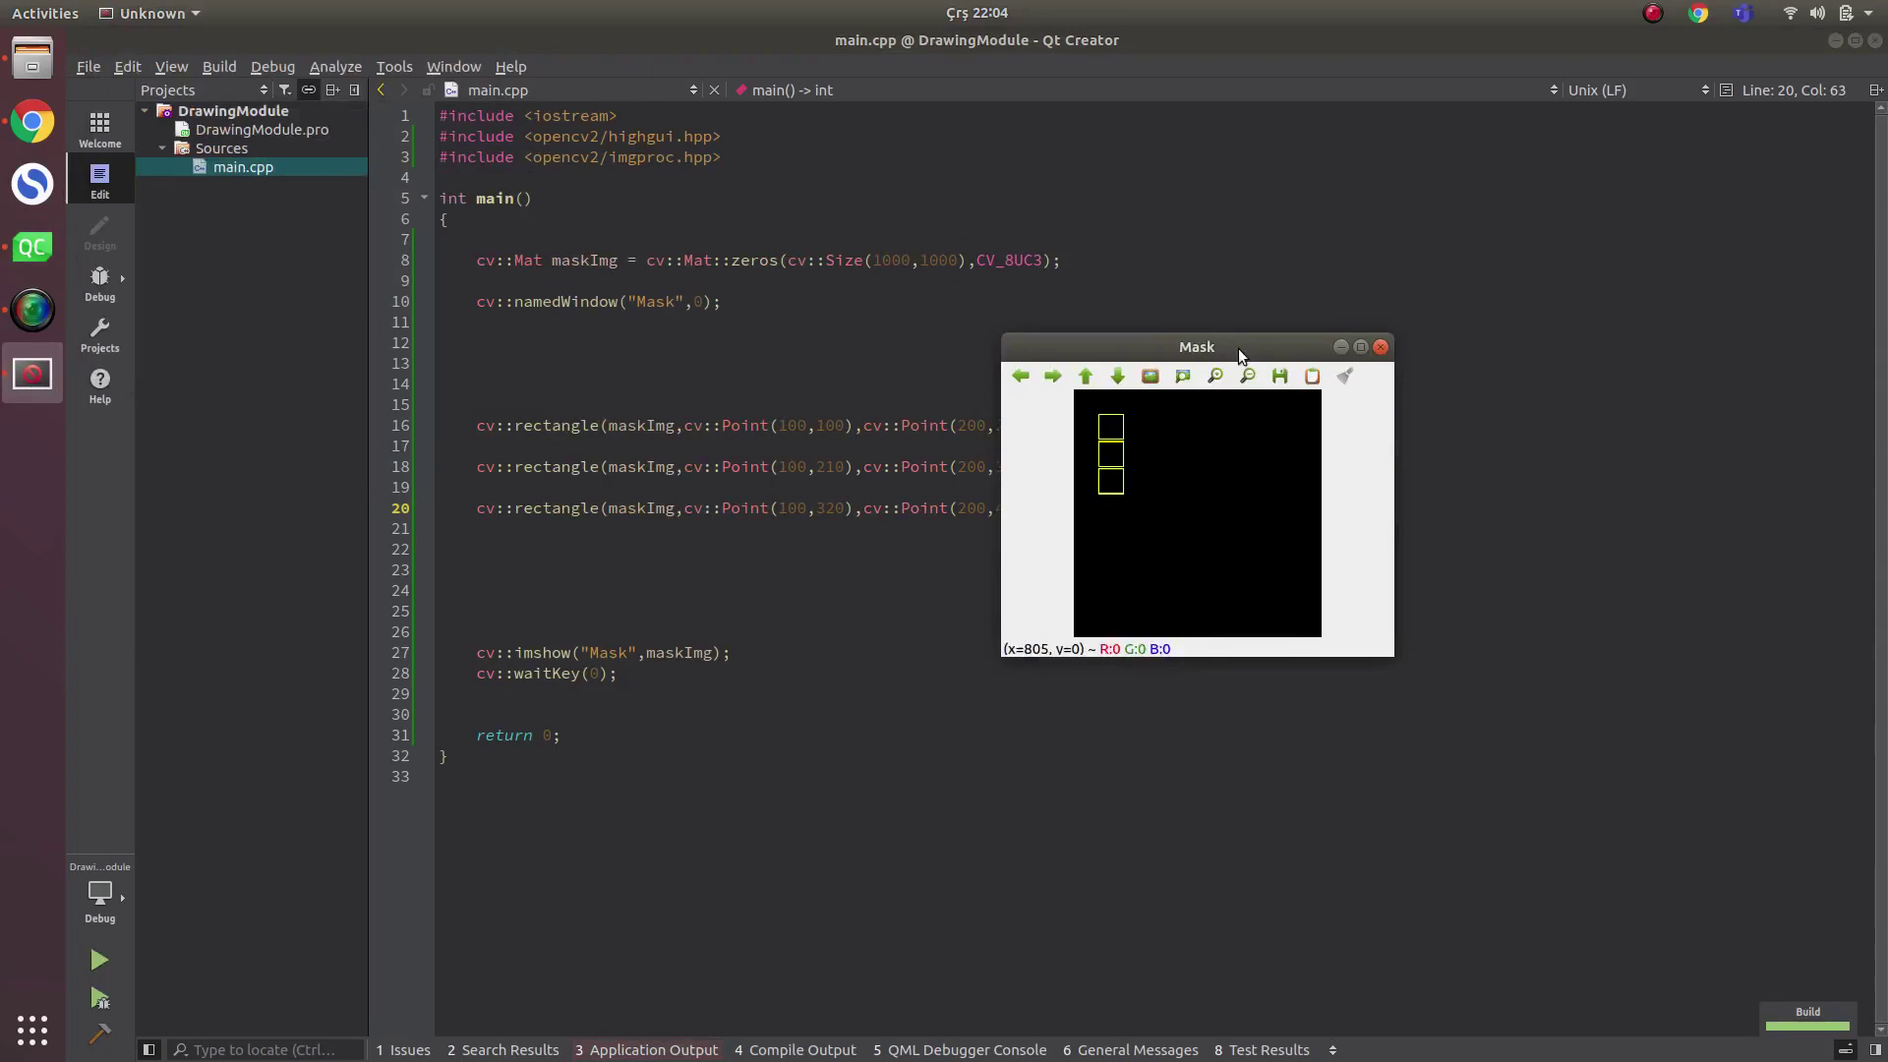
pyautogui.doubleClick(1238, 348)
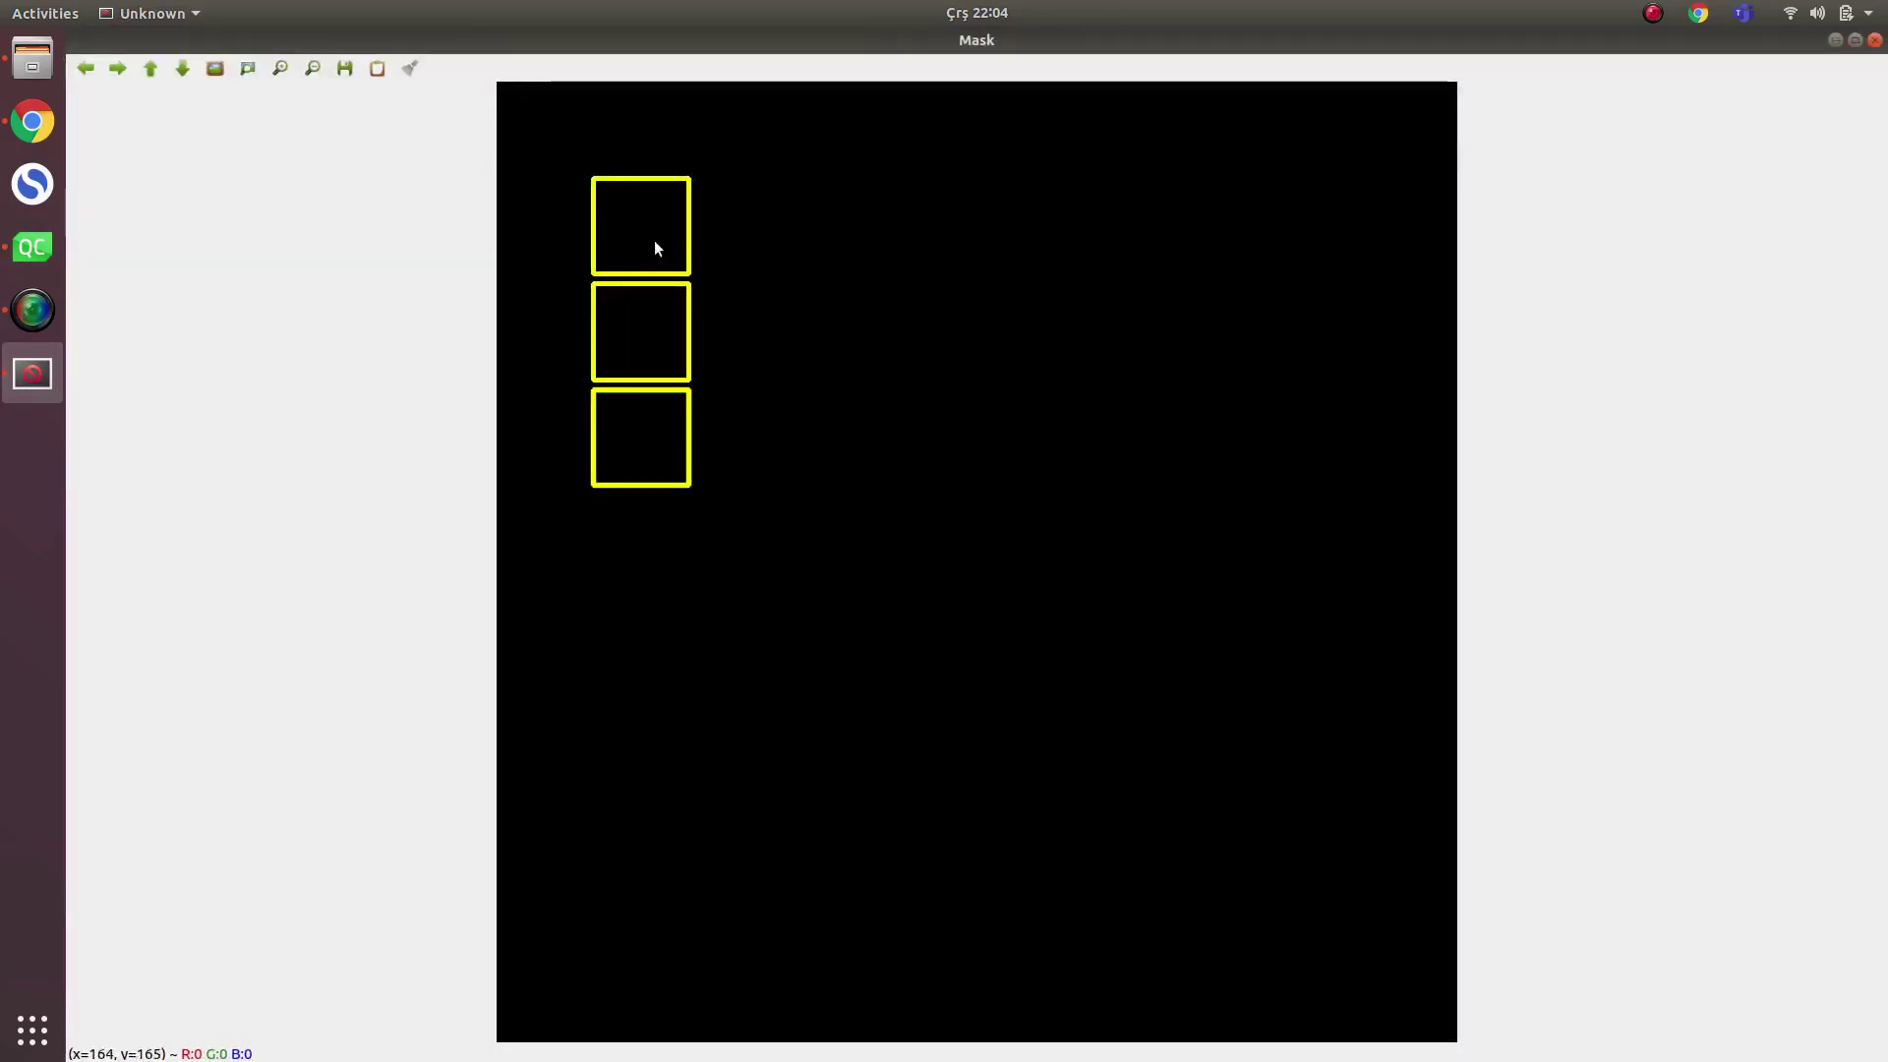
pyautogui.scroll(3, 610, 229)
pyautogui.scroll(3, 610, 228)
pyautogui.scroll(2, 668, 276)
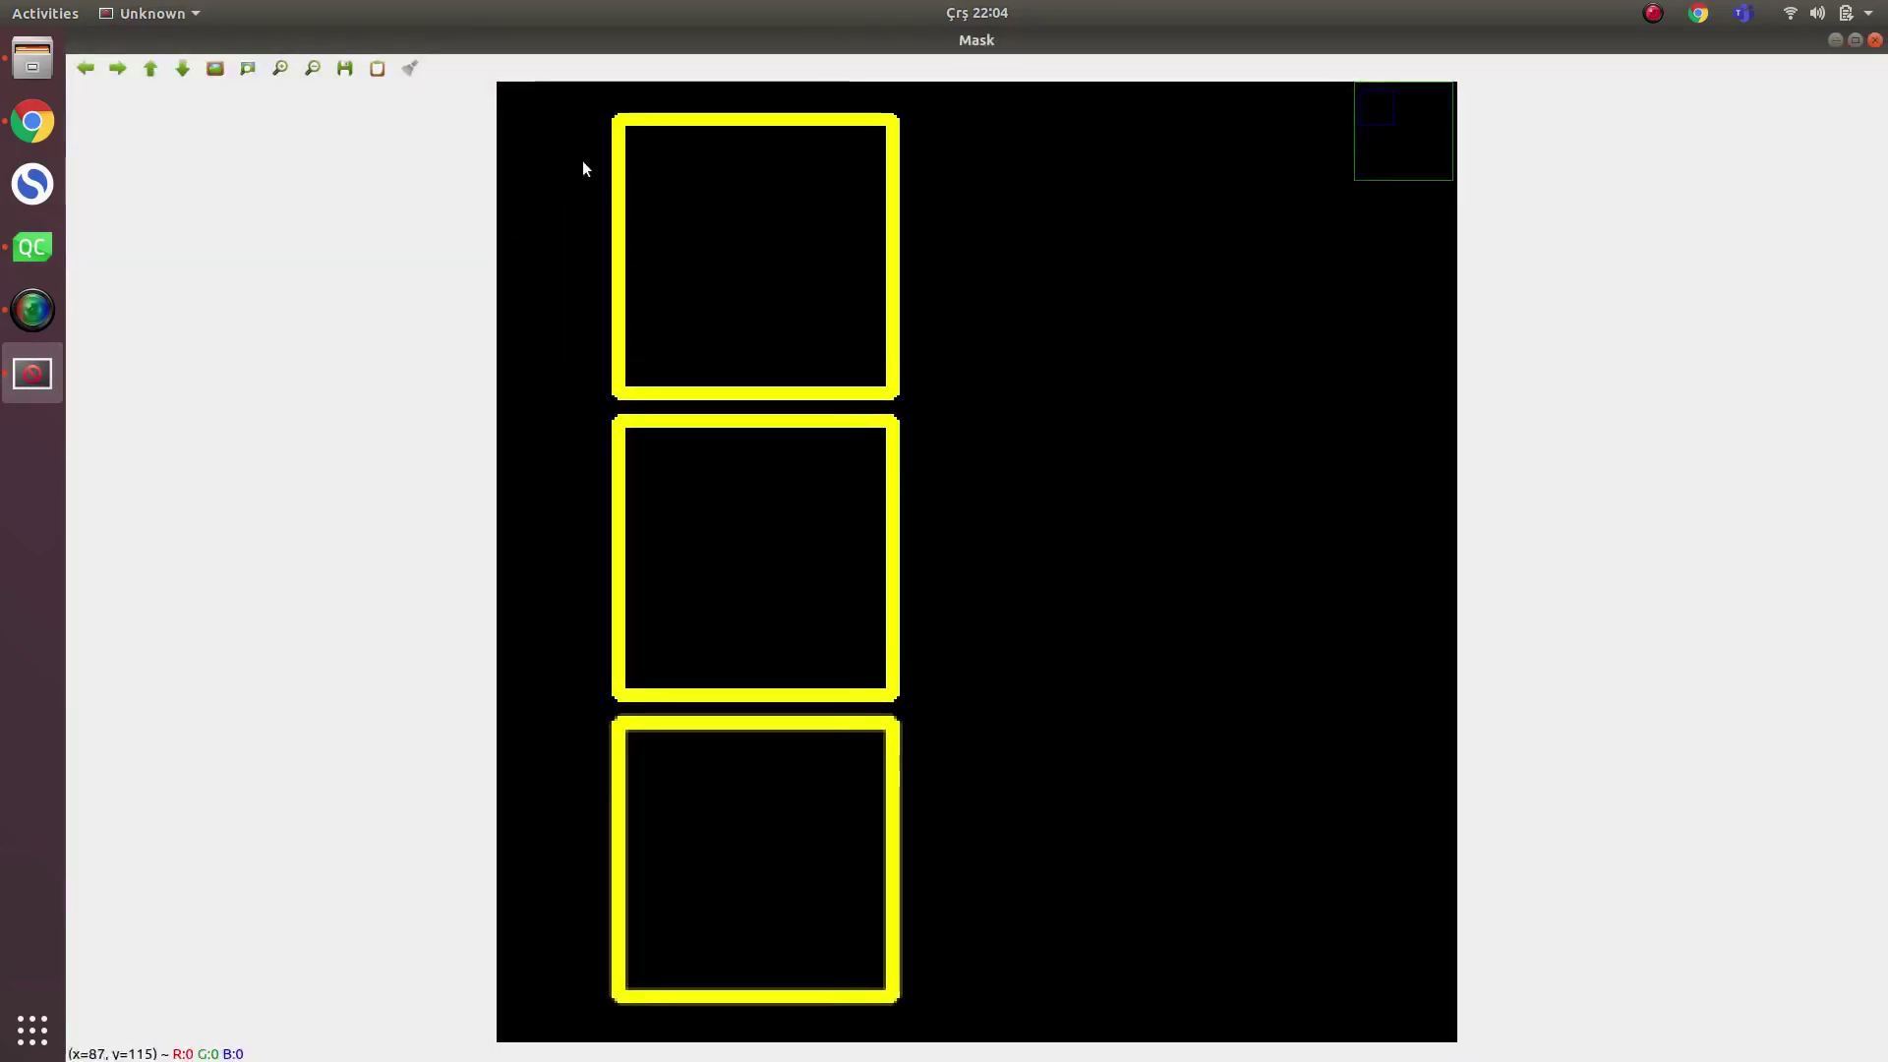
pyautogui.scroll(3, 582, 169)
pyautogui.scroll(2, 621, 221)
pyautogui.scroll(-2, 763, 426)
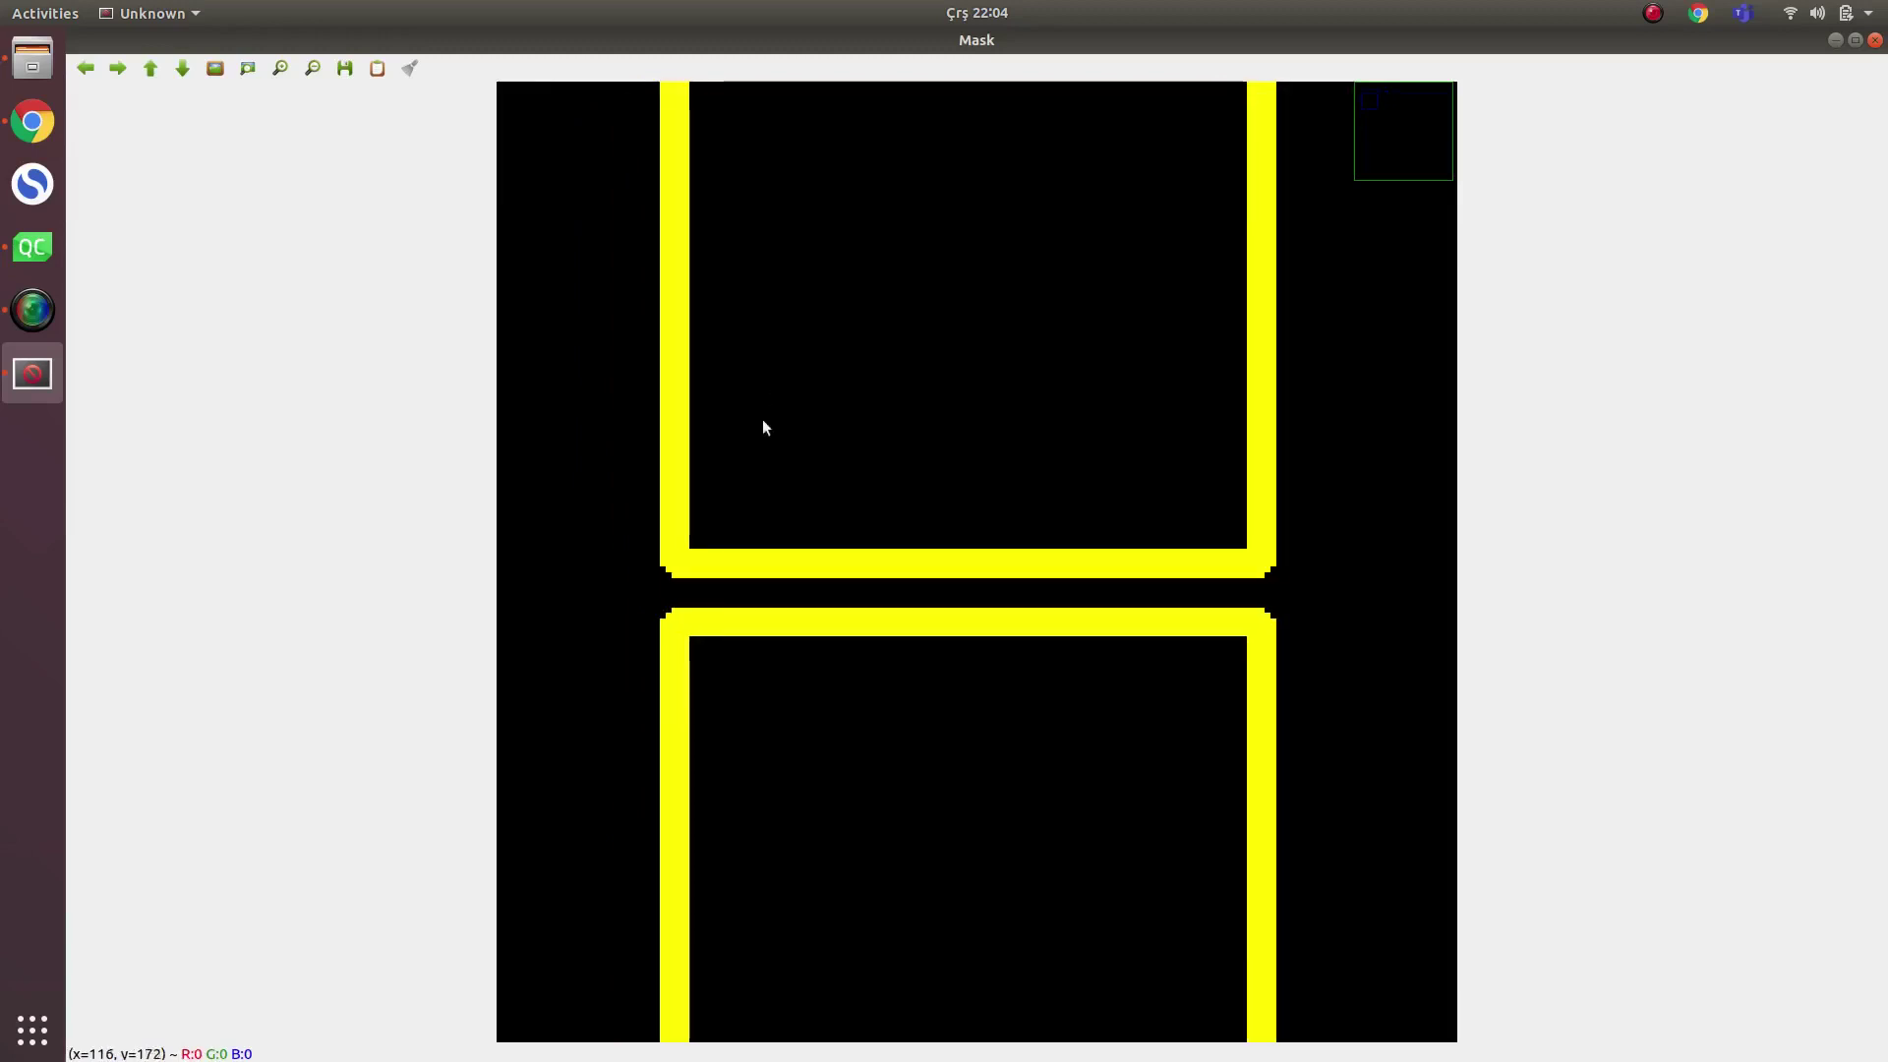
pyautogui.scroll(3, 763, 426)
pyautogui.scroll(3, 750, 545)
pyautogui.scroll(4, 814, 637)
pyautogui.scroll(2, 898, 588)
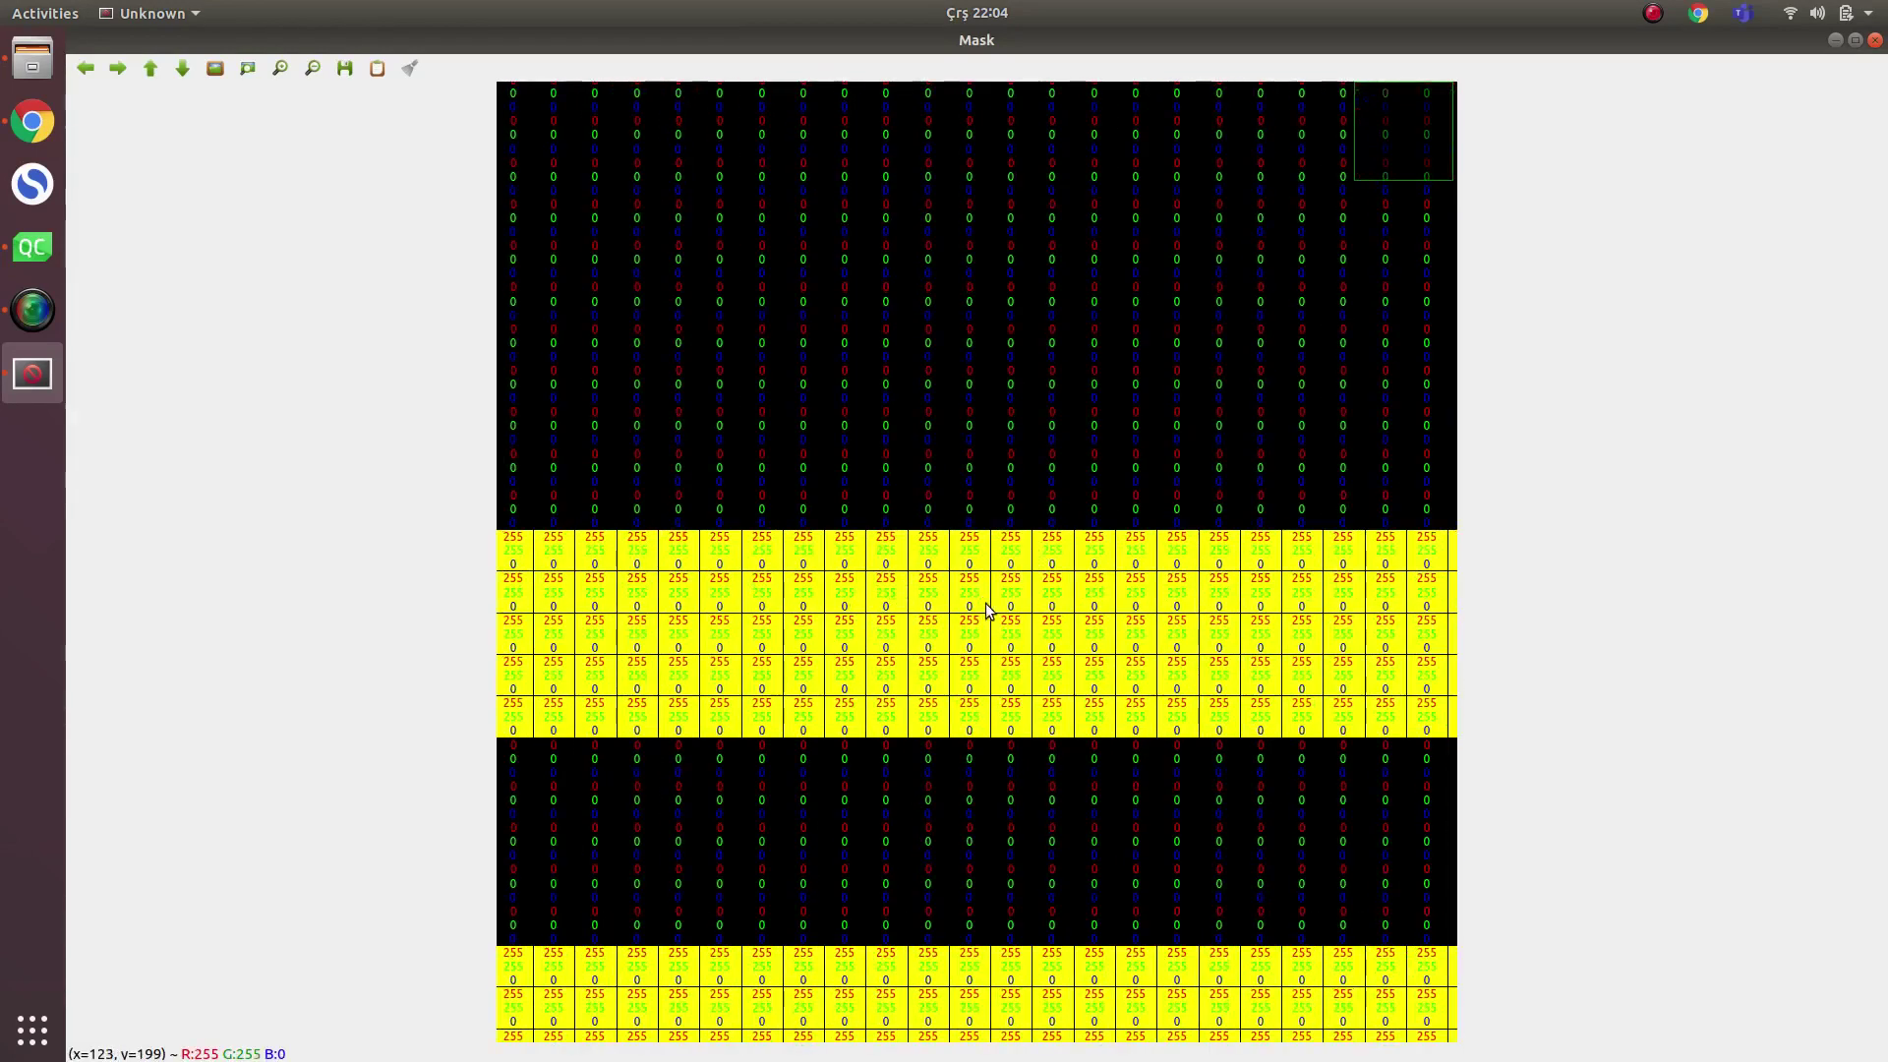
pyautogui.click(32, 247)
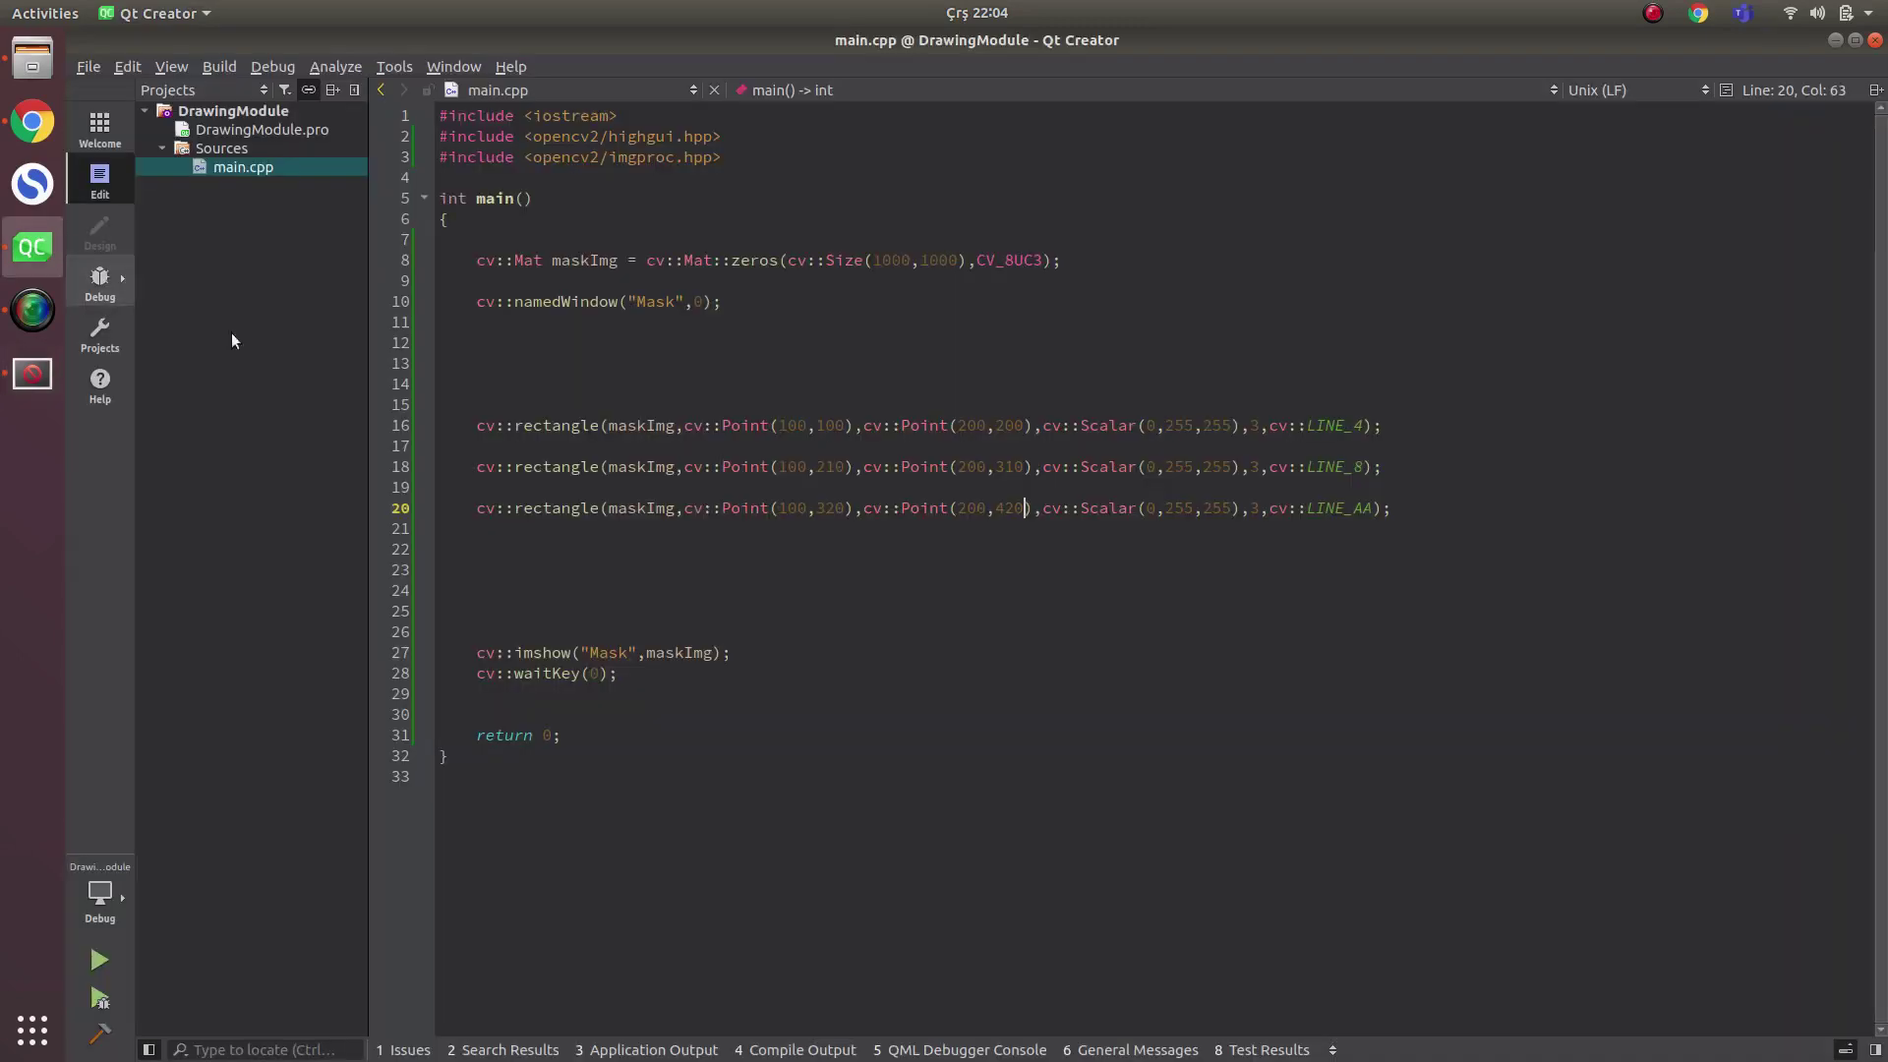
pyautogui.click(1837, 40)
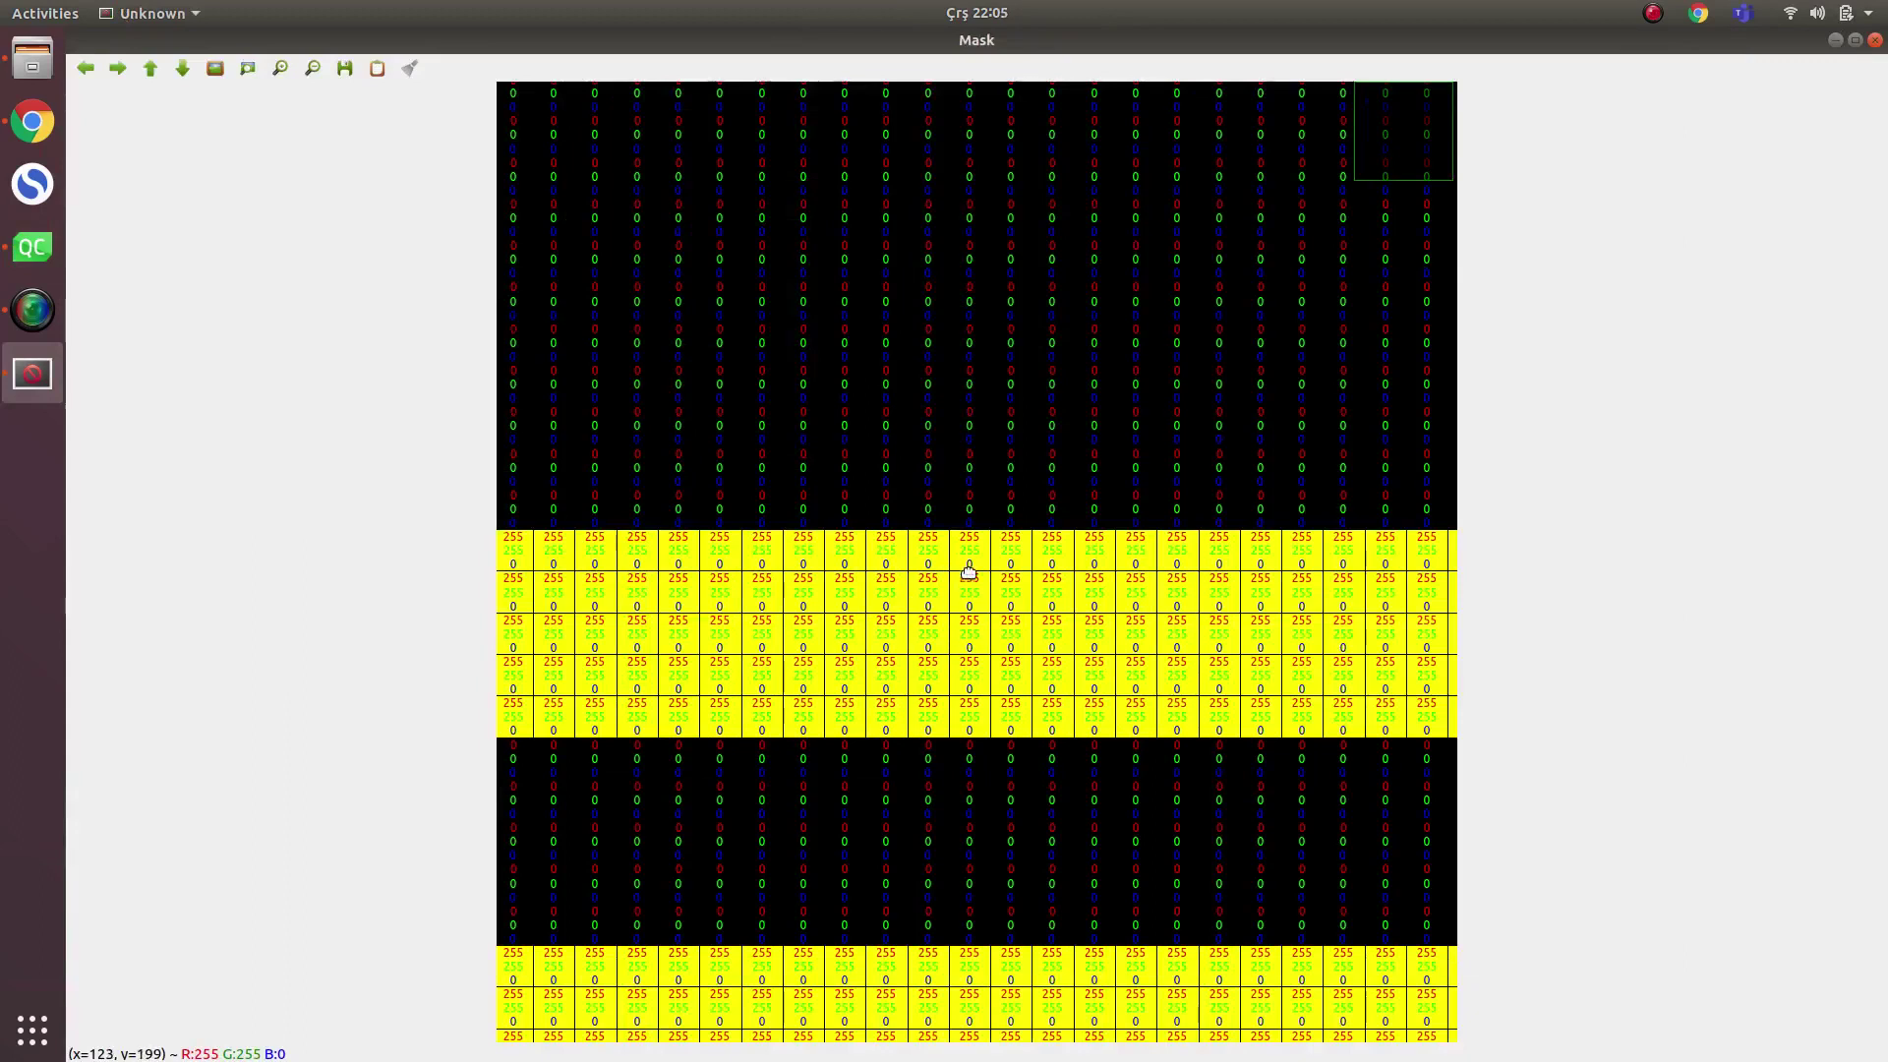
pyautogui.scroll(-1, 934, 549)
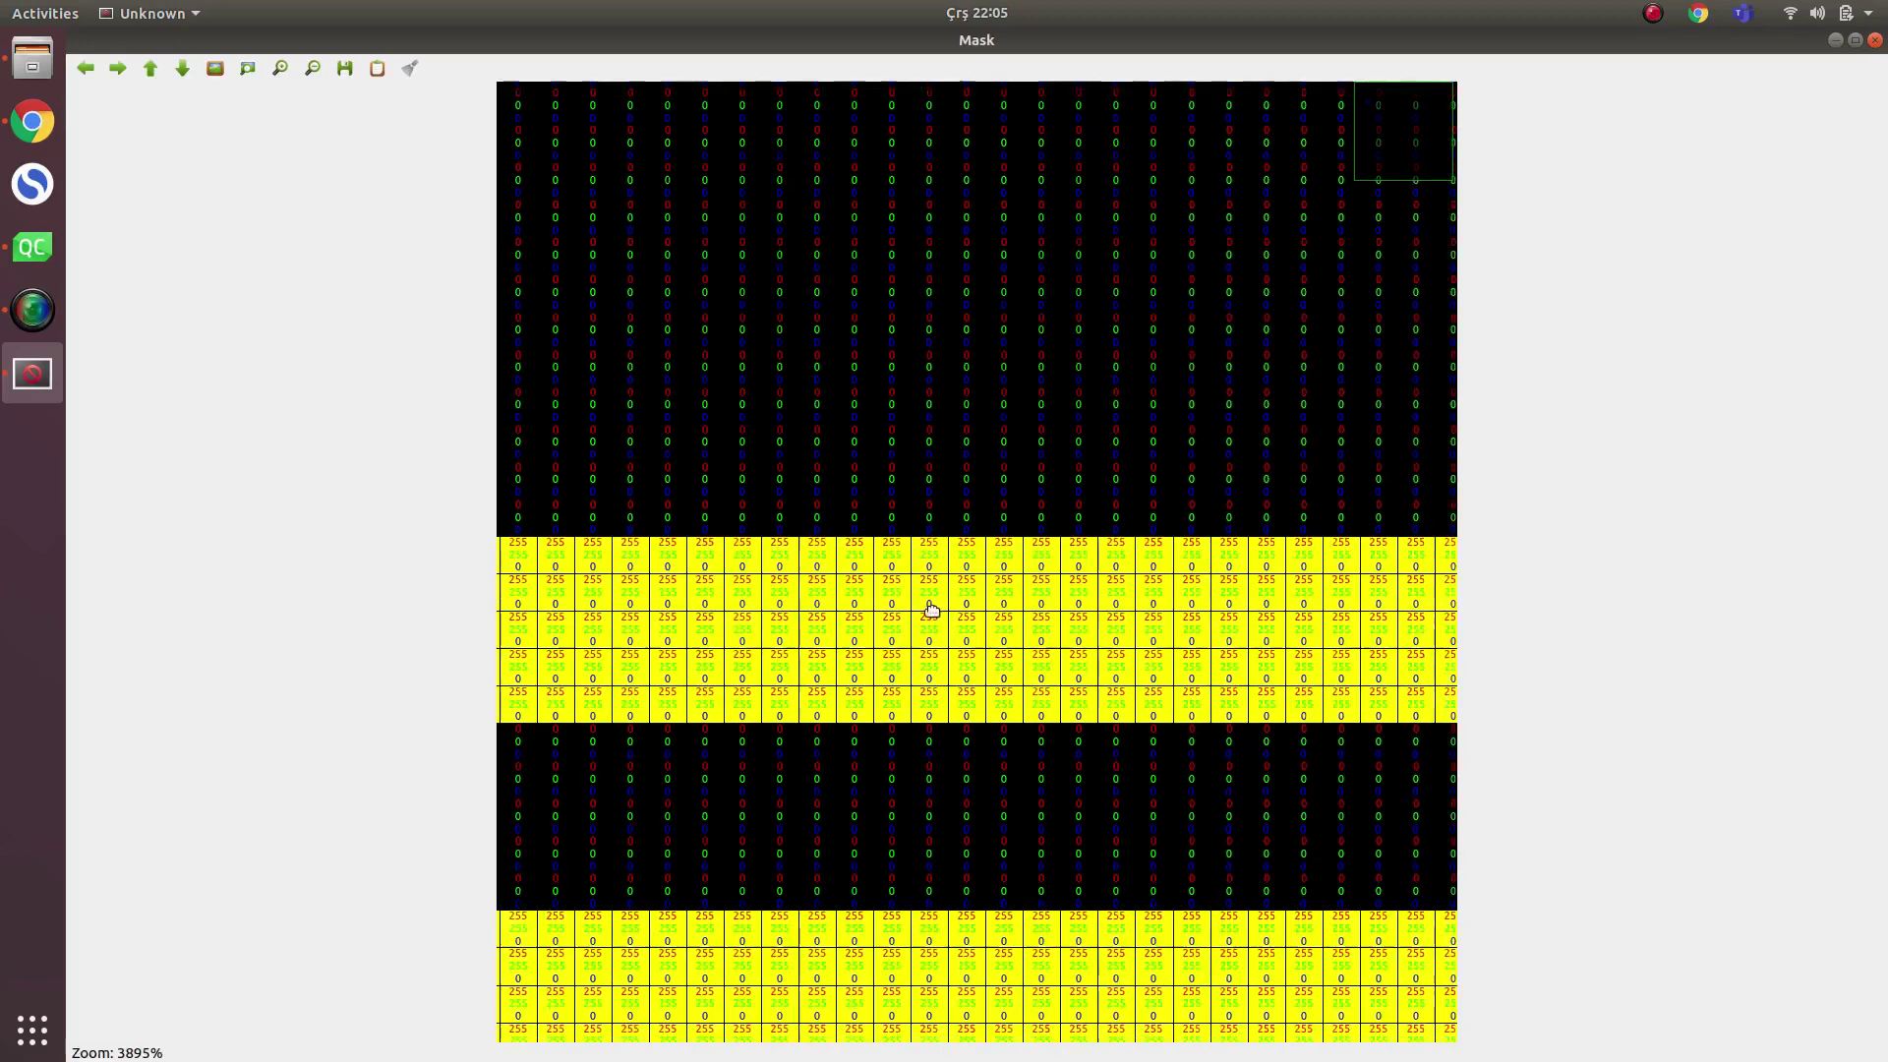
pyautogui.scroll(-8, 913, 637)
pyautogui.scroll(3, 583, 311)
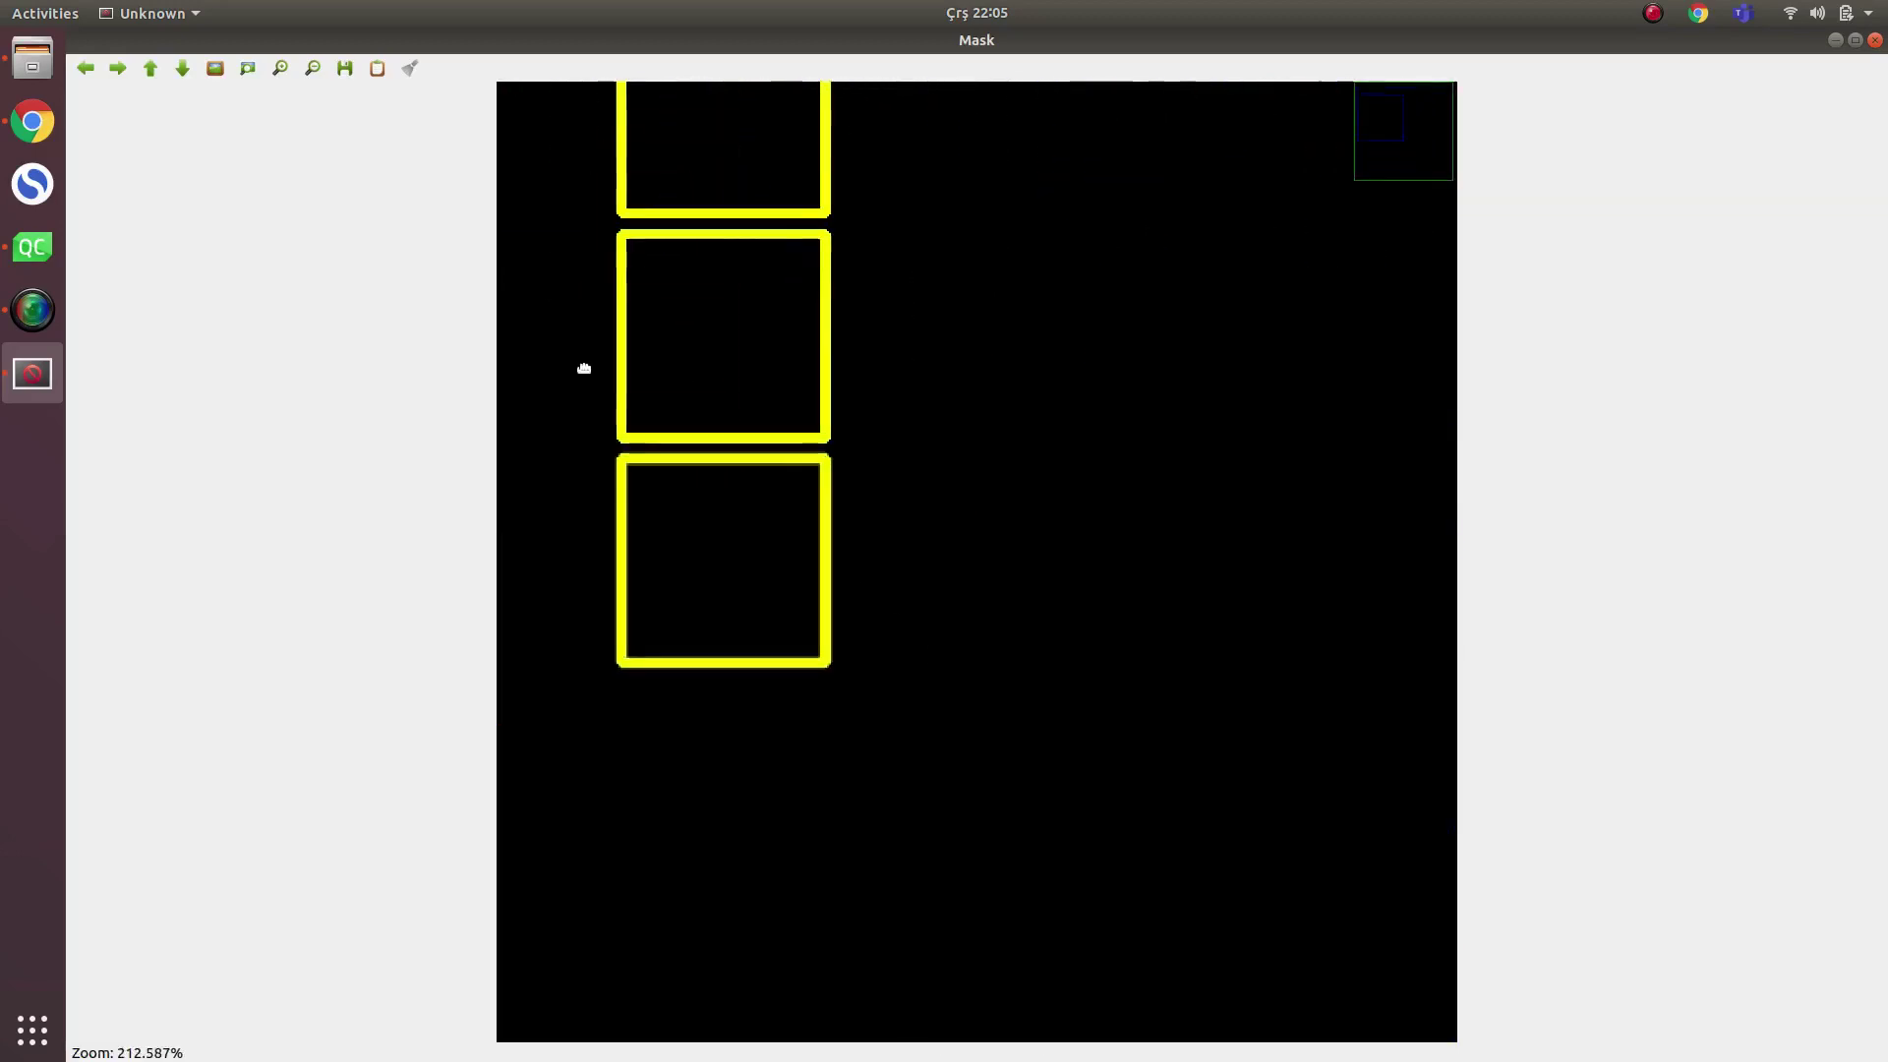
pyautogui.scroll(3, 665, 443)
pyautogui.scroll(2, 738, 414)
pyautogui.scroll(2, 856, 439)
pyautogui.scroll(-5, 856, 440)
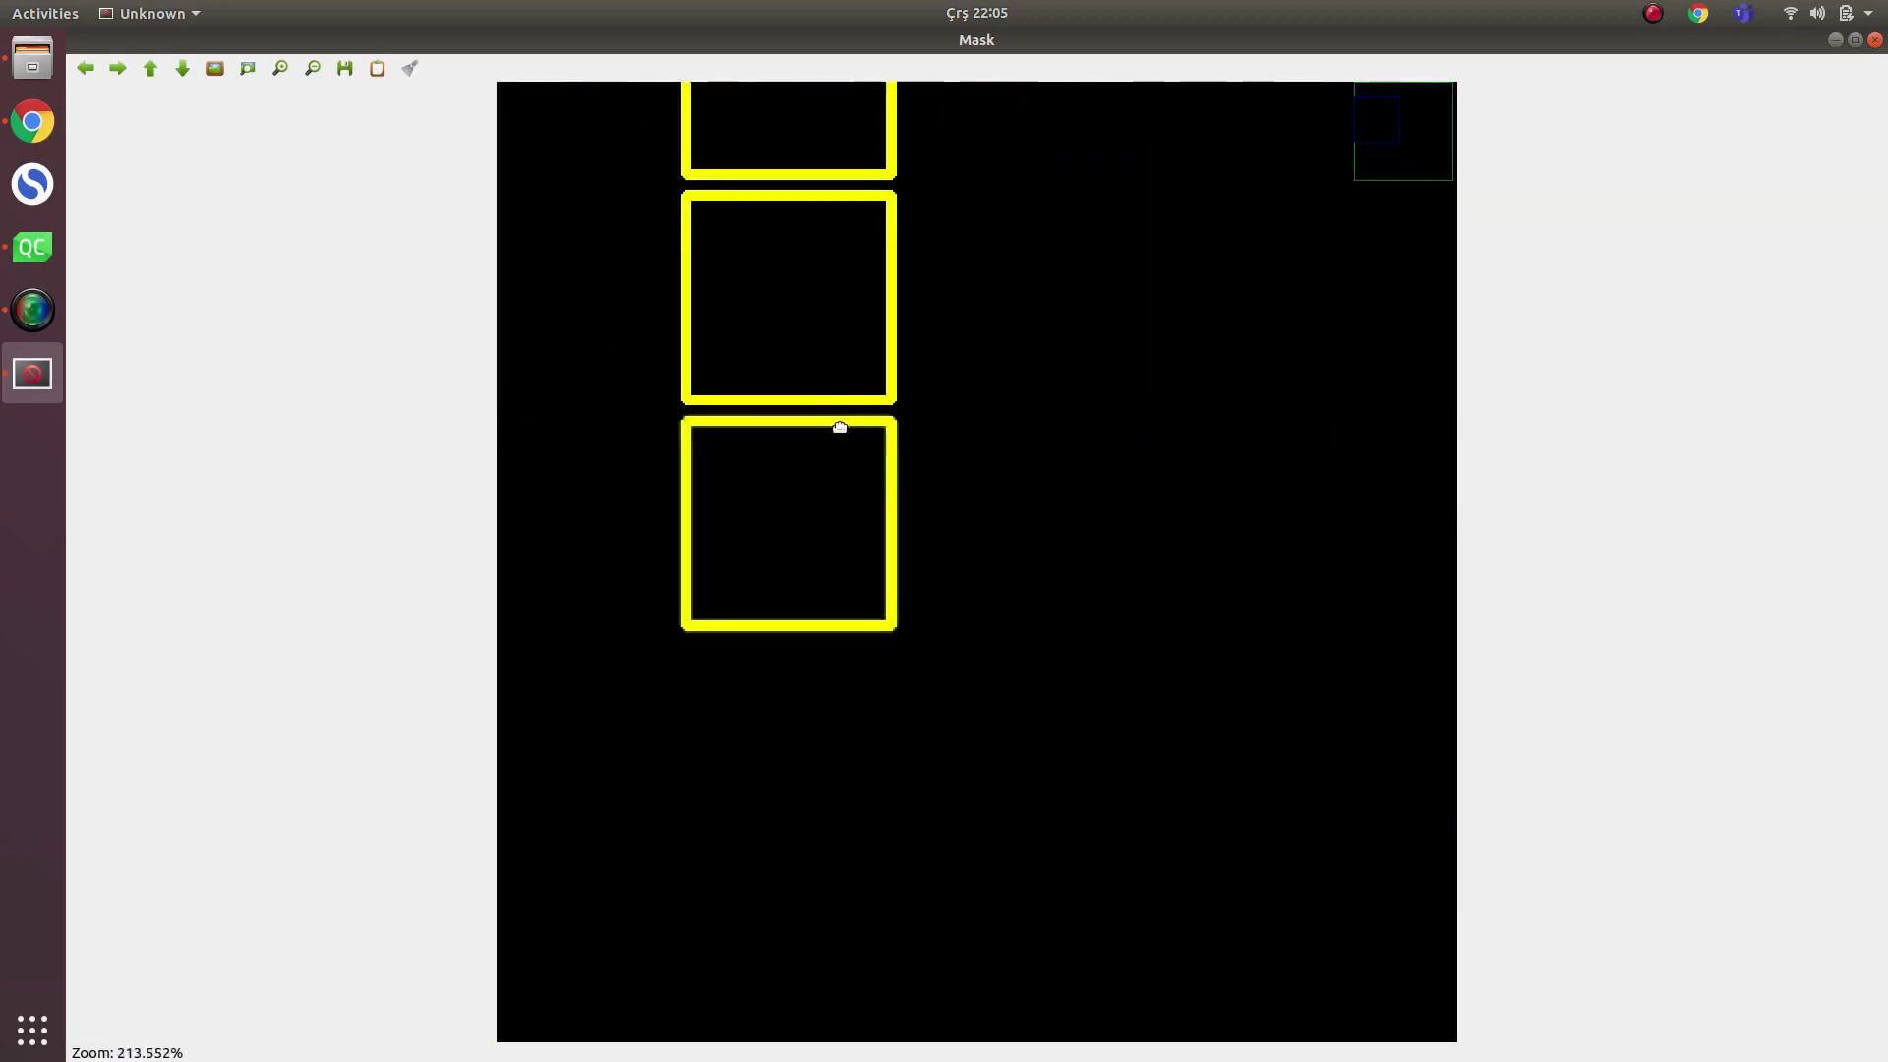
pyautogui.scroll(-4, 796, 370)
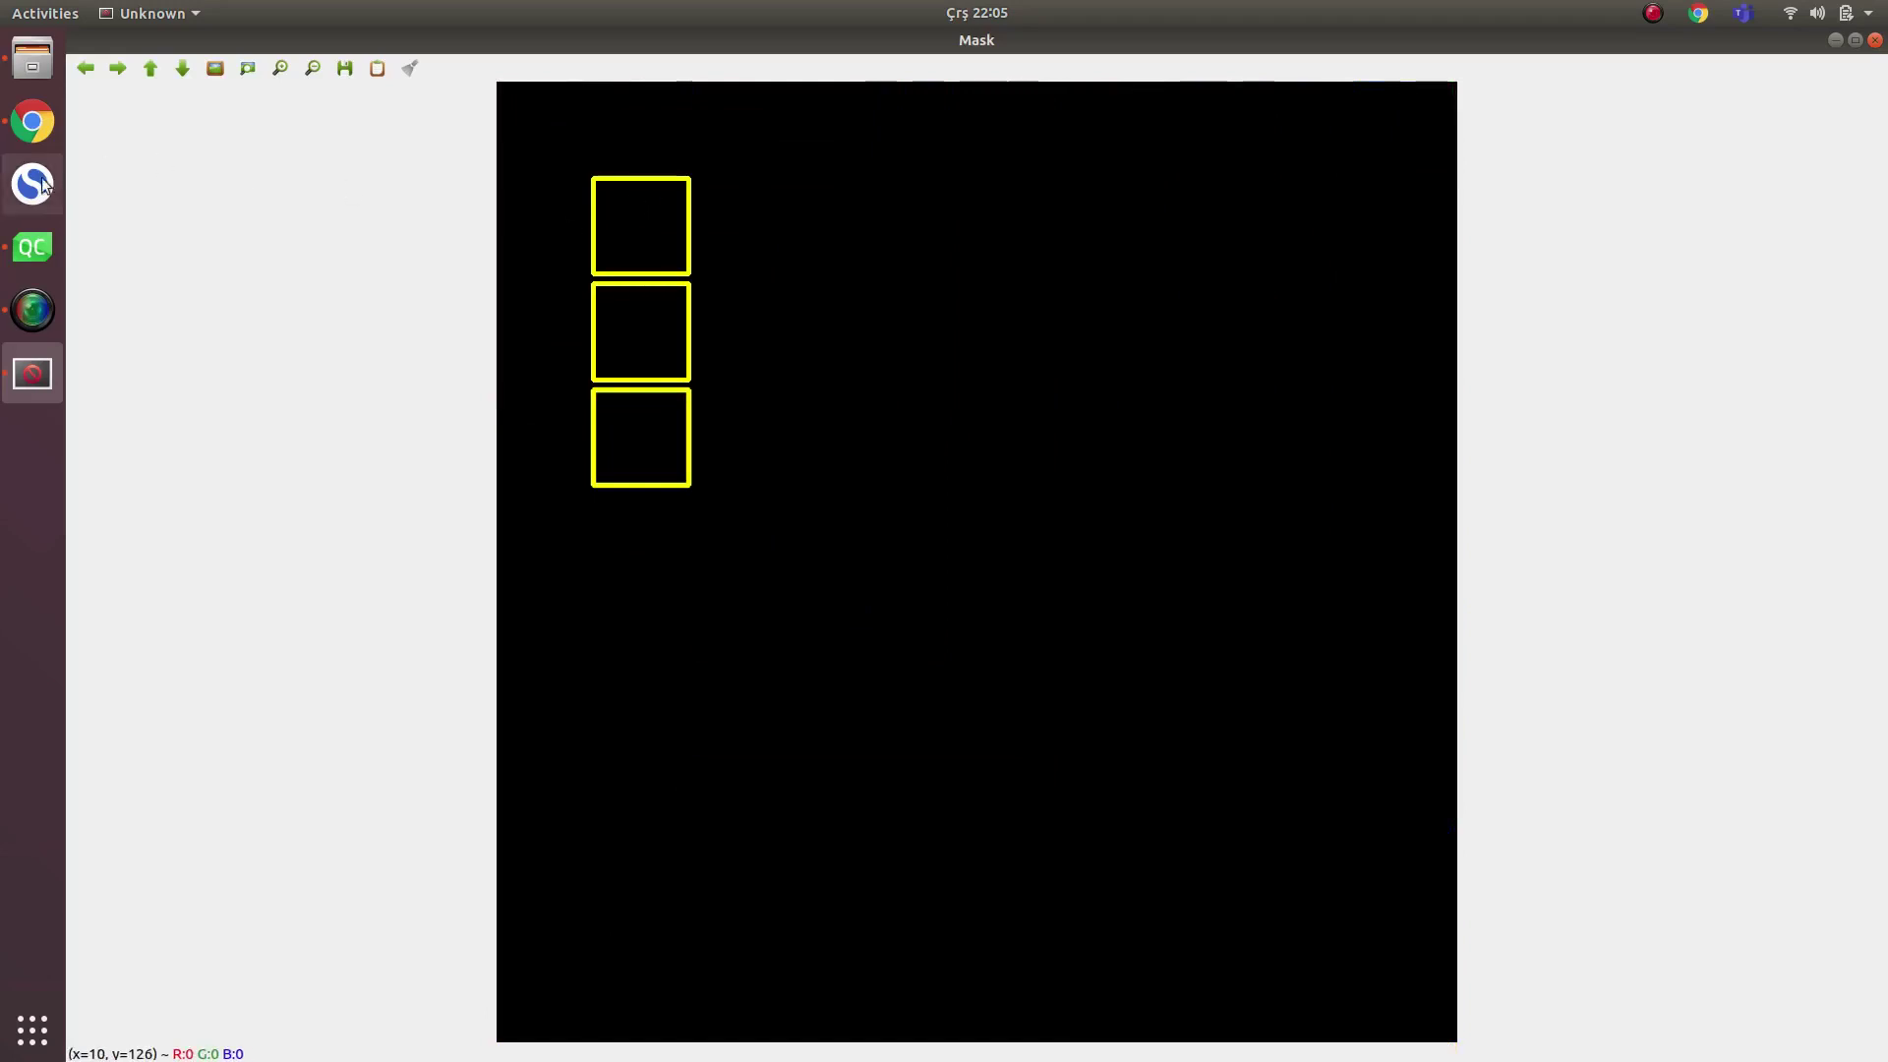
pyautogui.click(33, 245)
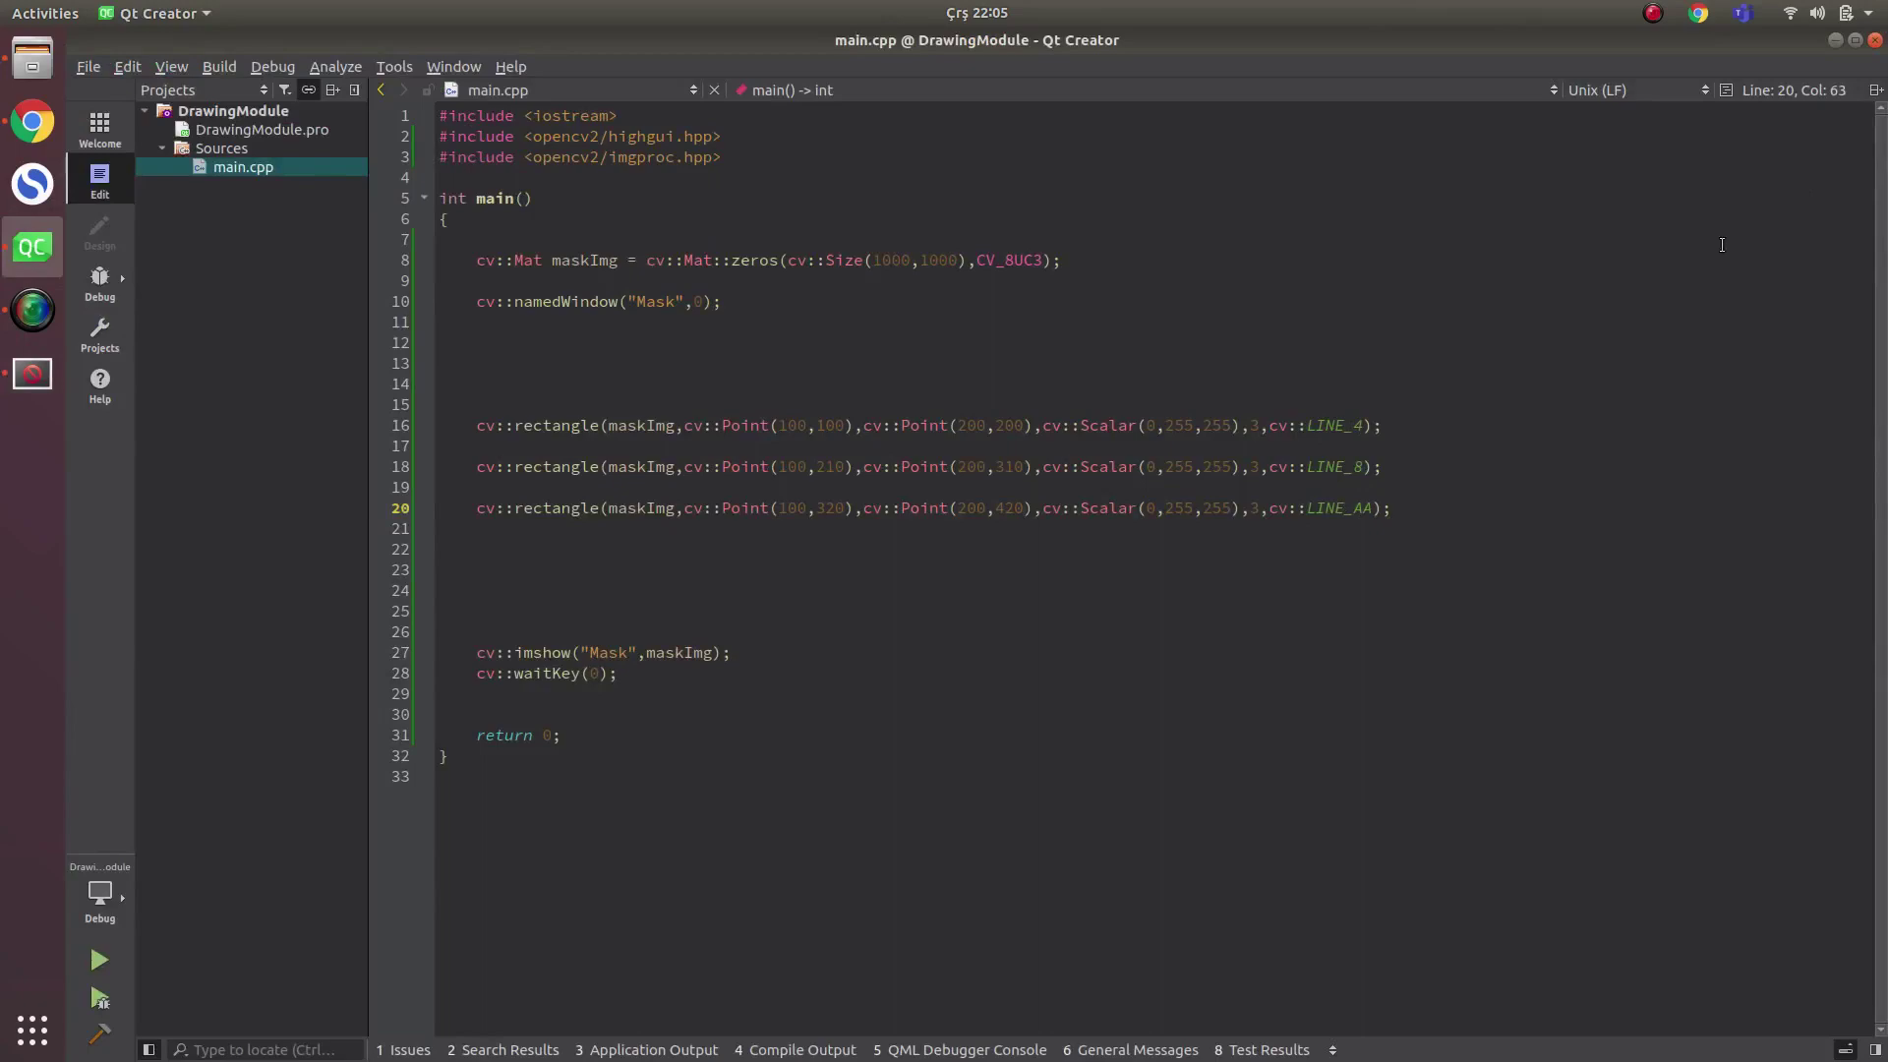
# - Inspect a rectangle corner up close in Mask, then close it with Esc and return to main.cpp
pyautogui.click(33, 372)
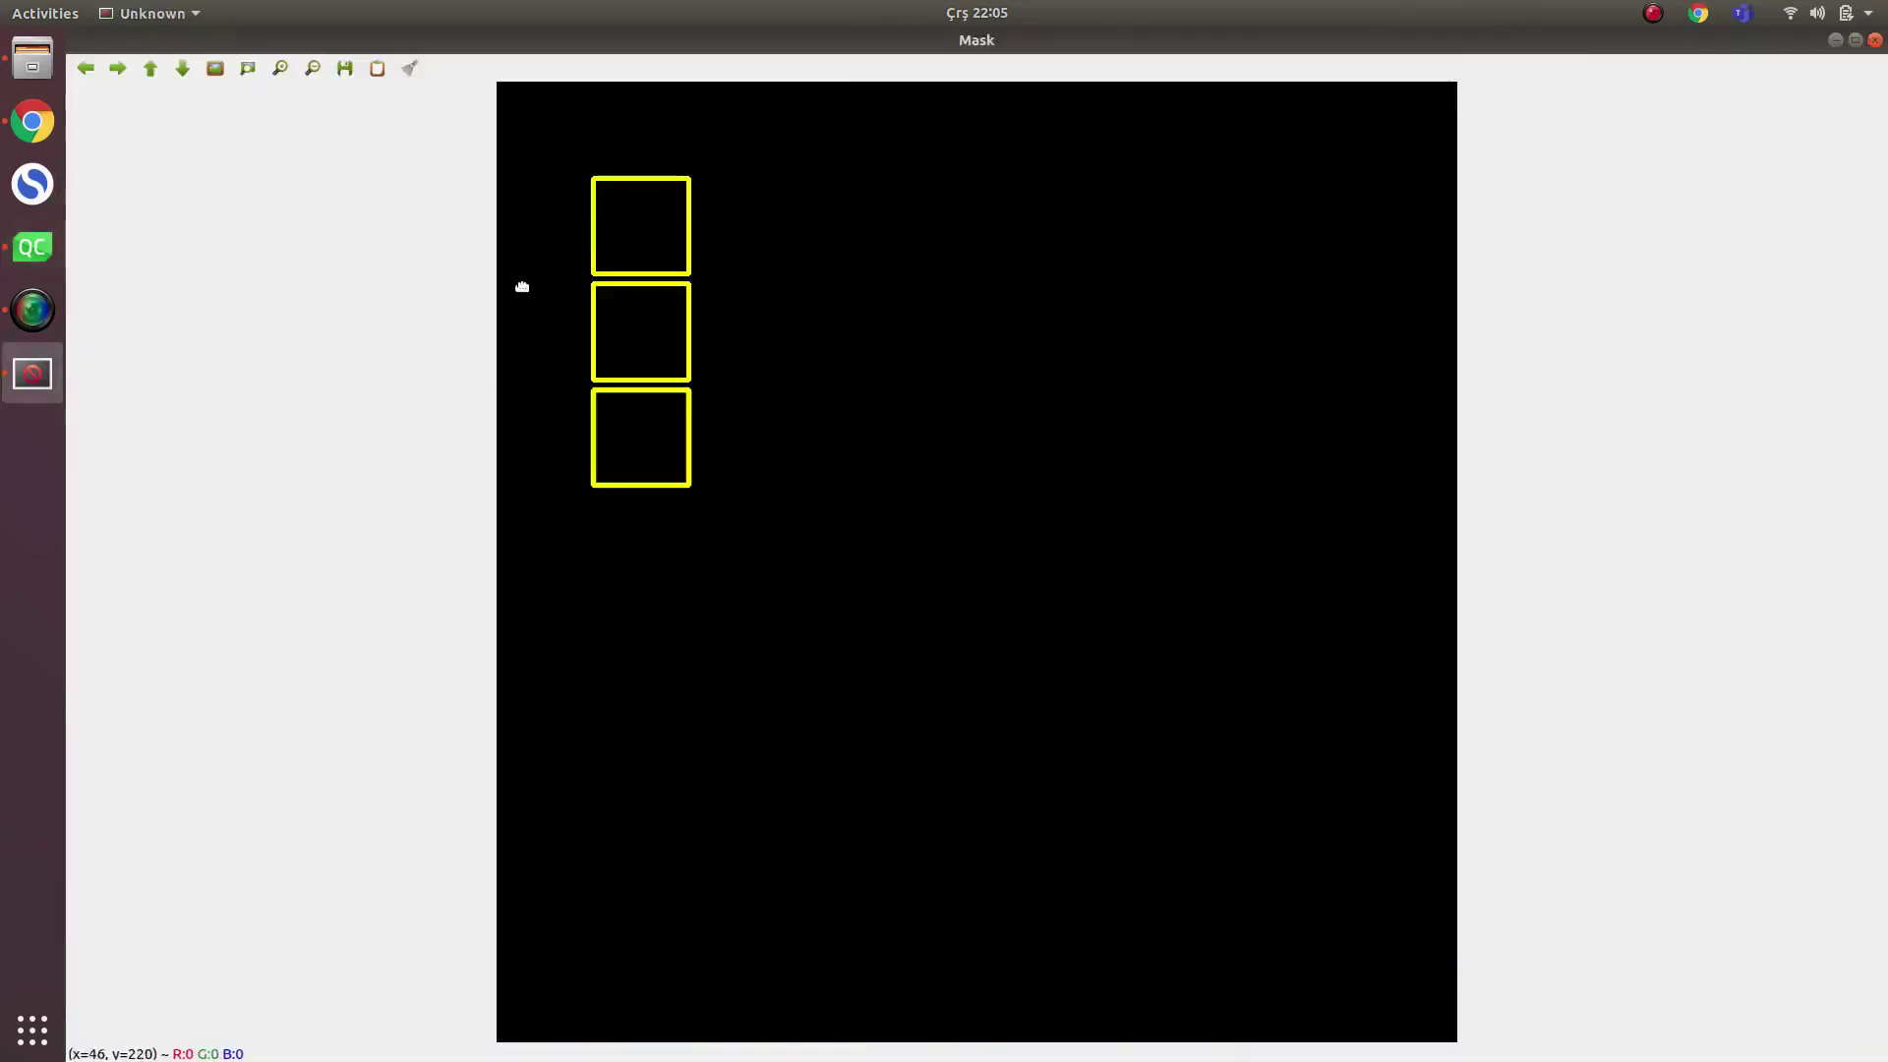
pyautogui.scroll(3, 523, 288)
pyautogui.scroll(3, 541, 293)
pyautogui.scroll(2, 620, 258)
pyautogui.scroll(4, 619, 295)
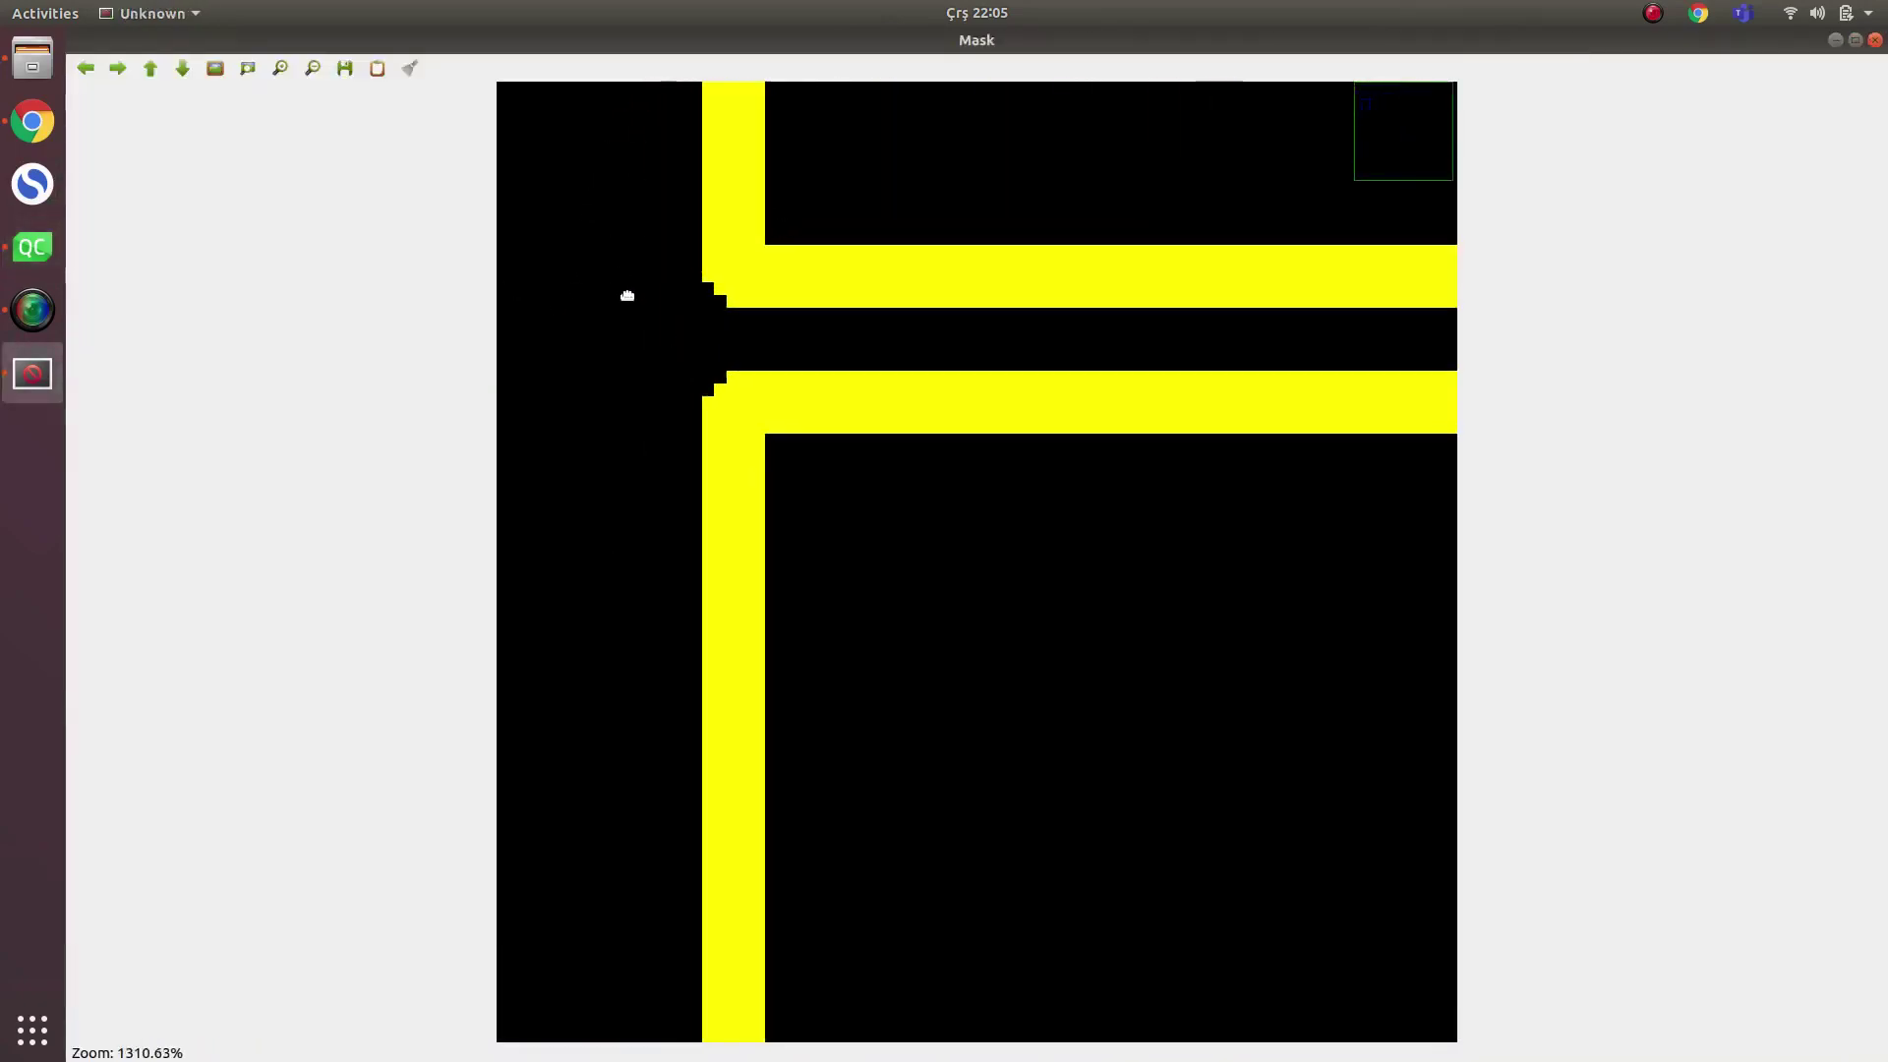
pyautogui.scroll(3, 685, 313)
pyautogui.scroll(2, 684, 313)
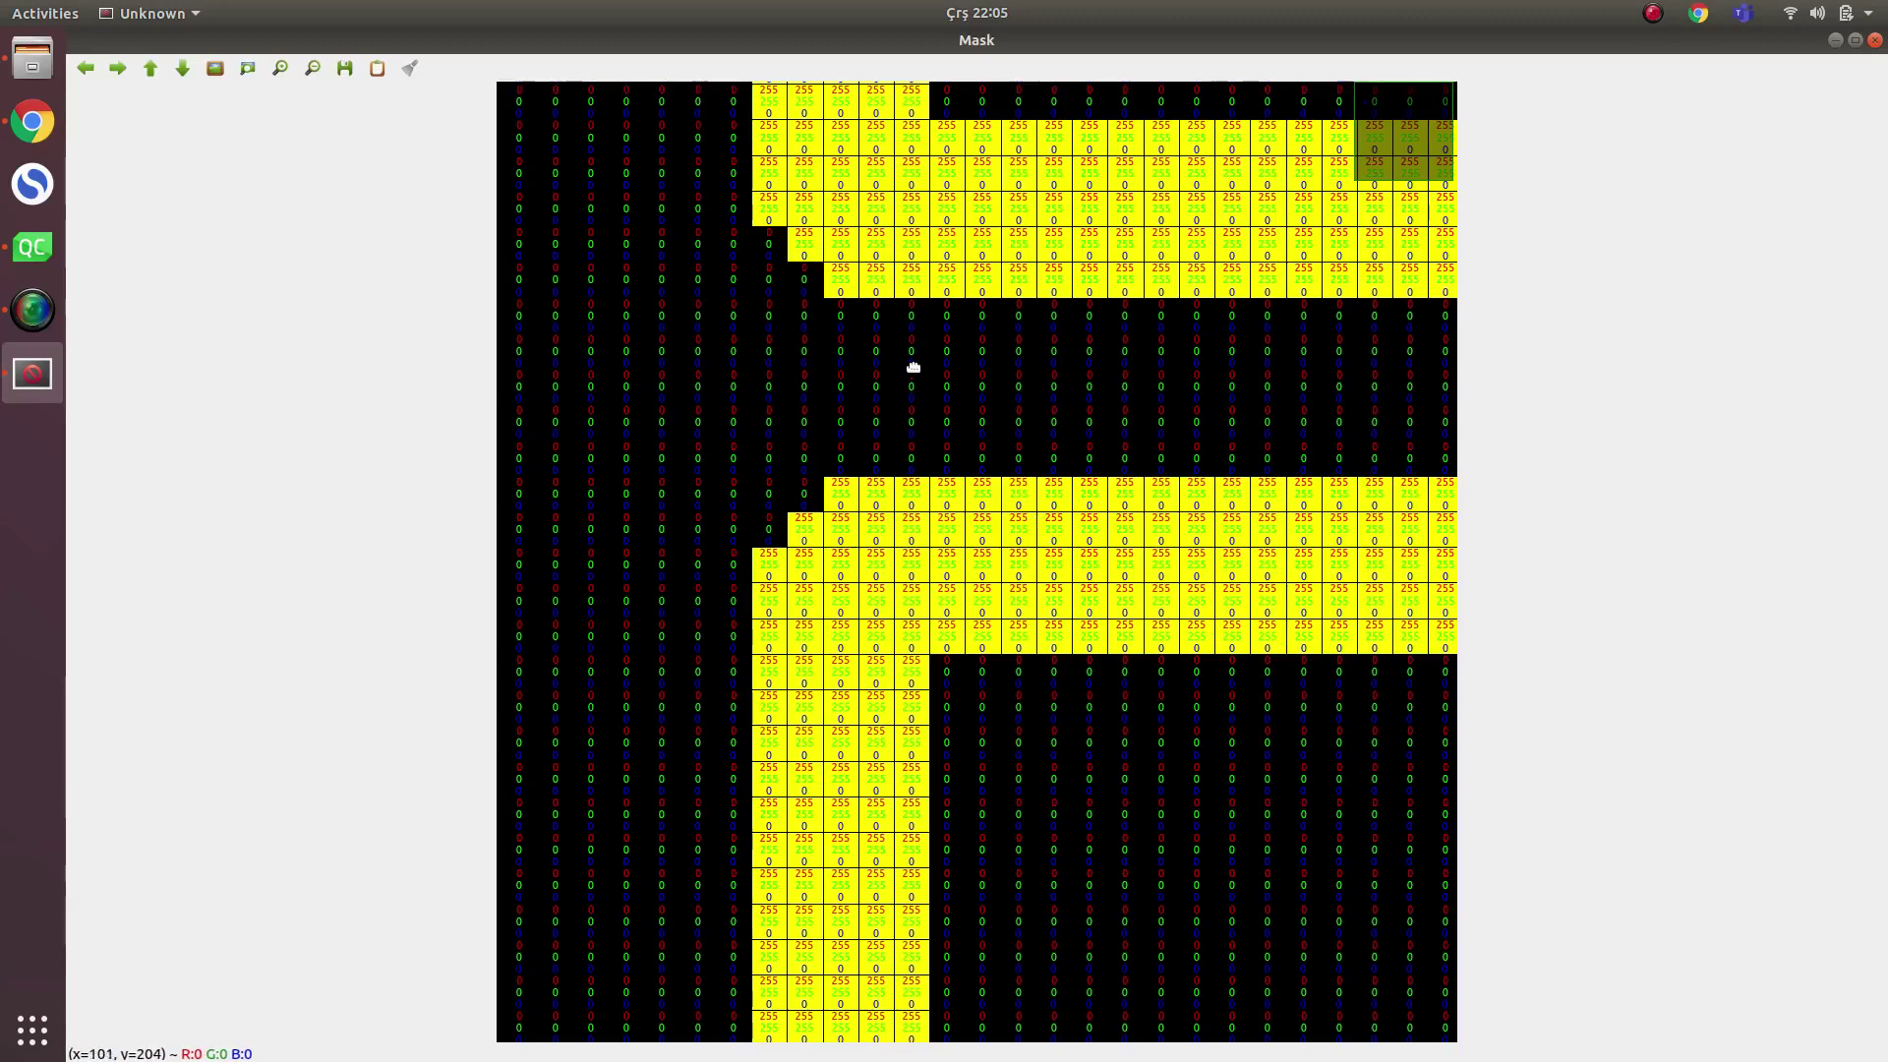
pyautogui.scroll(-1, 986, 385)
pyautogui.scroll(-1, 987, 385)
pyautogui.scroll(-2, 975, 680)
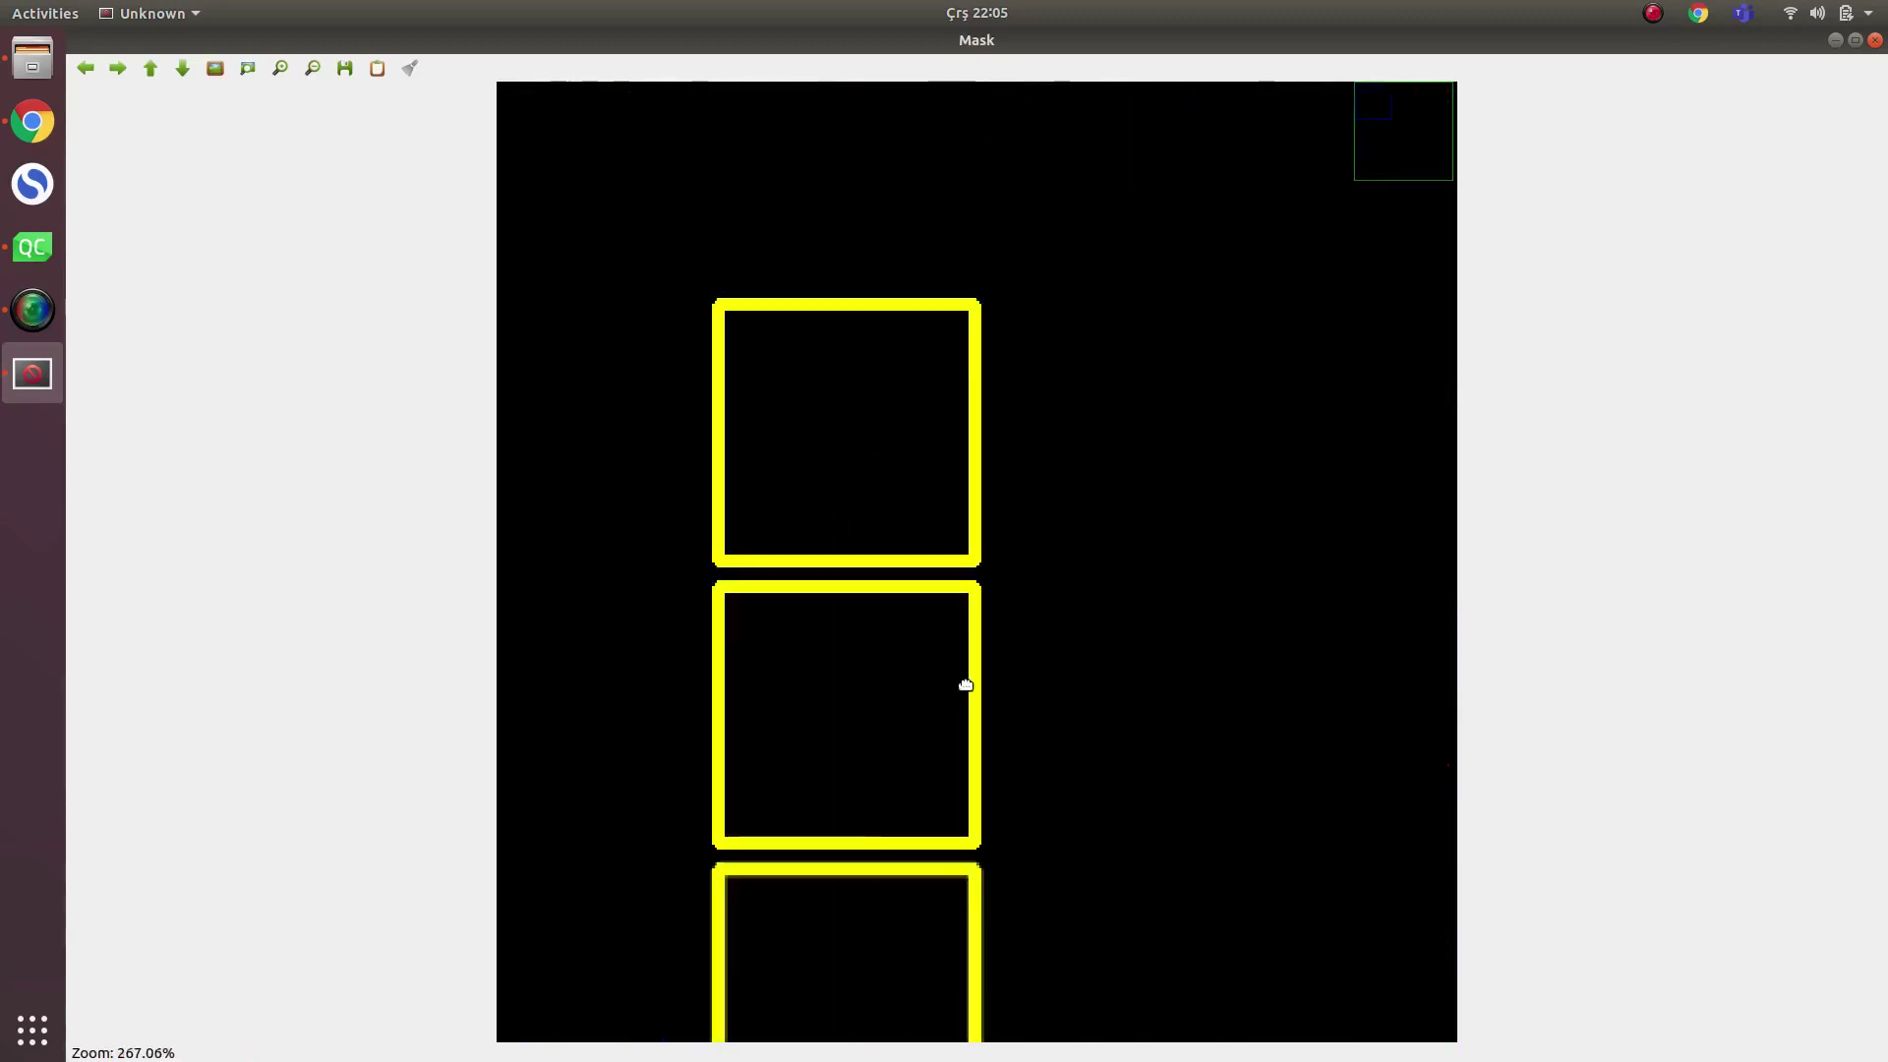
pyautogui.scroll(1, 848, 842)
pyautogui.scroll(2, 856, 877)
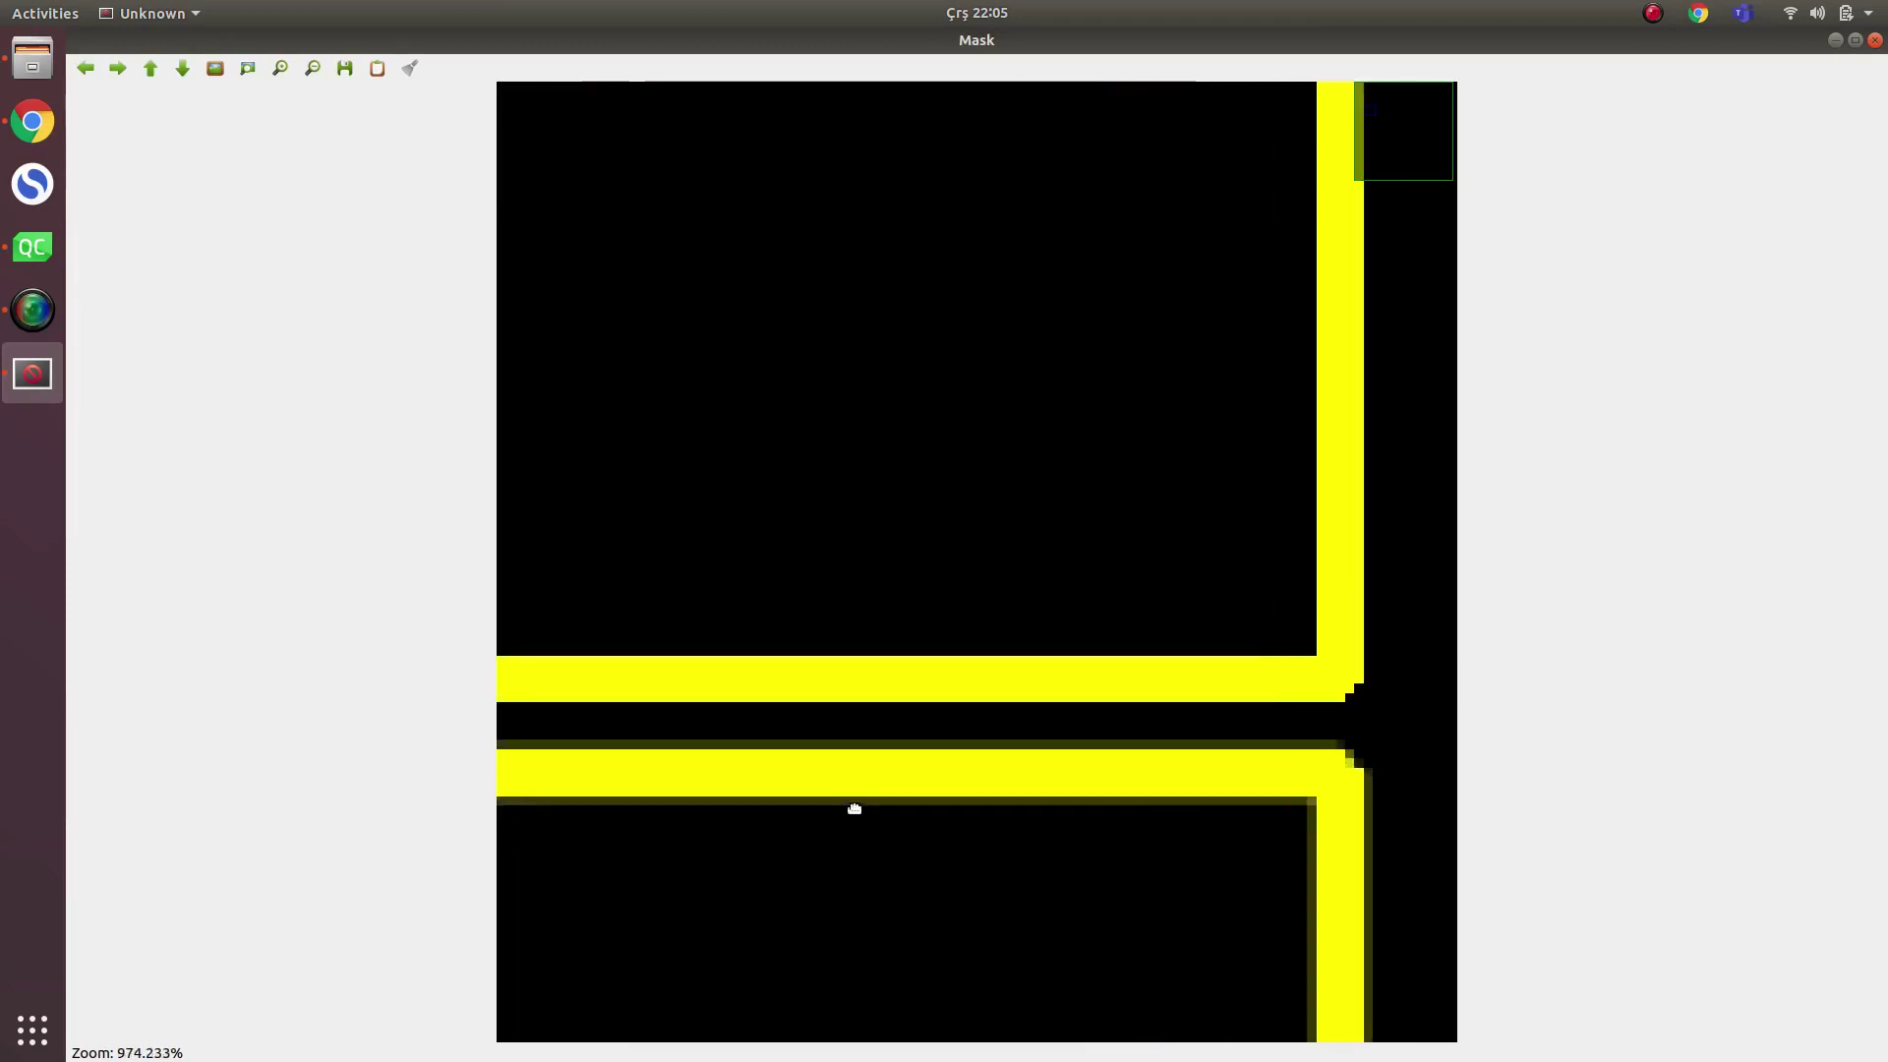
pyautogui.scroll(2, 886, 730)
pyautogui.scroll(1, 899, 727)
pyautogui.moveTo(1077, 563); pyautogui.dragTo(1187, 585)
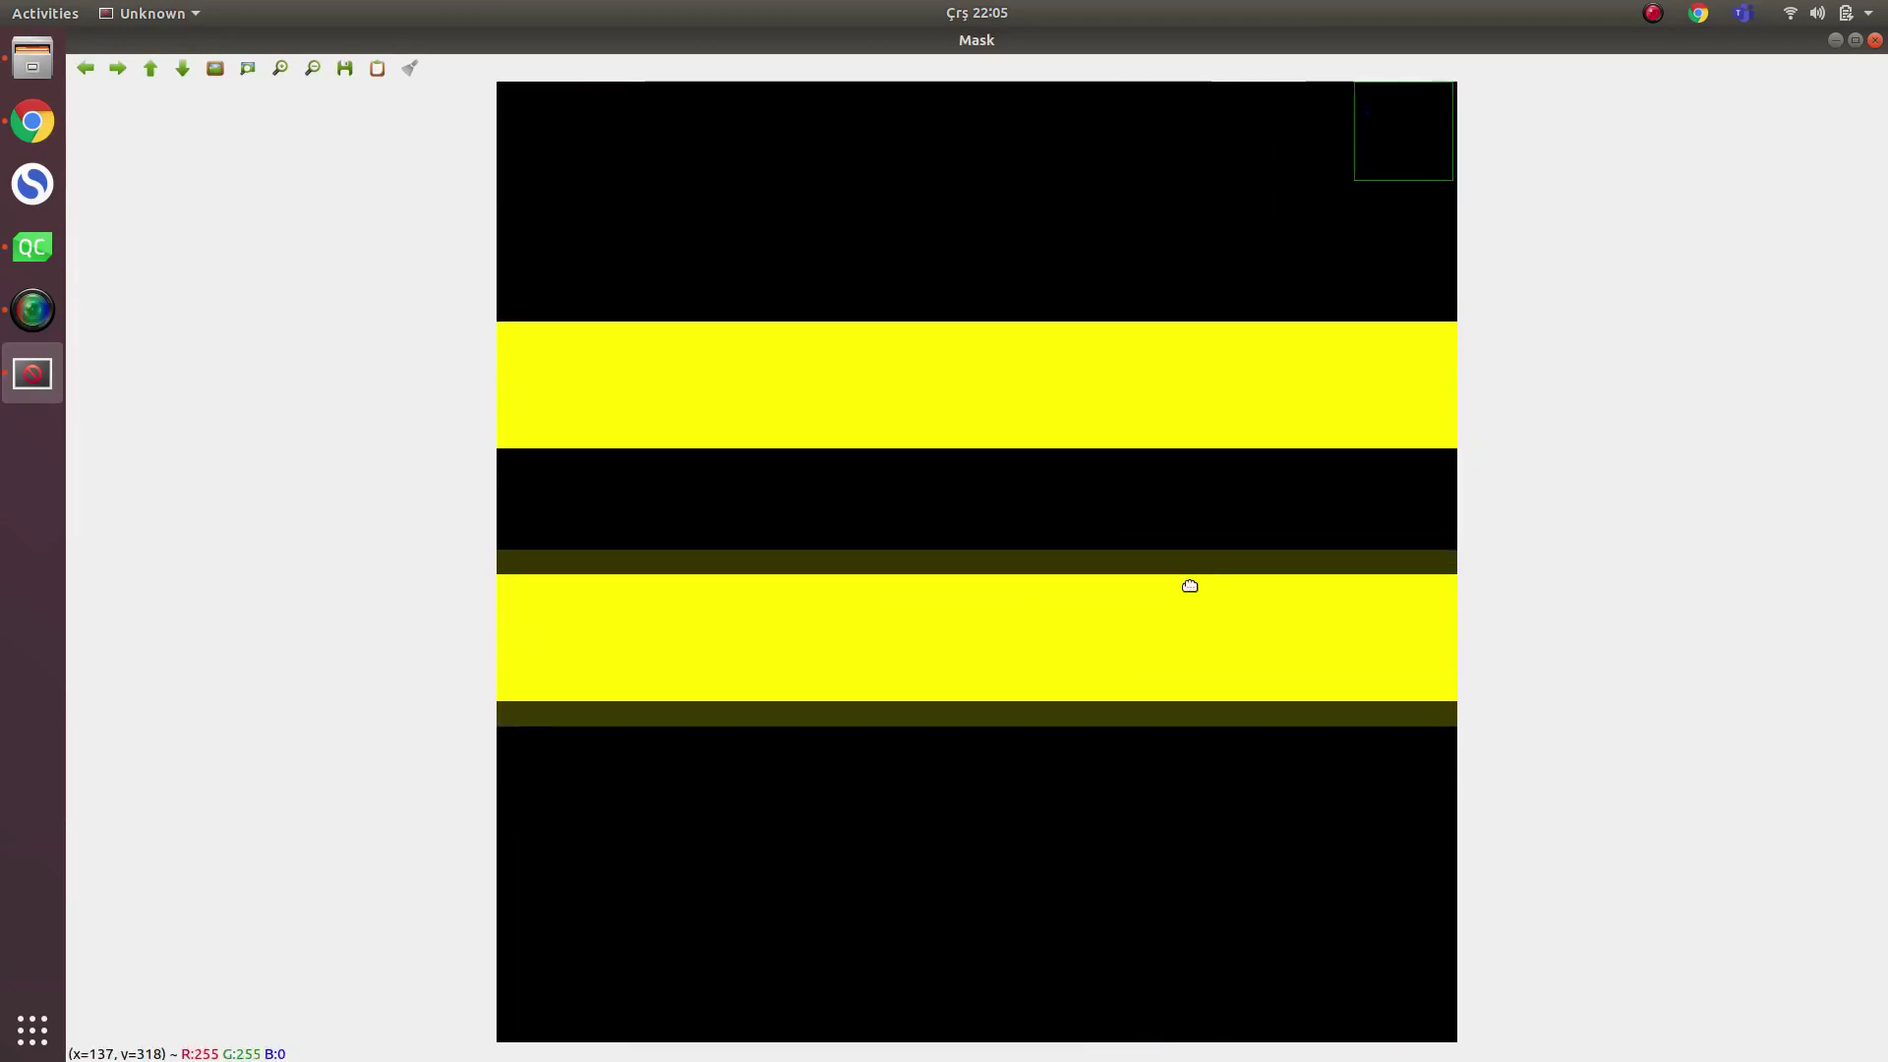
pyautogui.scroll(-1, 1074, 587)
pyautogui.scroll(1, 1074, 587)
pyautogui.scroll(1, 1074, 587)
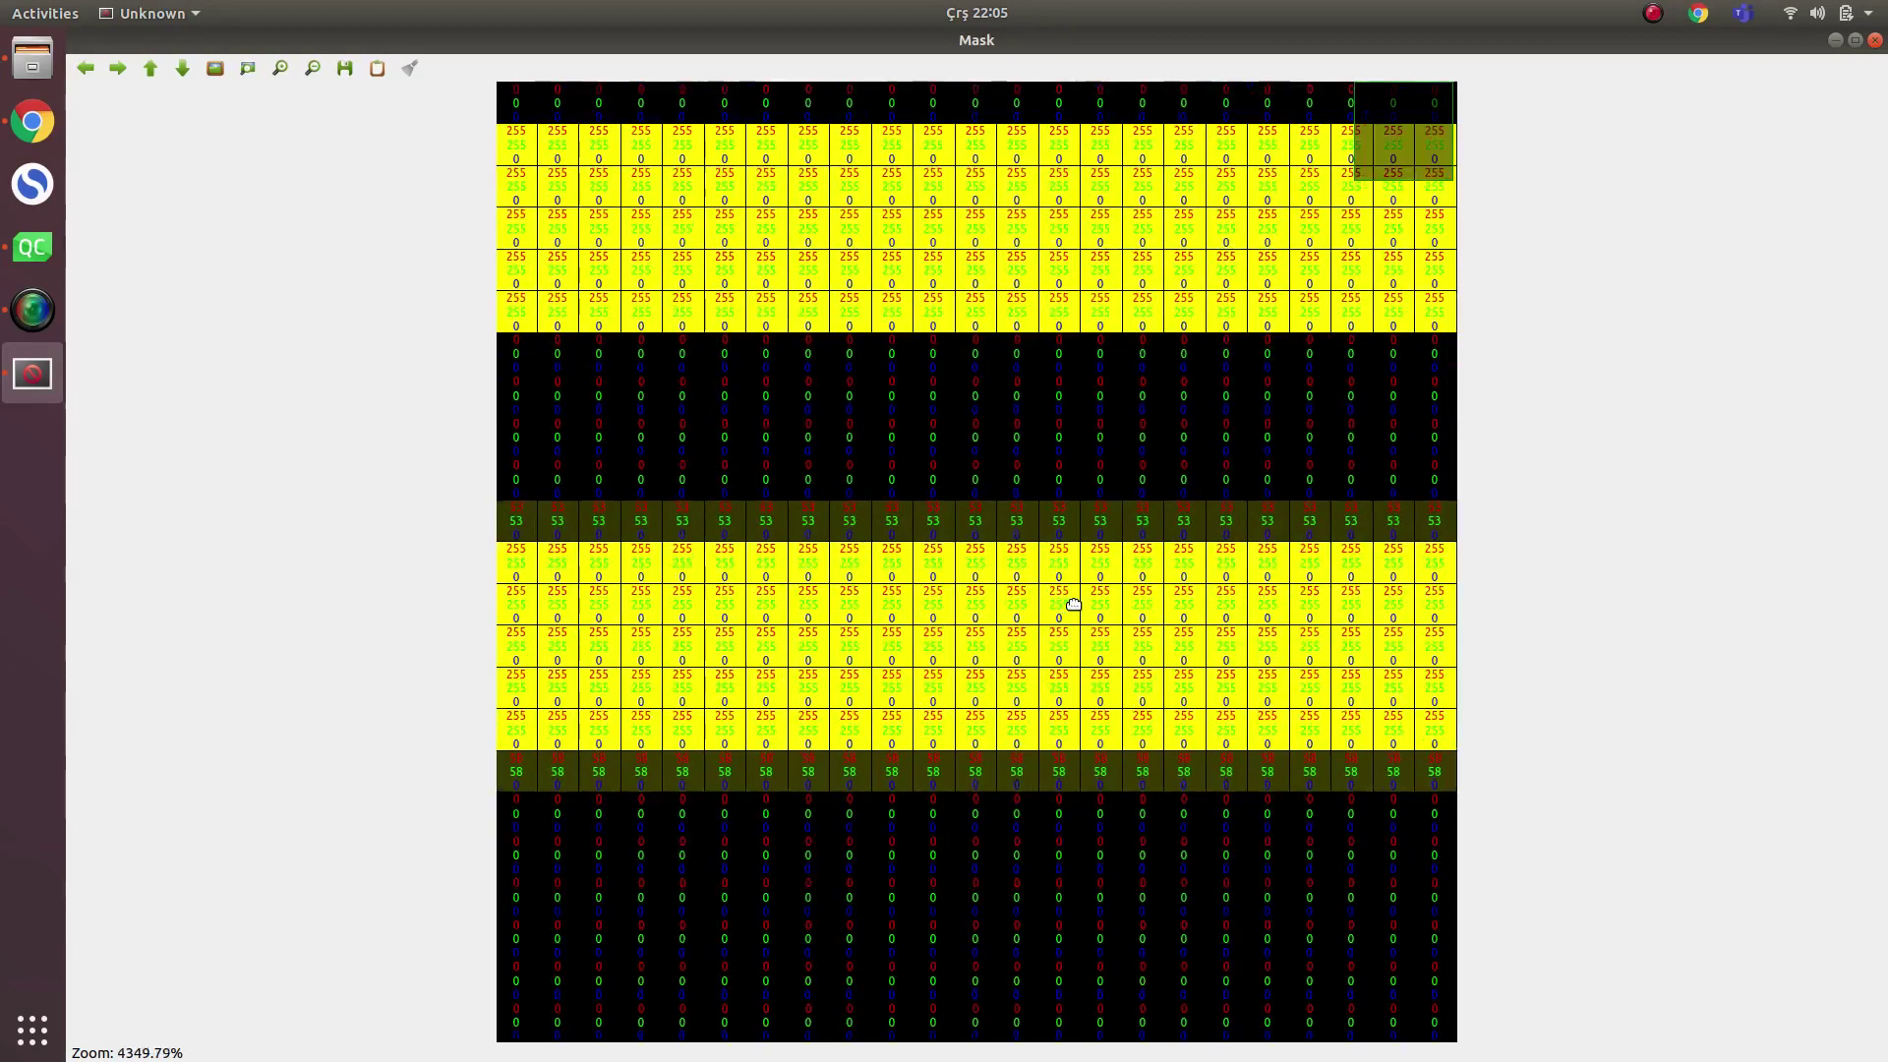
pyautogui.scroll(1, 1074, 588)
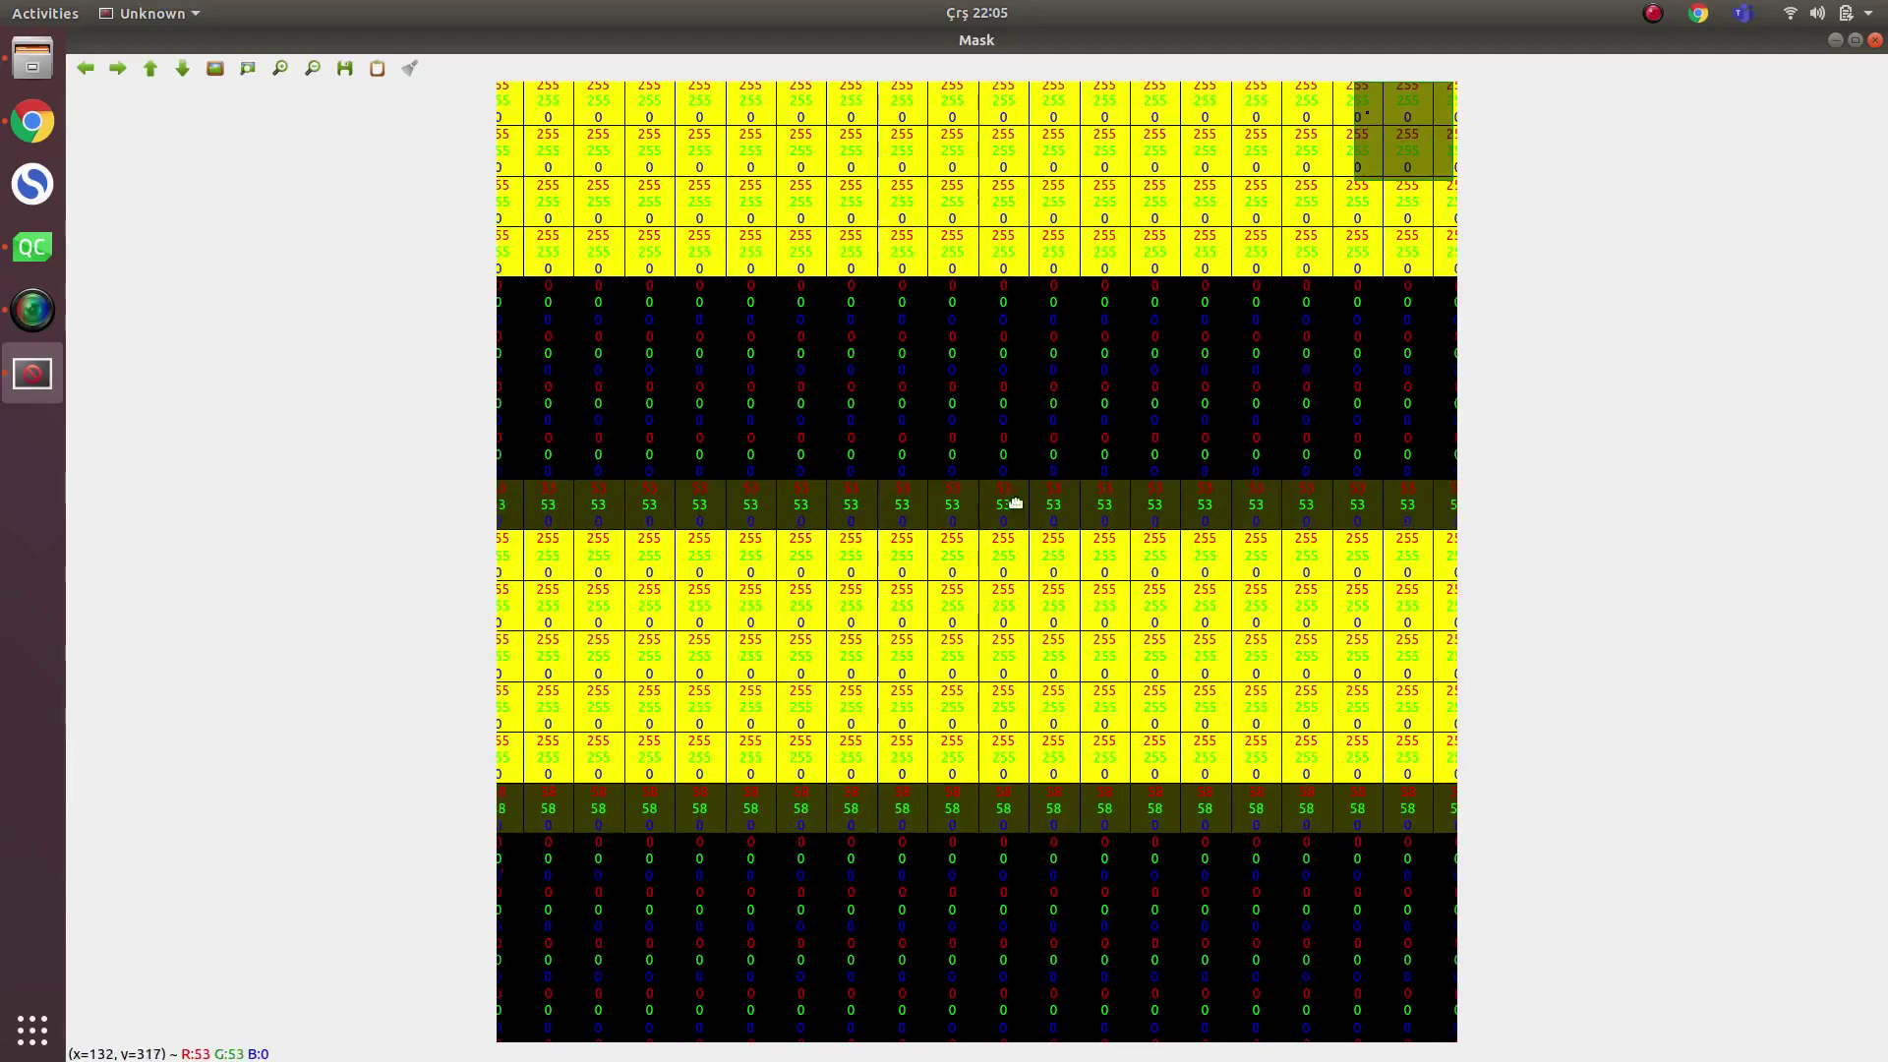
pyautogui.scroll(-1, 997, 566)
pyautogui.scroll(1, 997, 567)
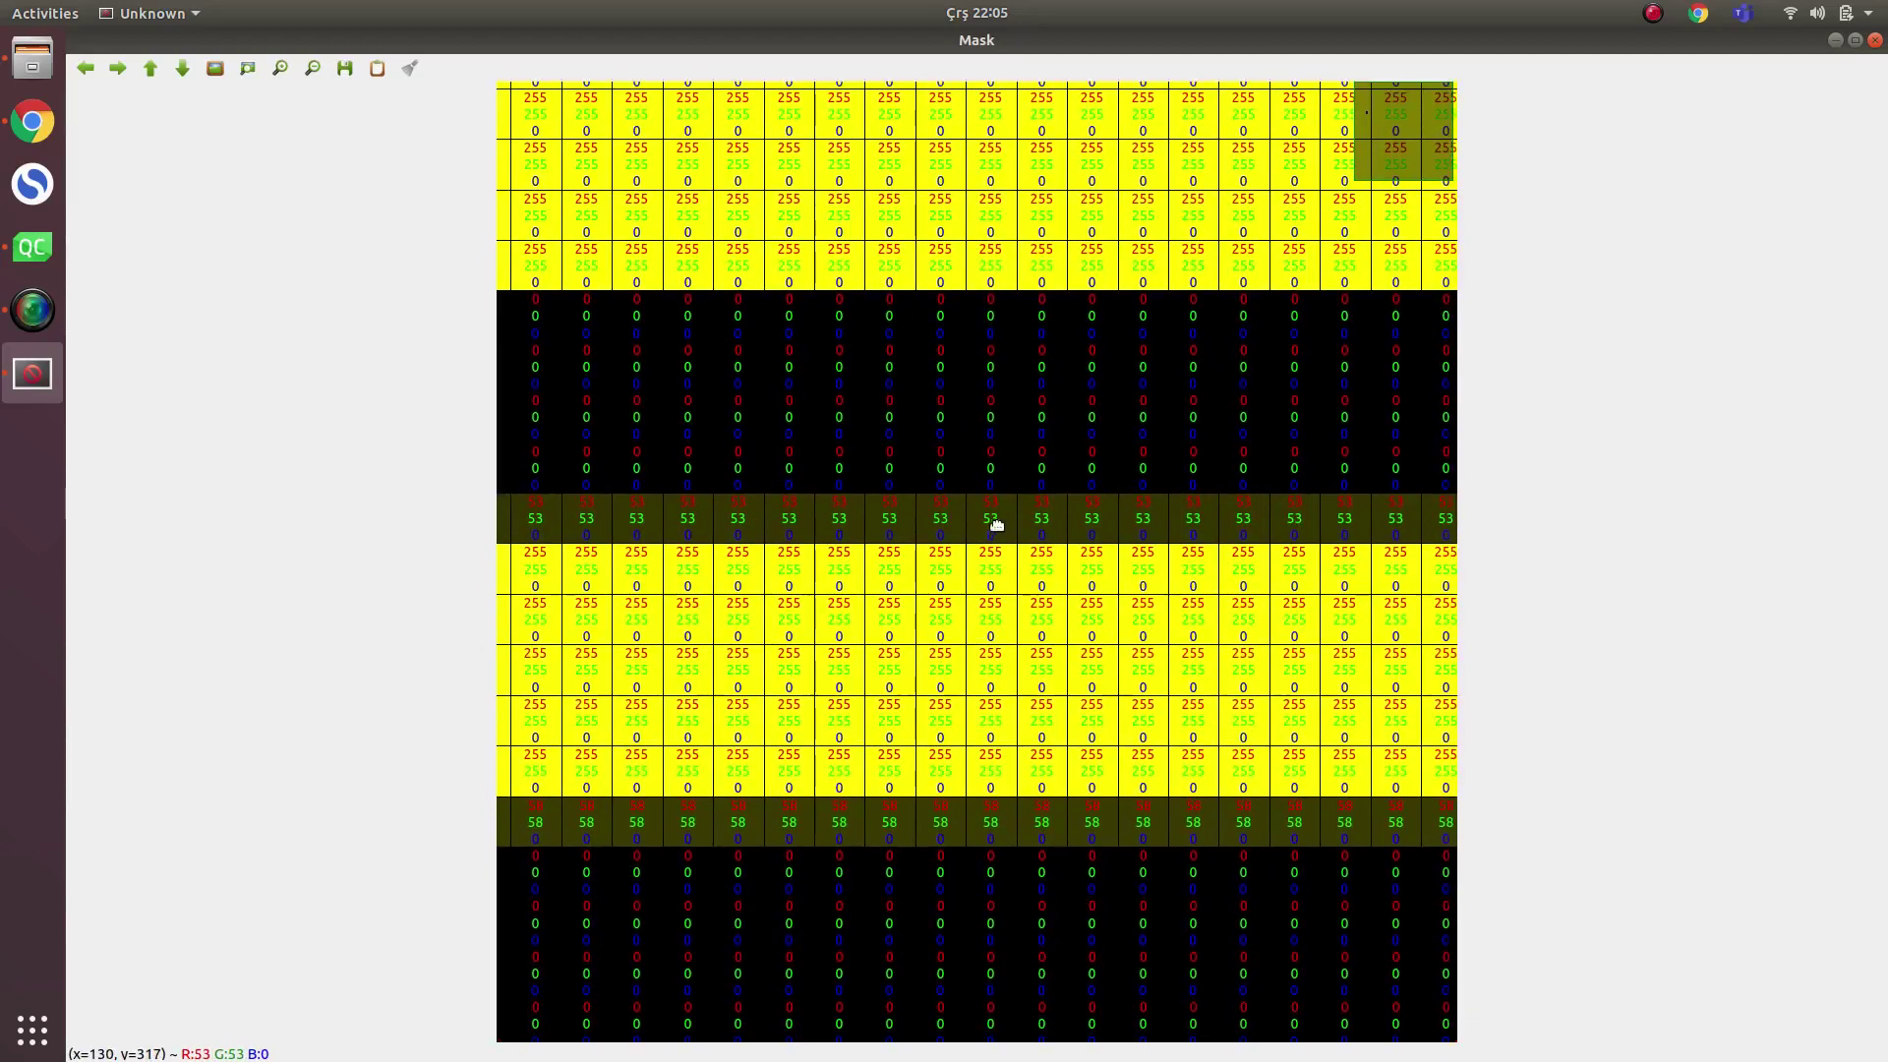
pyautogui.scroll(-1, 979, 579)
pyautogui.scroll(-5, 980, 578)
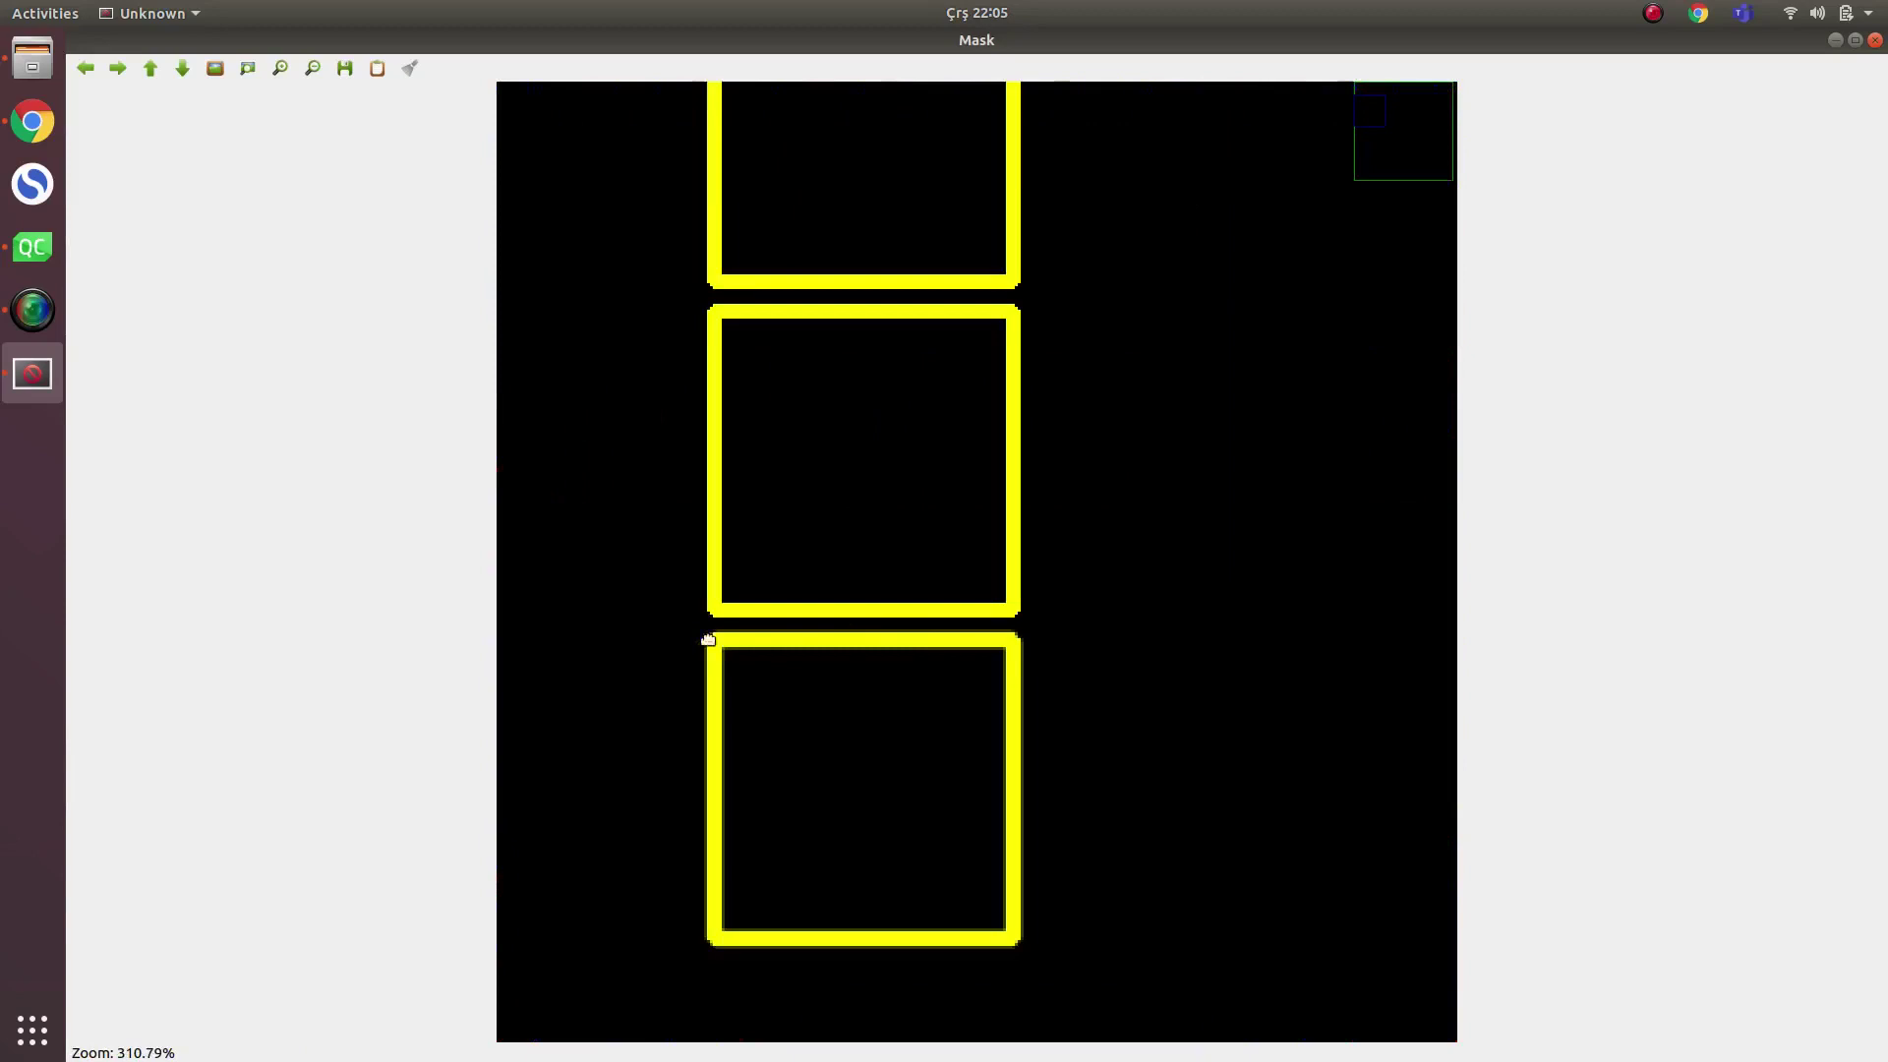
pyautogui.scroll(2, 702, 640)
pyautogui.scroll(3, 718, 610)
pyautogui.scroll(2, 717, 610)
pyautogui.scroll(1, 708, 649)
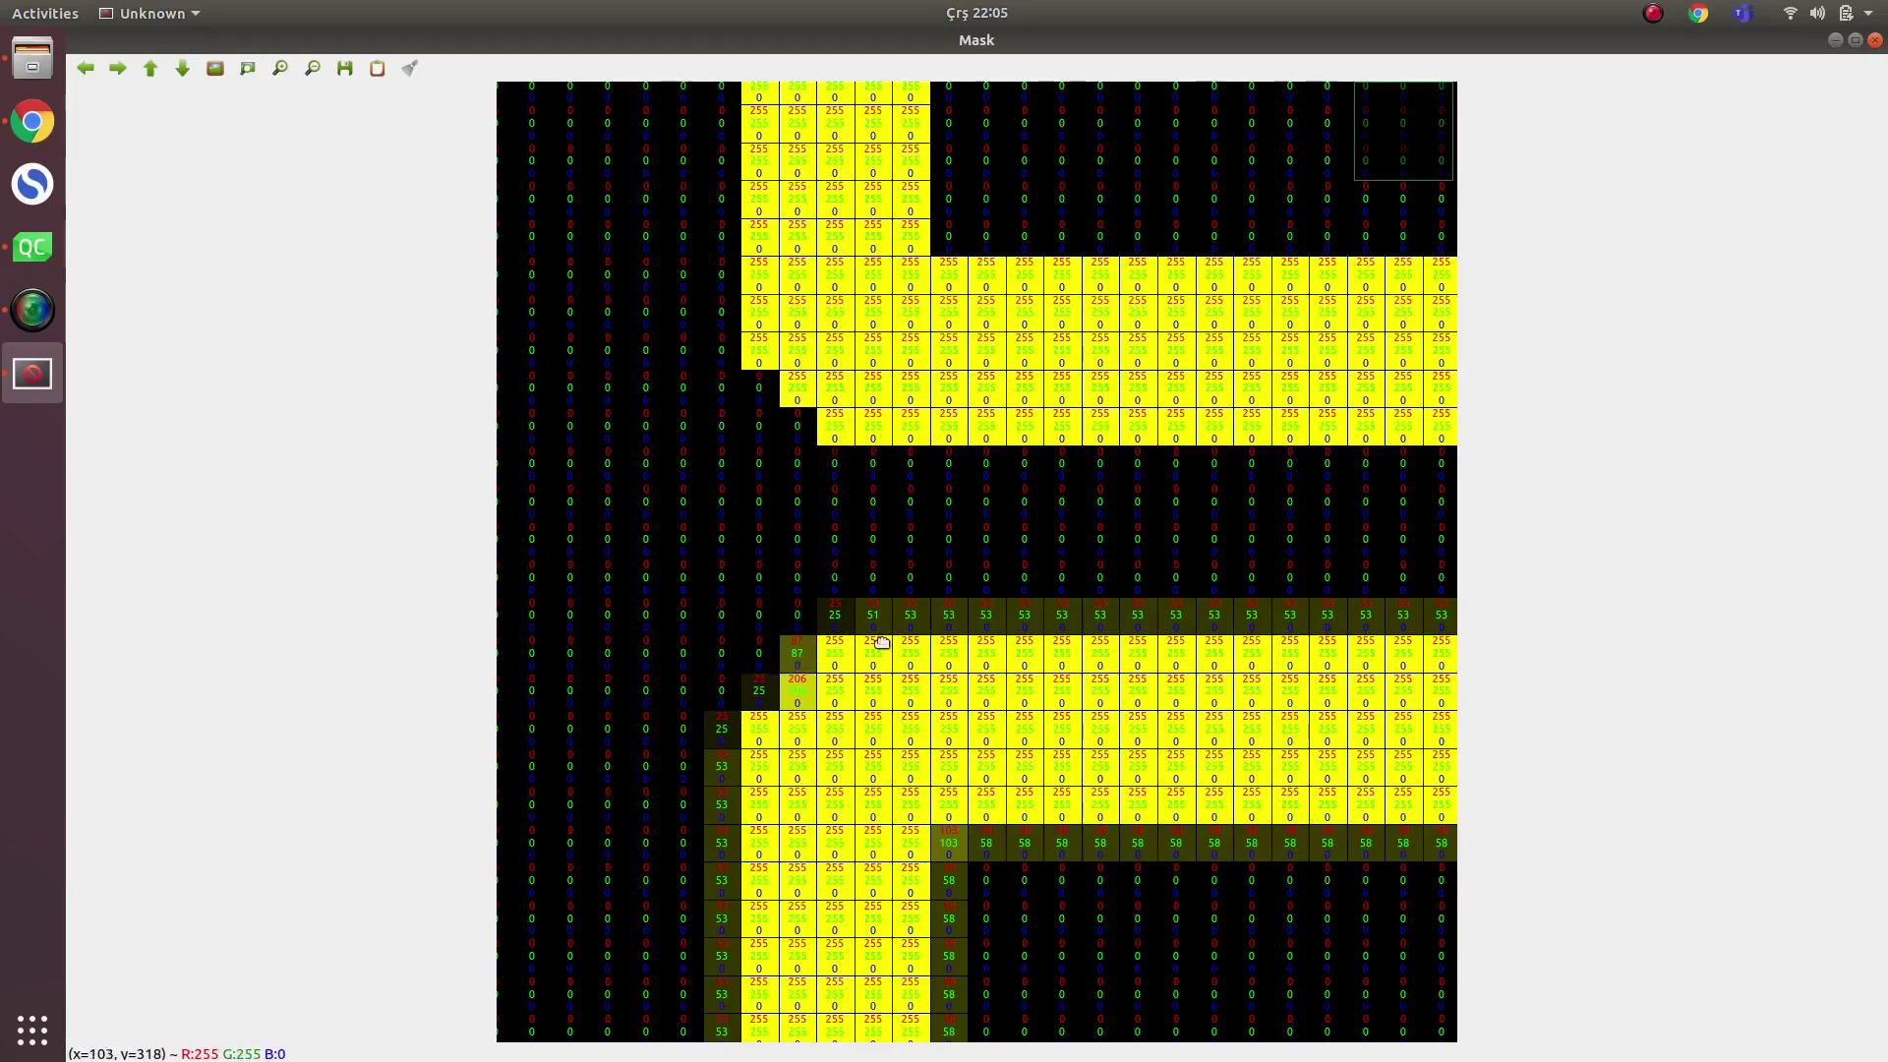
pyautogui.scroll(-3, 907, 644)
pyautogui.scroll(-3, 885, 636)
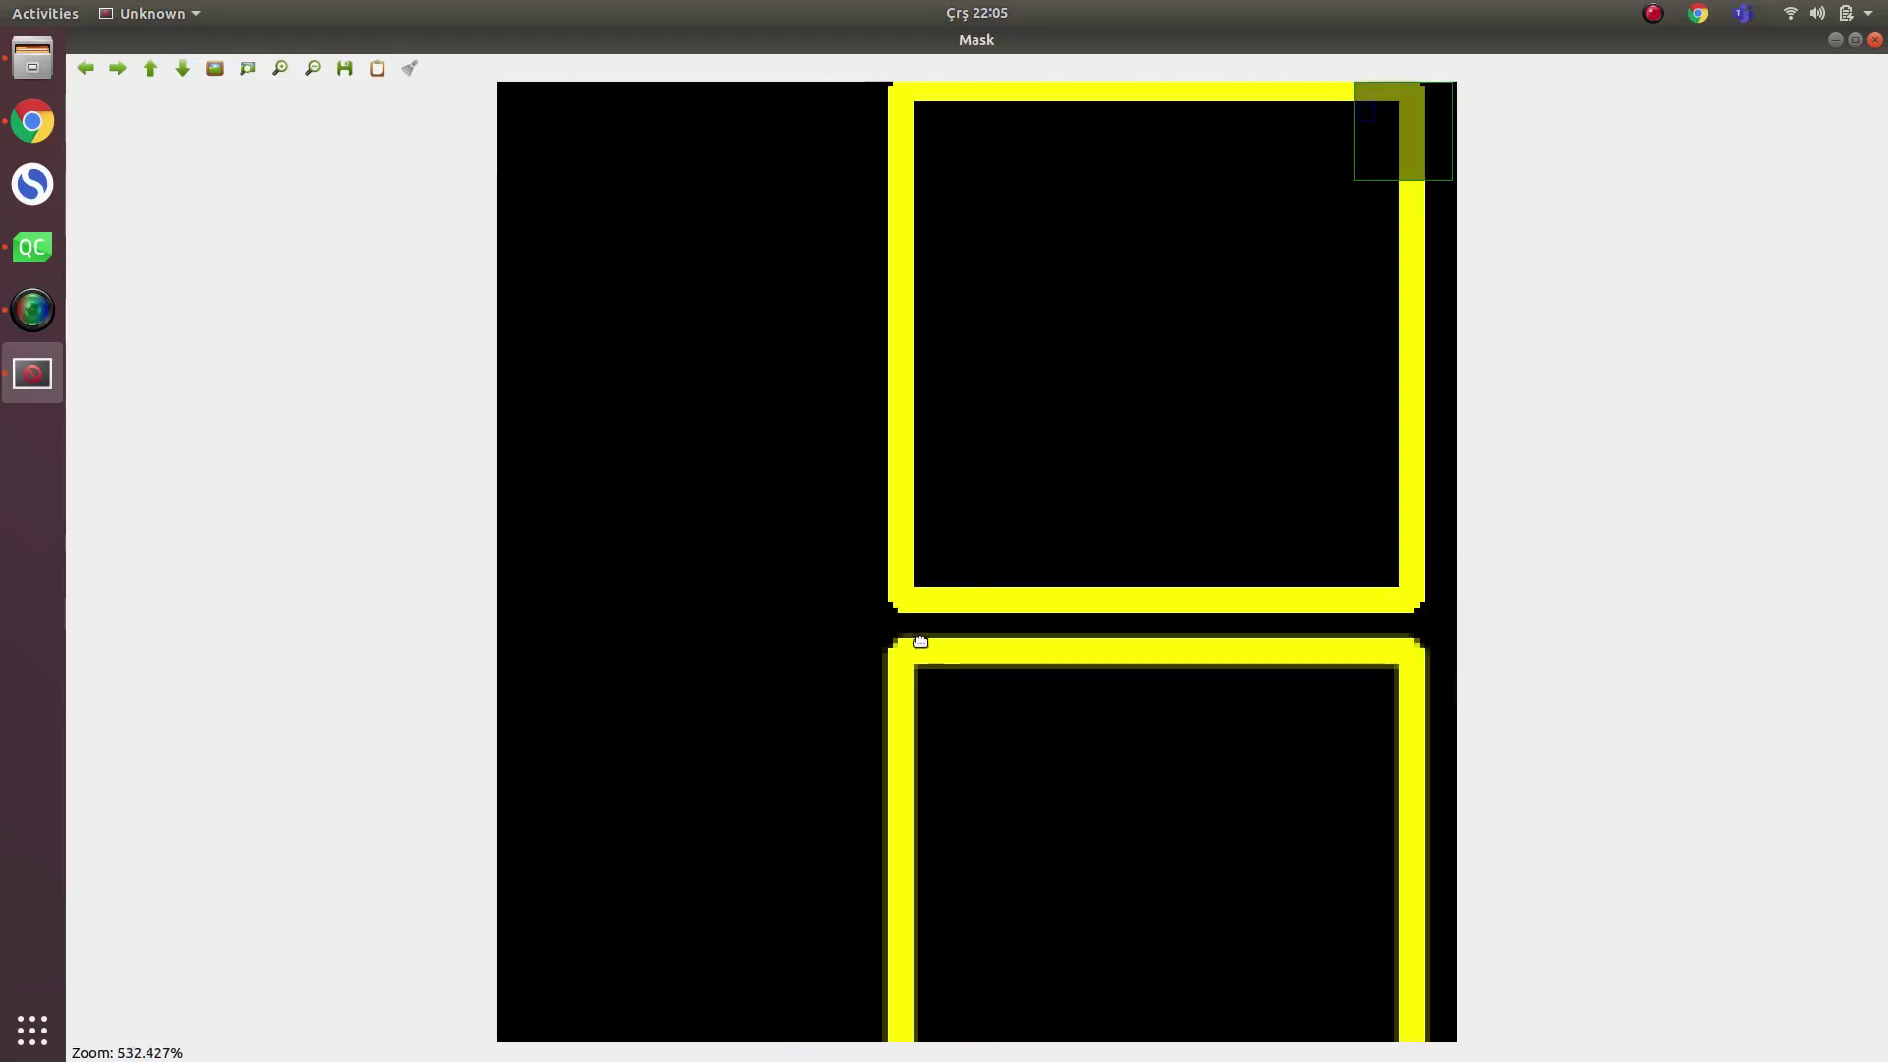
pyautogui.scroll(-3, 841, 627)
pyautogui.scroll(-2, 781, 618)
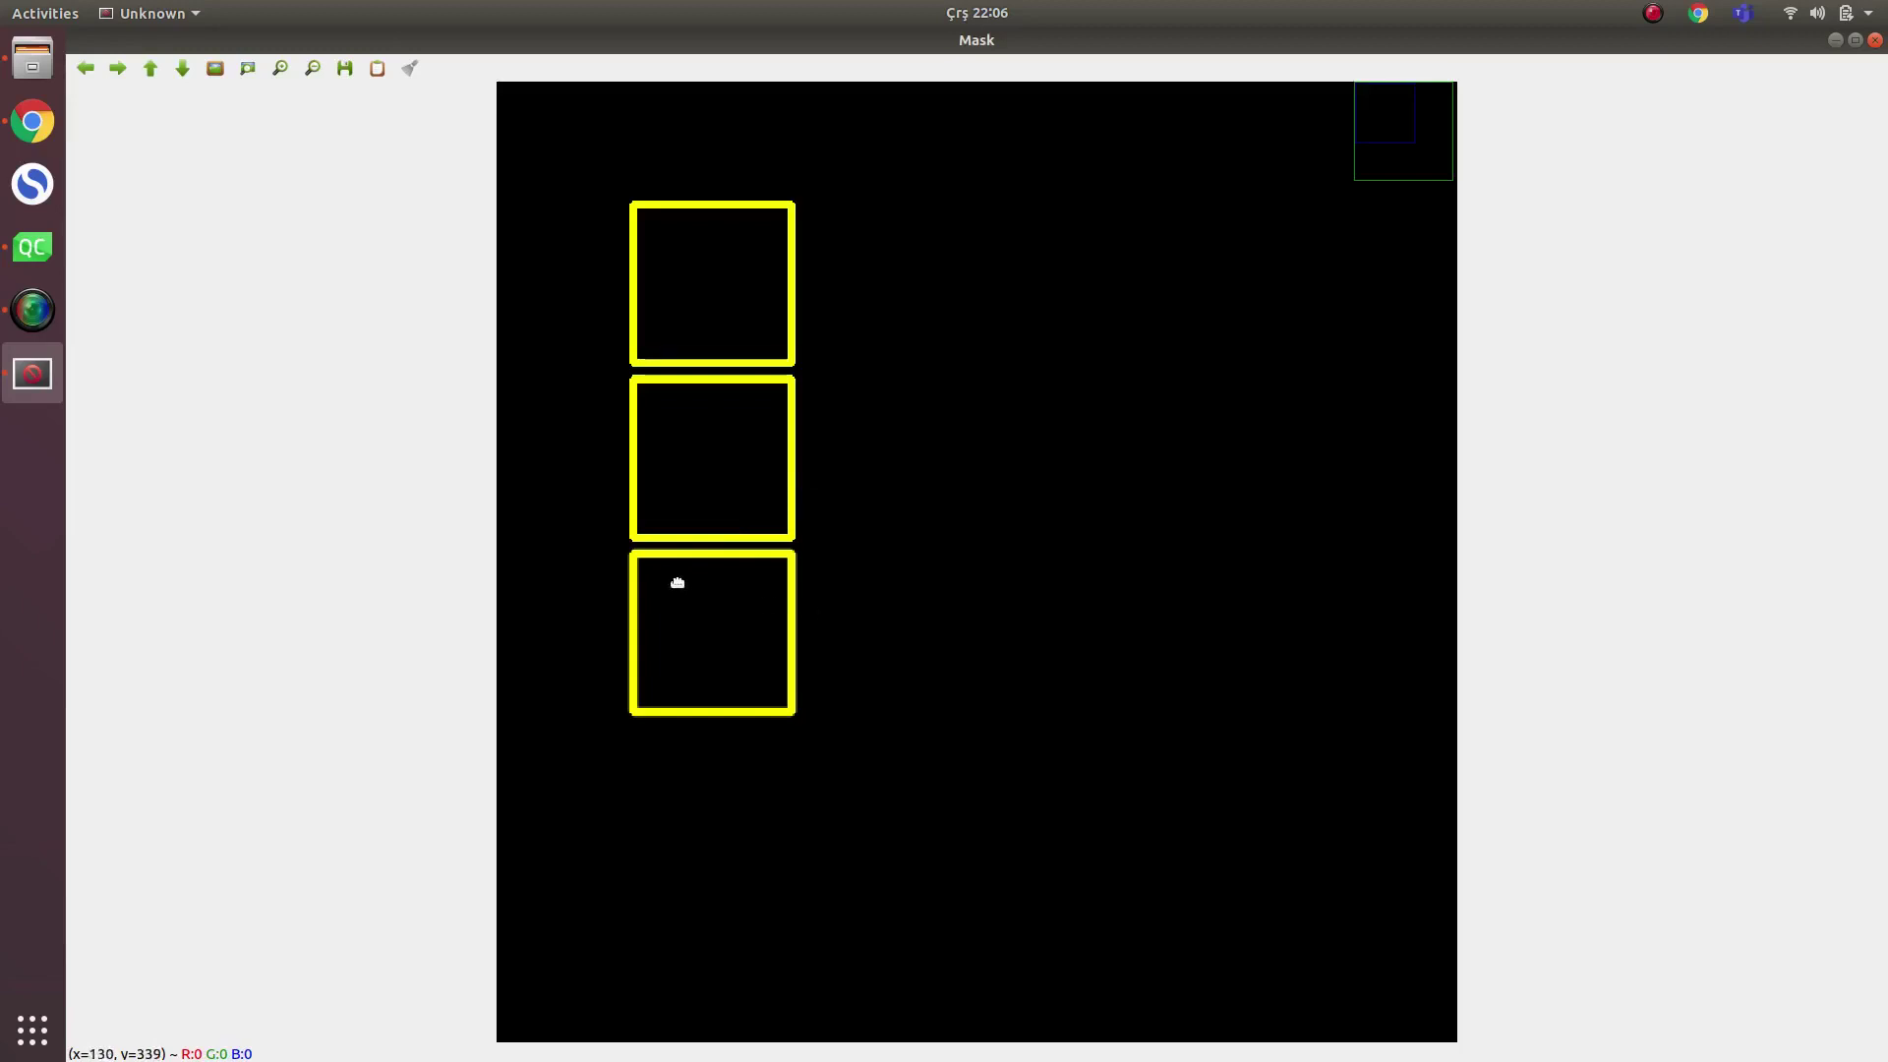
pyautogui.scroll(1, 649, 576)
pyautogui.scroll(1, 650, 576)
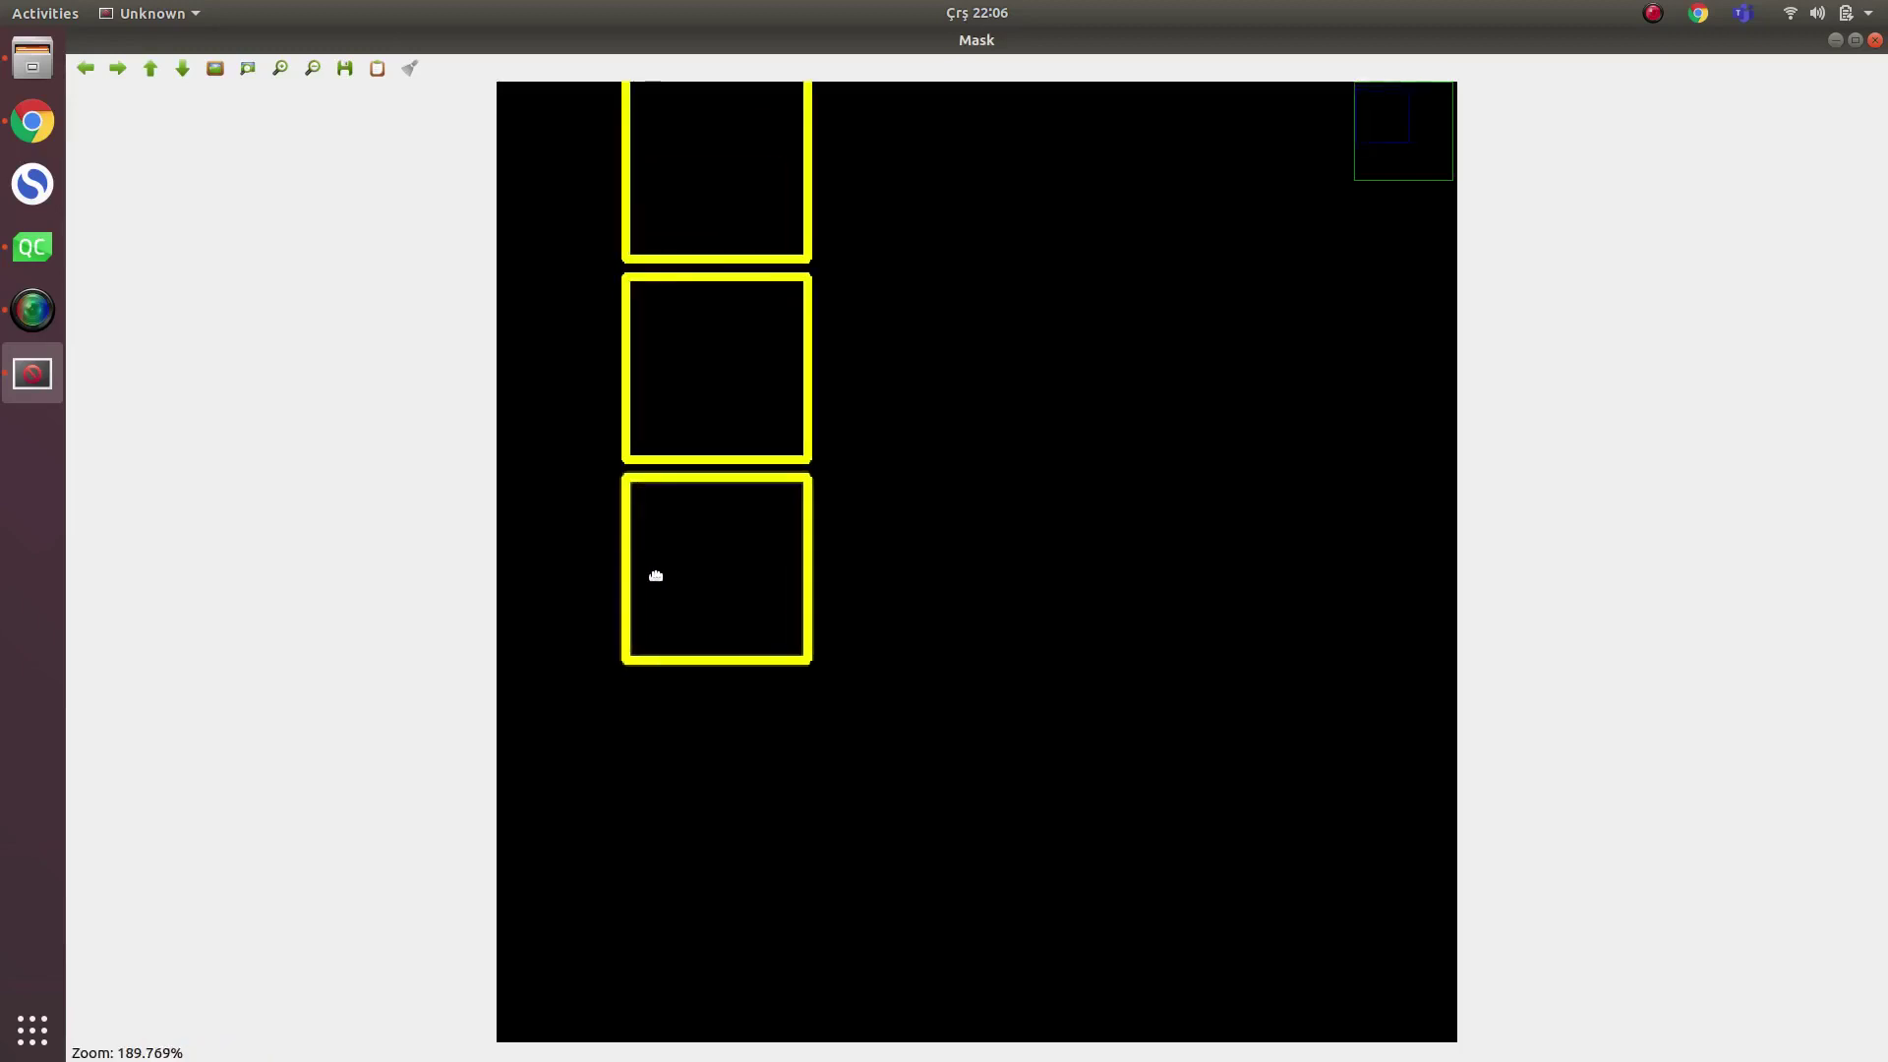
pyautogui.scroll(-1, 673, 529)
pyautogui.scroll(-1, 664, 479)
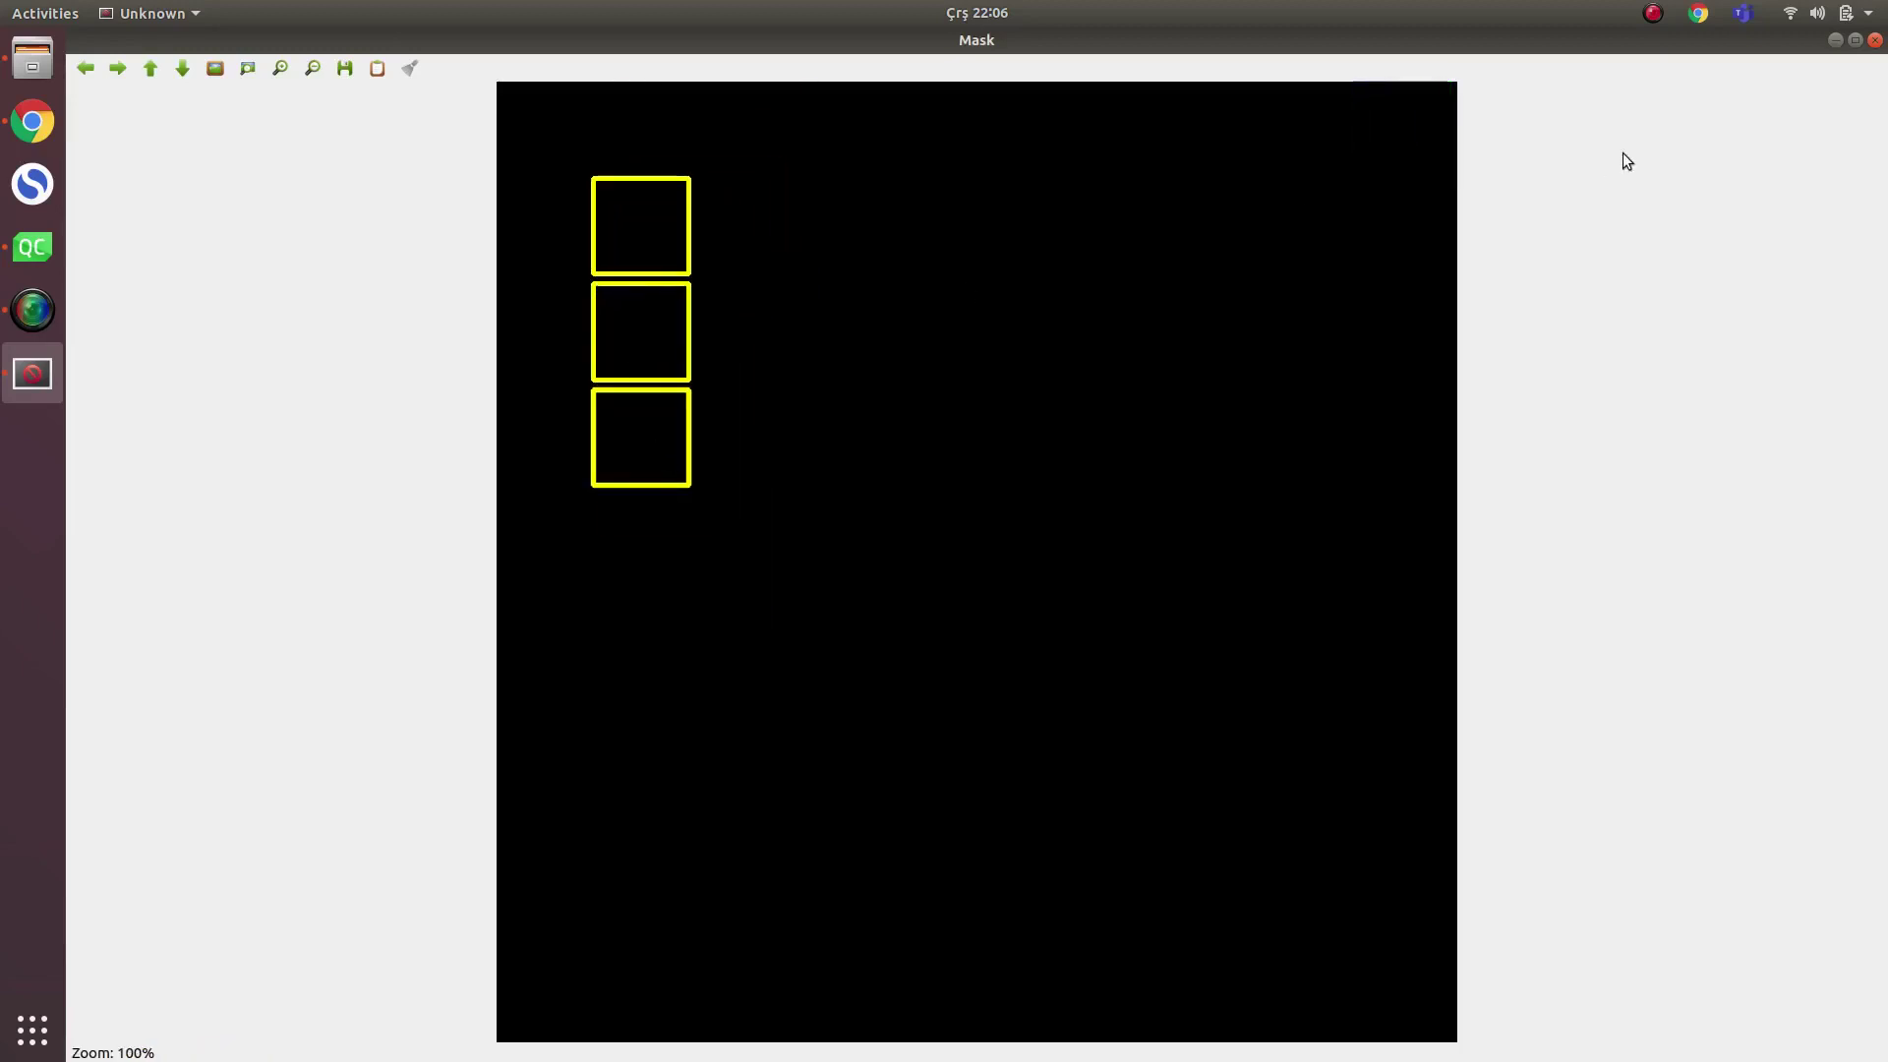
pyautogui.press('Escape')
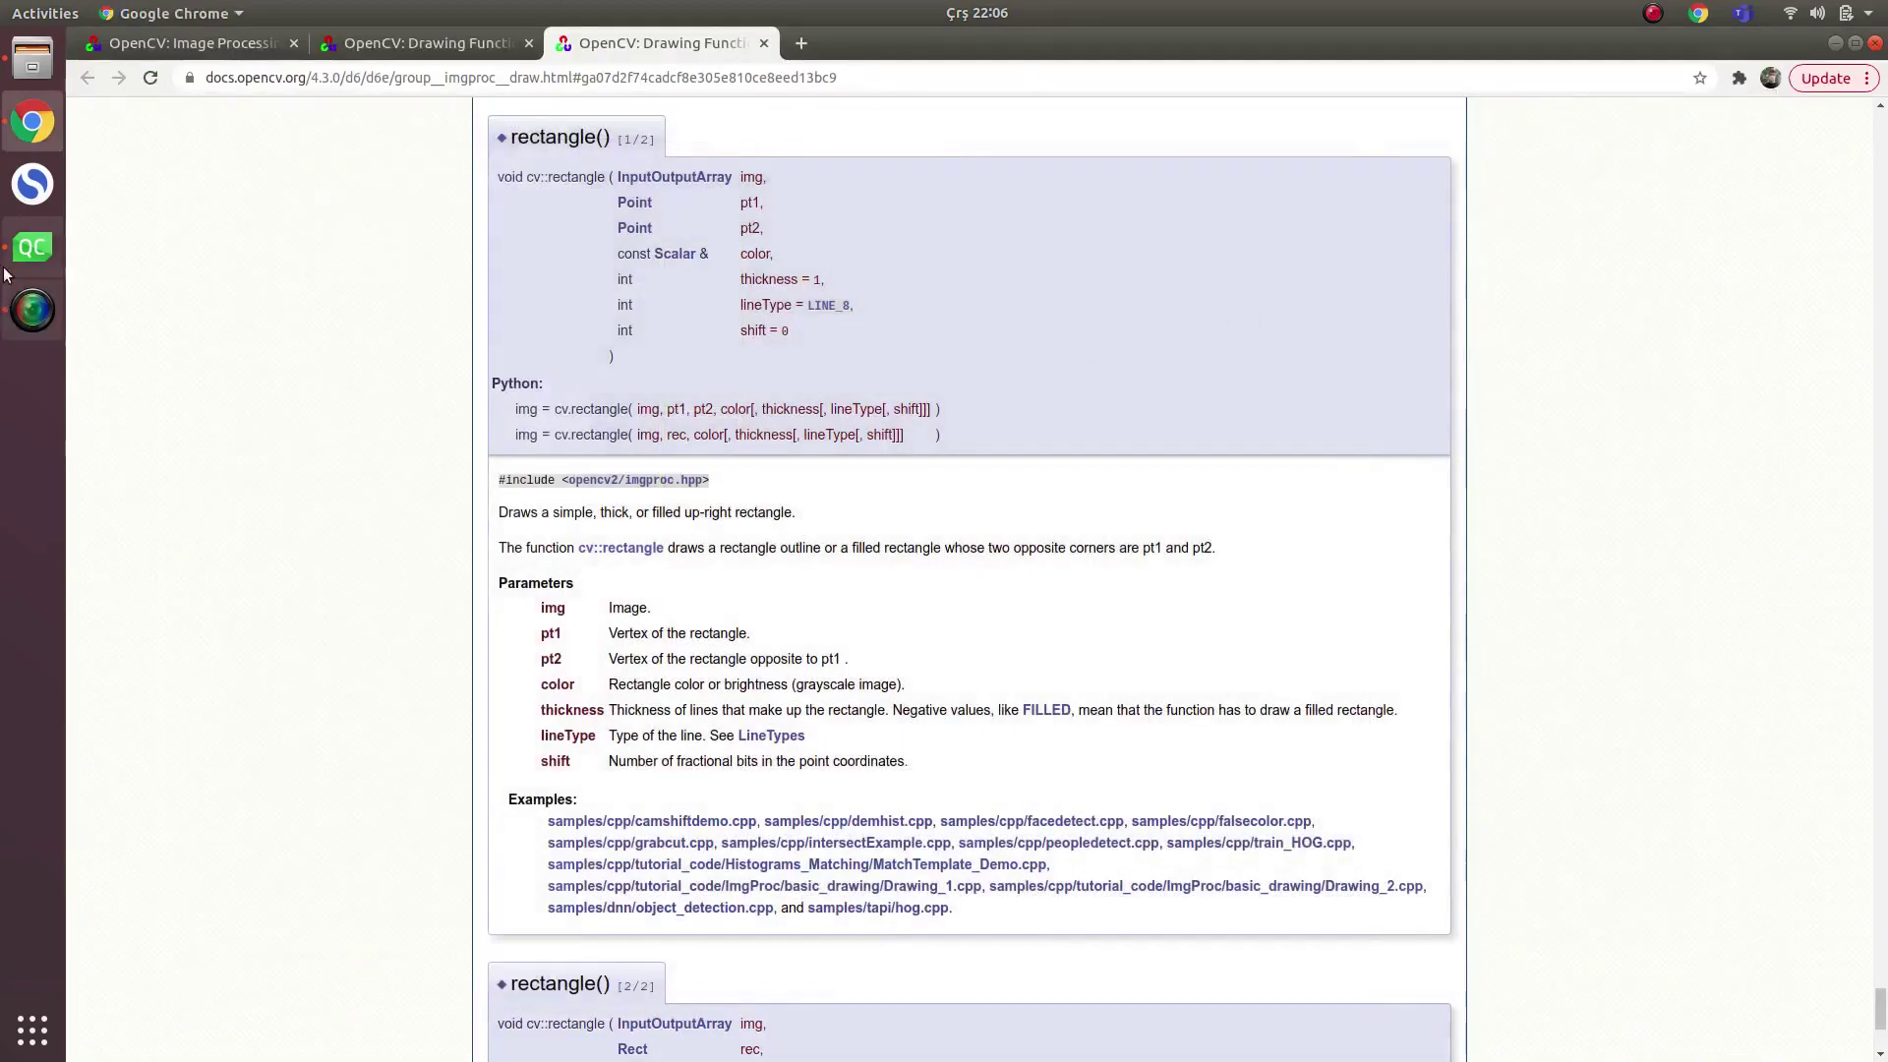
pyautogui.click(33, 247)
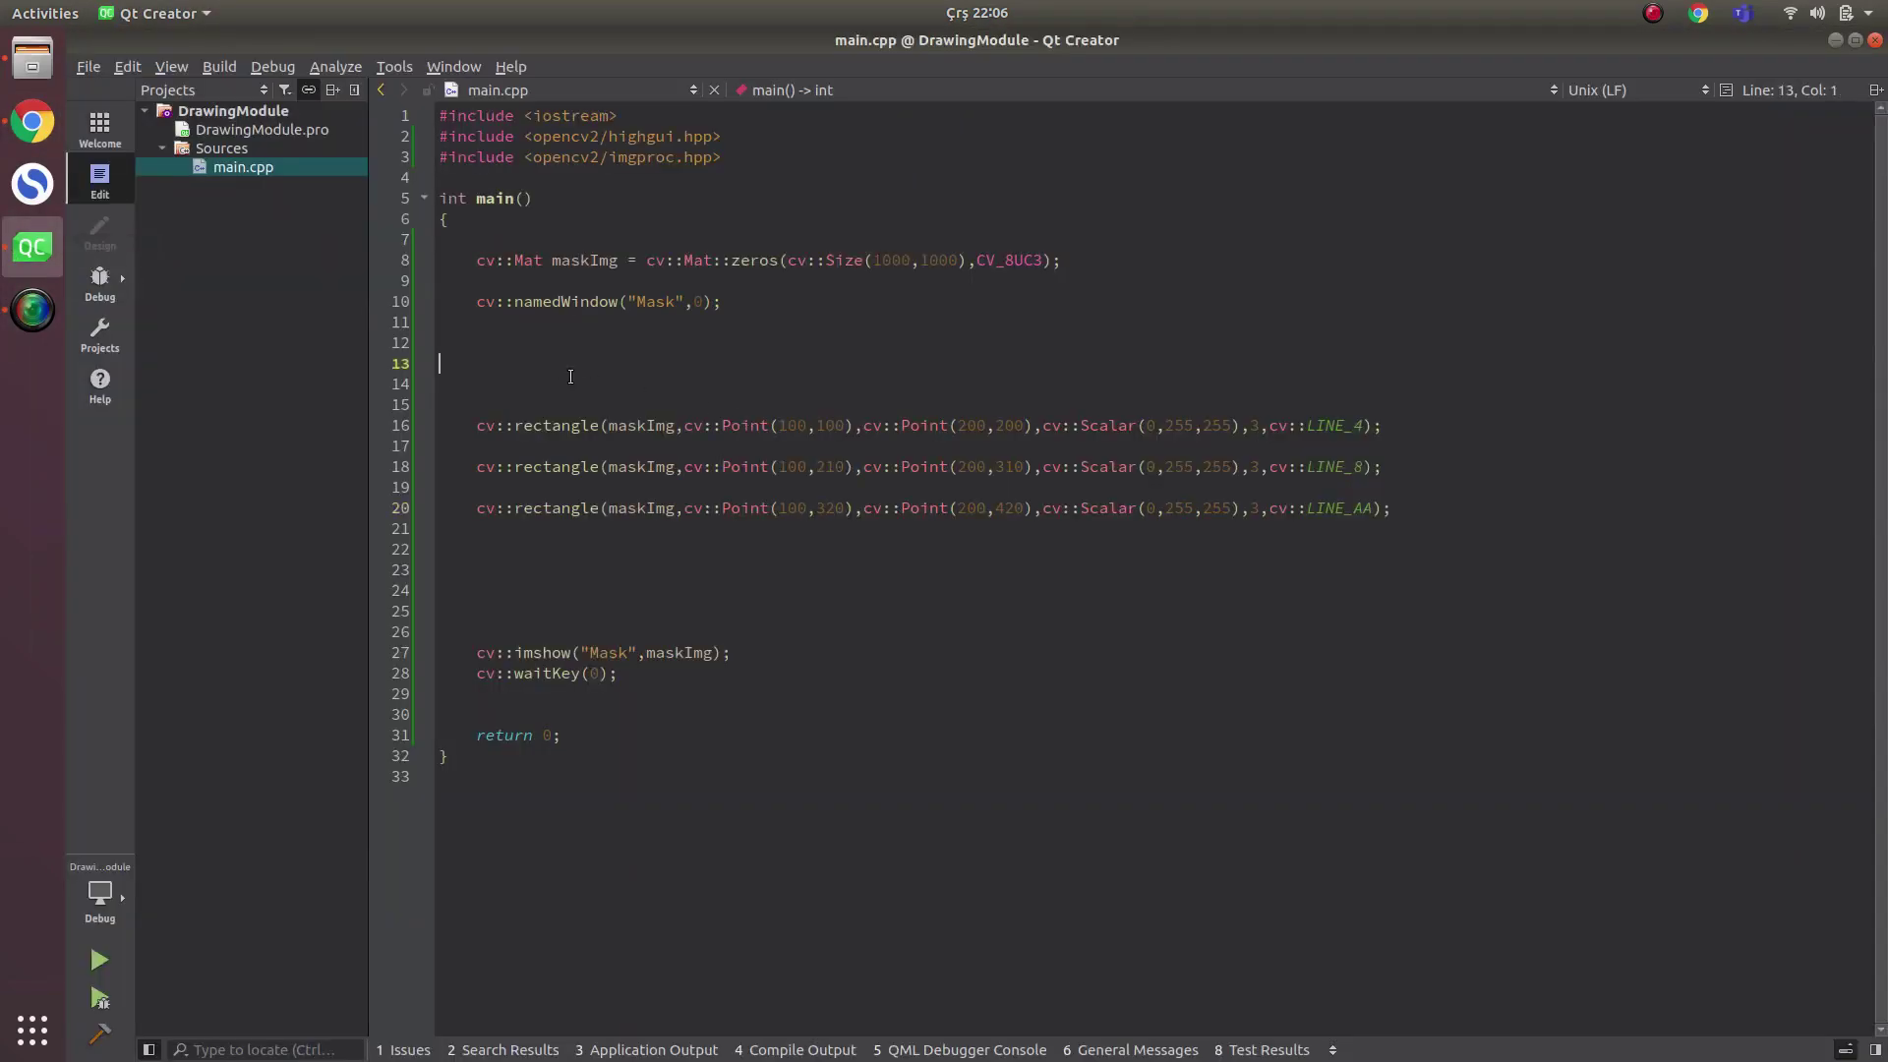
# - Begin declaring cv::Rect r(100,100,100,100) on a new line 15
pyautogui.press('Return')
pyautogui.press('Return')
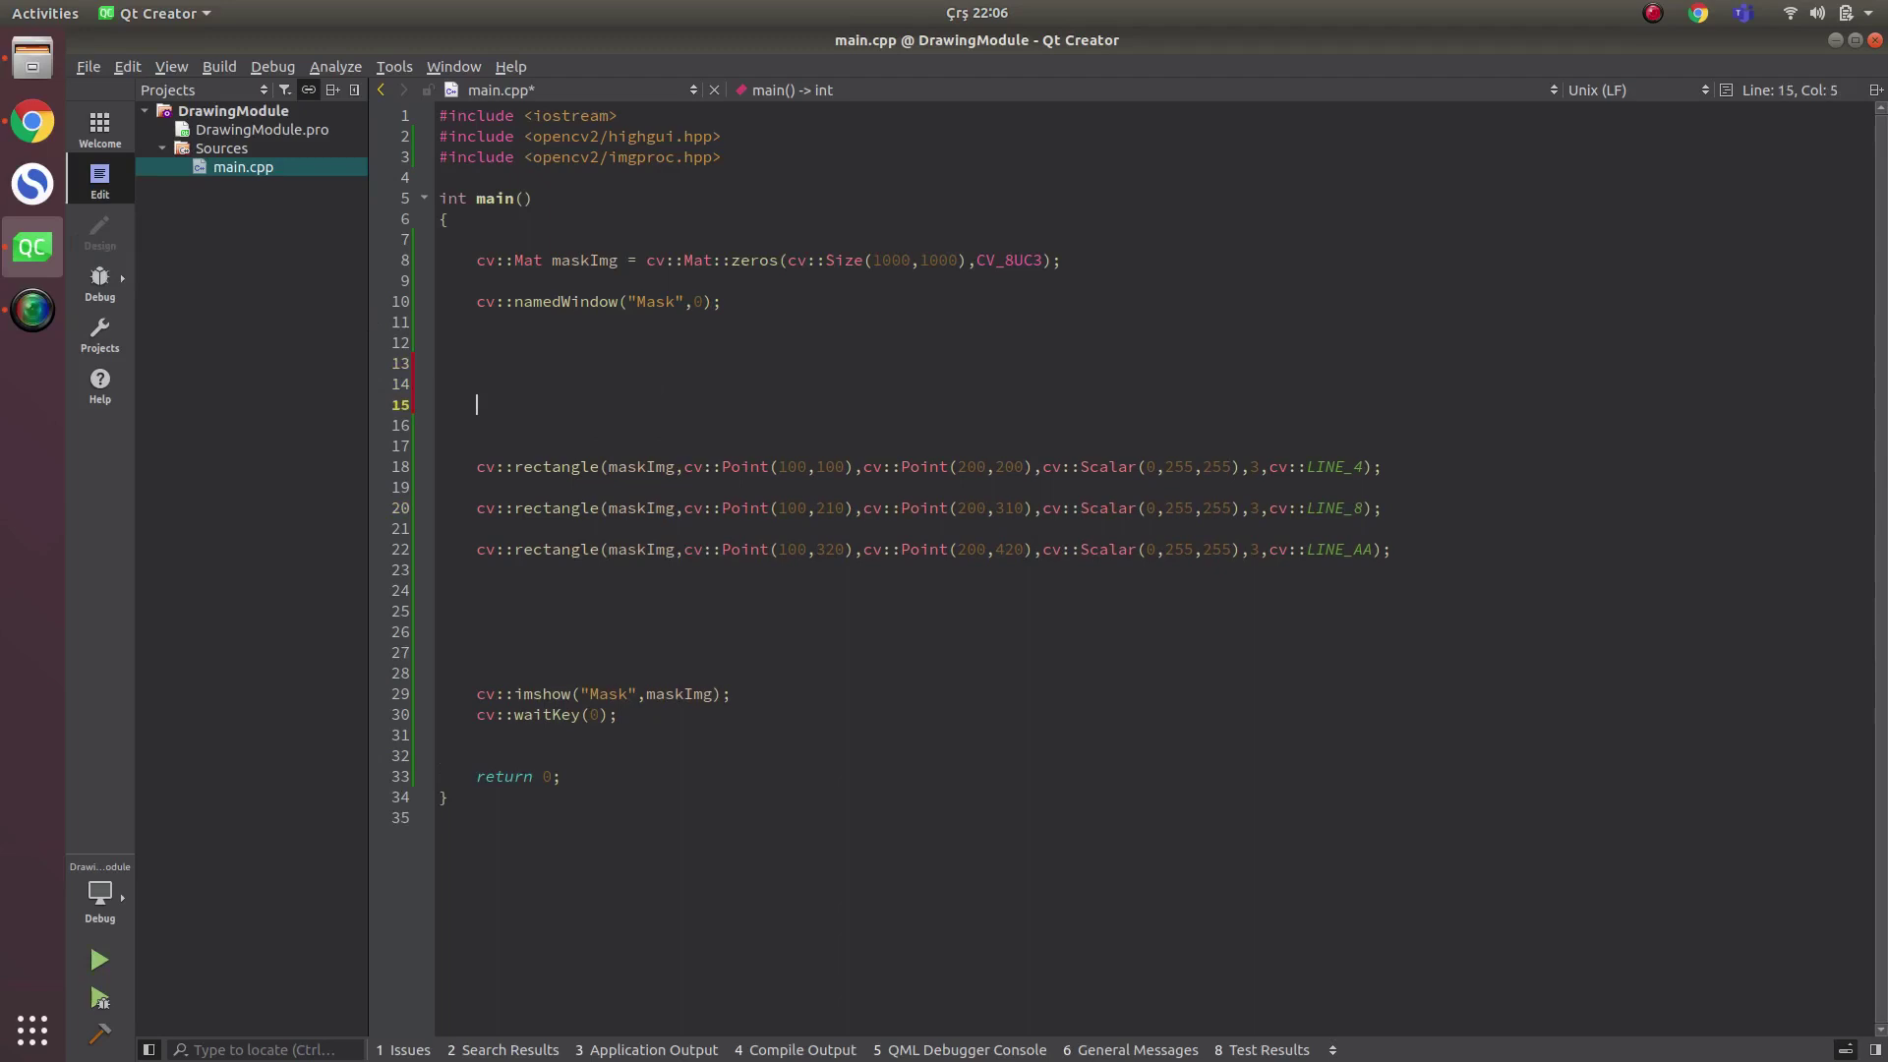
pyautogui.write('cv:Rect')
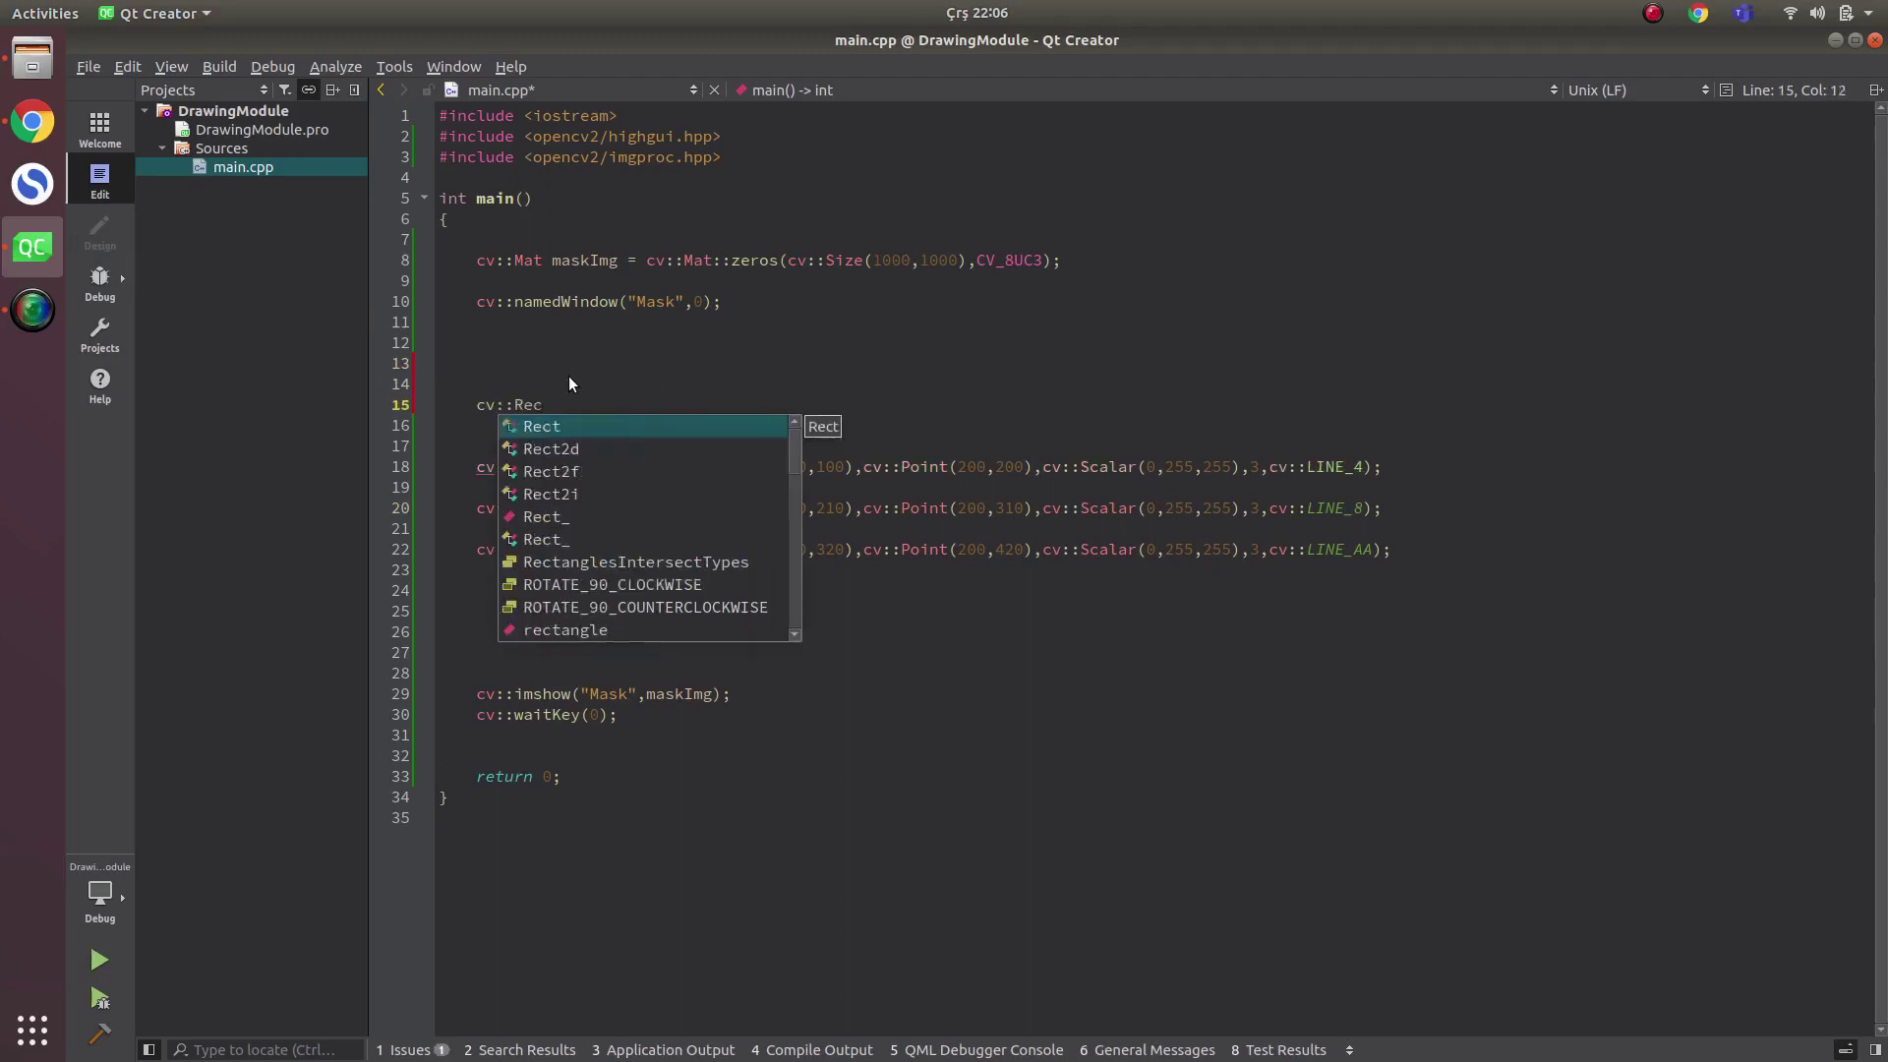
pyautogui.write('(')
pyautogui.press('BackSpace')
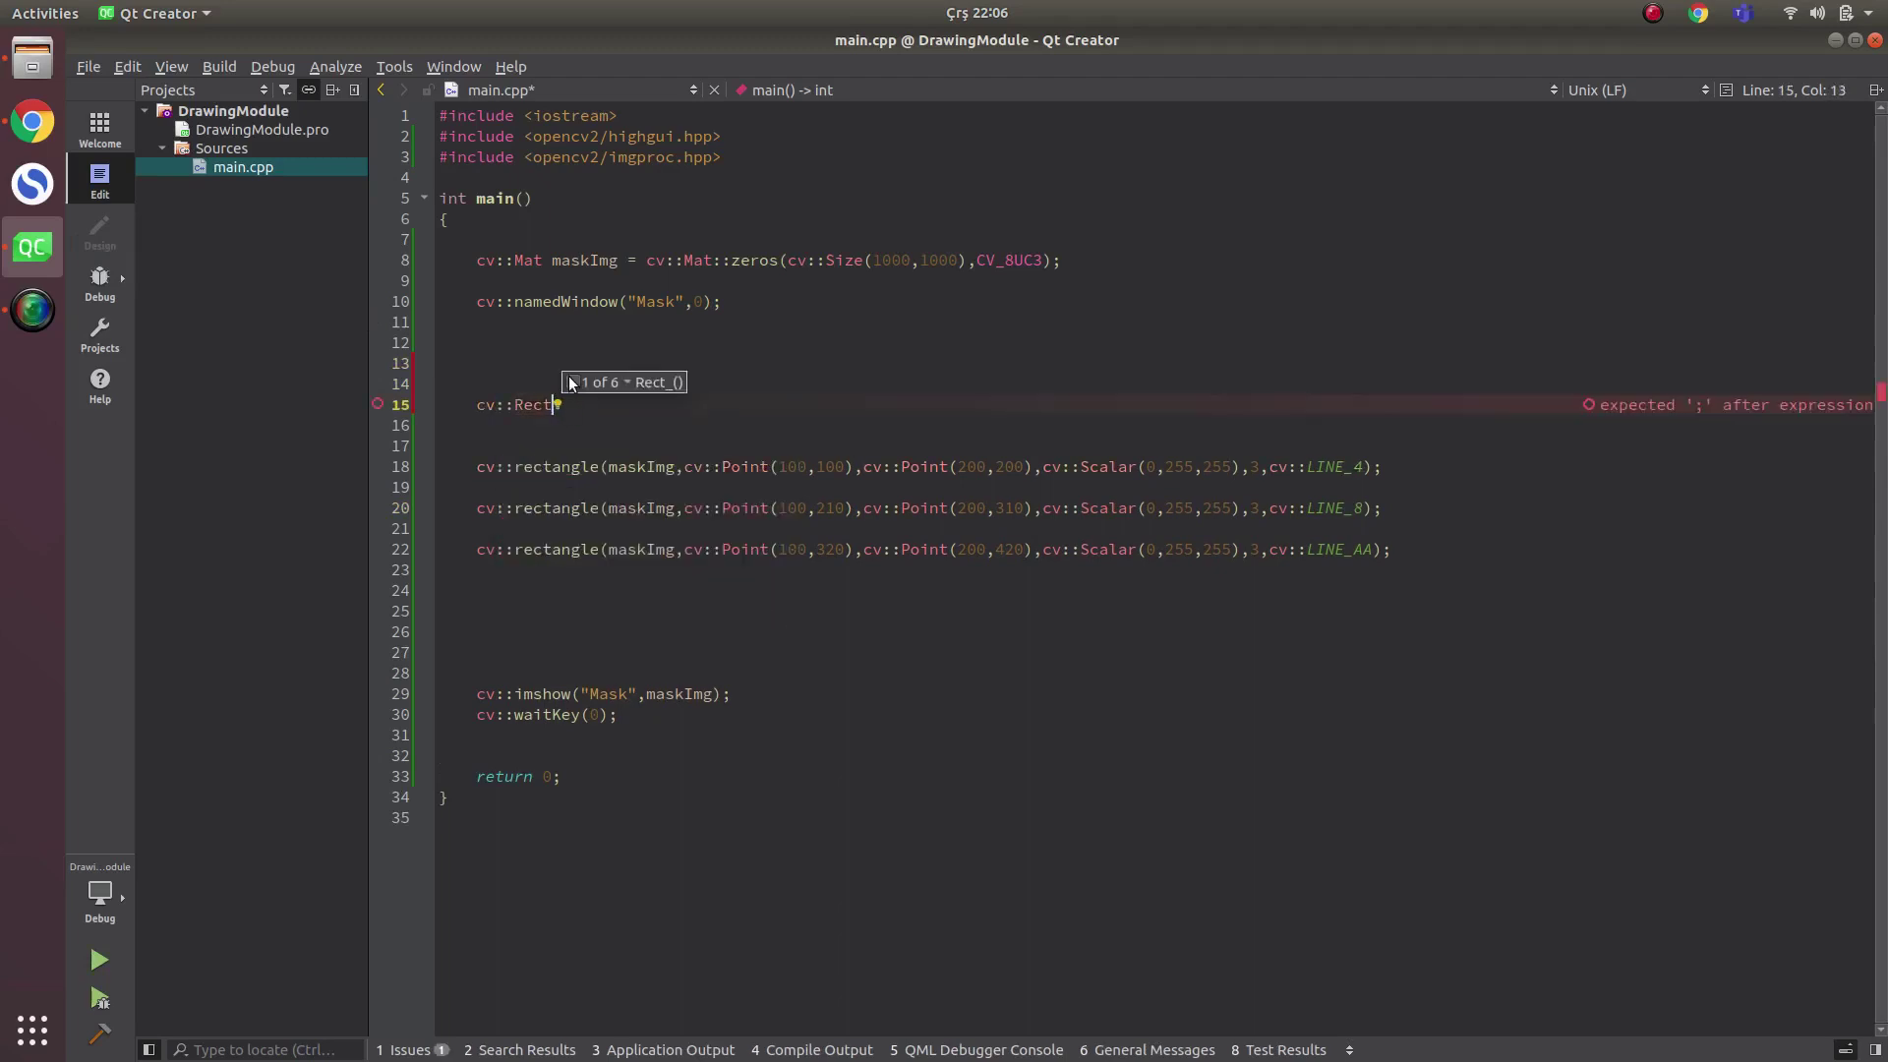
pyautogui.write('(')
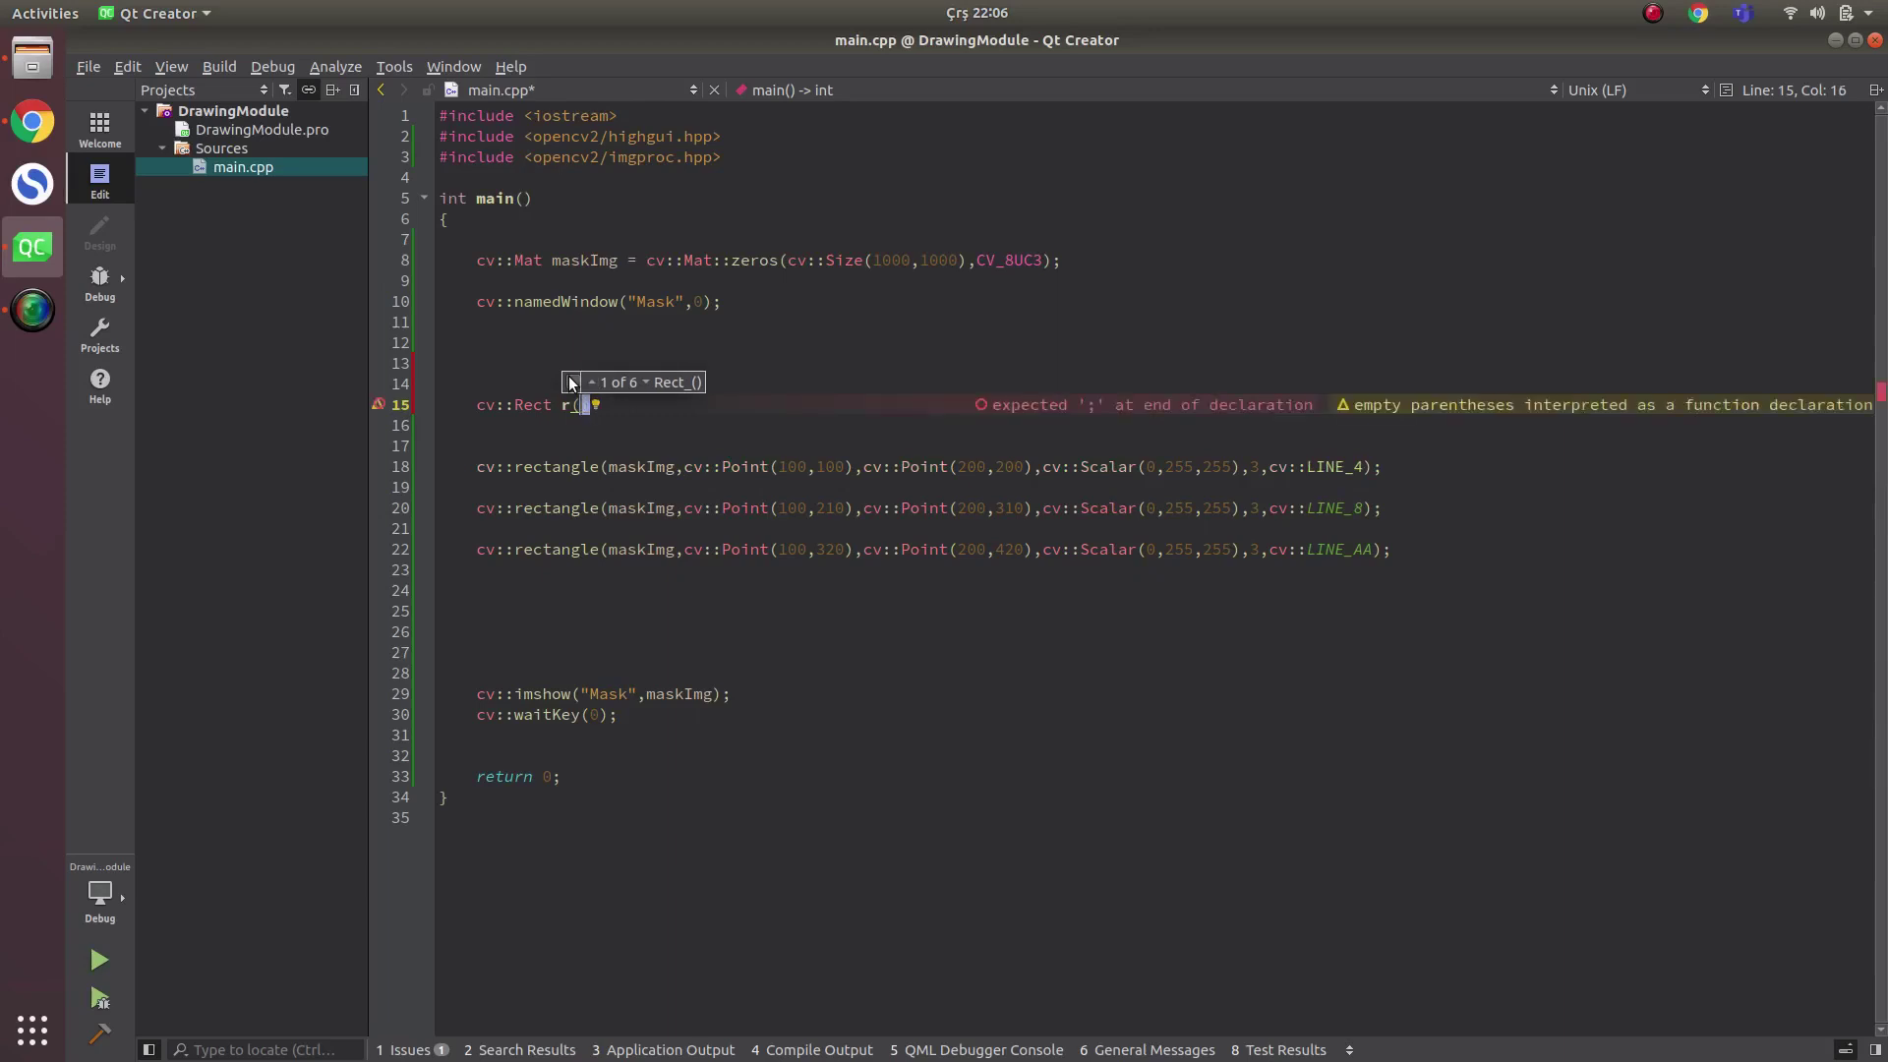
pyautogui.write('100')
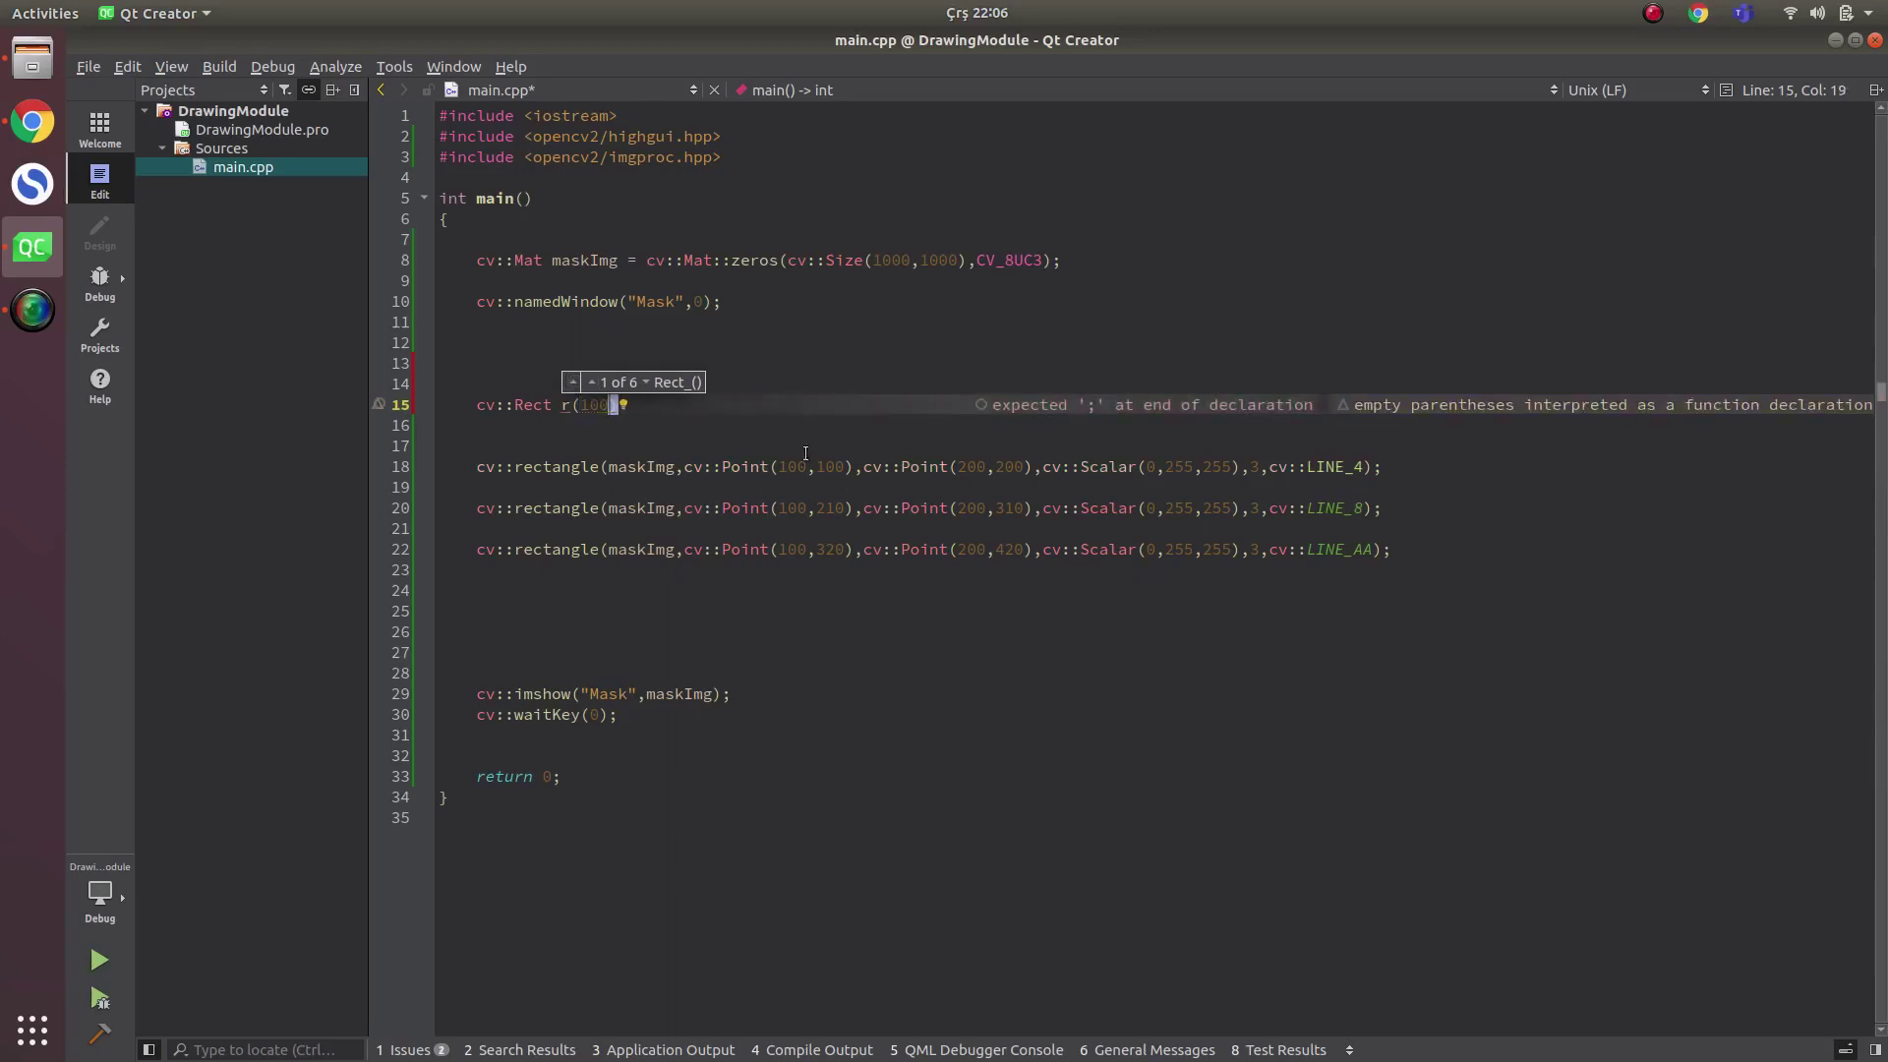
pyautogui.tripleClick(759, 466)
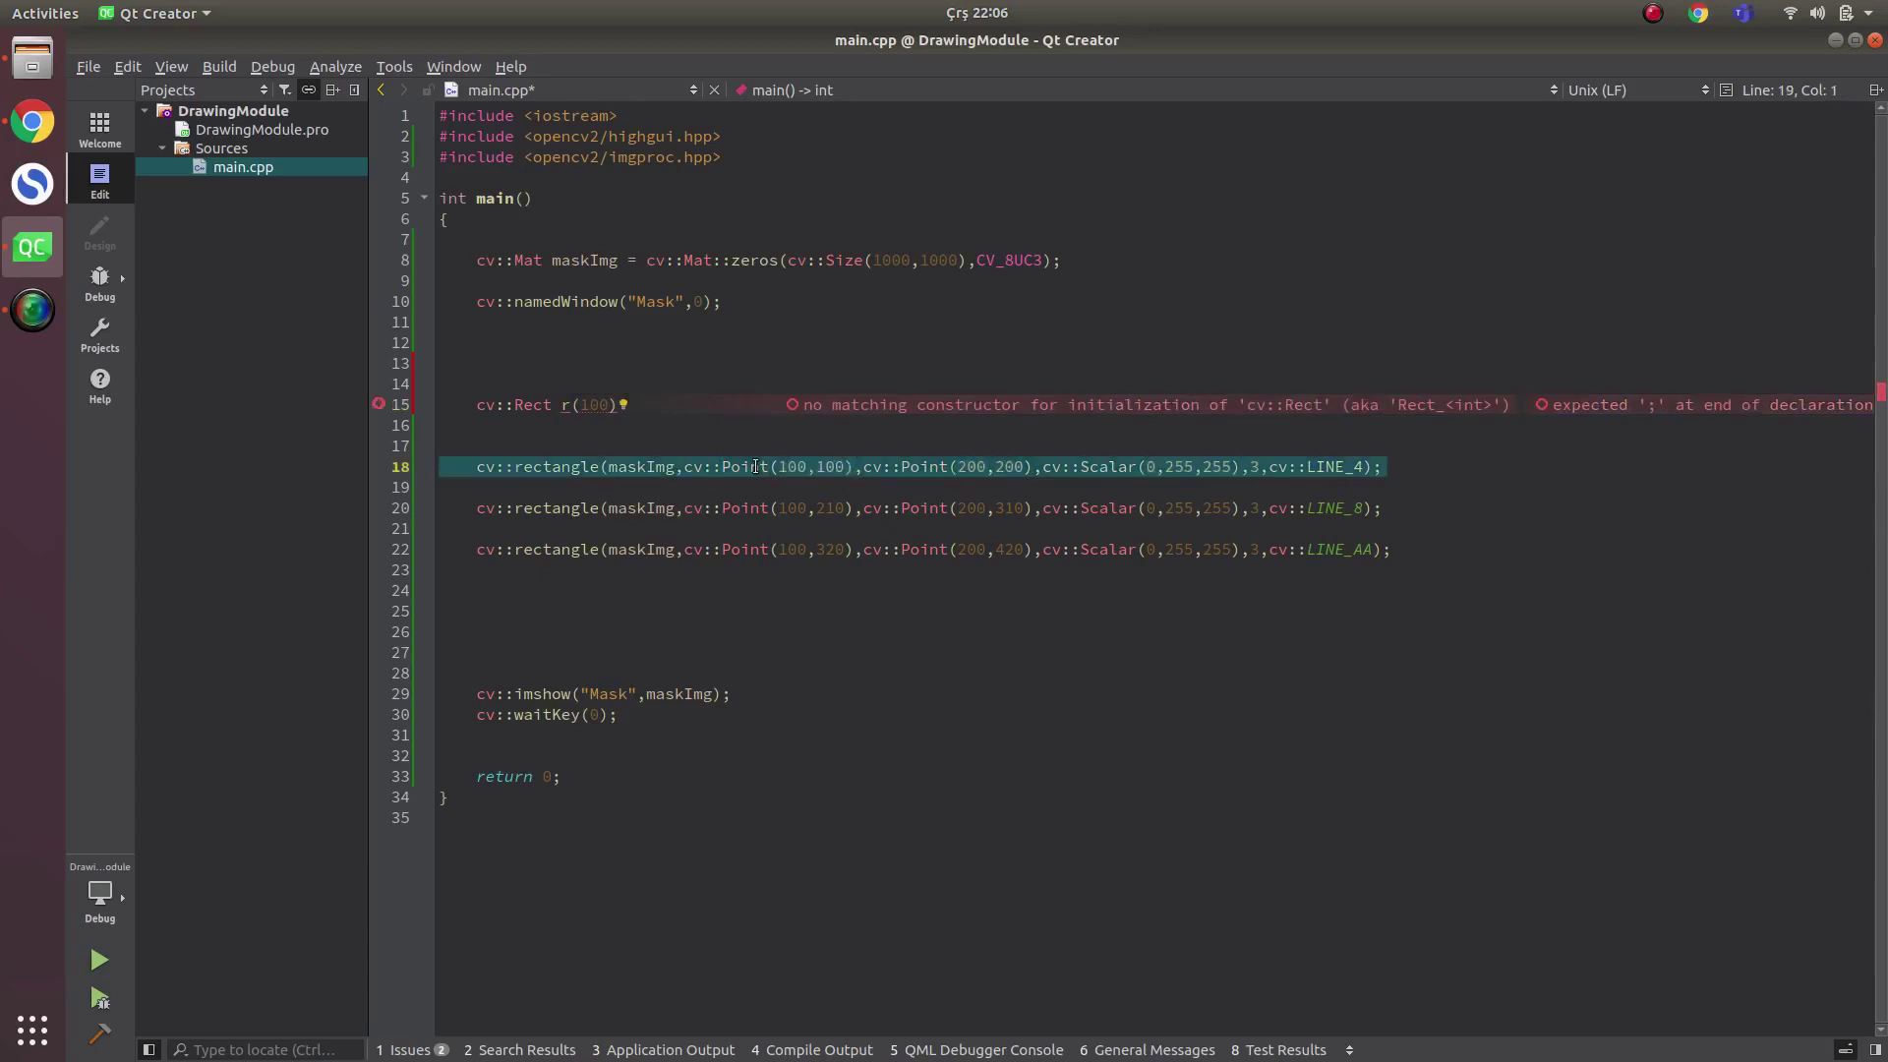
pyautogui.click(755, 466)
pyautogui.click(615, 404)
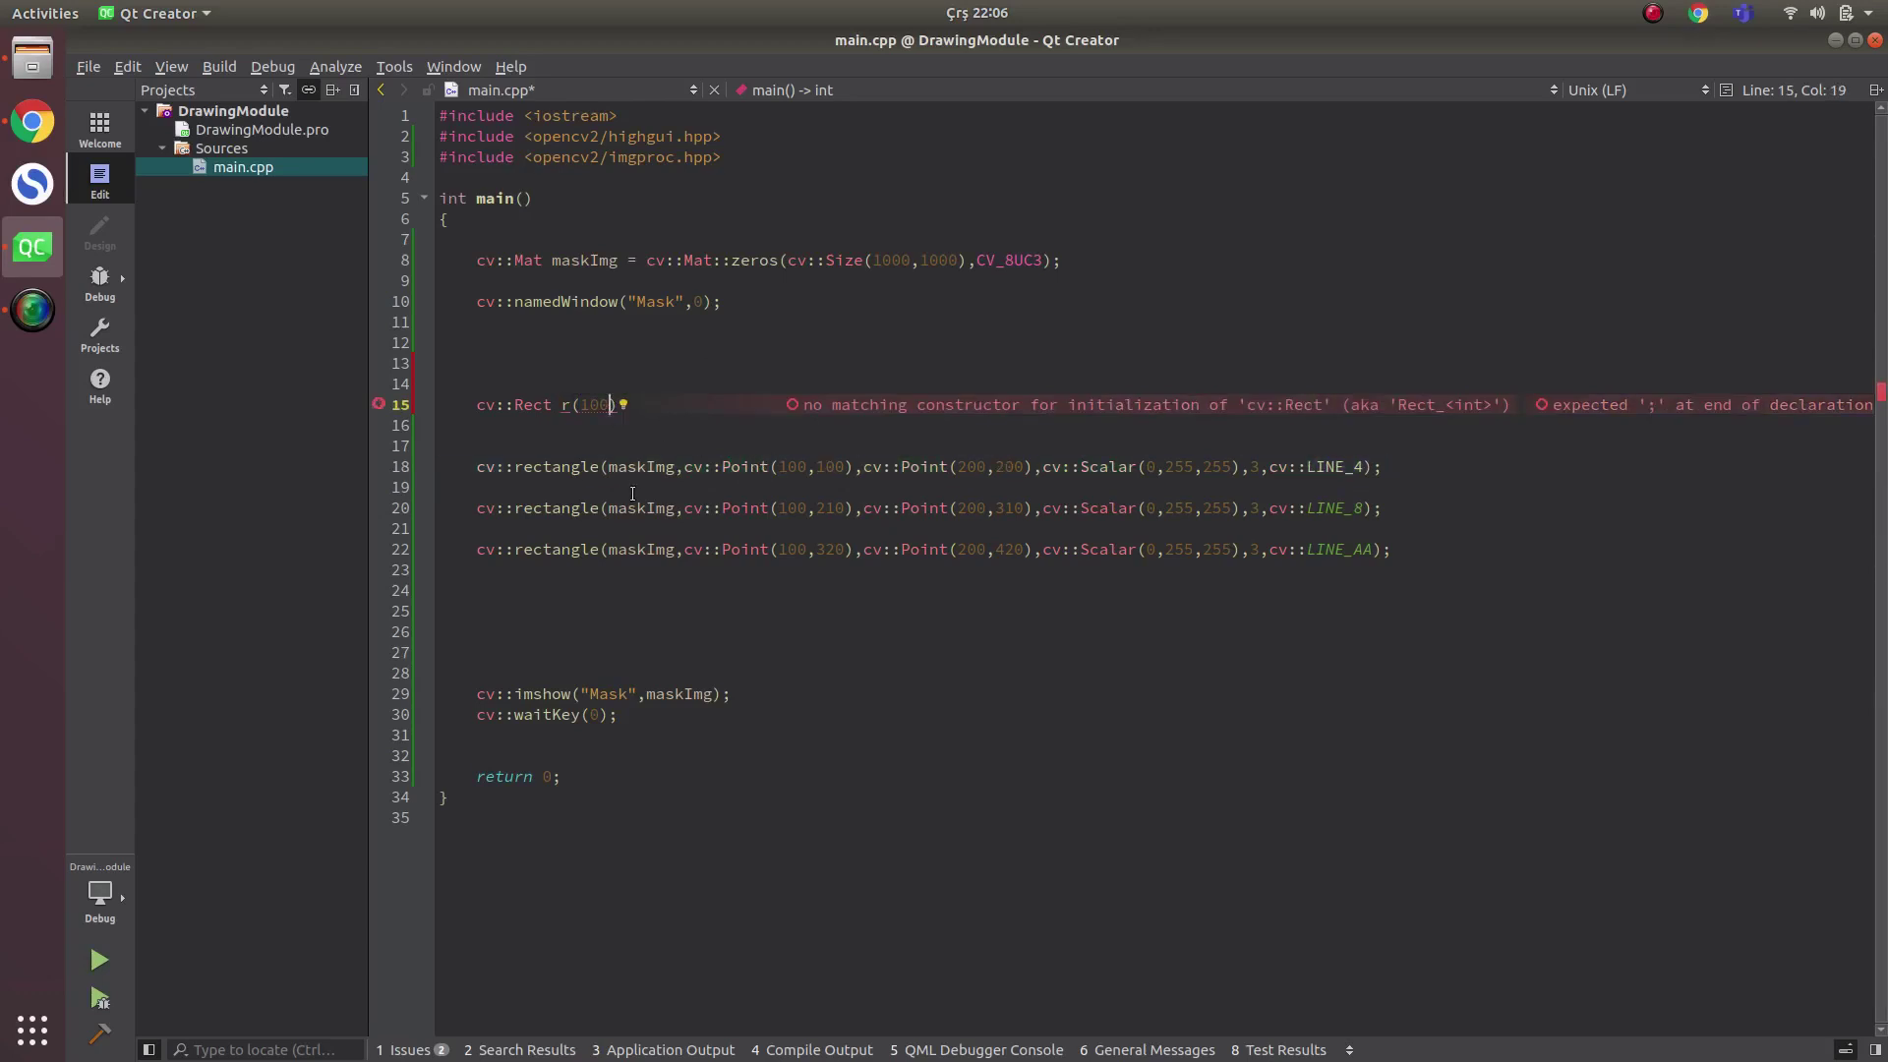
pyautogui.write(',100,')
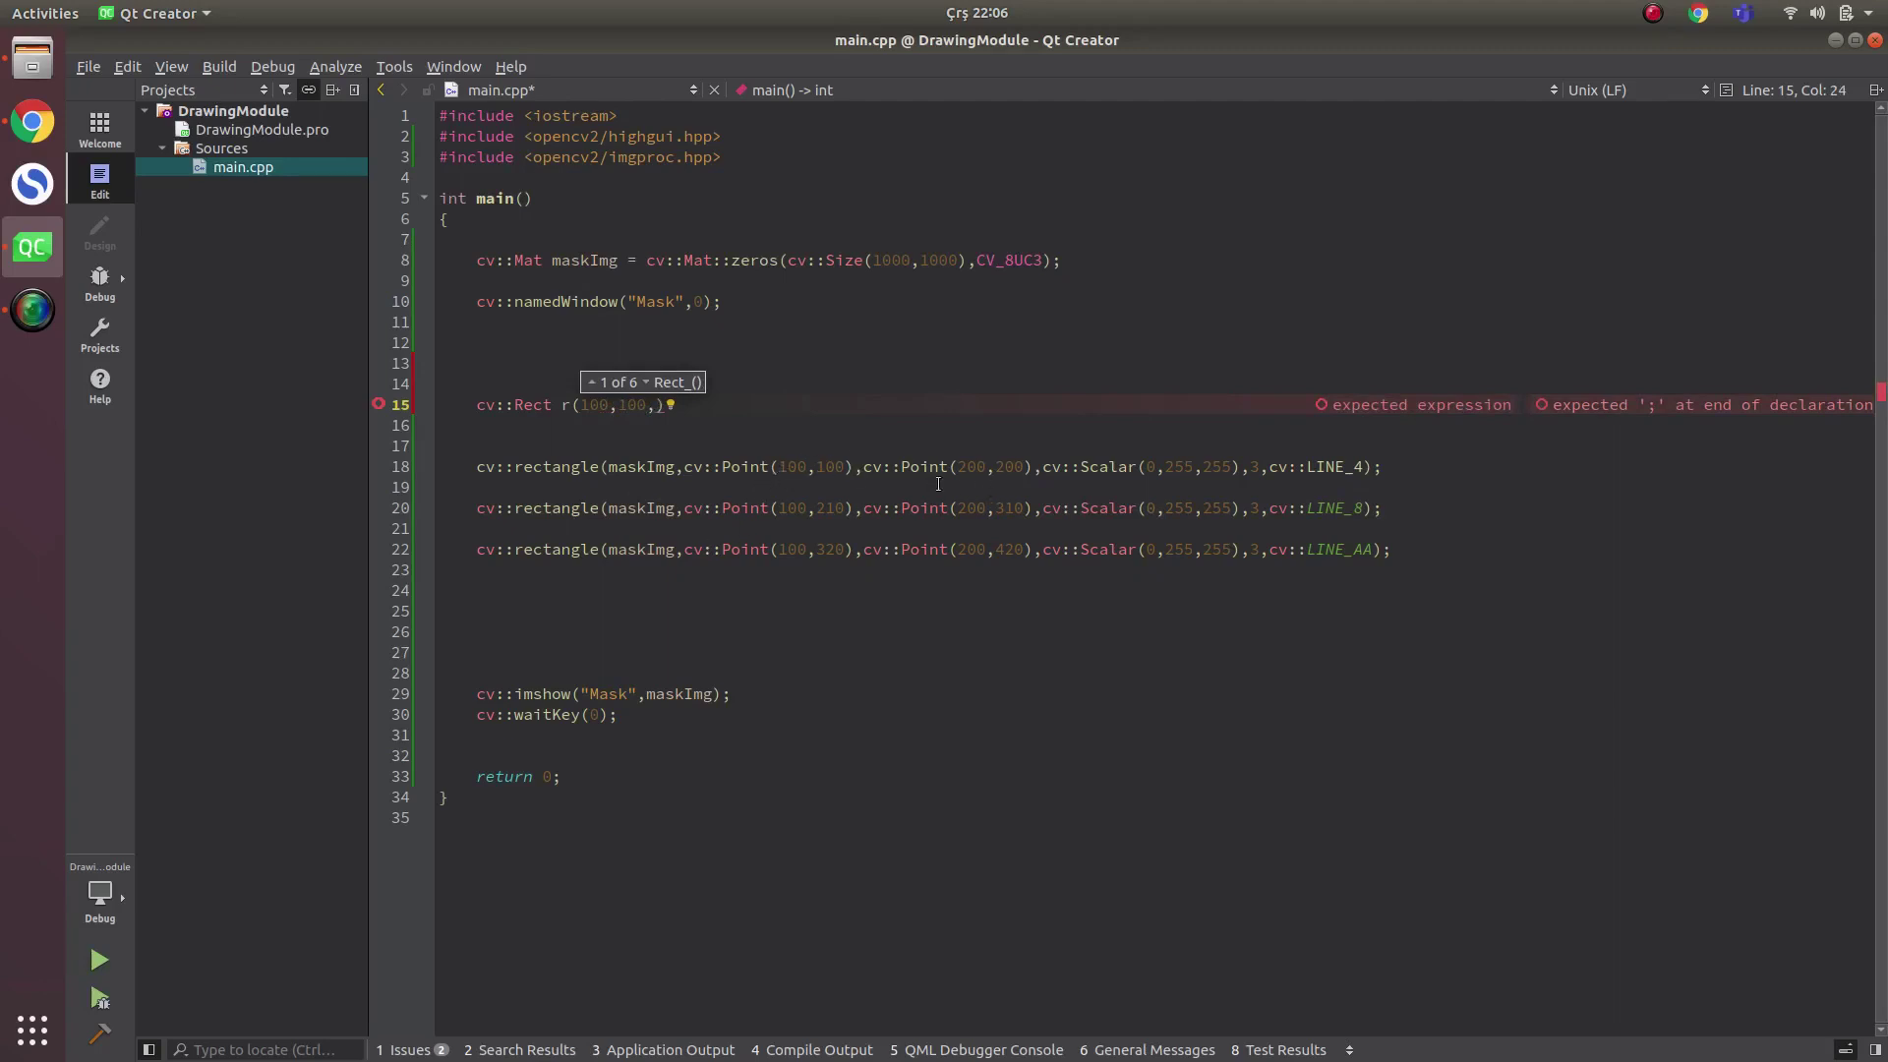
pyautogui.write('100,100')
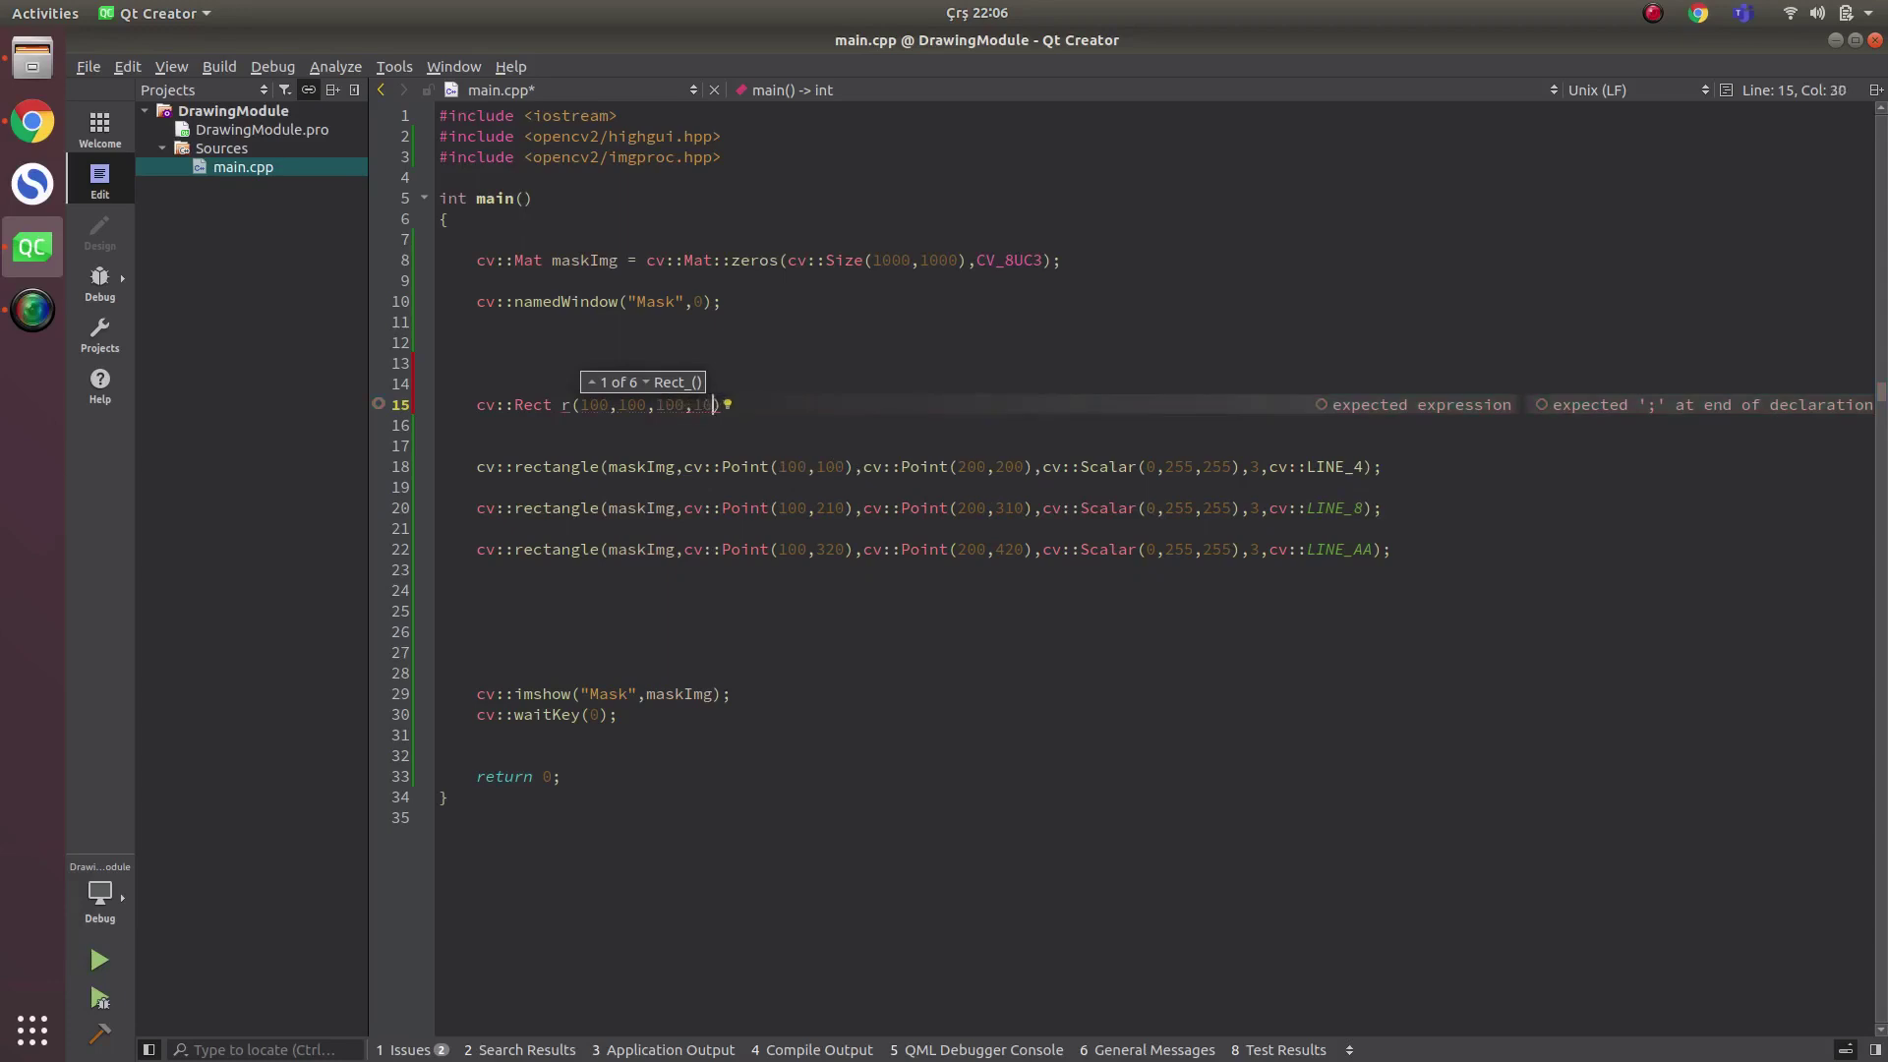
pyautogui.write(');')
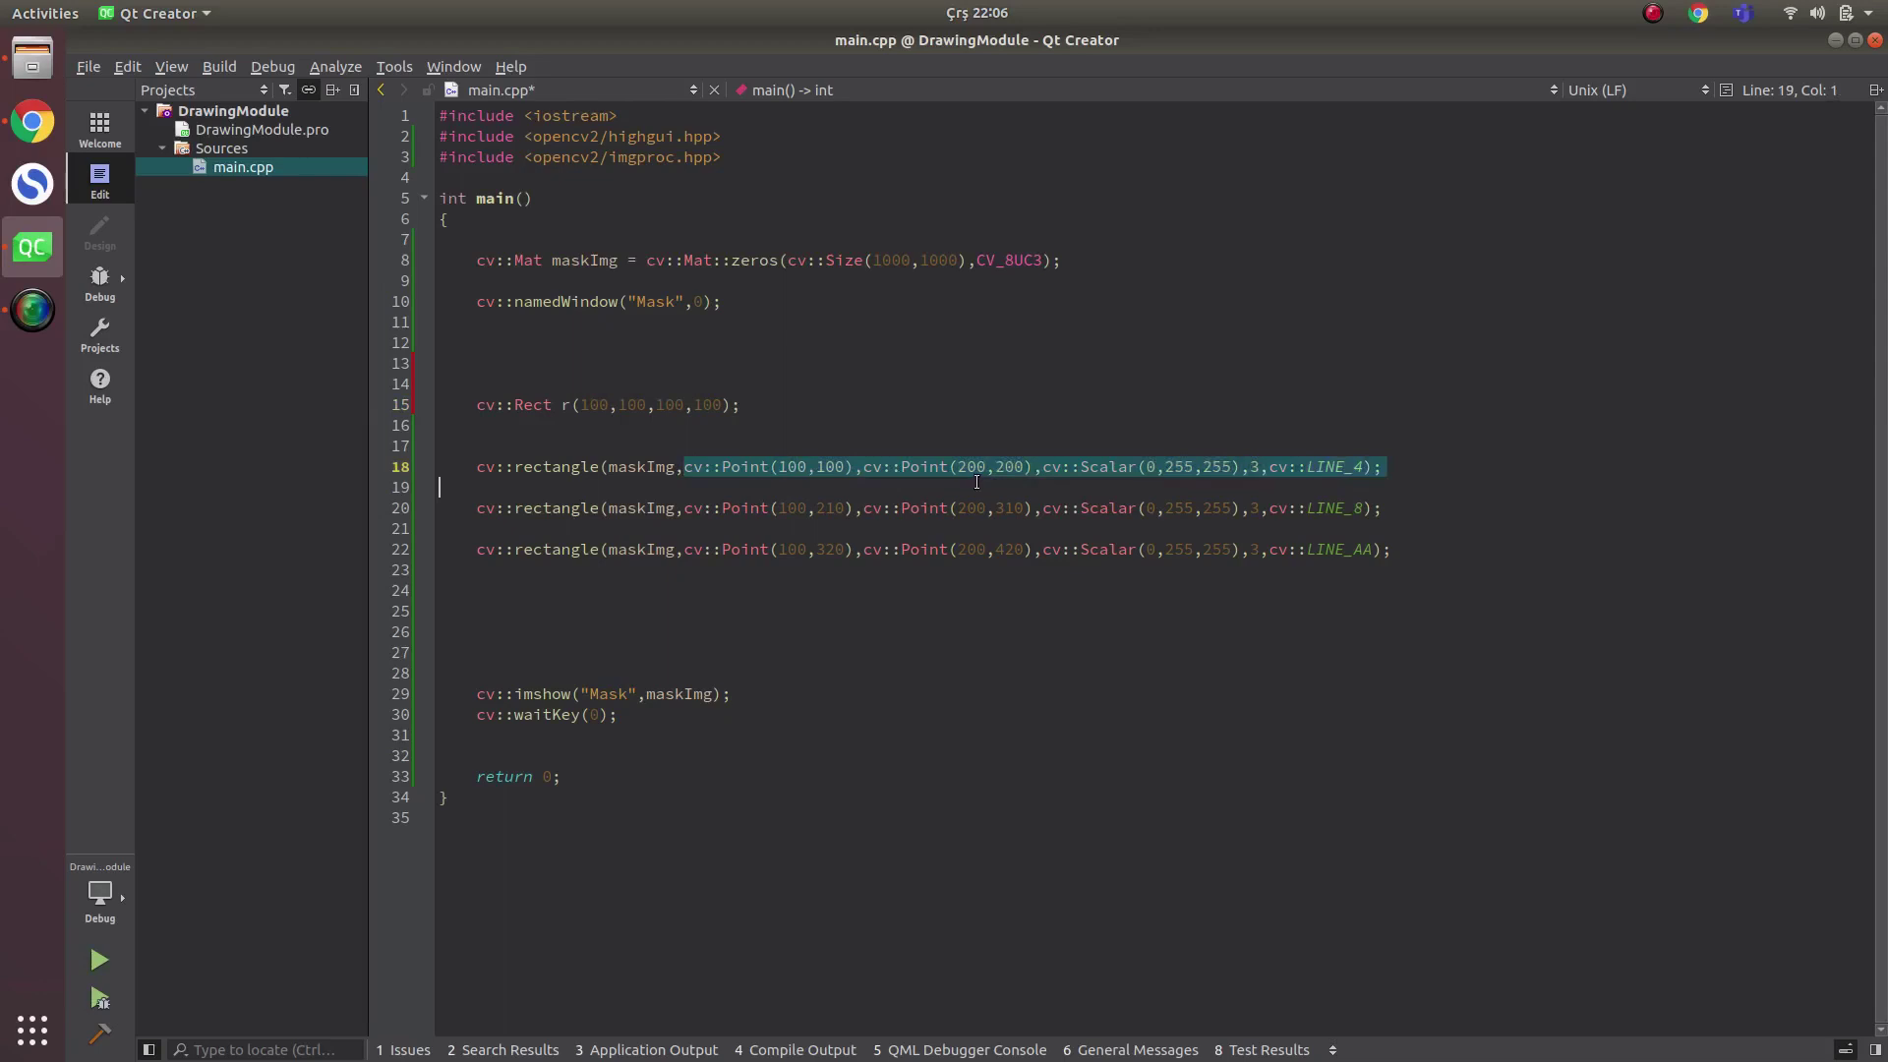
# - Replace line 18's two cv::Point arguments with r, rerun the program, and close the Mask window
pyautogui.moveTo(975, 485); pyautogui.dragTo(1027, 468)
pyautogui.write('r')
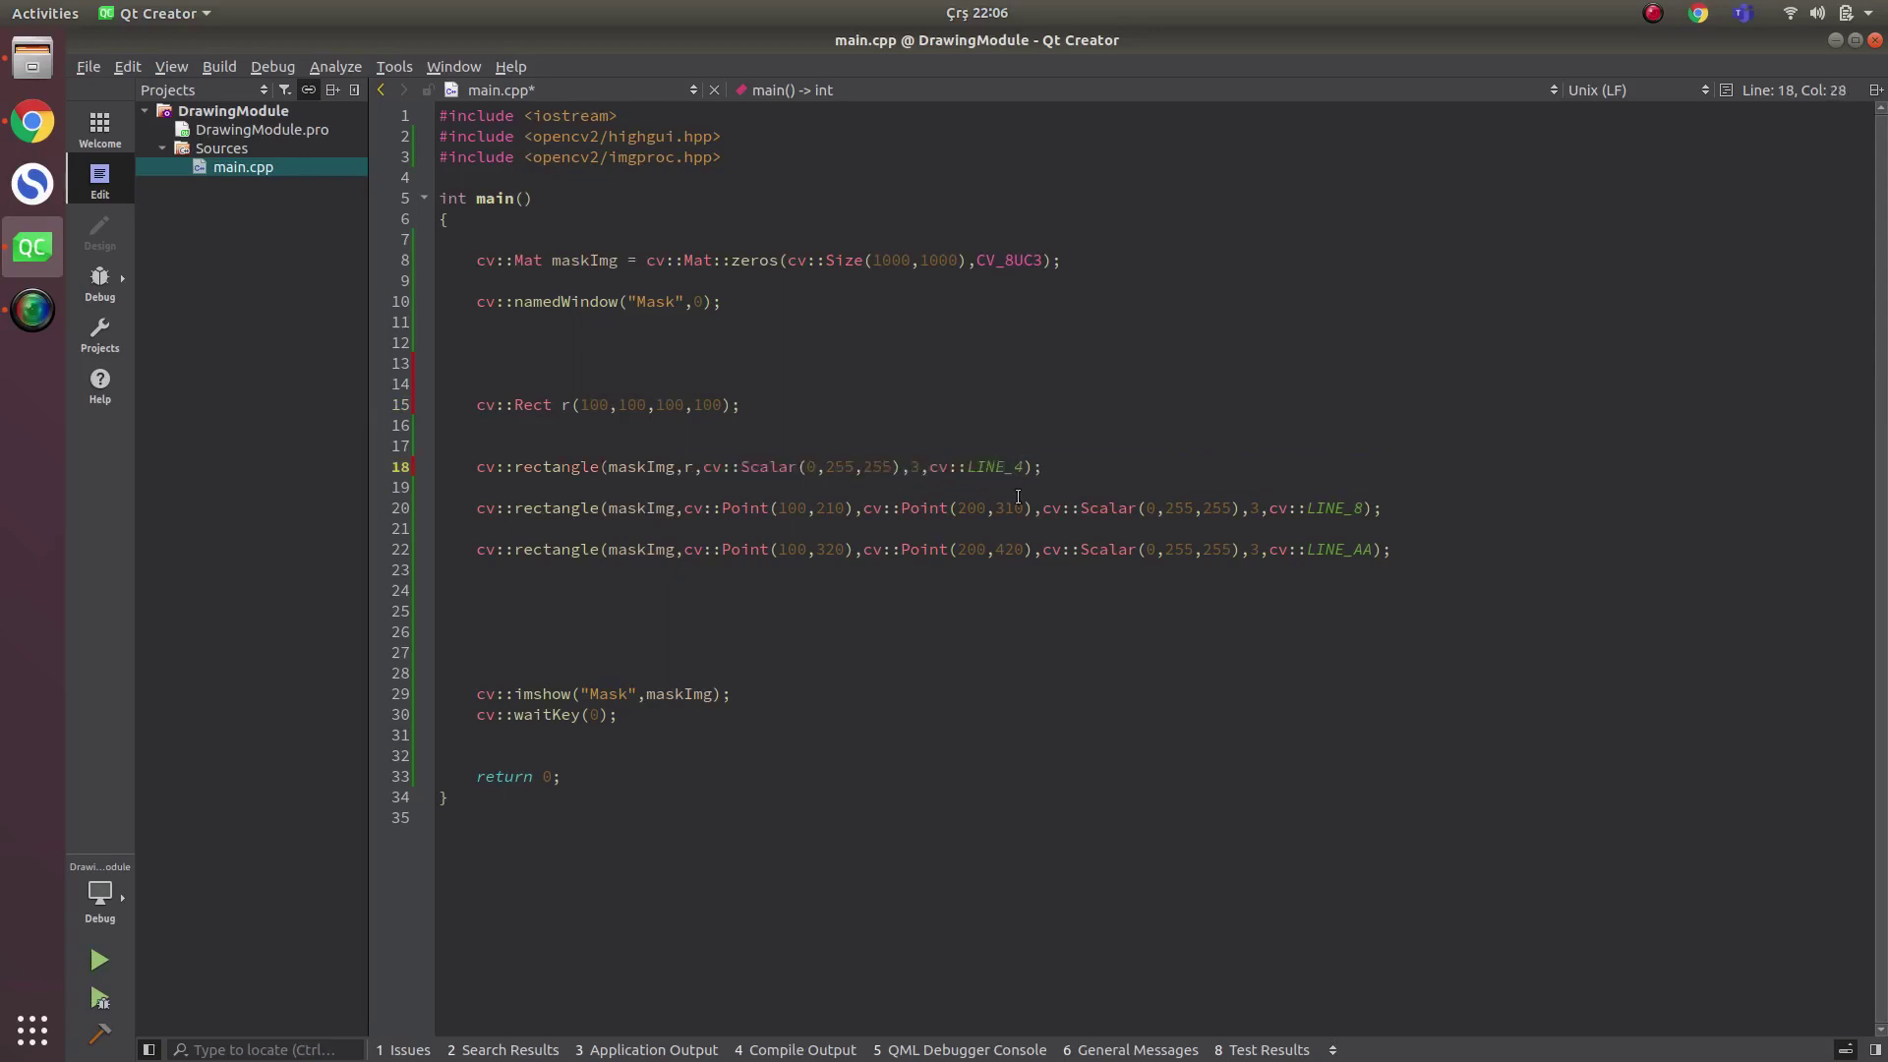
pyautogui.hotkey('ctrl', 'r')
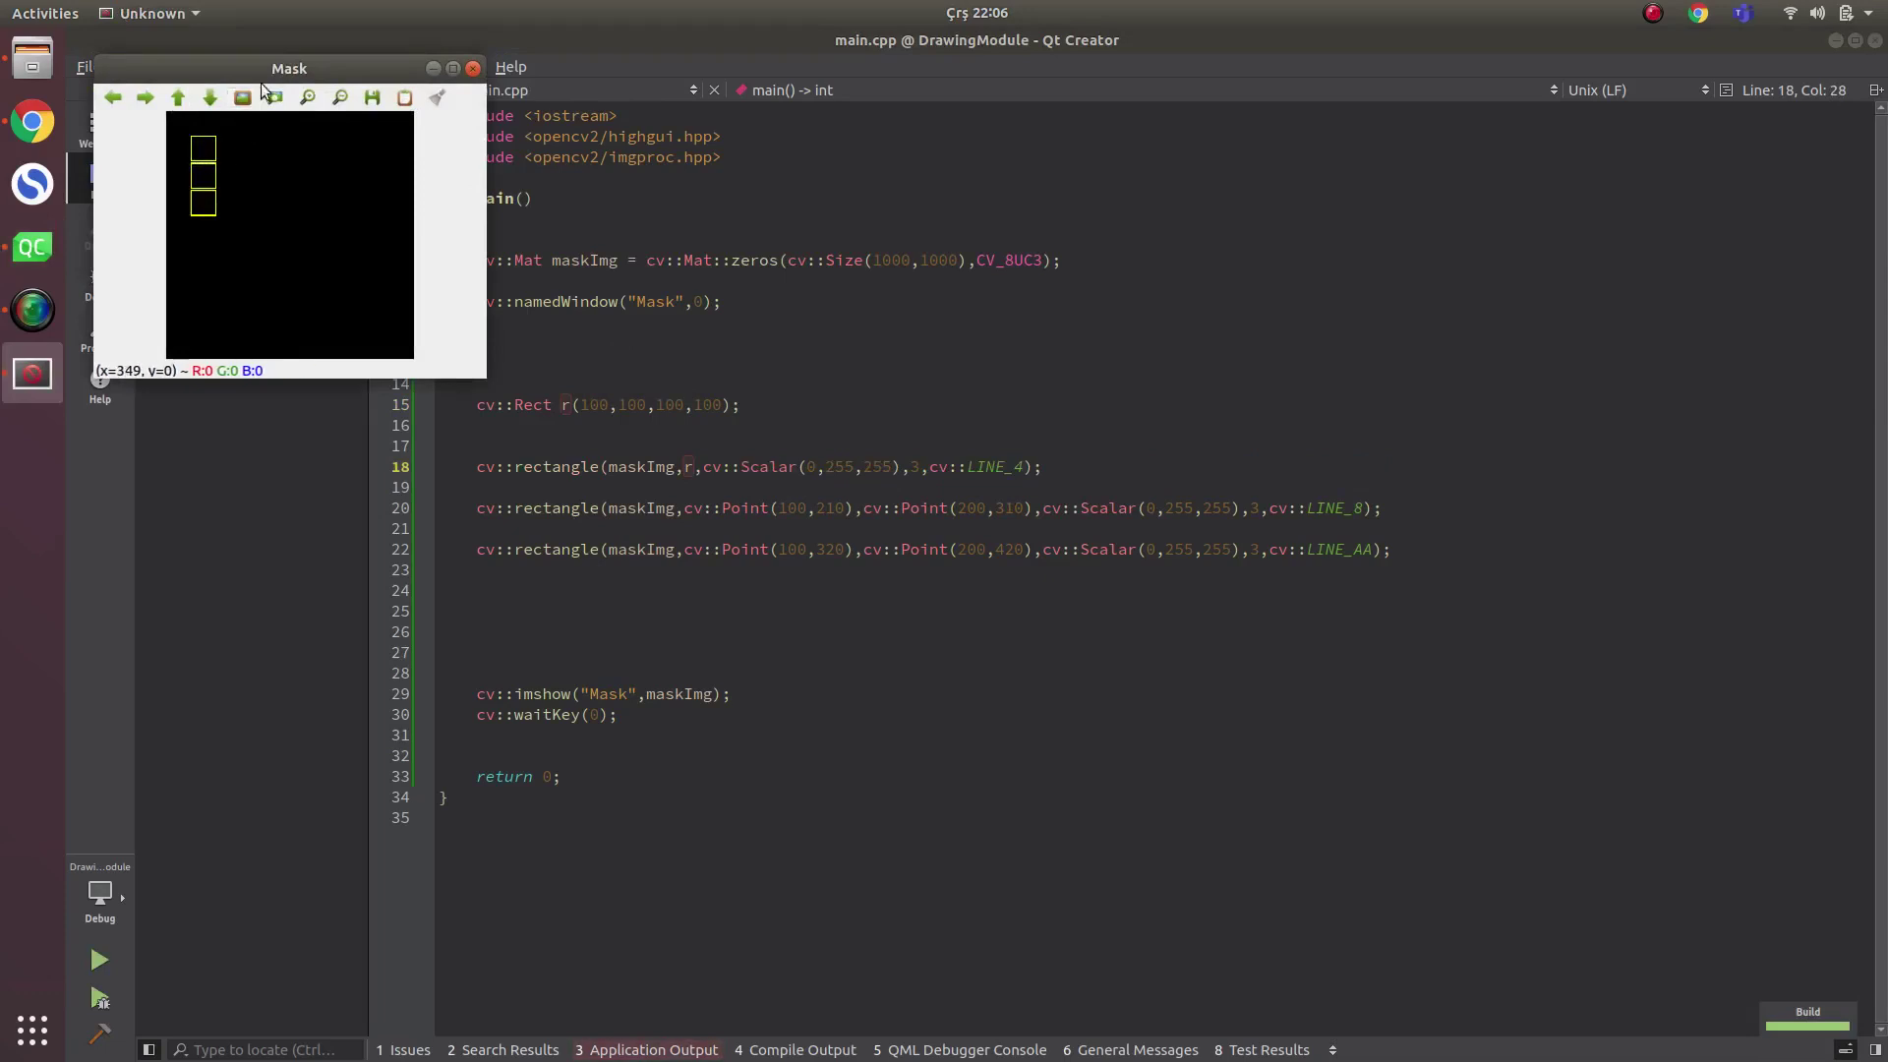
pyautogui.moveTo(264, 69); pyautogui.dragTo(462, 164)
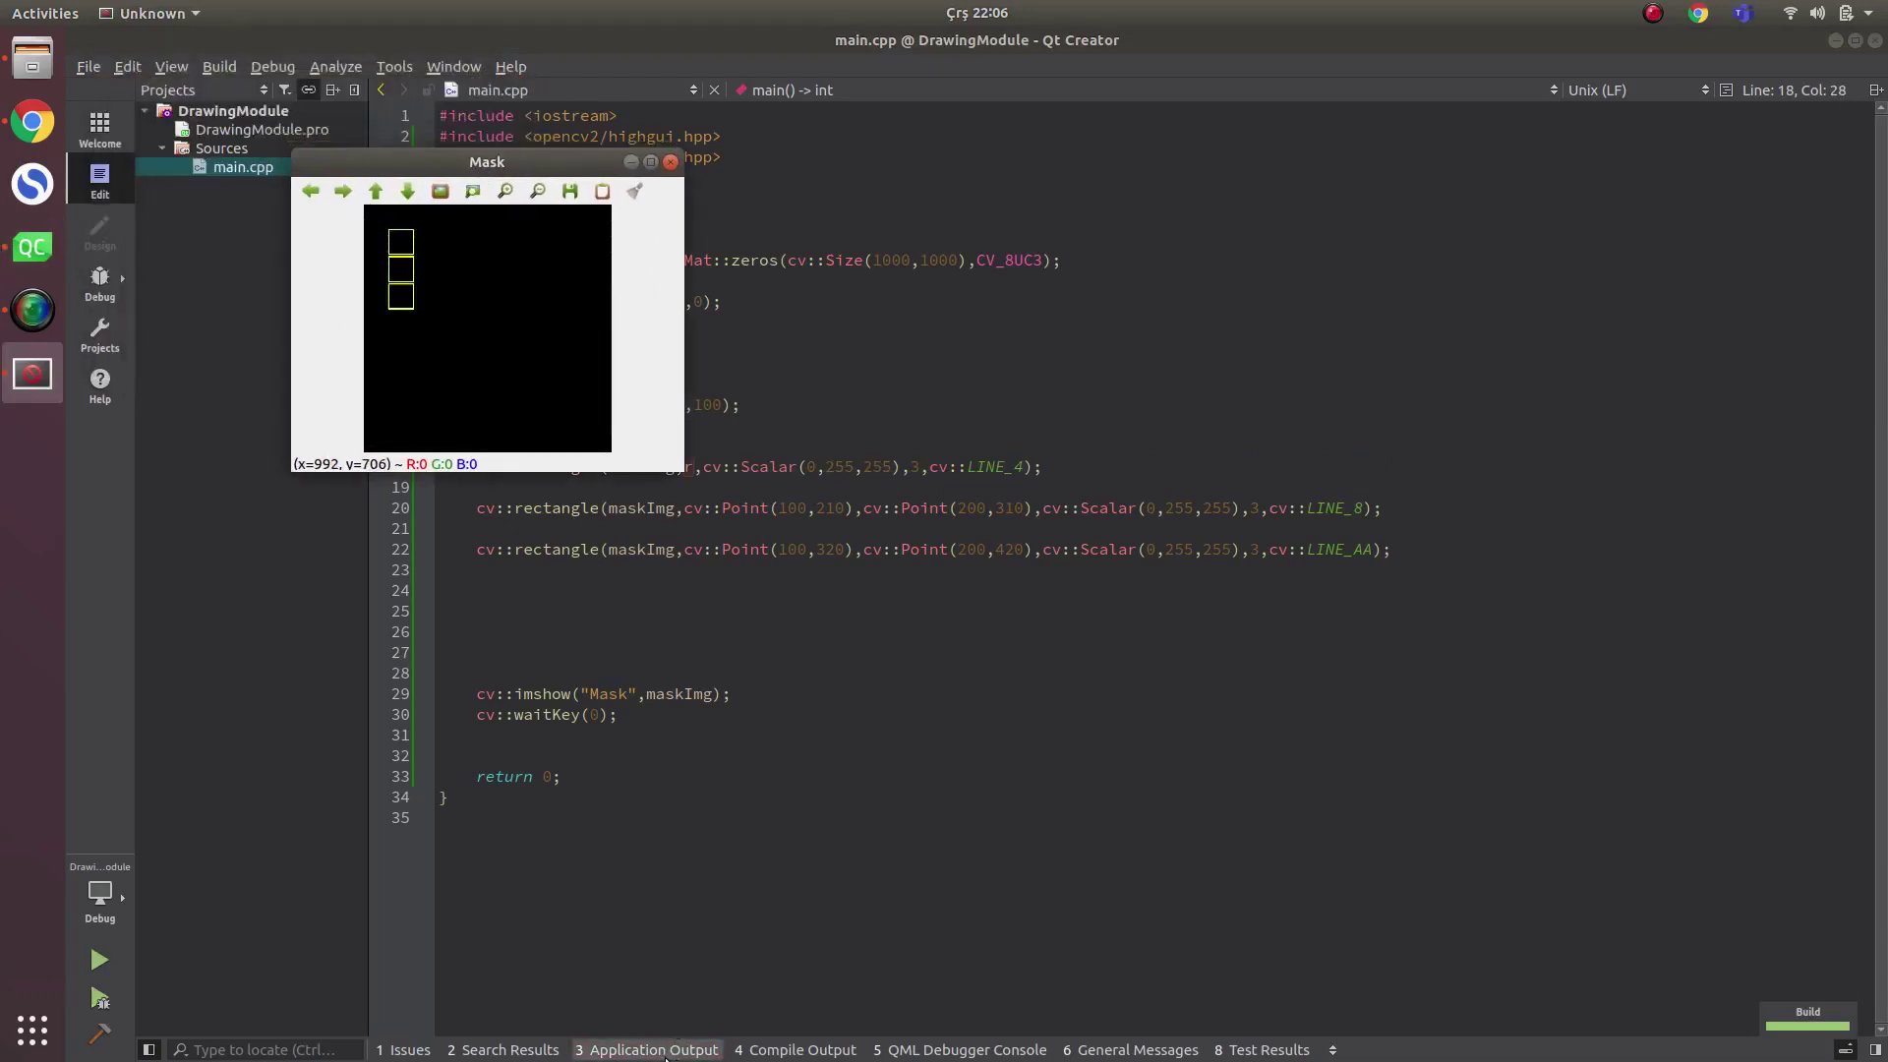
pyautogui.press('space')
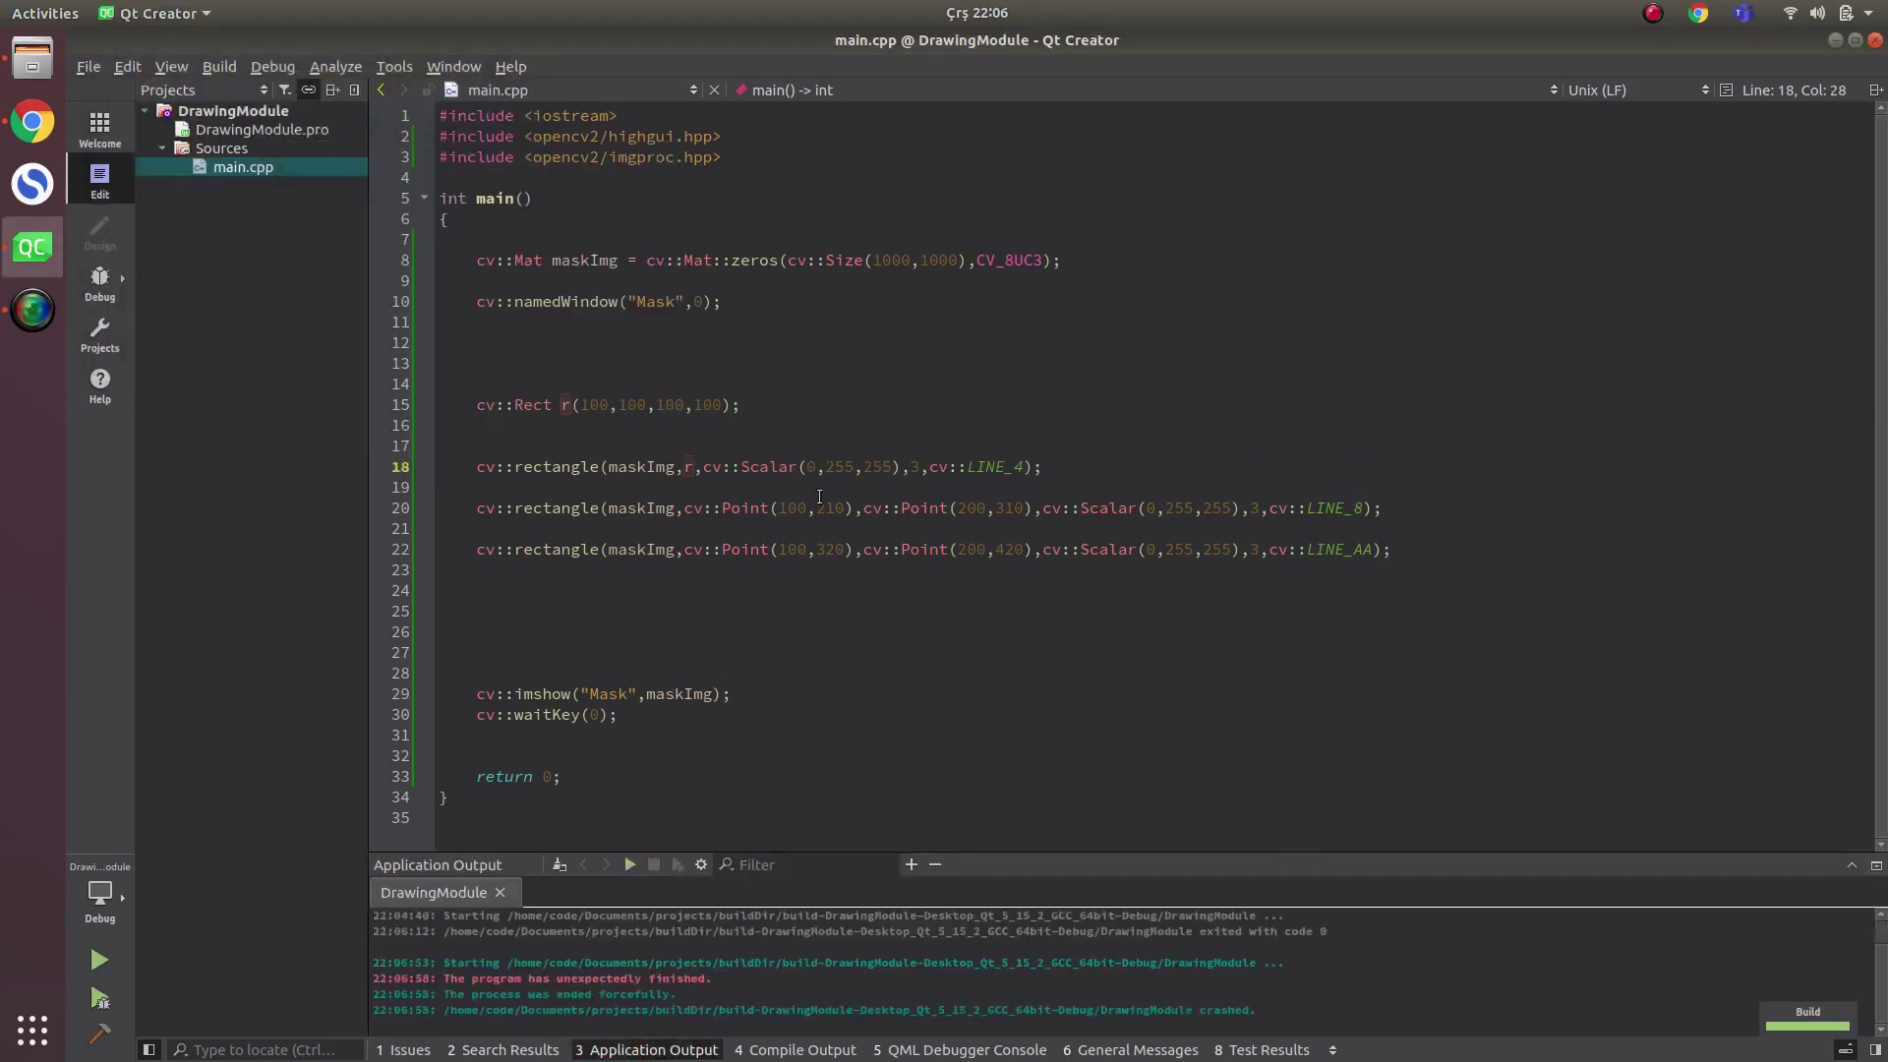
# - Restore the first rectangle call's two cv::Point corner arguments
pyautogui.tripleClick(682, 410)
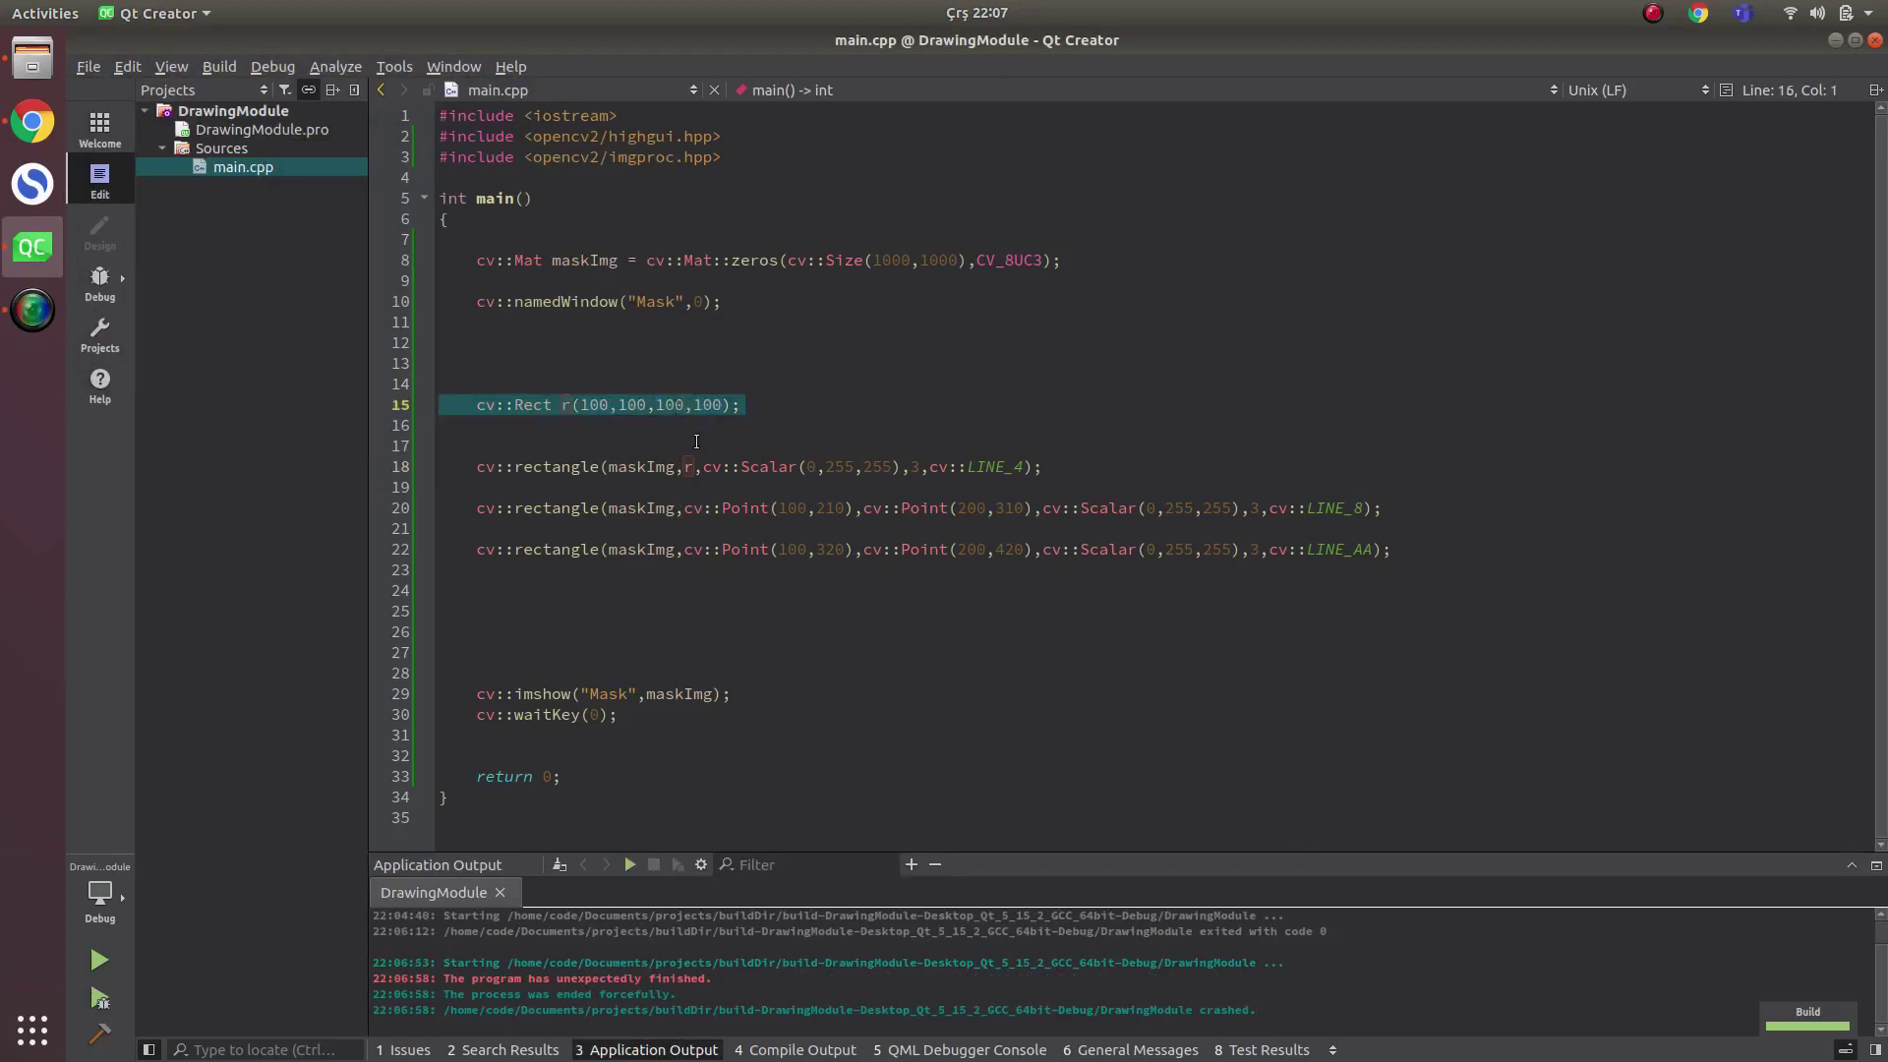
pyautogui.hotkey('ctrl', 'z')
pyautogui.hotkey('ctrl', 'z')
pyautogui.hotkey('ctrl', 'z')
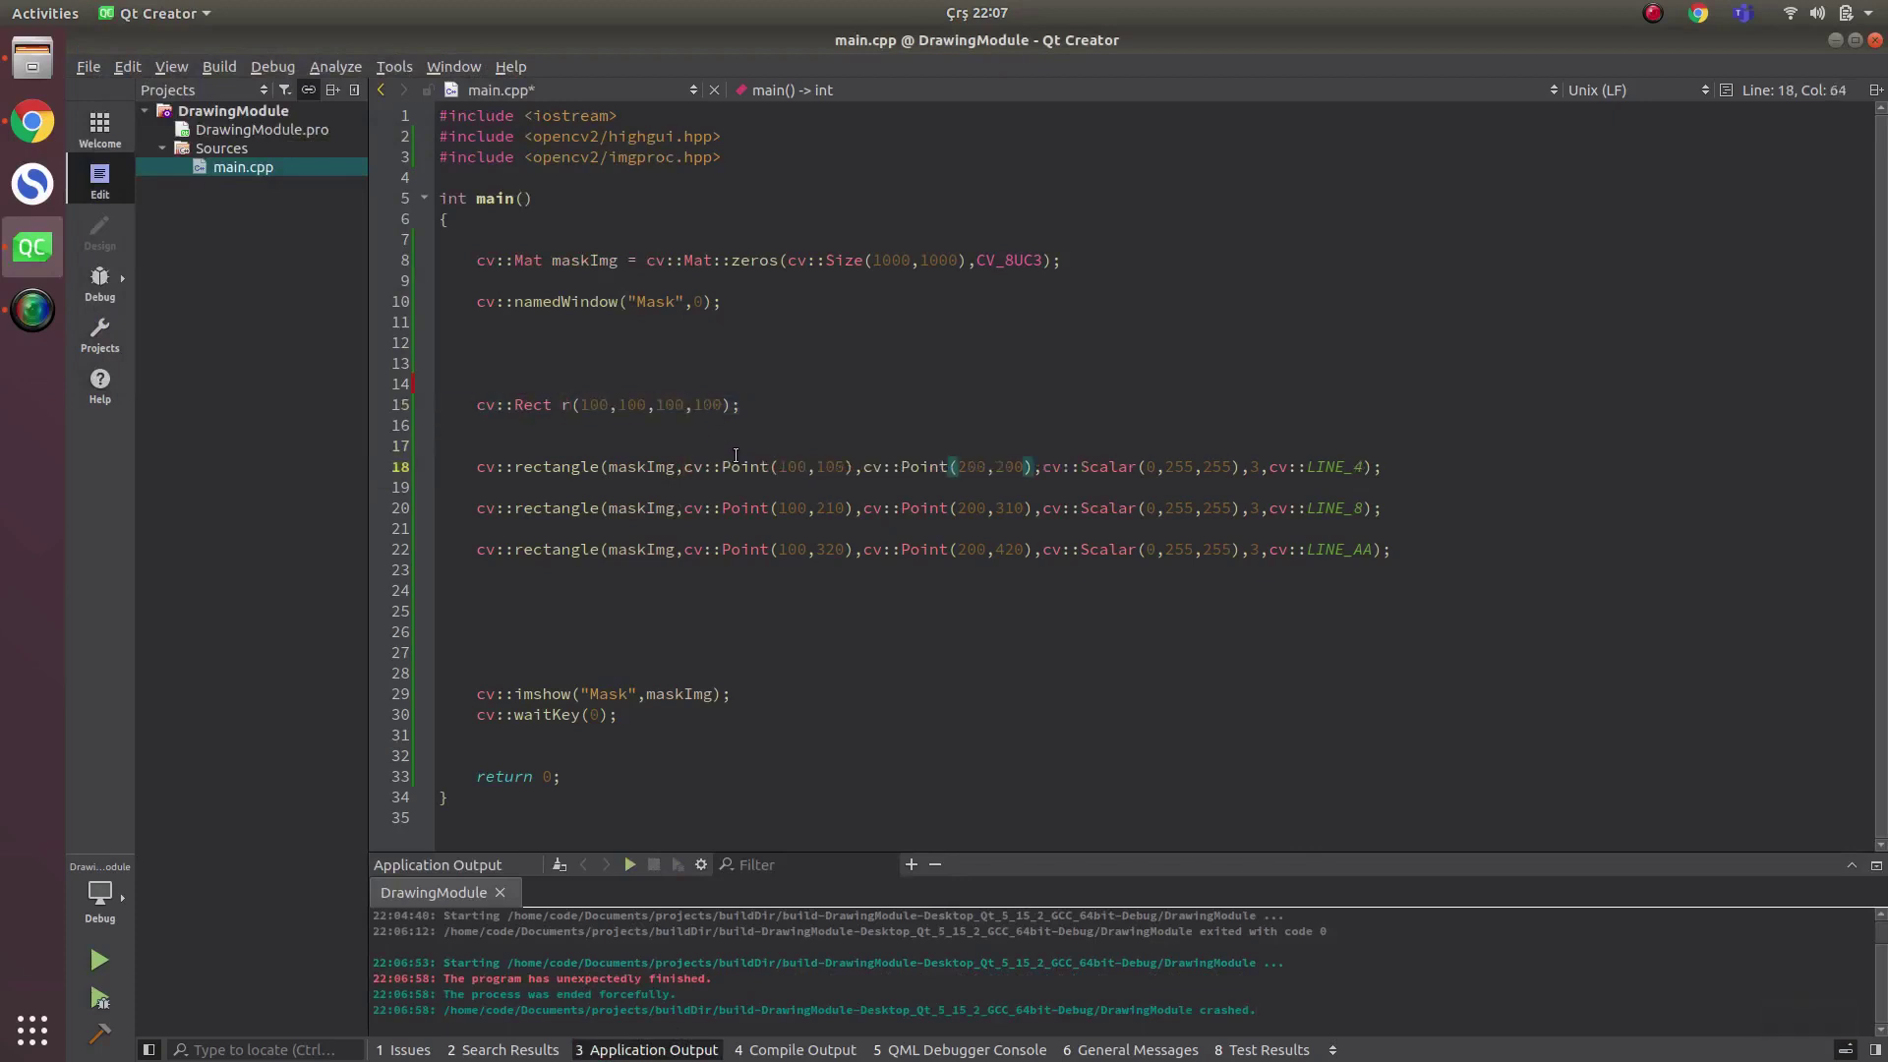
pyautogui.hotkey('ctrl', 'z')
pyautogui.hotkey('ctrl', 'z')
pyautogui.hotkey('ctrl', 'z')
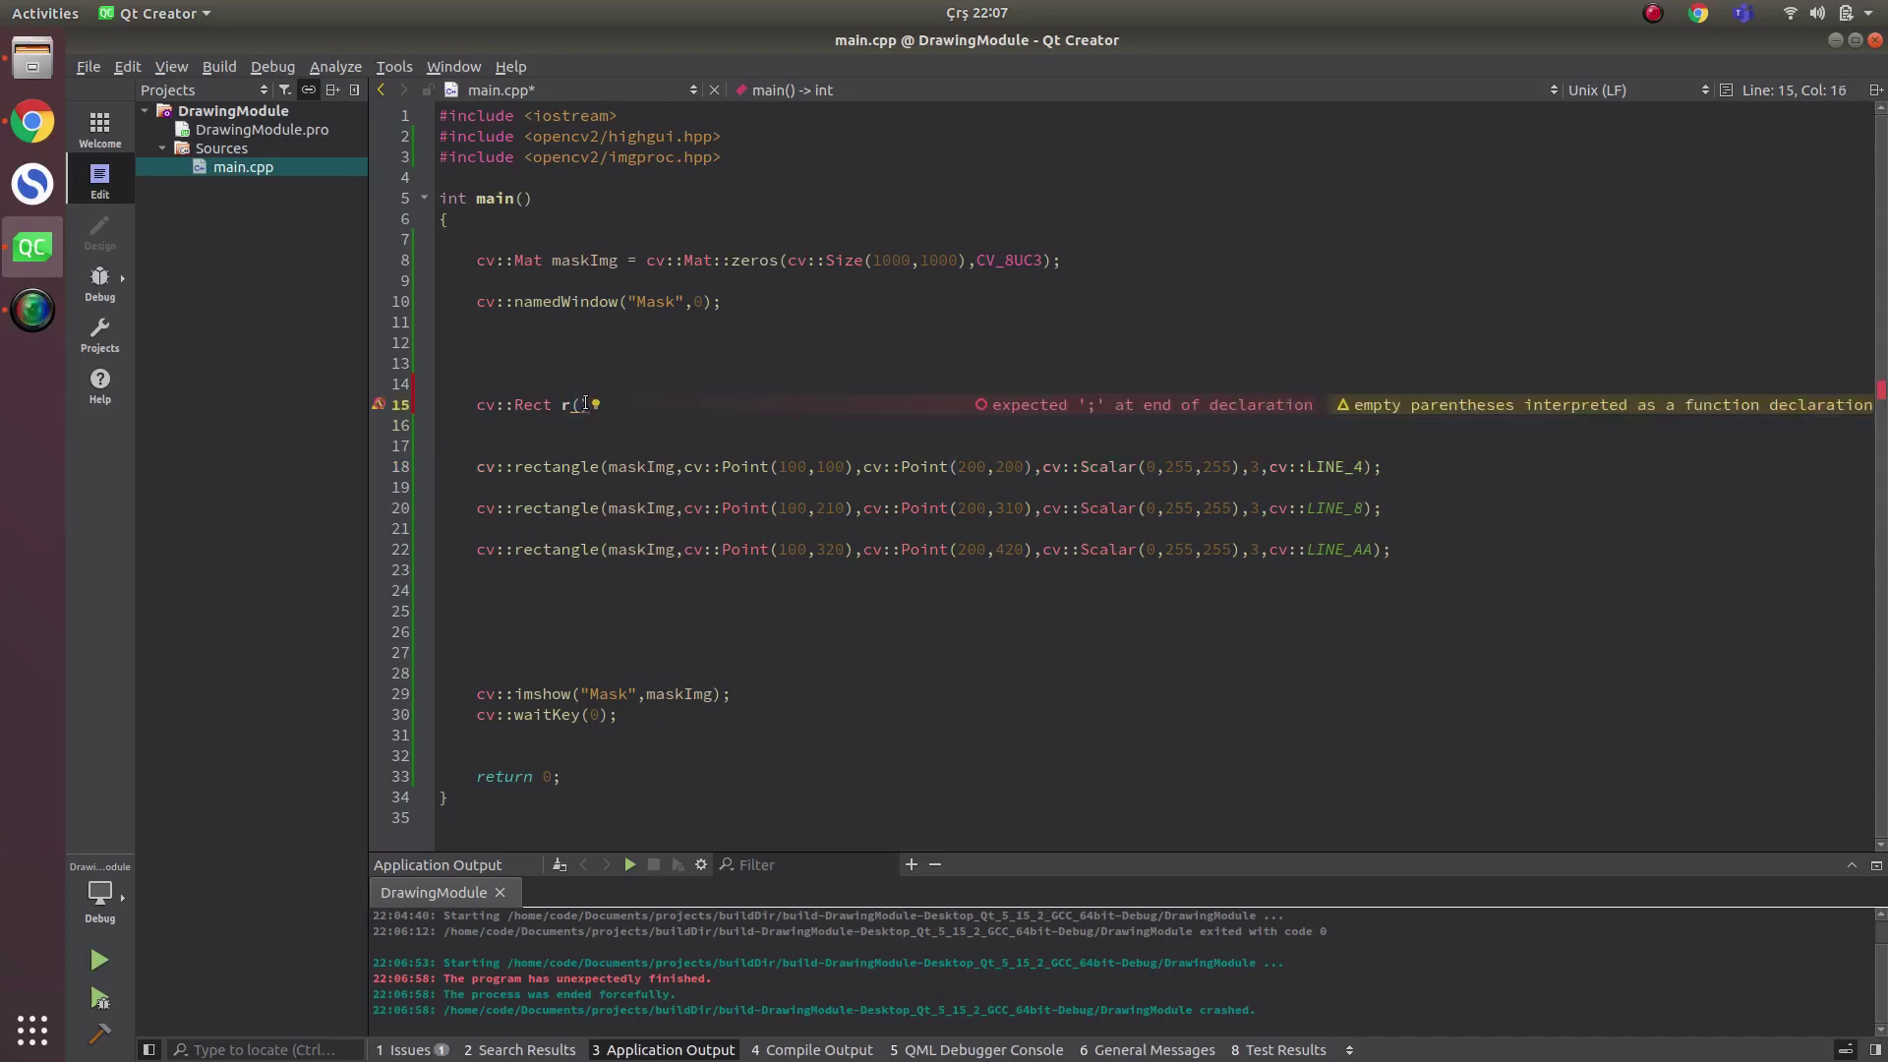
# - Delete the leftover cv::Rect r() line and open an indented blank line 13
pyautogui.tripleClick(532, 405)
pyautogui.press('Delete')
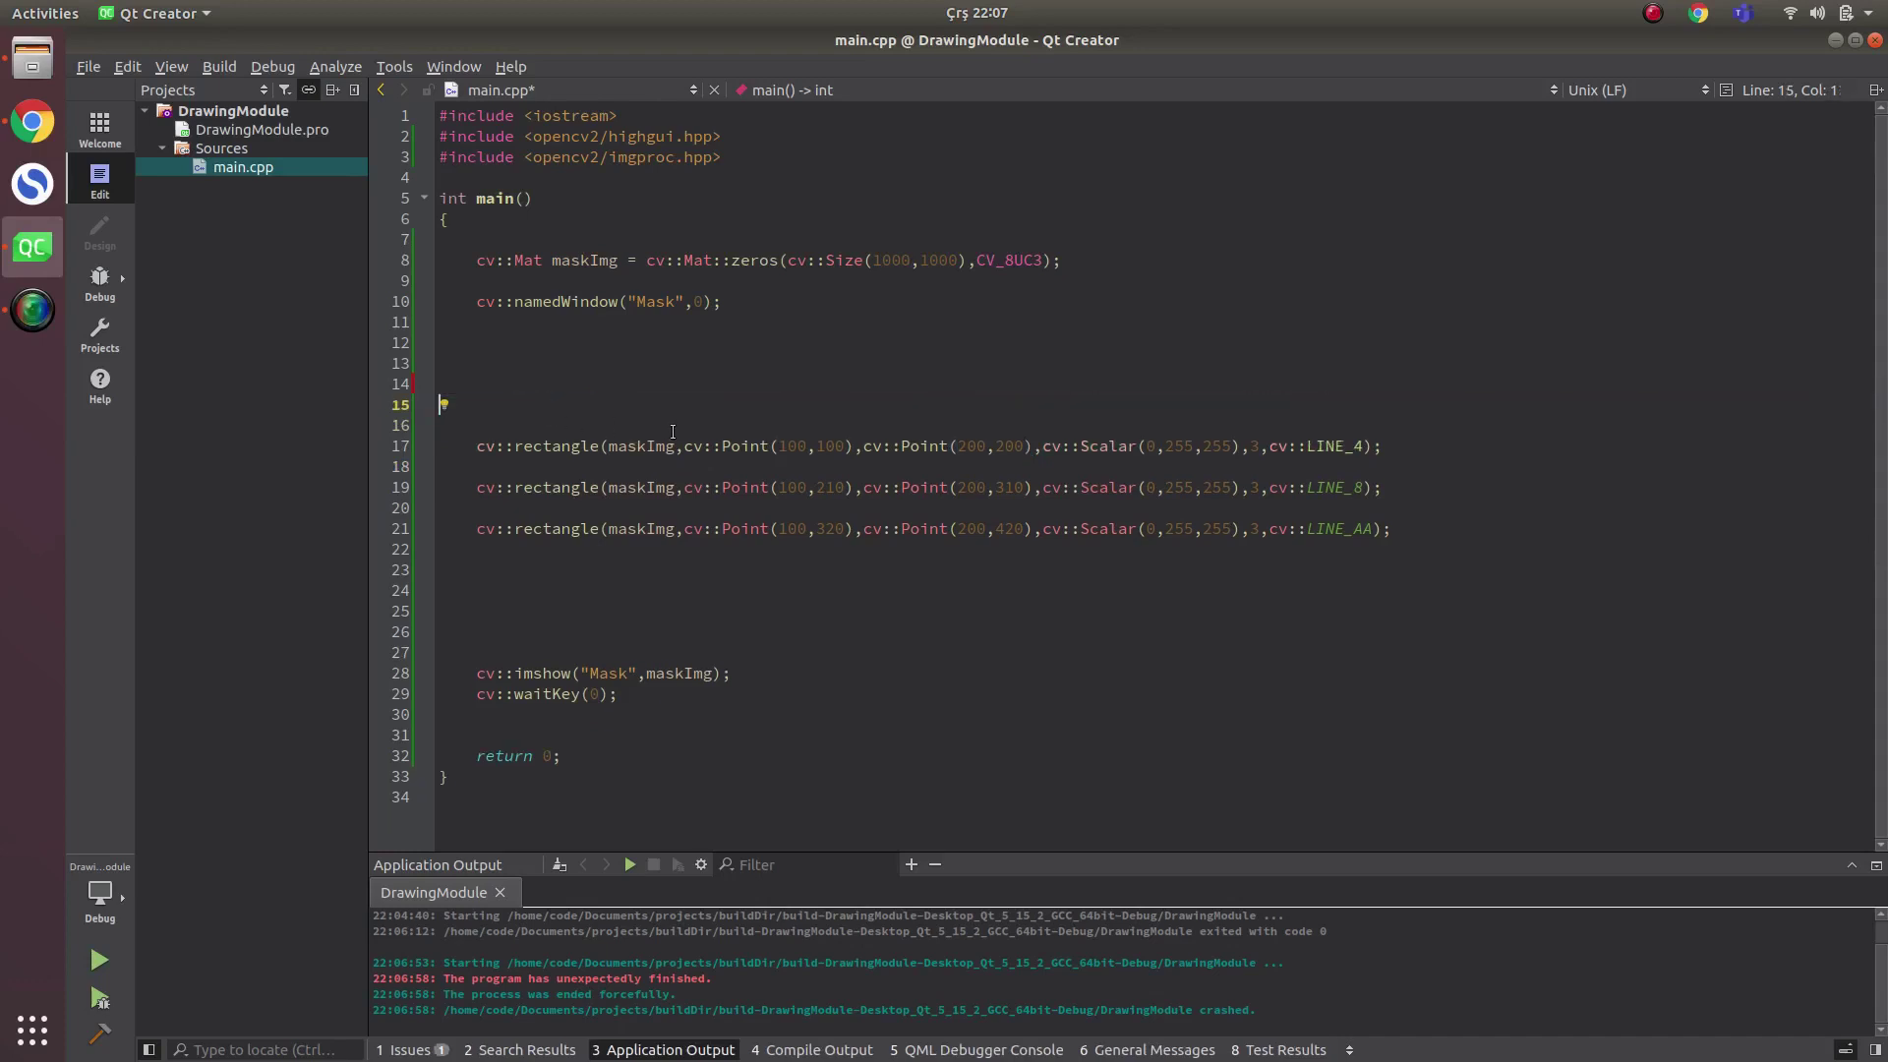
pyautogui.click(565, 349)
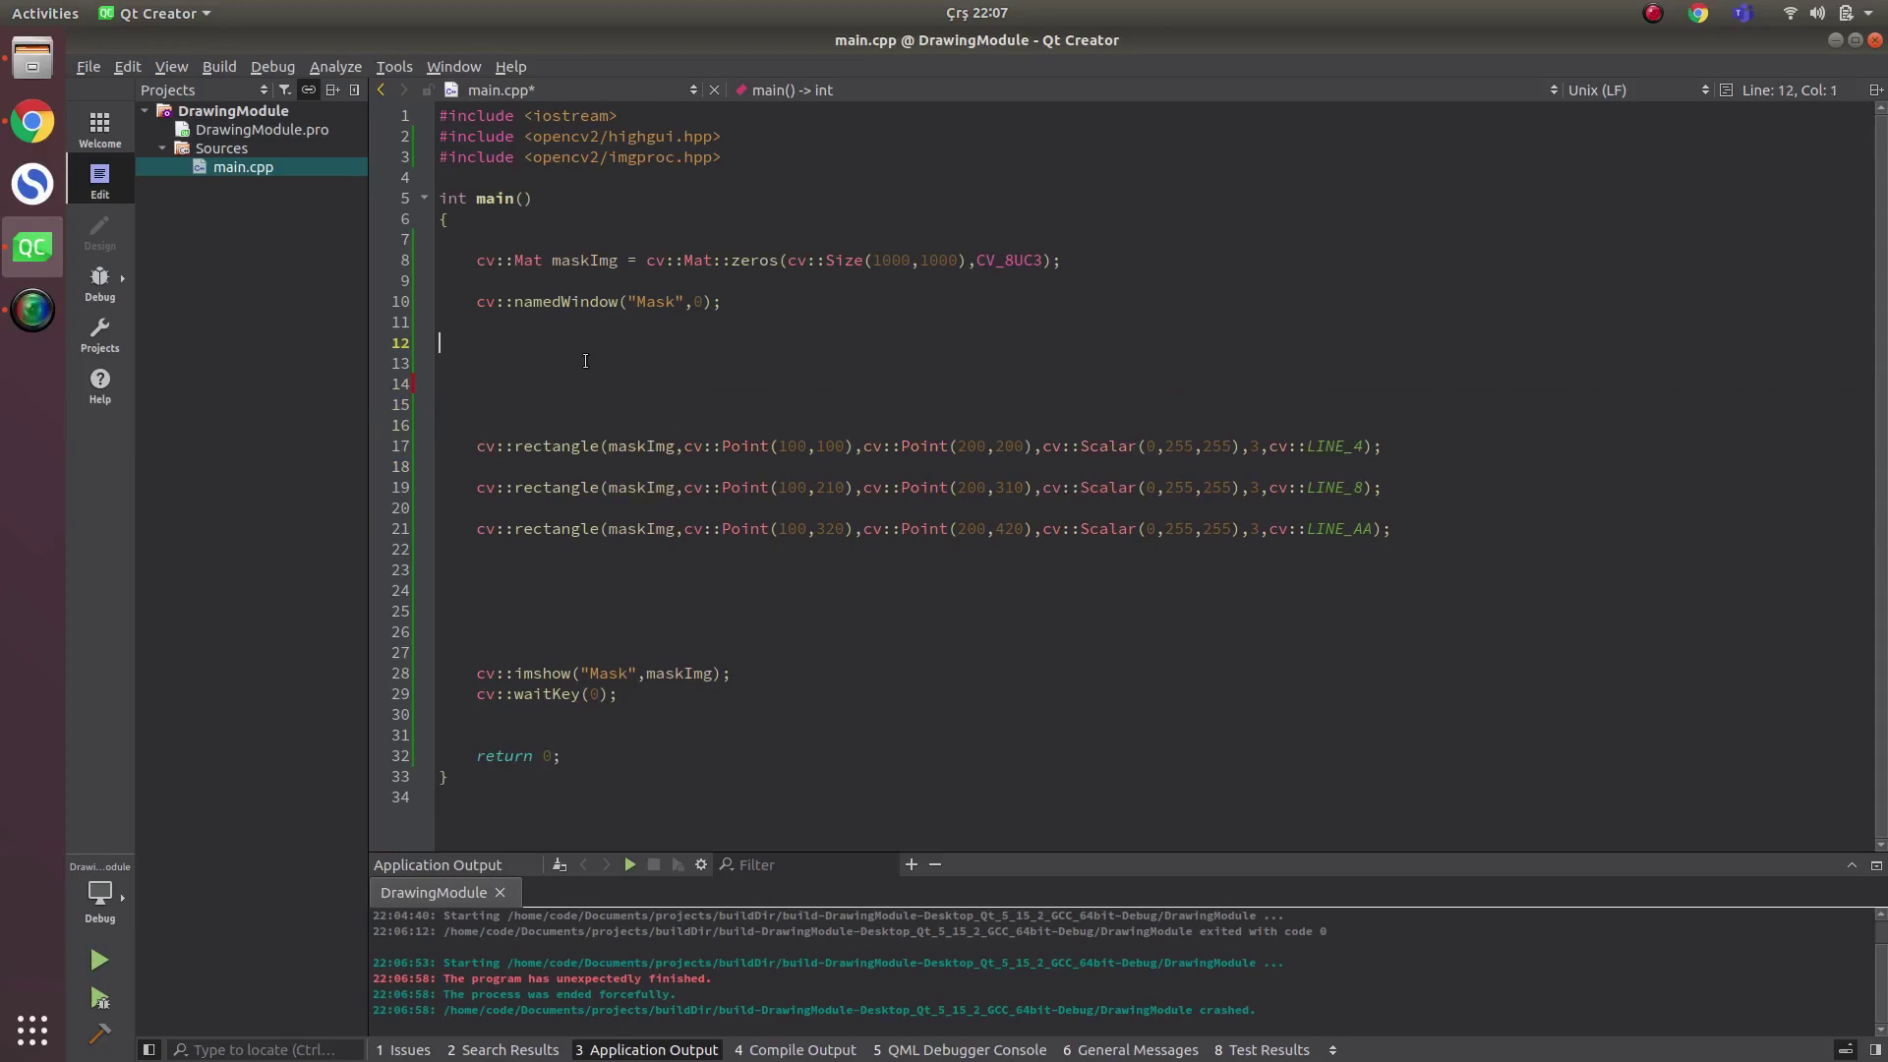
pyautogui.press('Return')
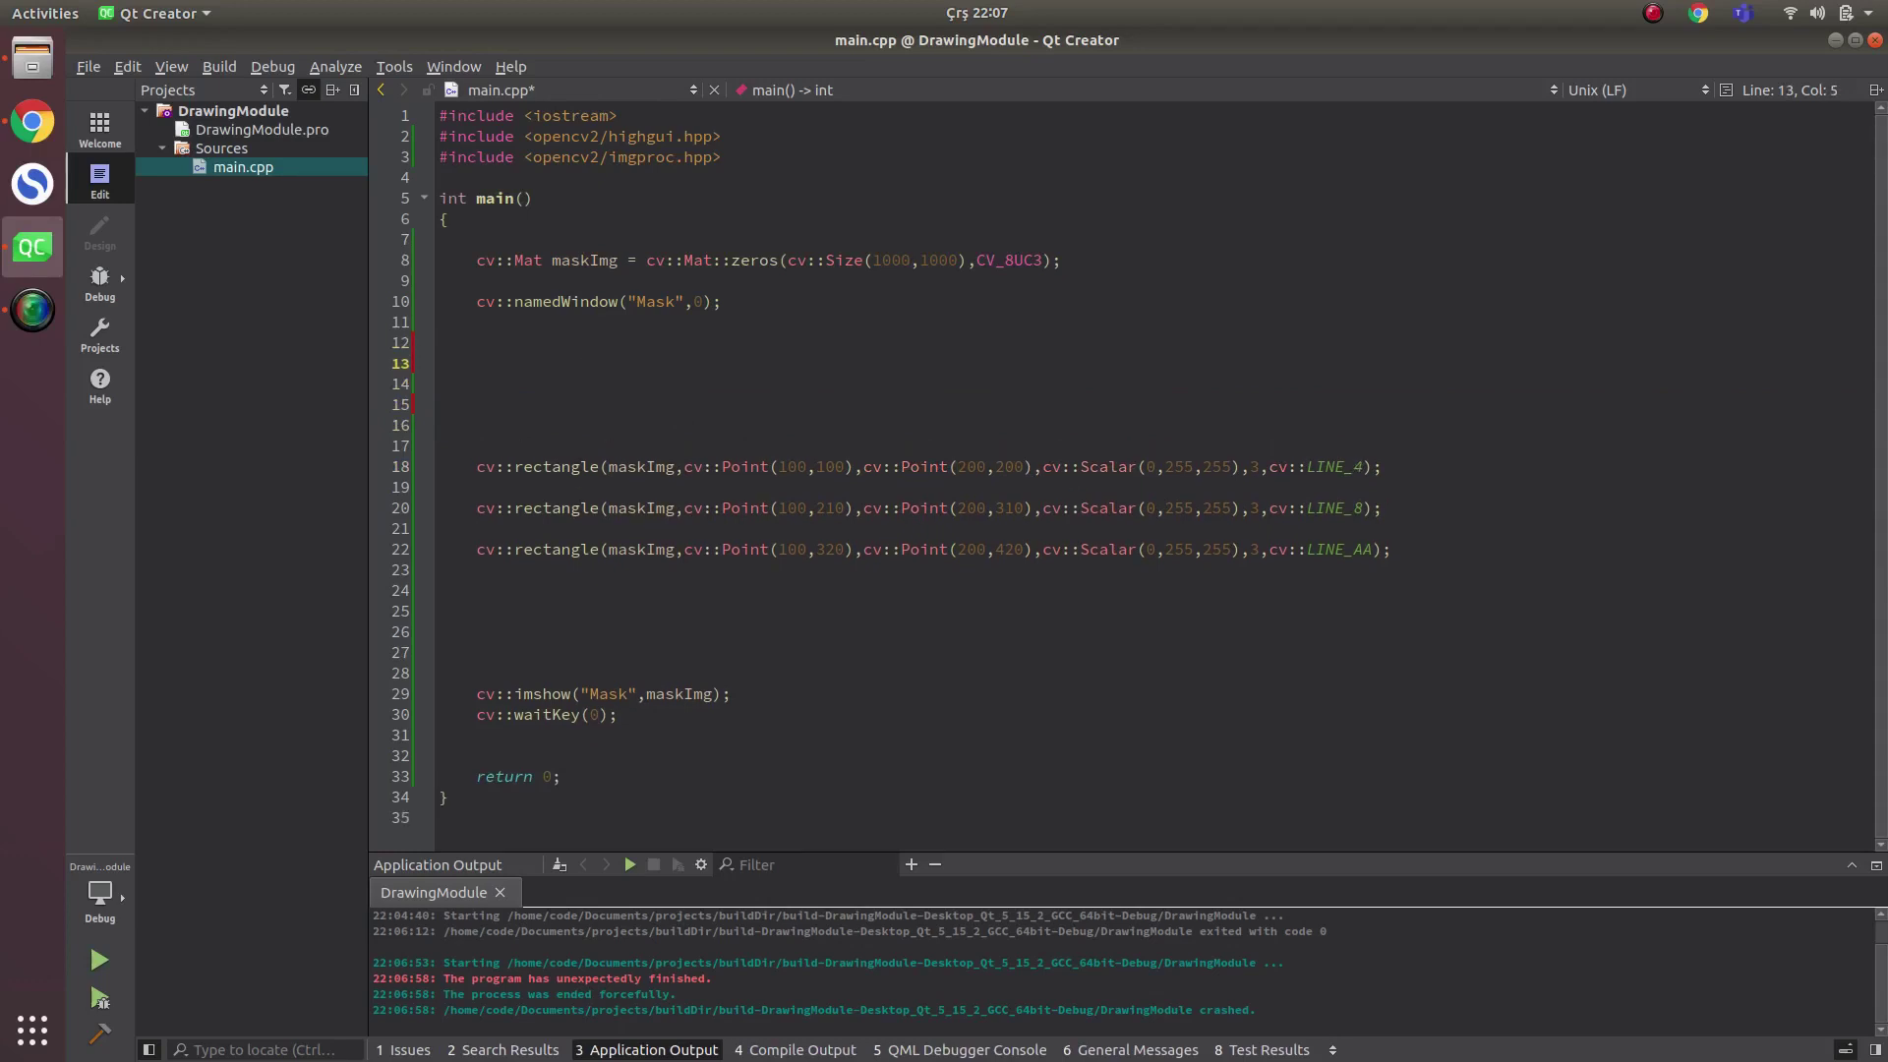
pyautogui.write('cv::')
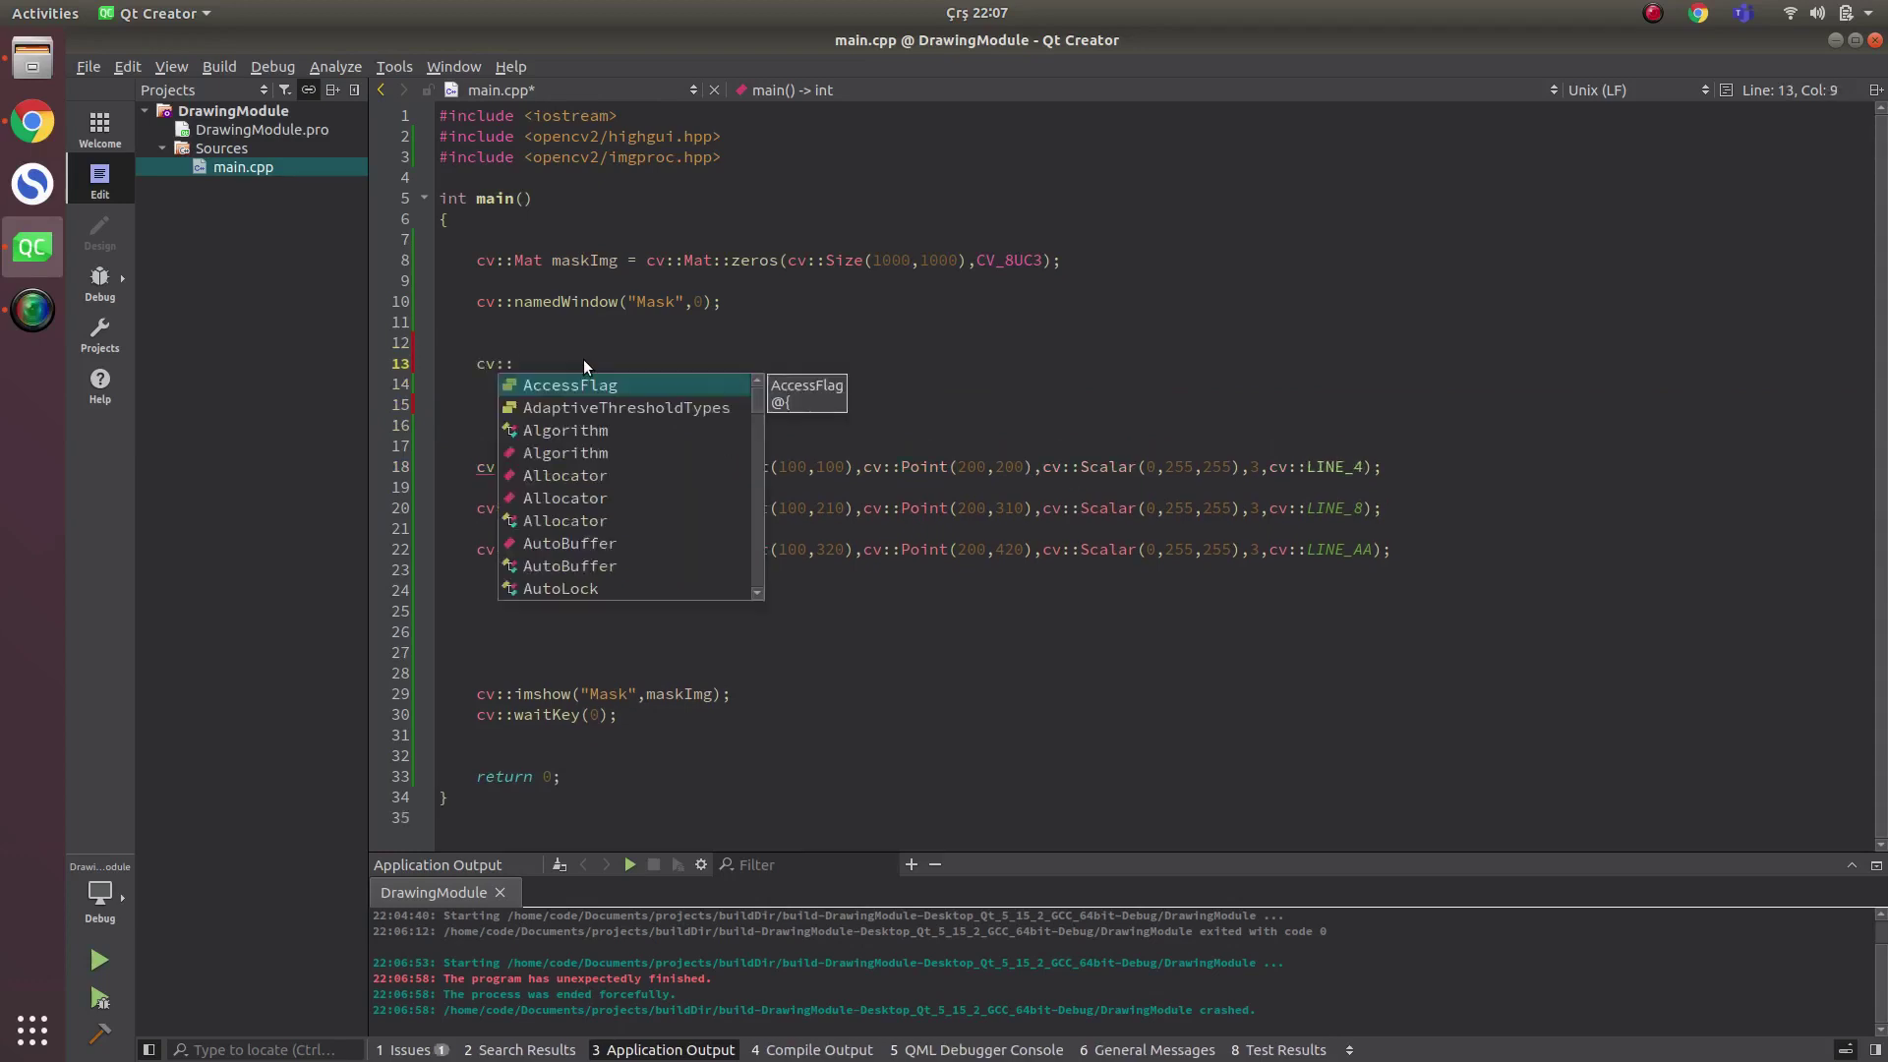
pyautogui.write('crea')
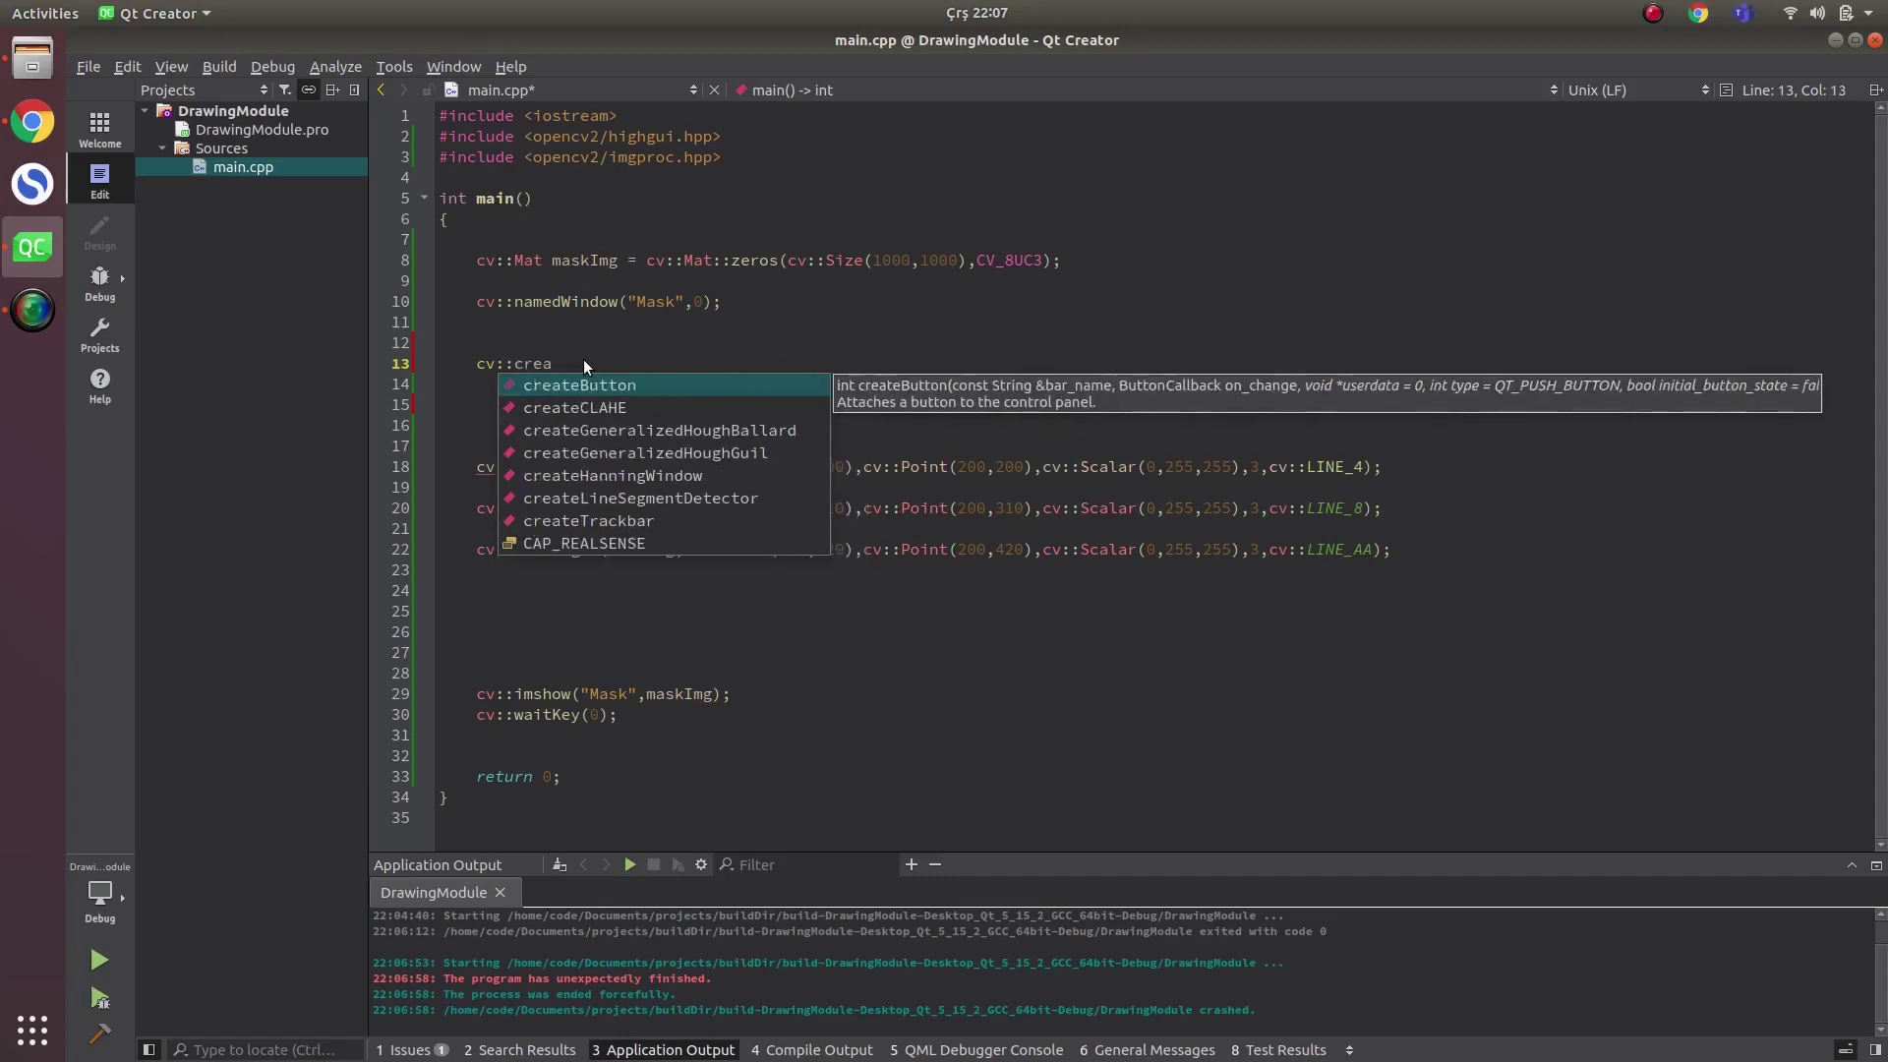
# - Insert a cv::createTrackbar call on line 13 named "Starting" in the "Mask" window
pyautogui.press('Down')
pyautogui.press('Down')
pyautogui.press('Down')
pyautogui.press('Return')
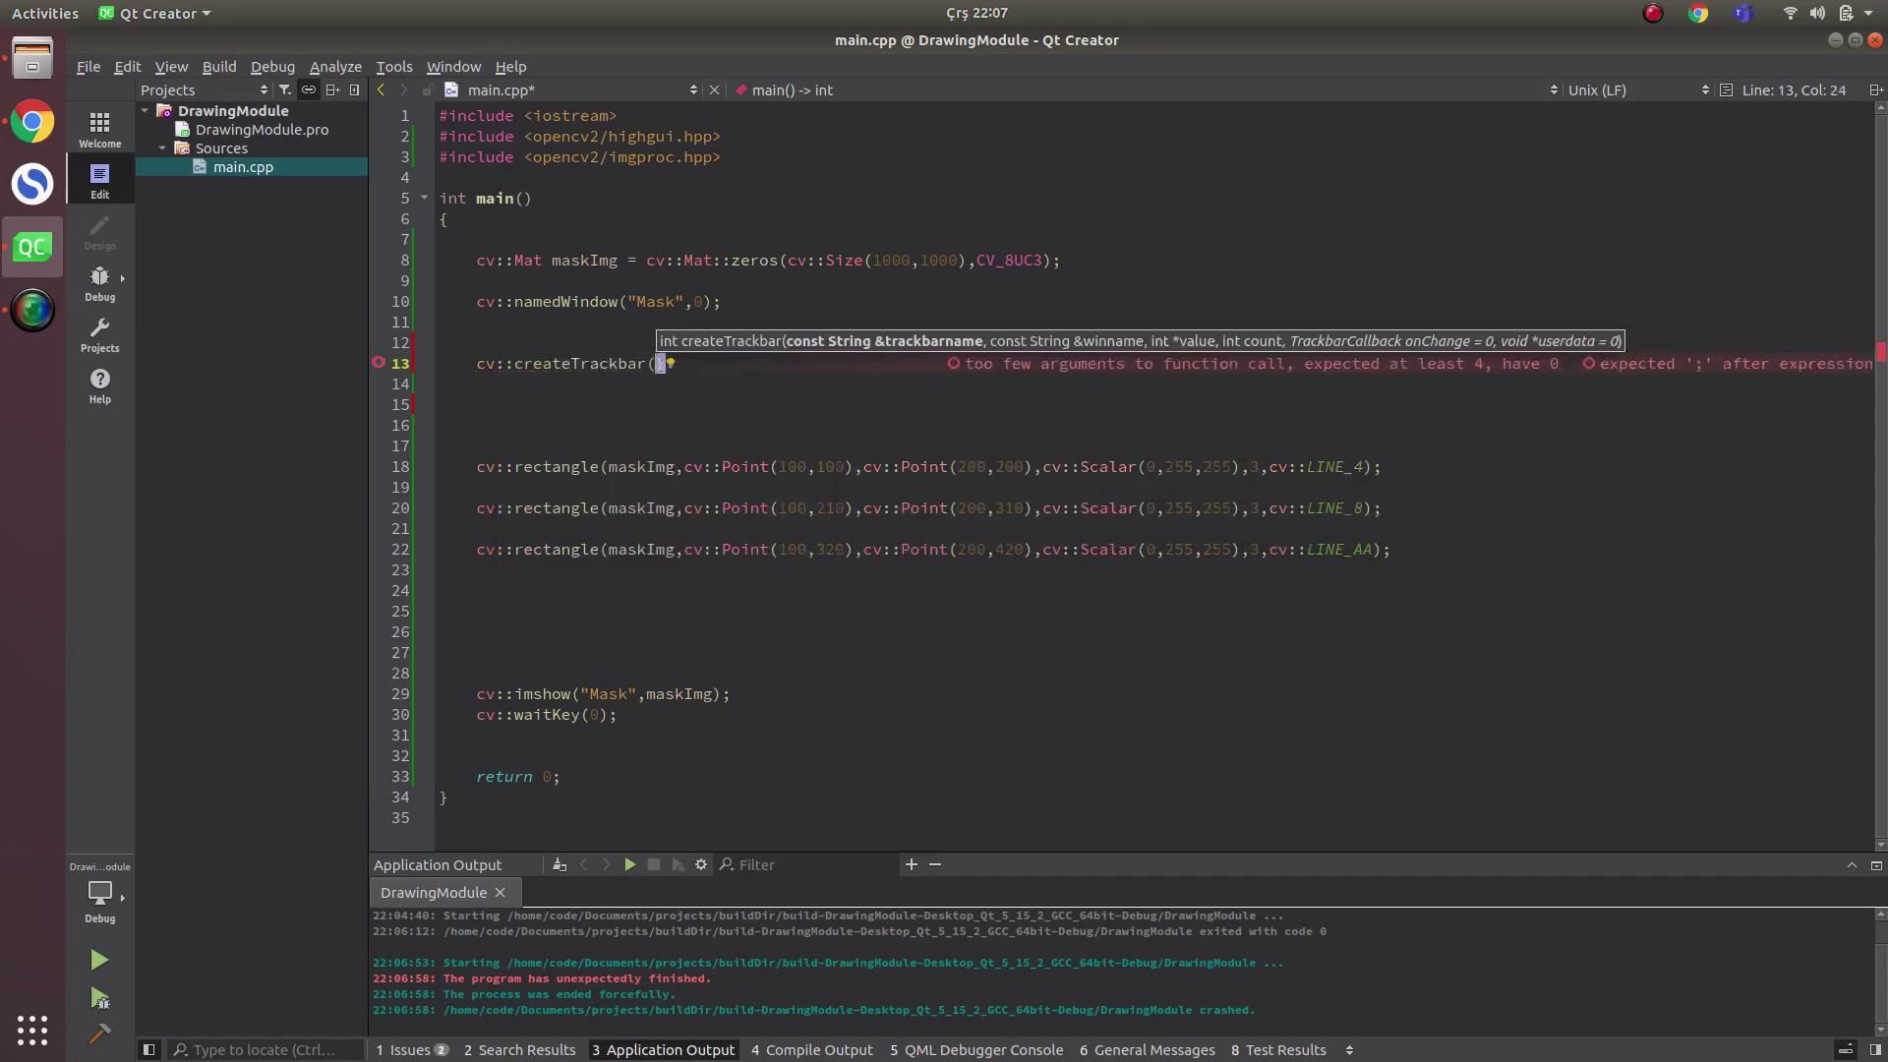
pyautogui.write('"')
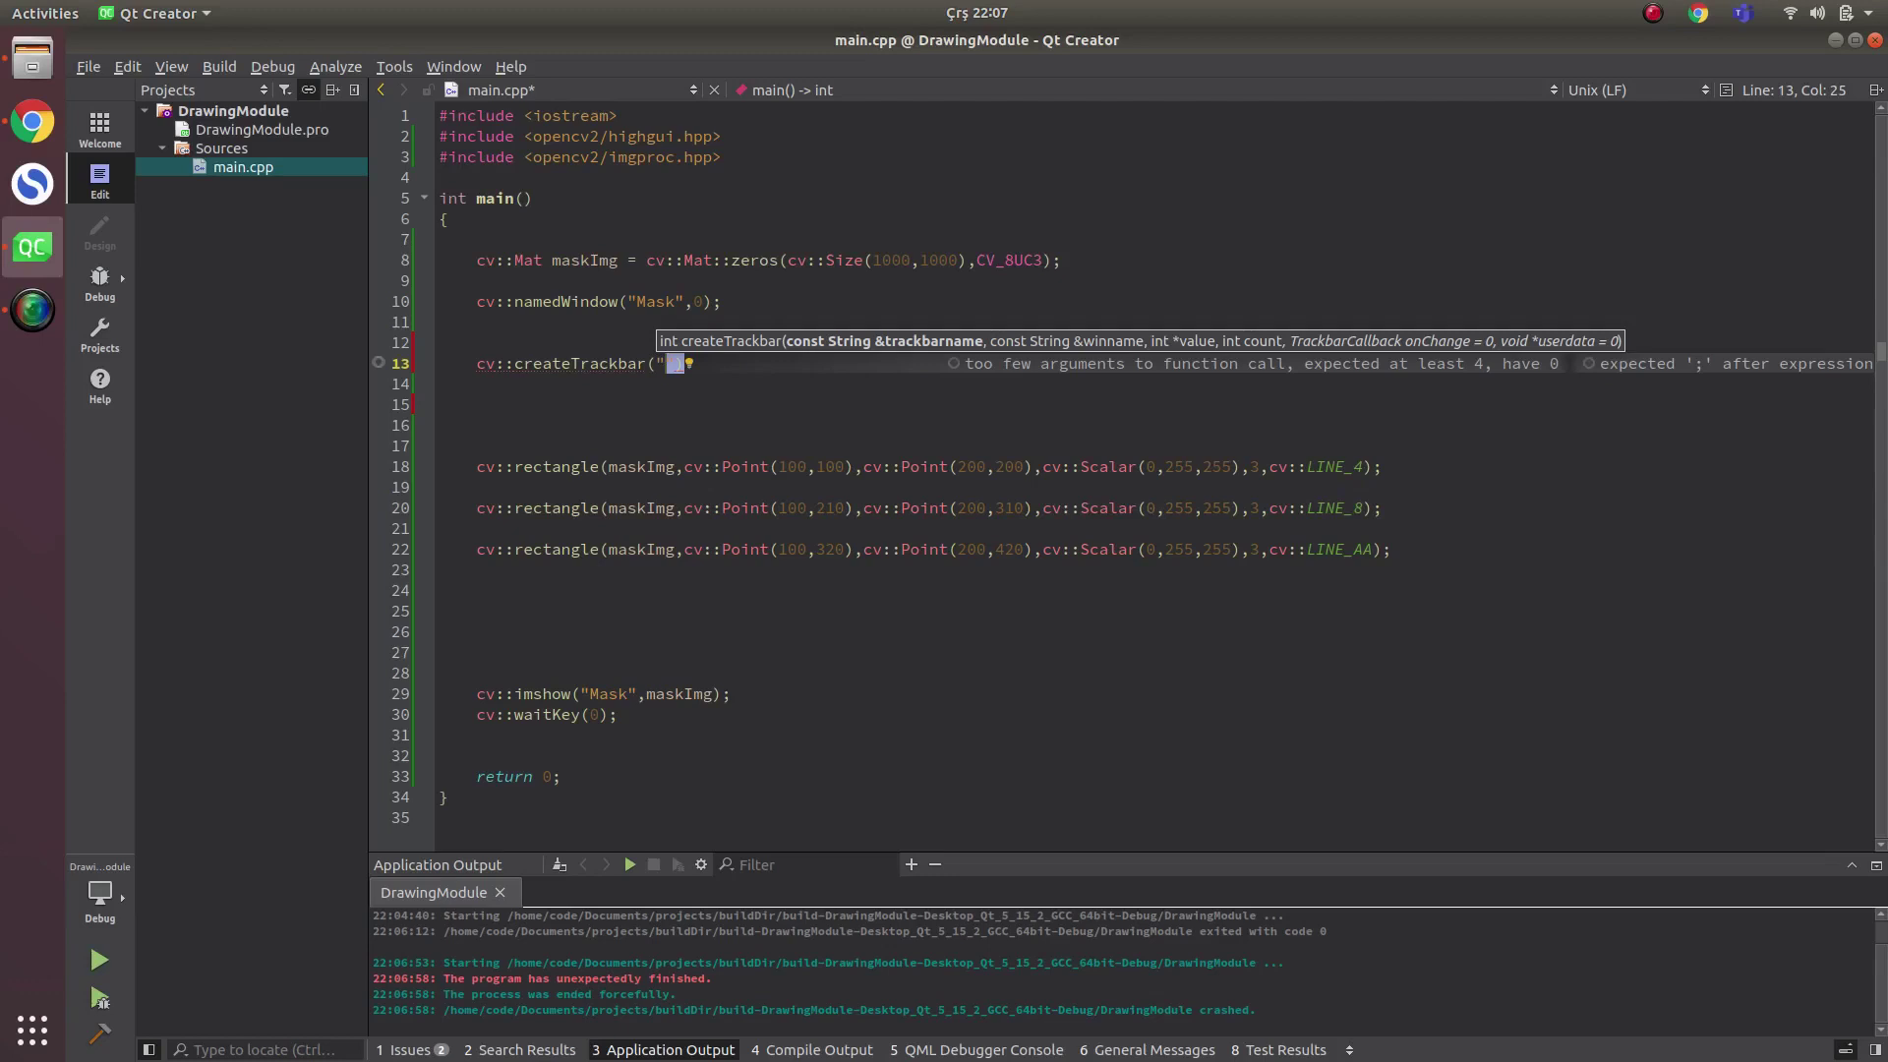
pyautogui.write('Started"')
pyautogui.press('Left')
pyautogui.press('BackSpace')
pyautogui.press('BackSpace')
pyautogui.write('ing')
pyautogui.press('End')
pyautogui.write(',')
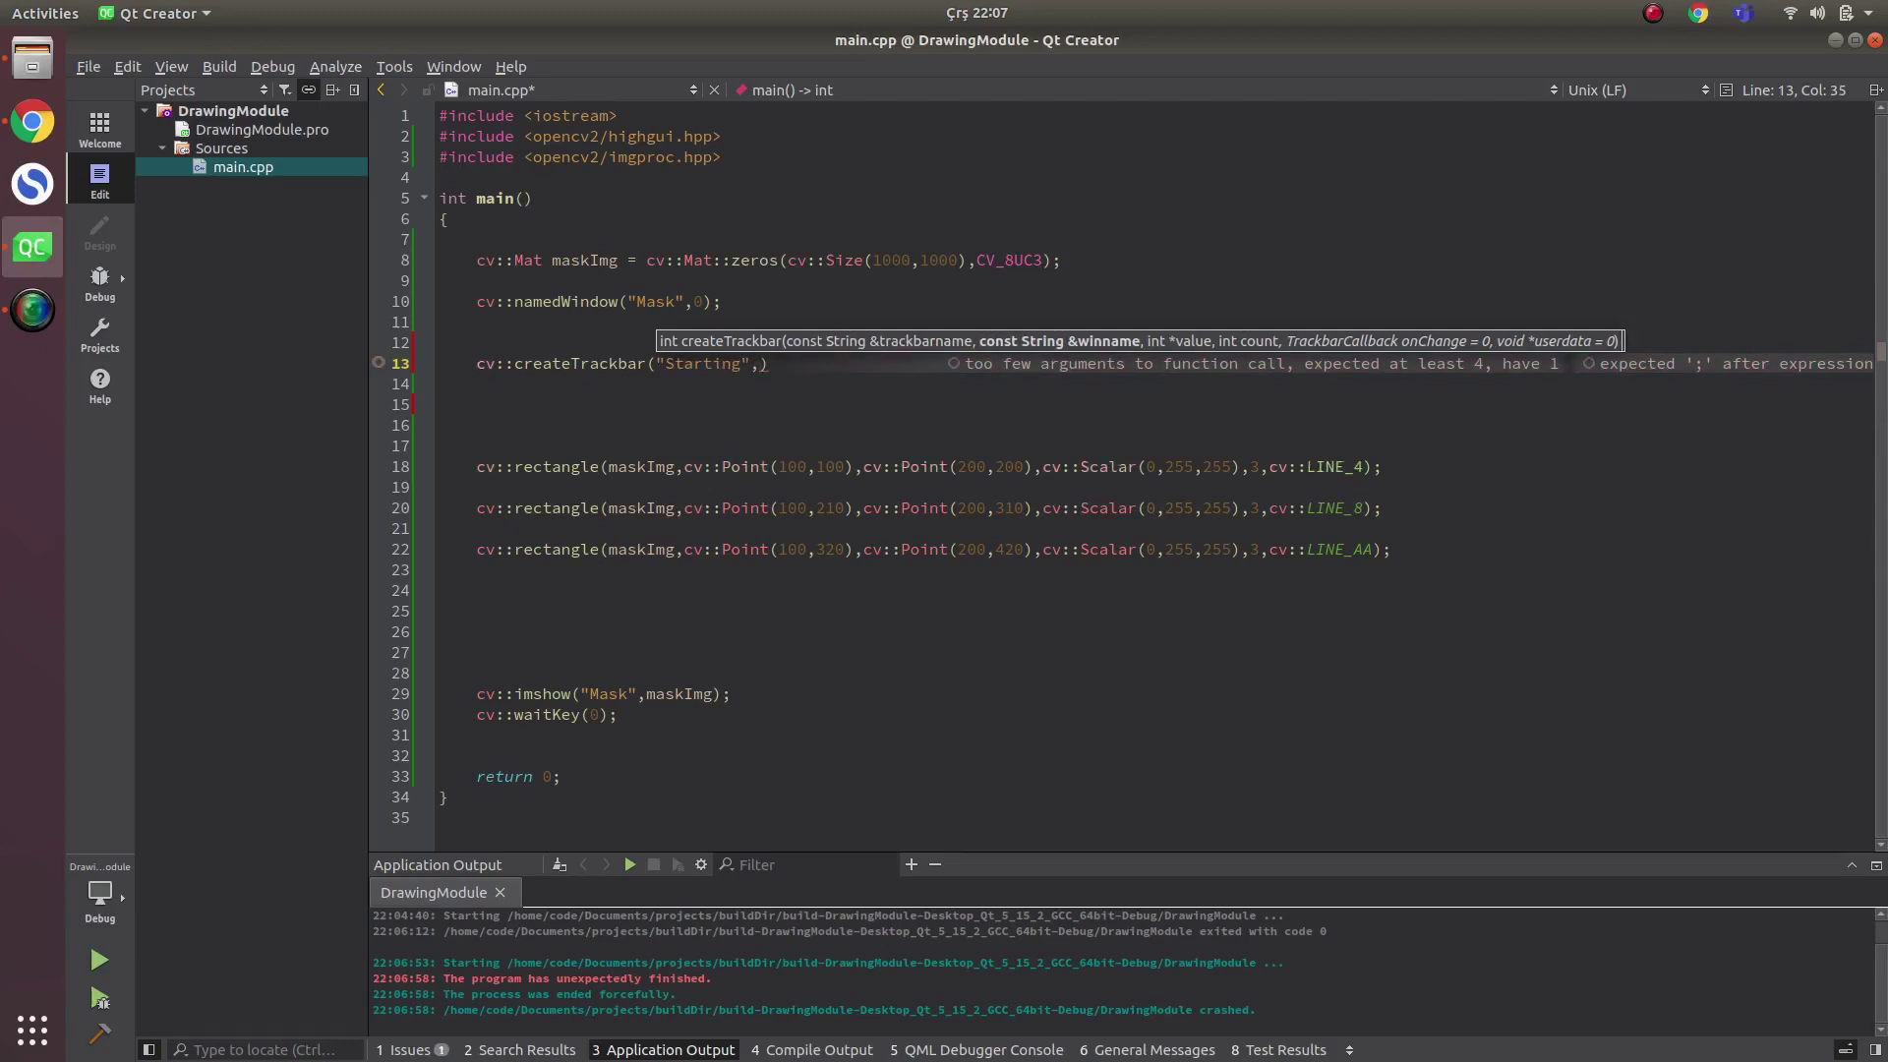
pyautogui.write('"')
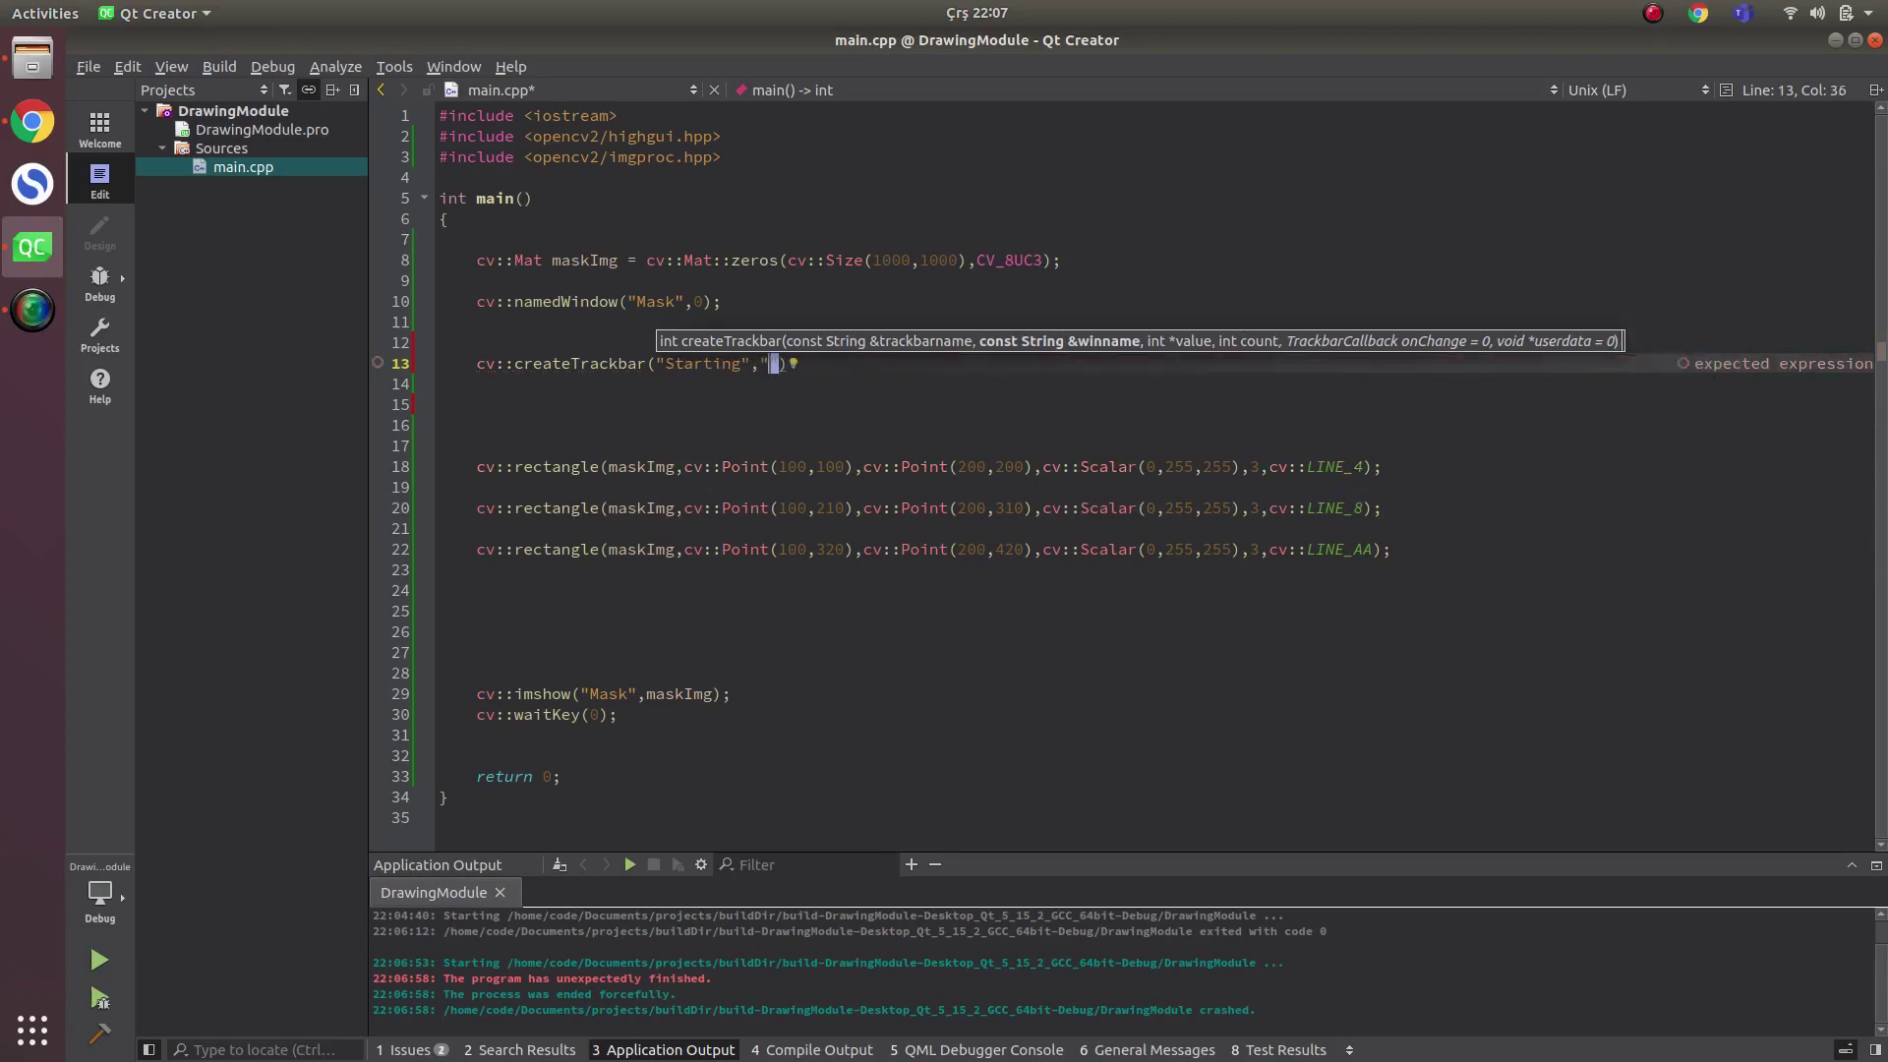
pyautogui.write('Mask",')
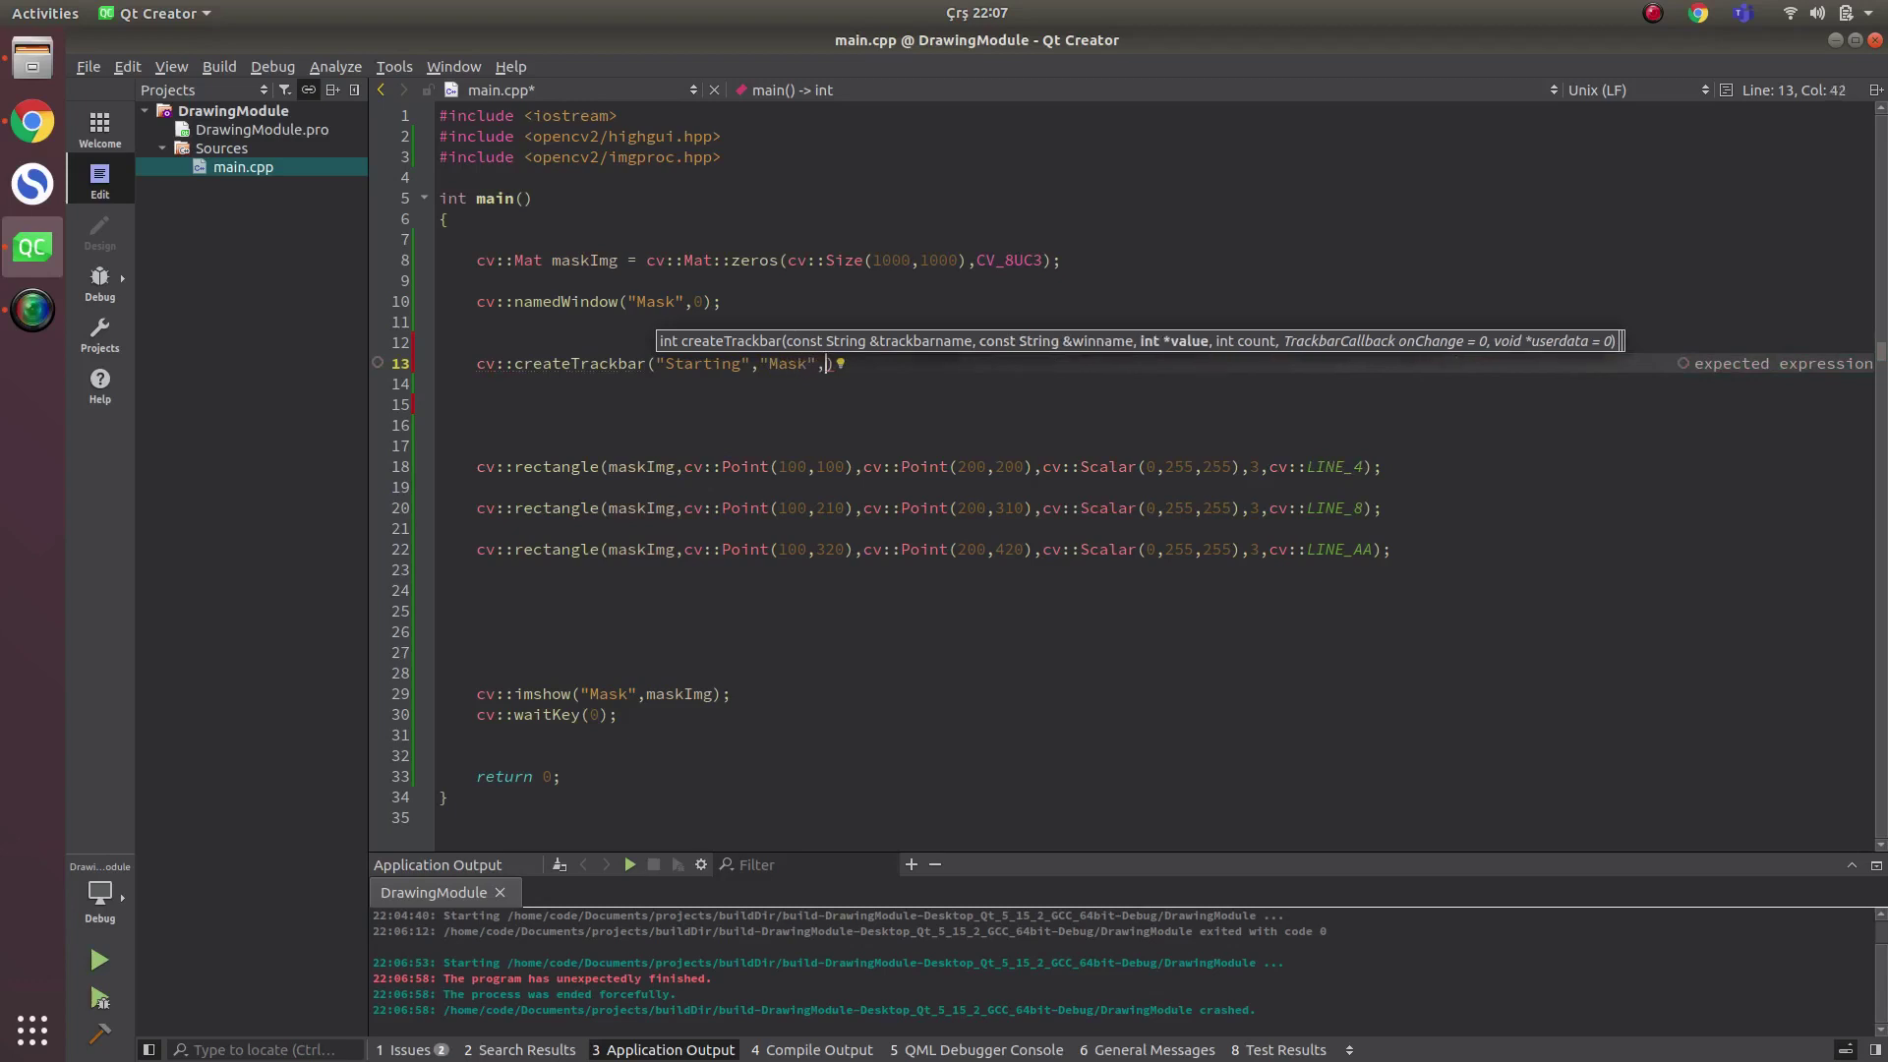
pyautogui.press('Escape')
pyautogui.press('Up')
pyautogui.press('Up')
# - Add int point1 = 100; and int point2 = 200; above the createTrackbar call
pyautogui.press('Return')
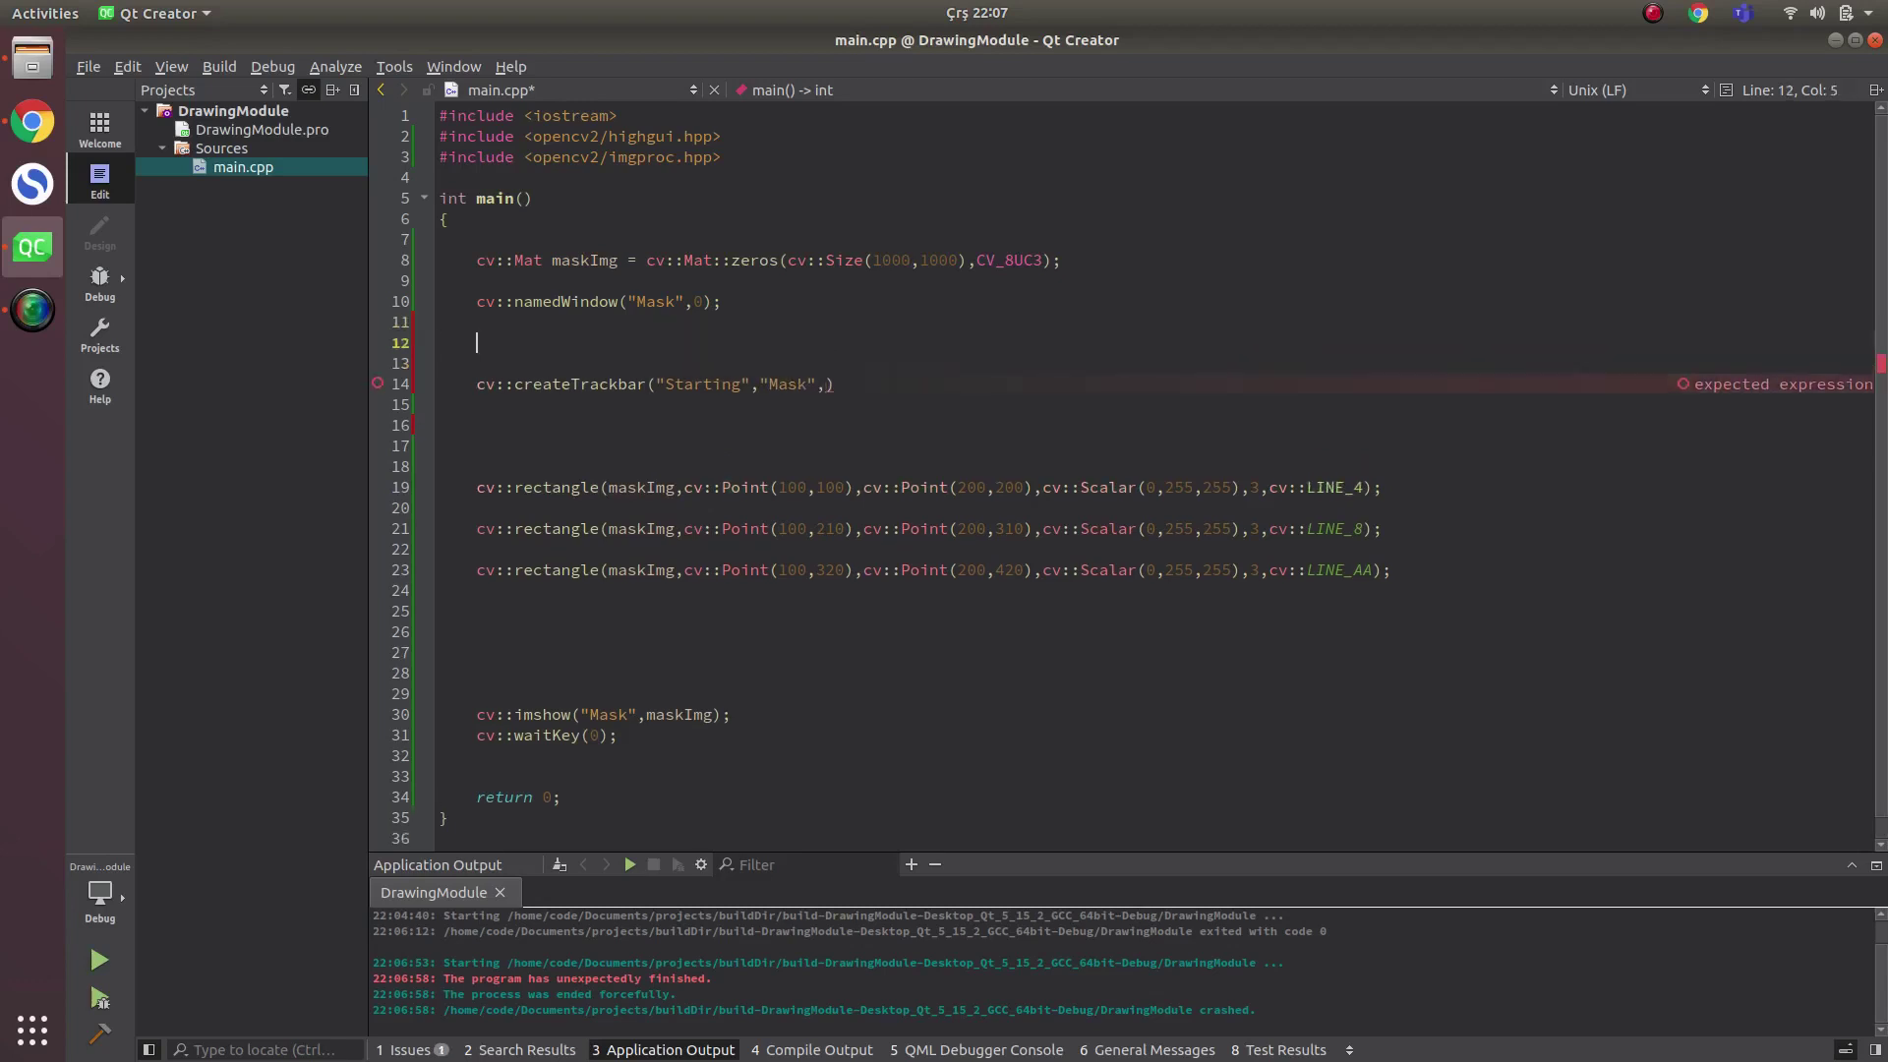
pyautogui.write('int point1 =')
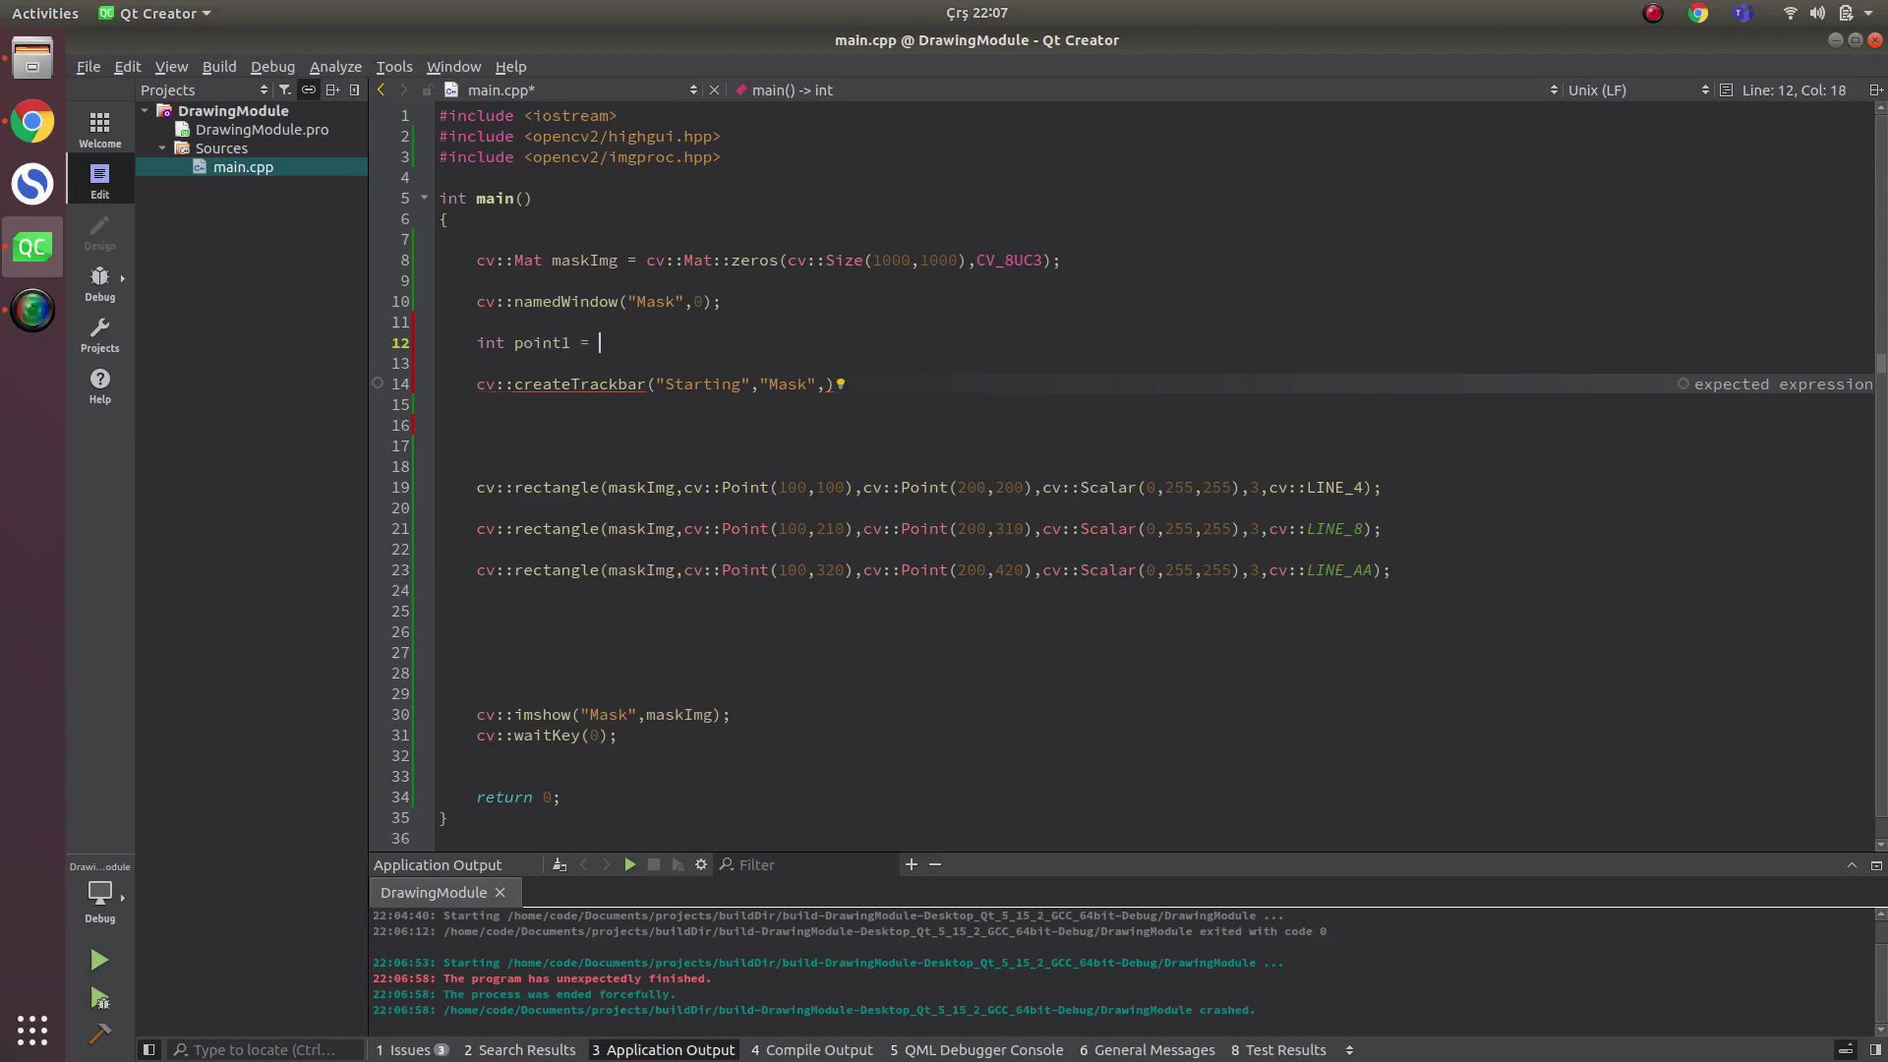
pyautogui.write('100;')
pyautogui.press('Return')
pyautogui.write('in')
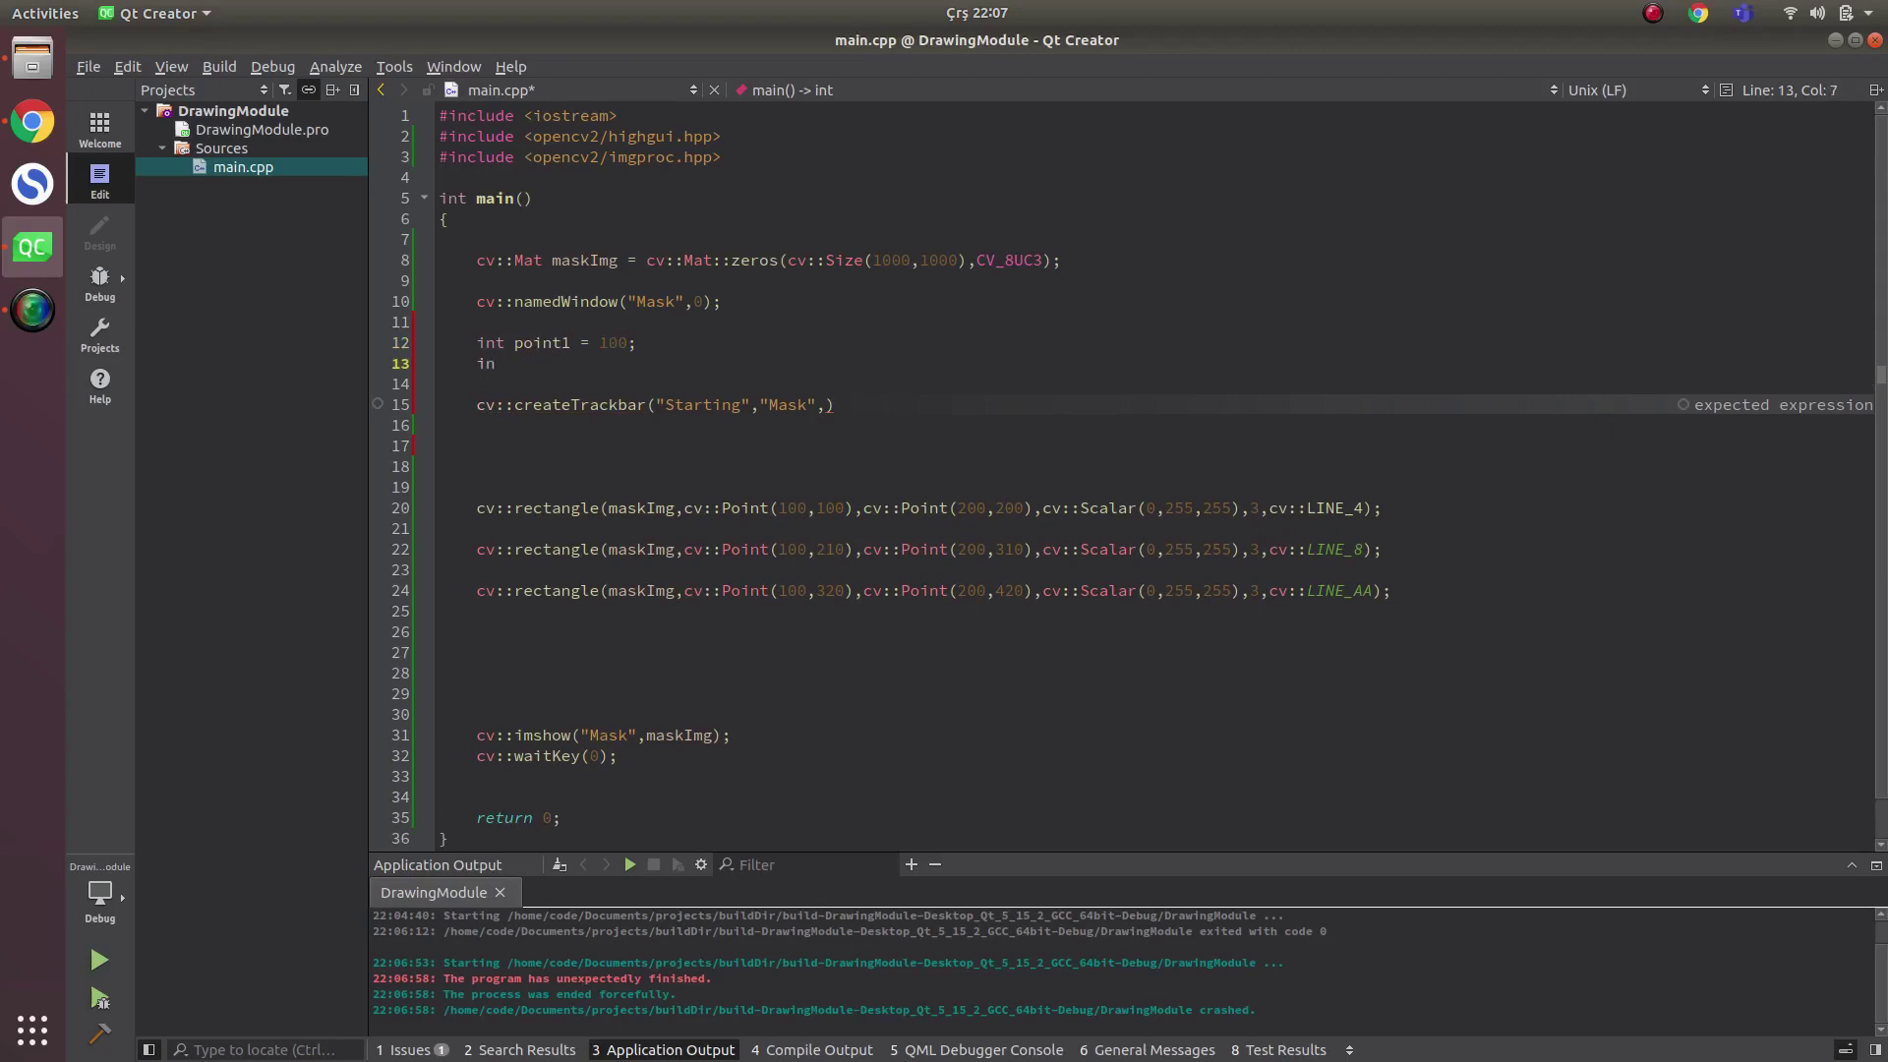
pyautogui.write('t point2')
pyautogui.write(' = ')
pyautogui.write('200;')
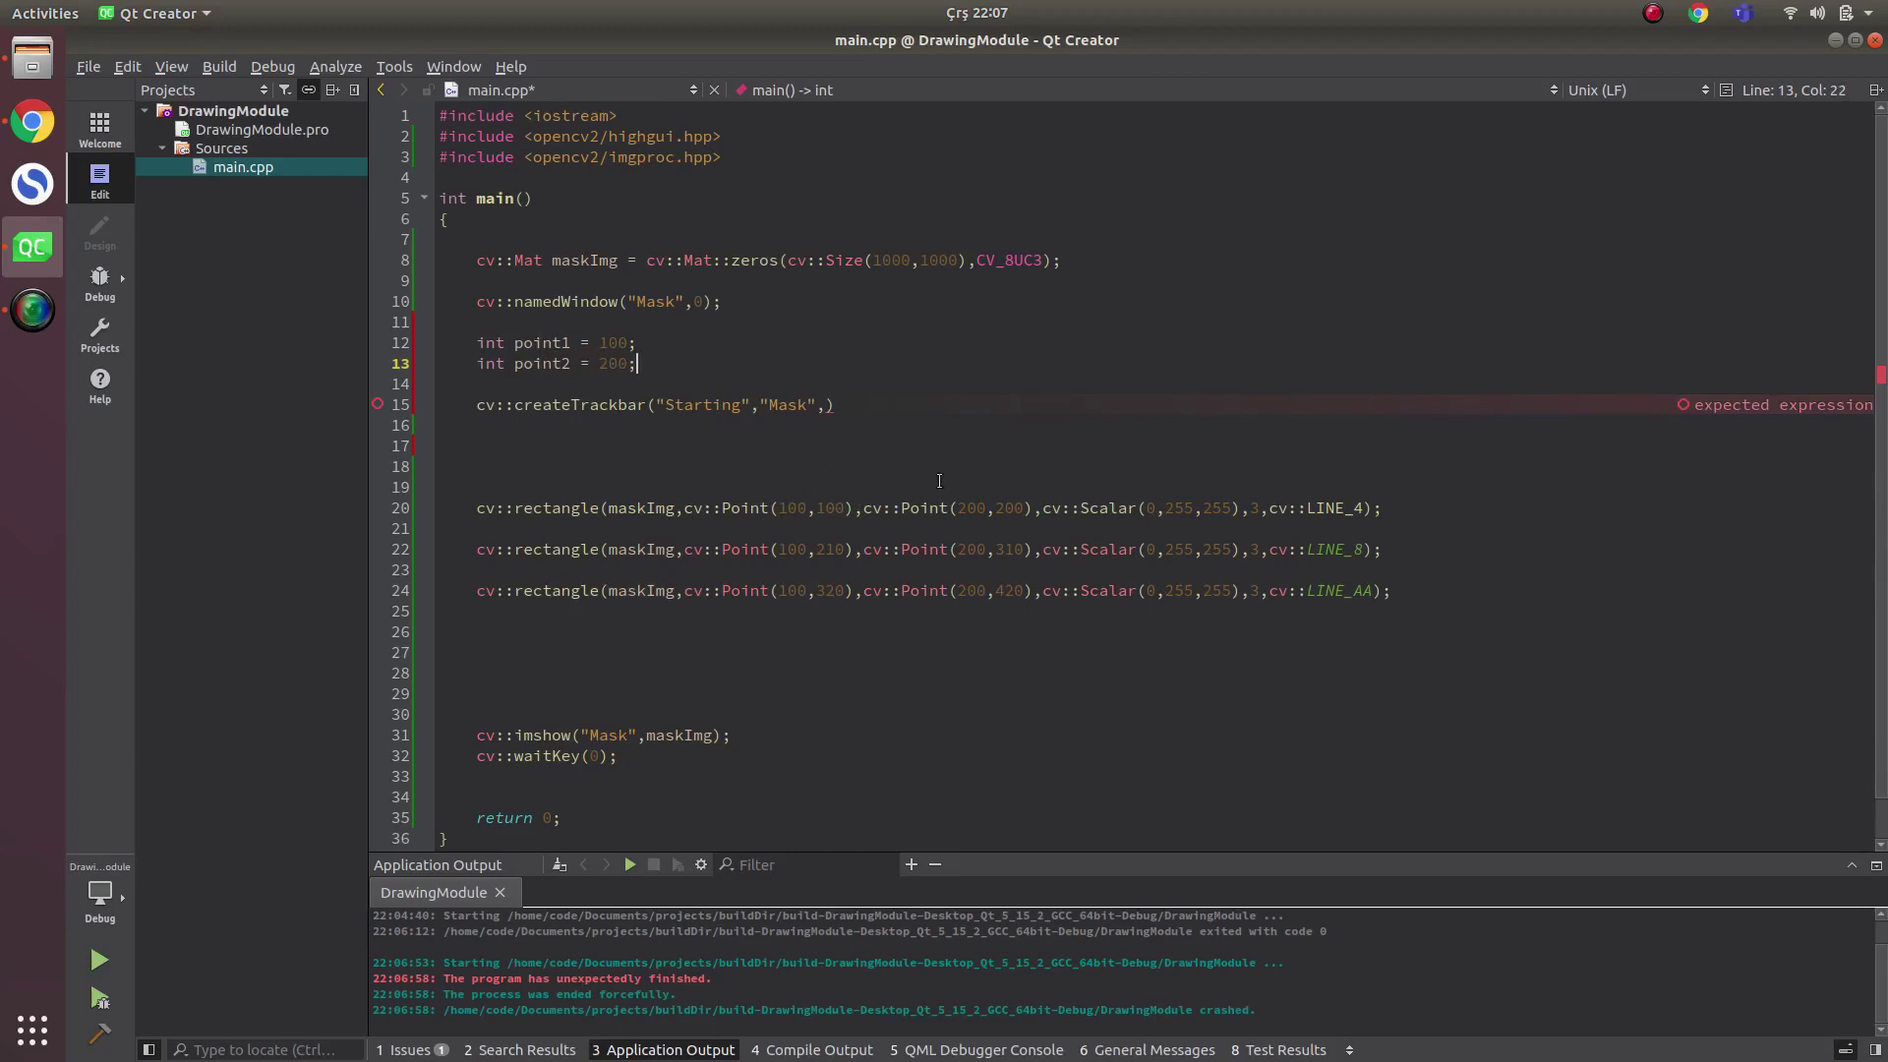
# - Delete the LINE_8 and LINE_AA rectangle calls and make trackbar Point1 on &point1, max 500
pyautogui.moveTo(1394, 592); pyautogui.dragTo(458, 549)
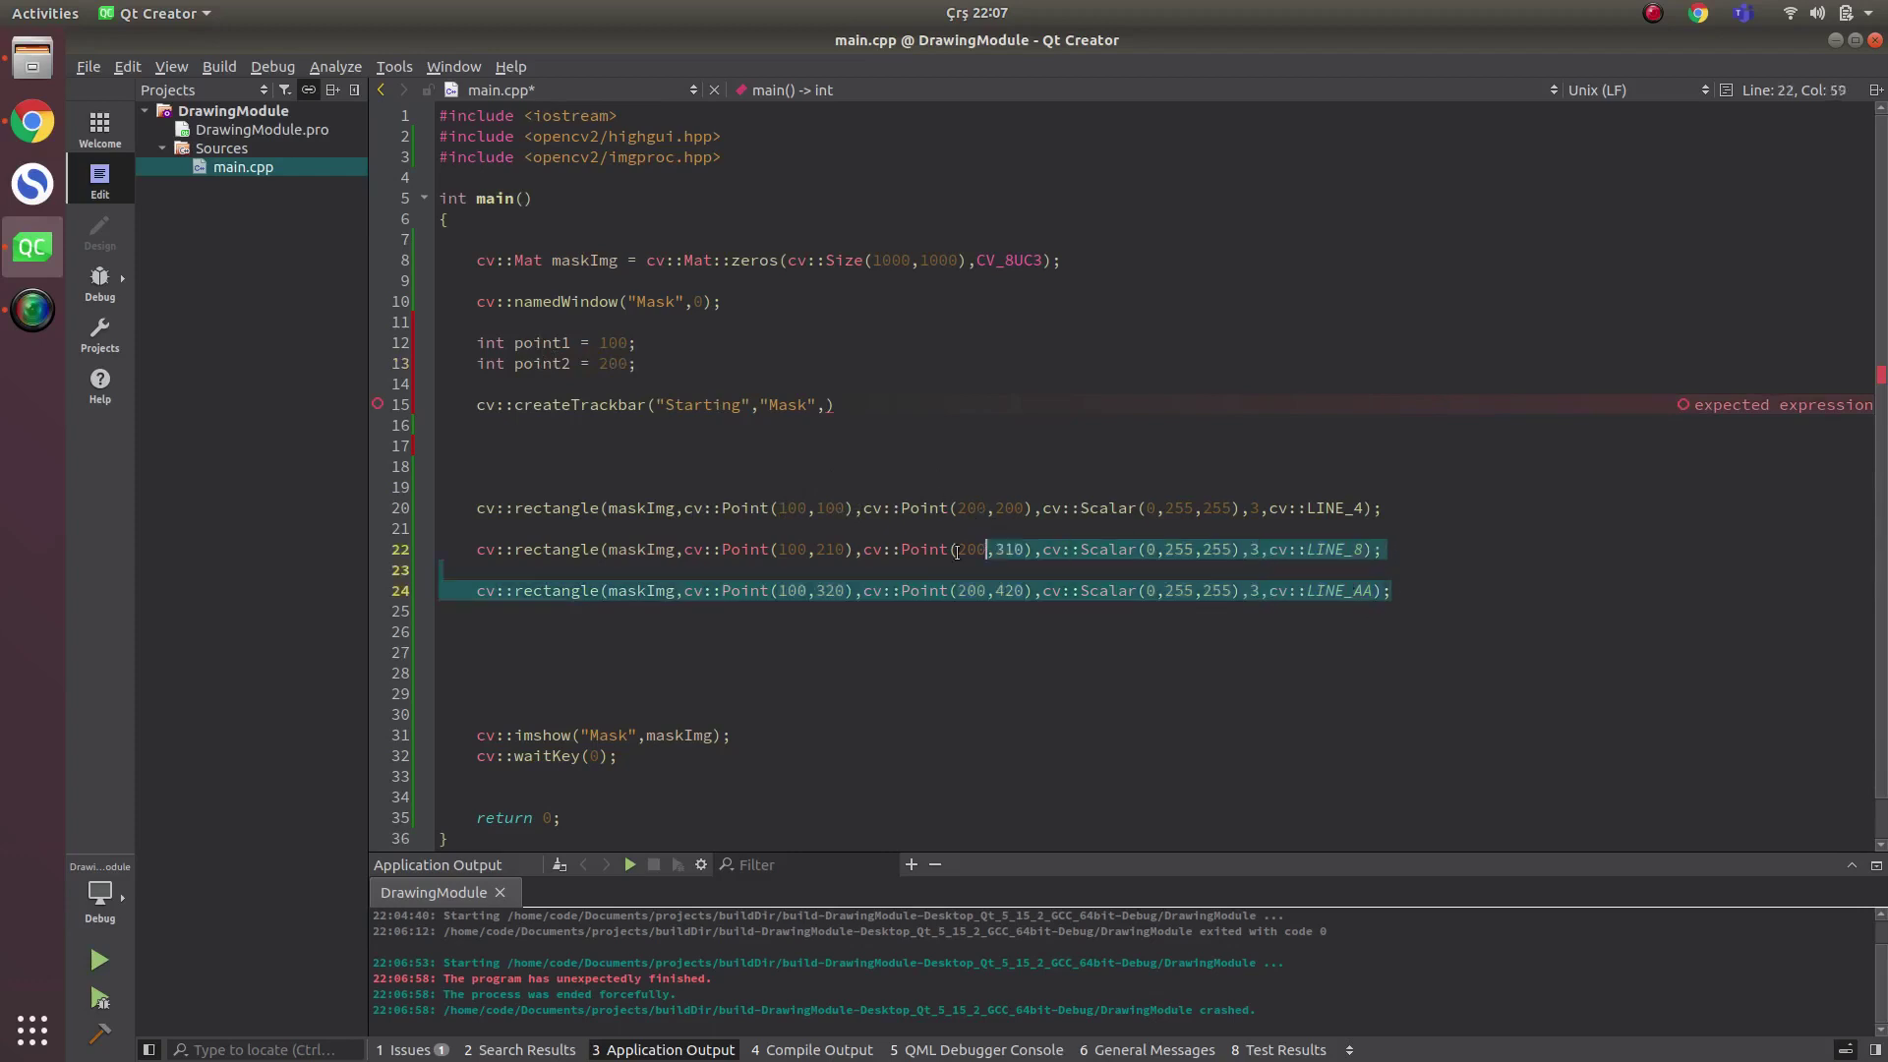
pyautogui.press('Delete')
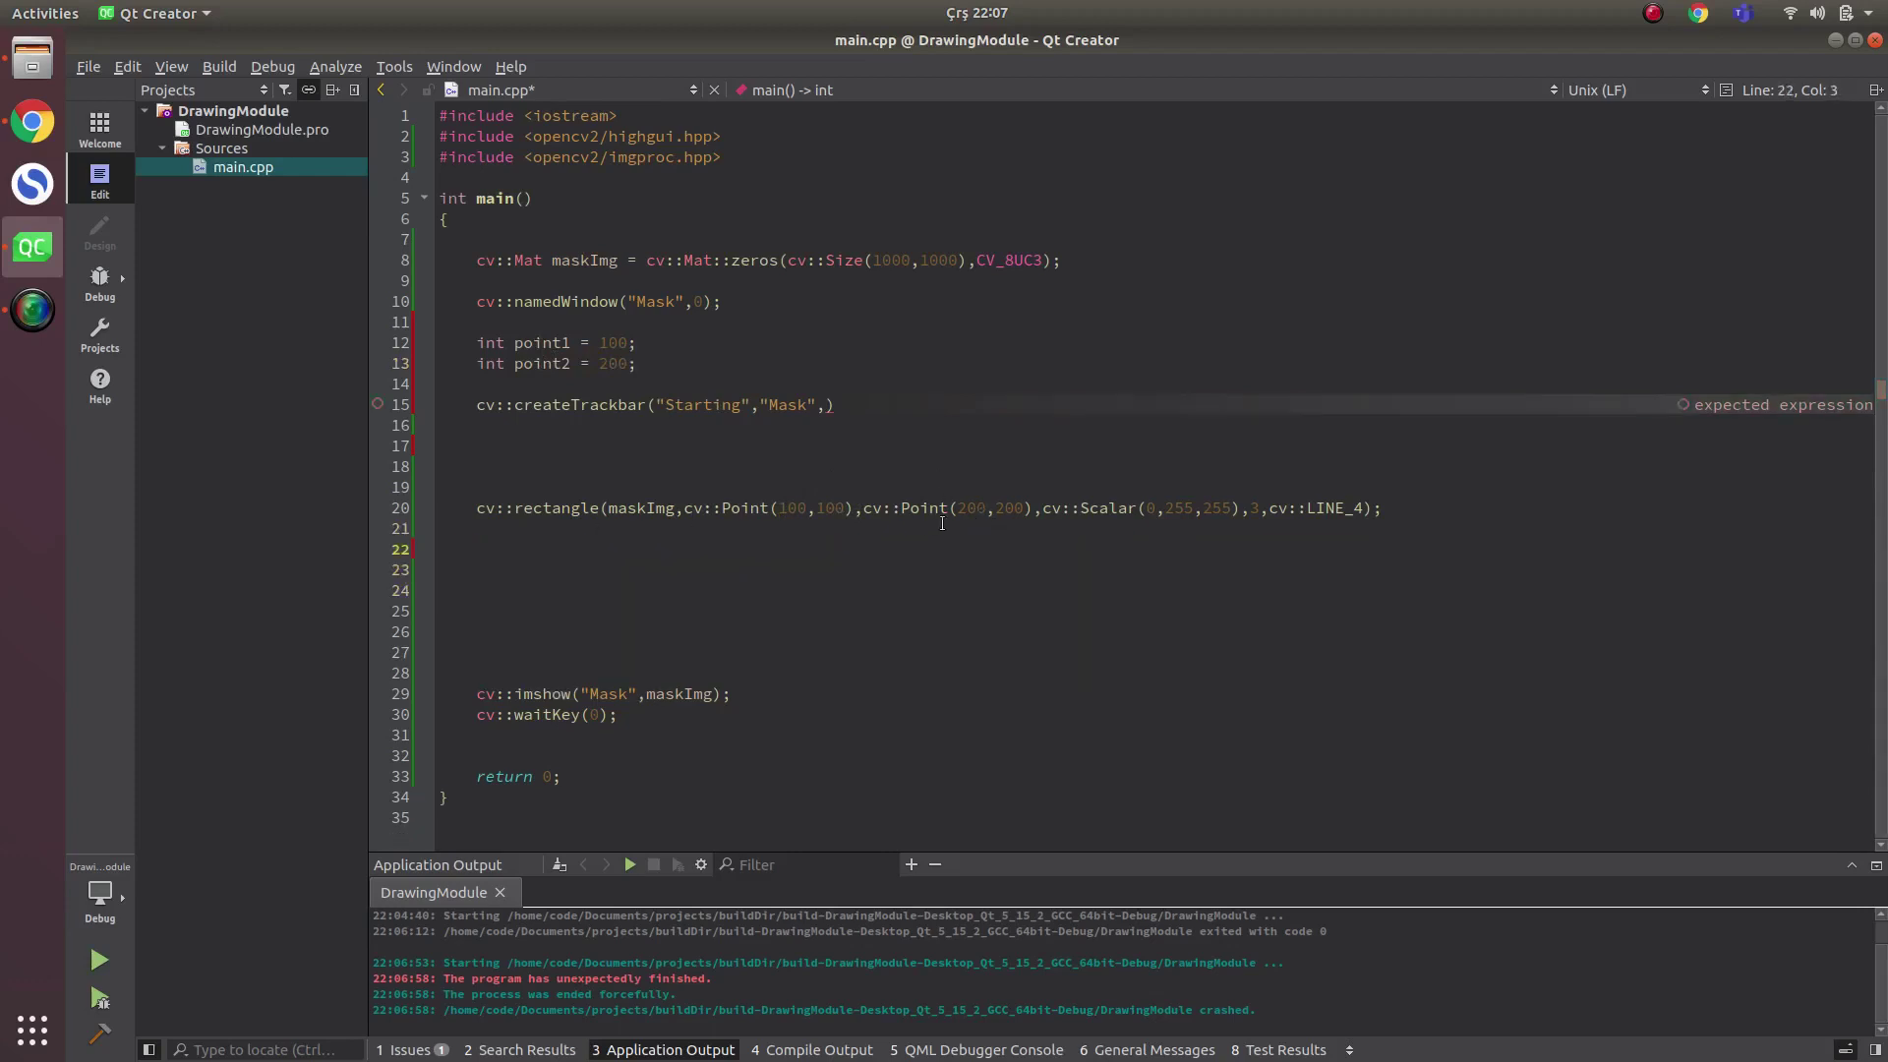
pyautogui.click(829, 406)
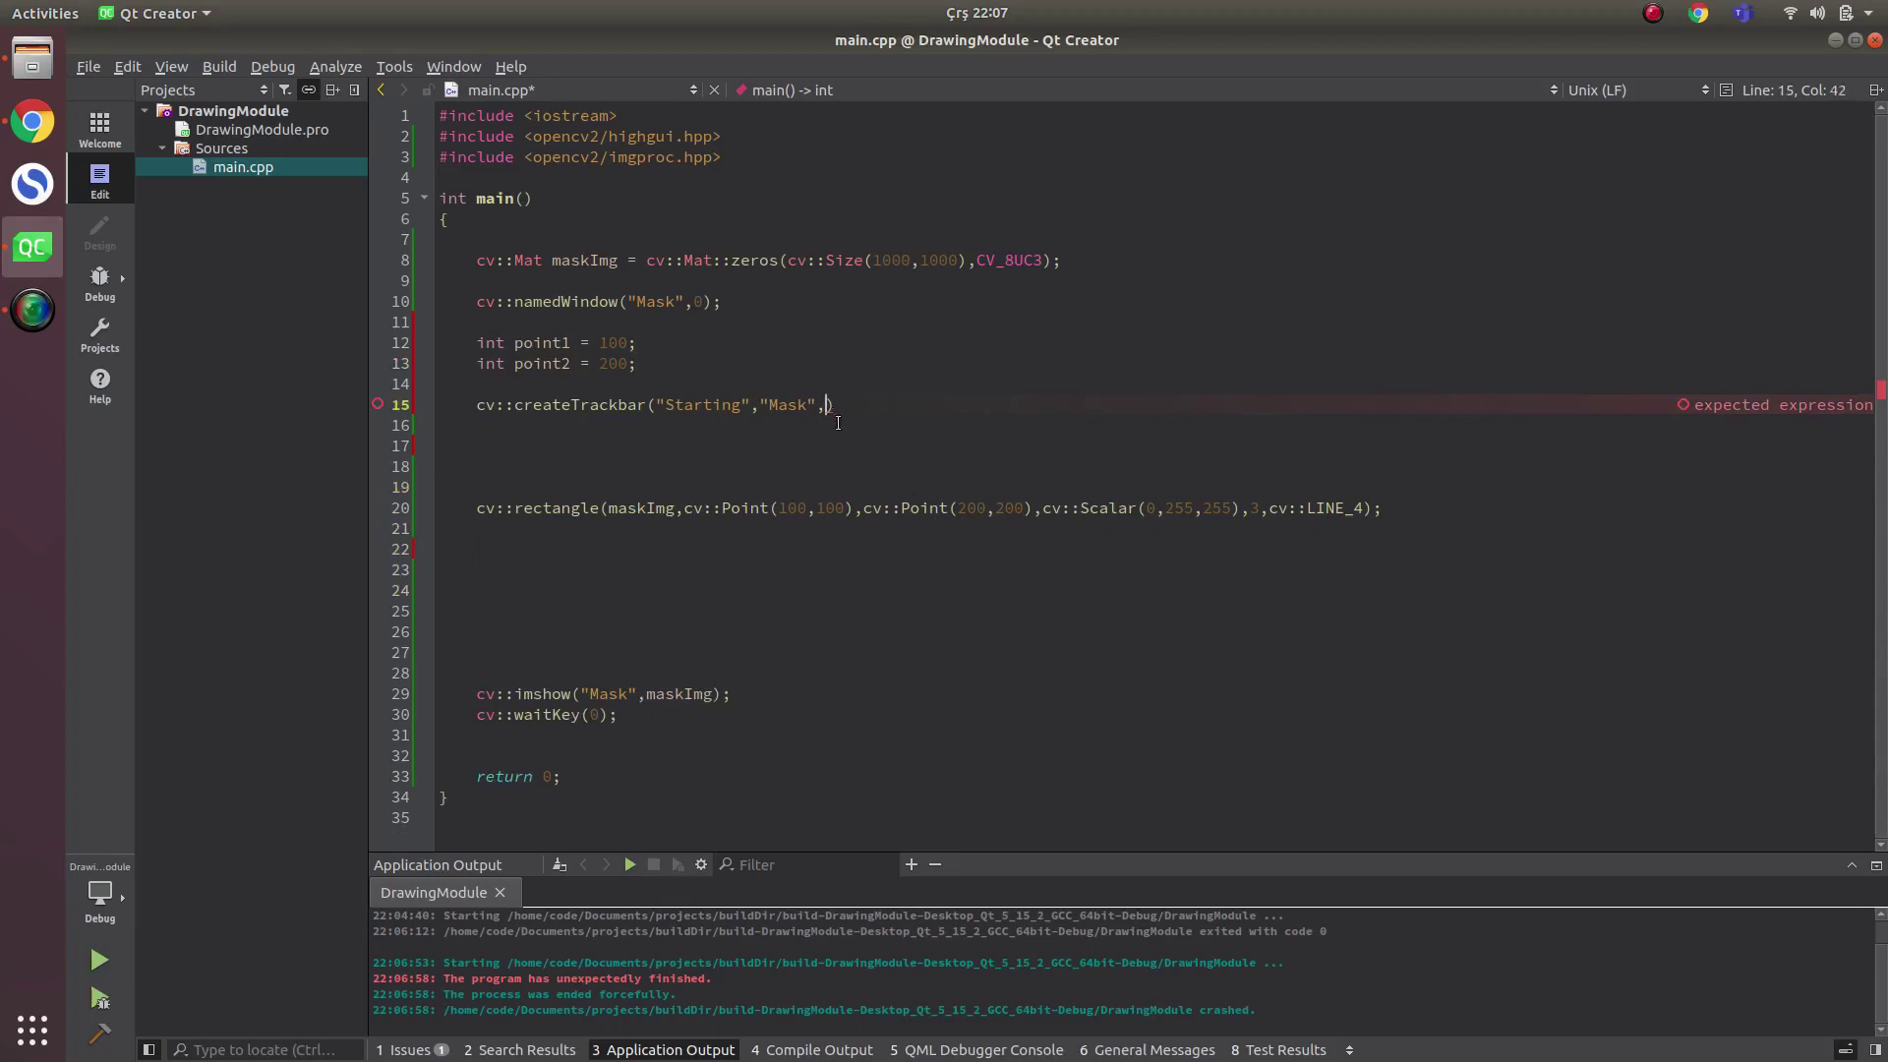
pyautogui.write(',')
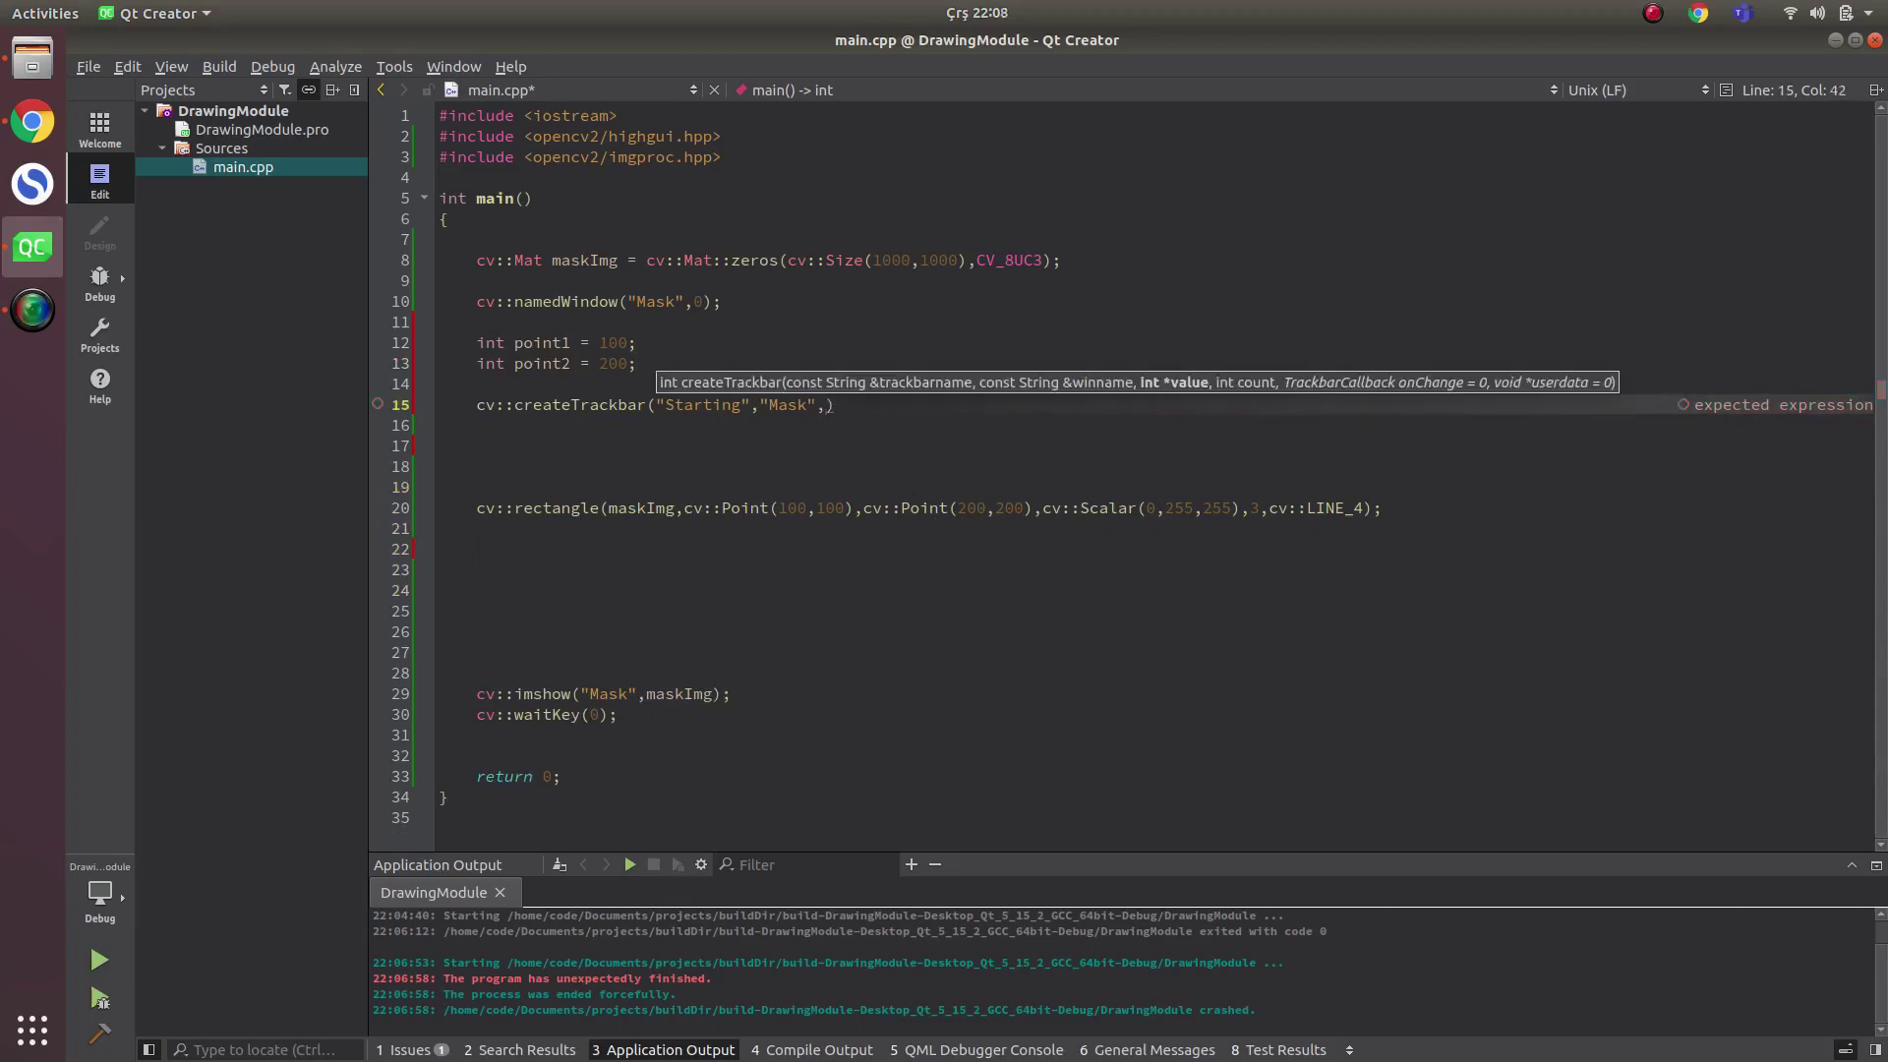
pyautogui.write('&')
pyautogui.write('point')
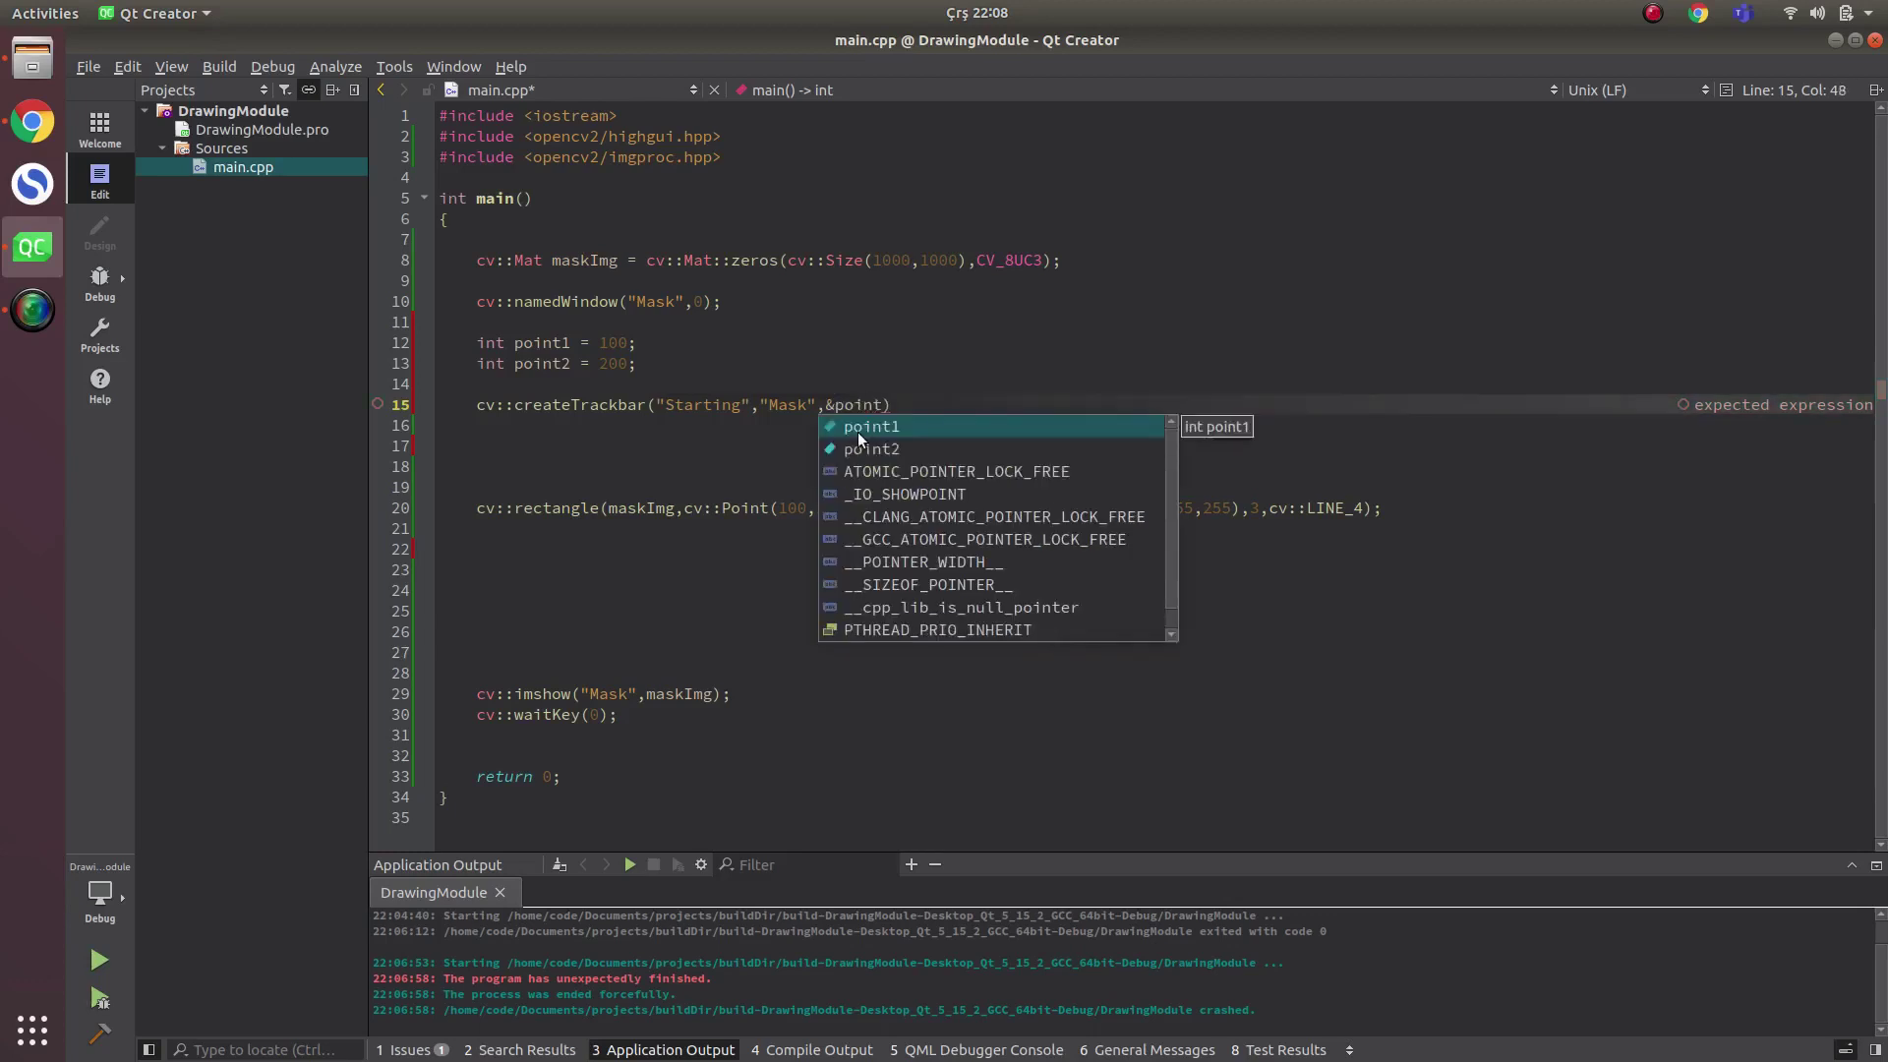
pyautogui.write('1,')
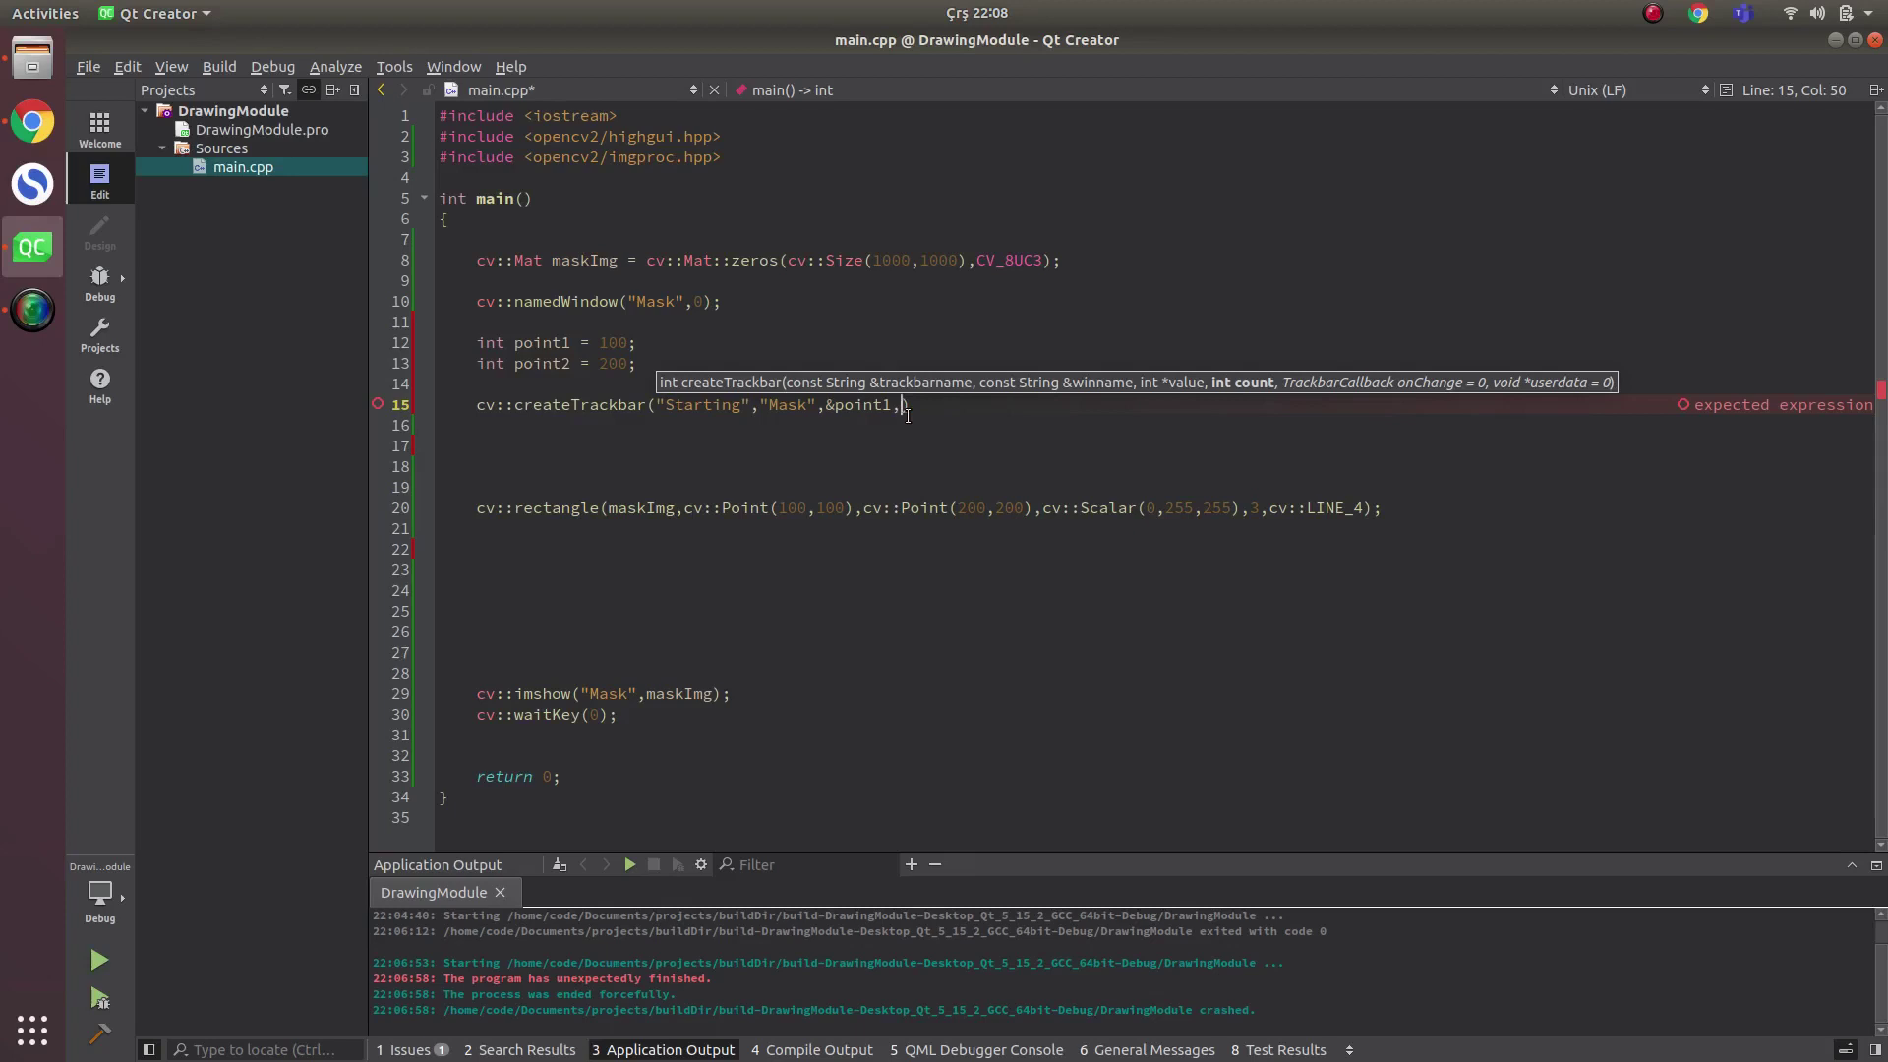
pyautogui.write('500')
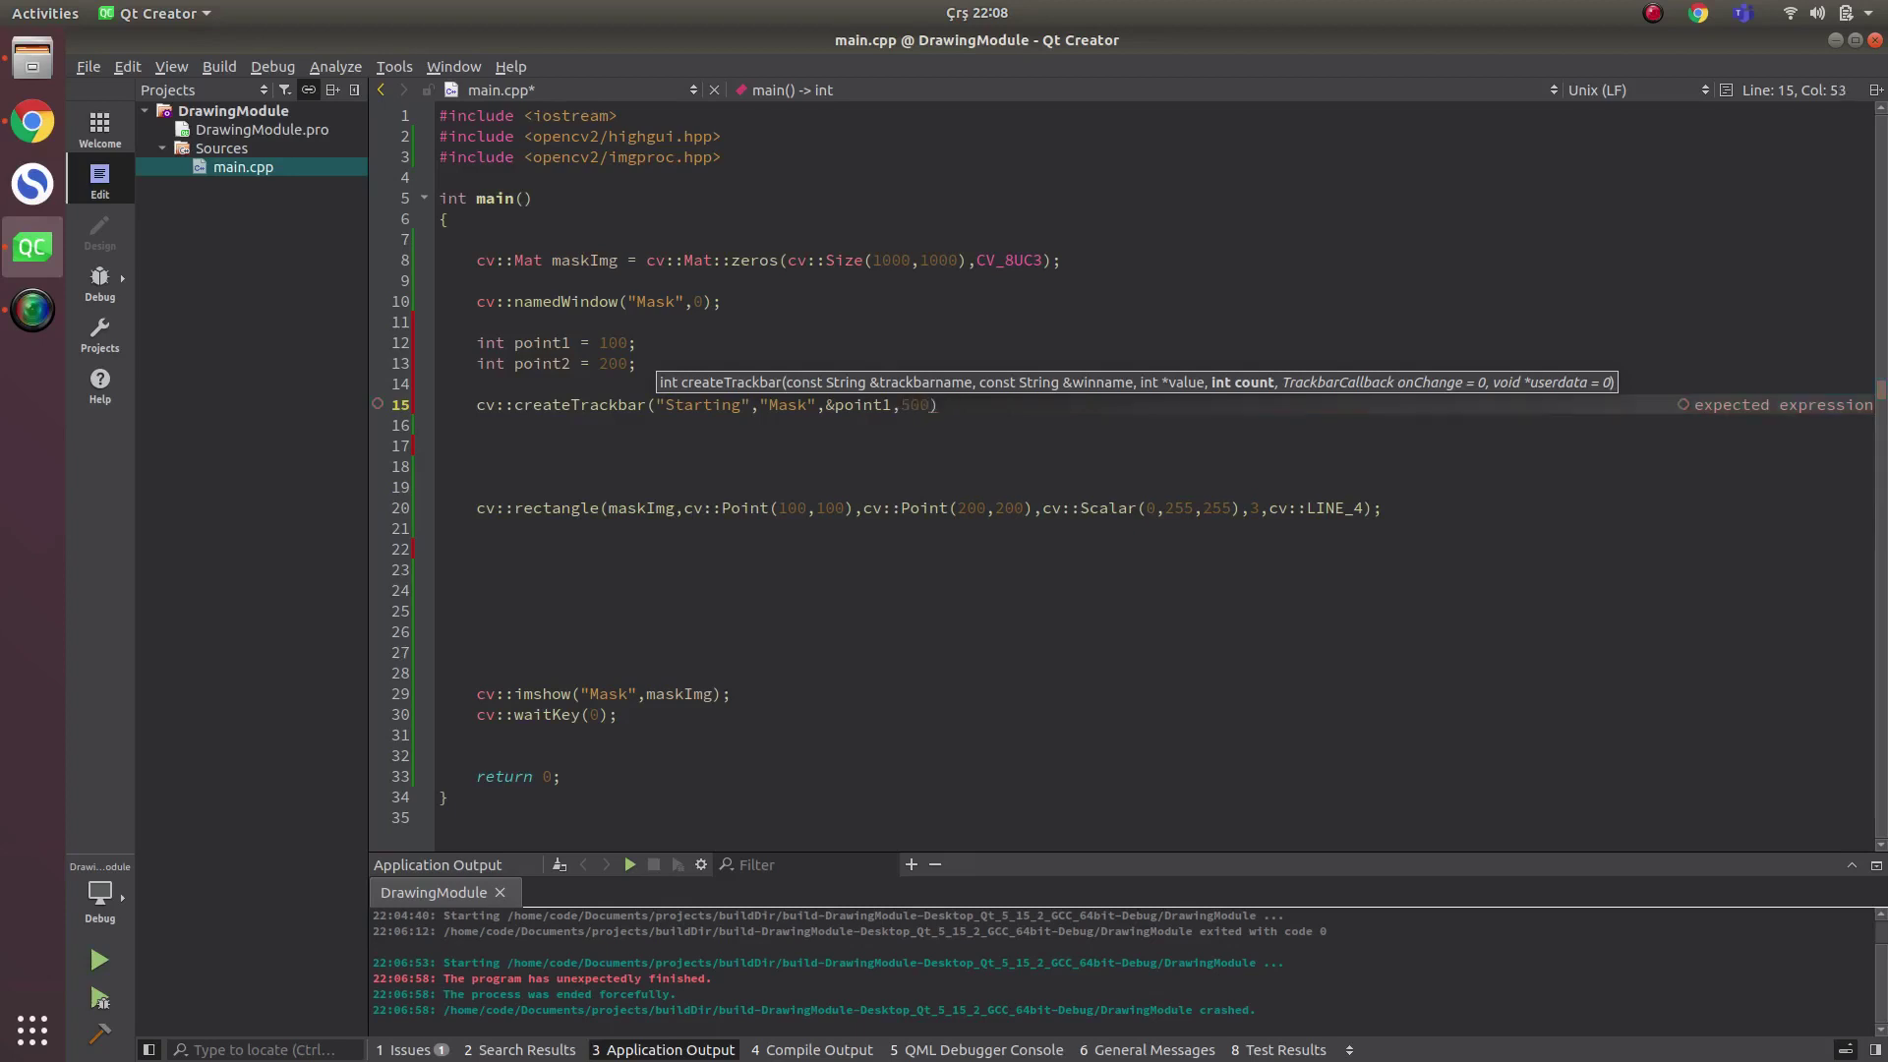
pyautogui.write(');')
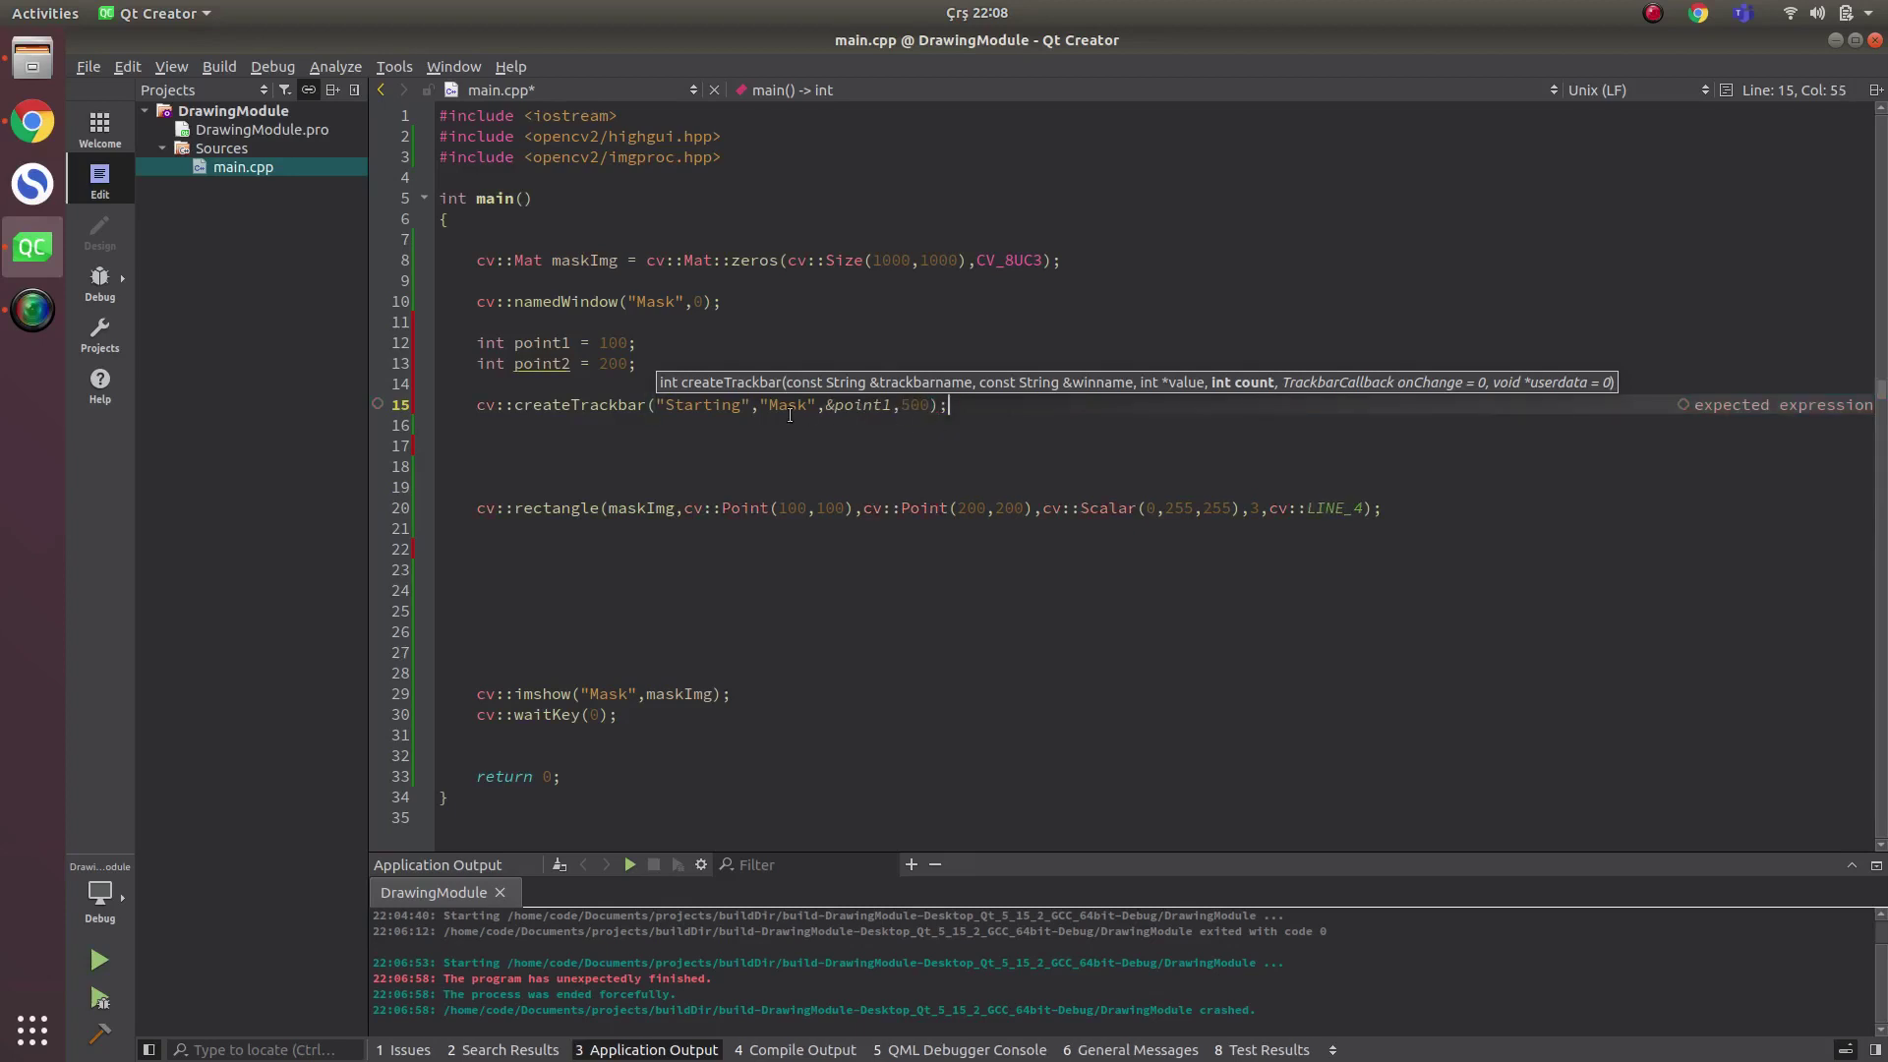
pyautogui.click(789, 410)
pyautogui.doubleClick(726, 404)
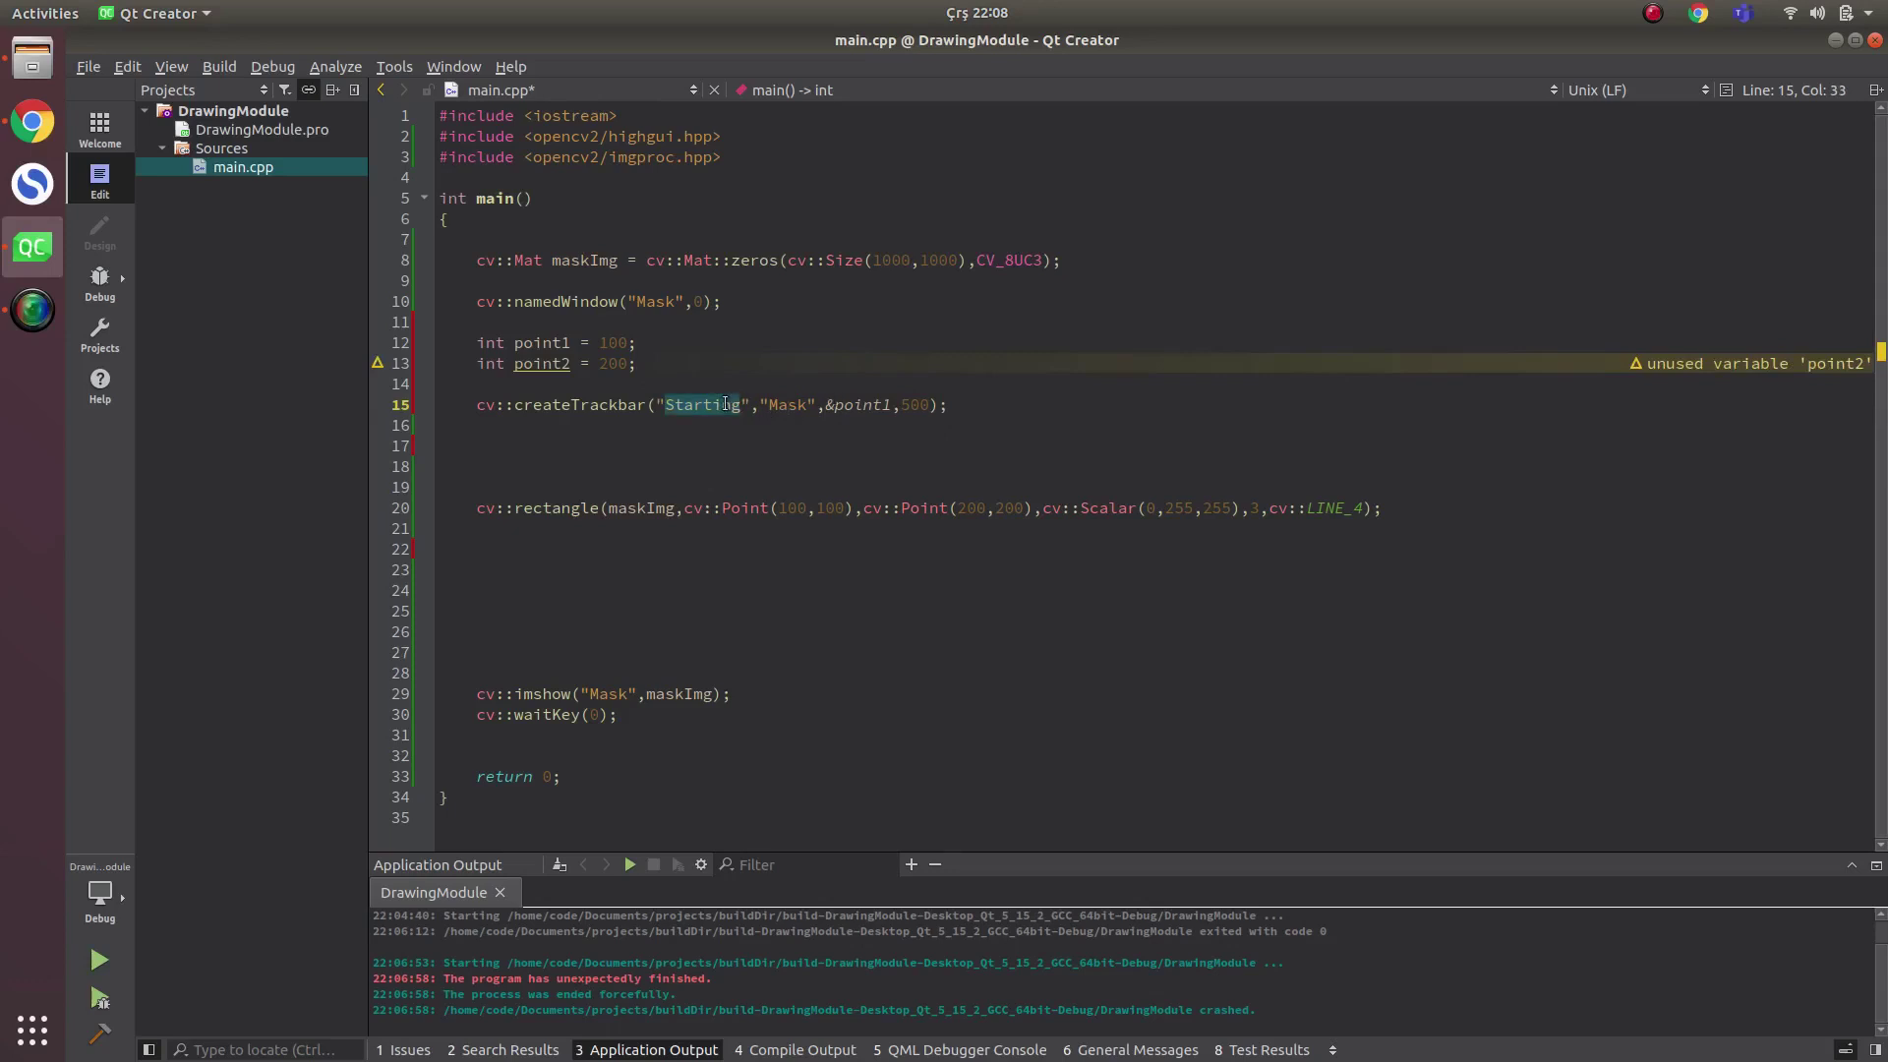
pyautogui.write('Point1')
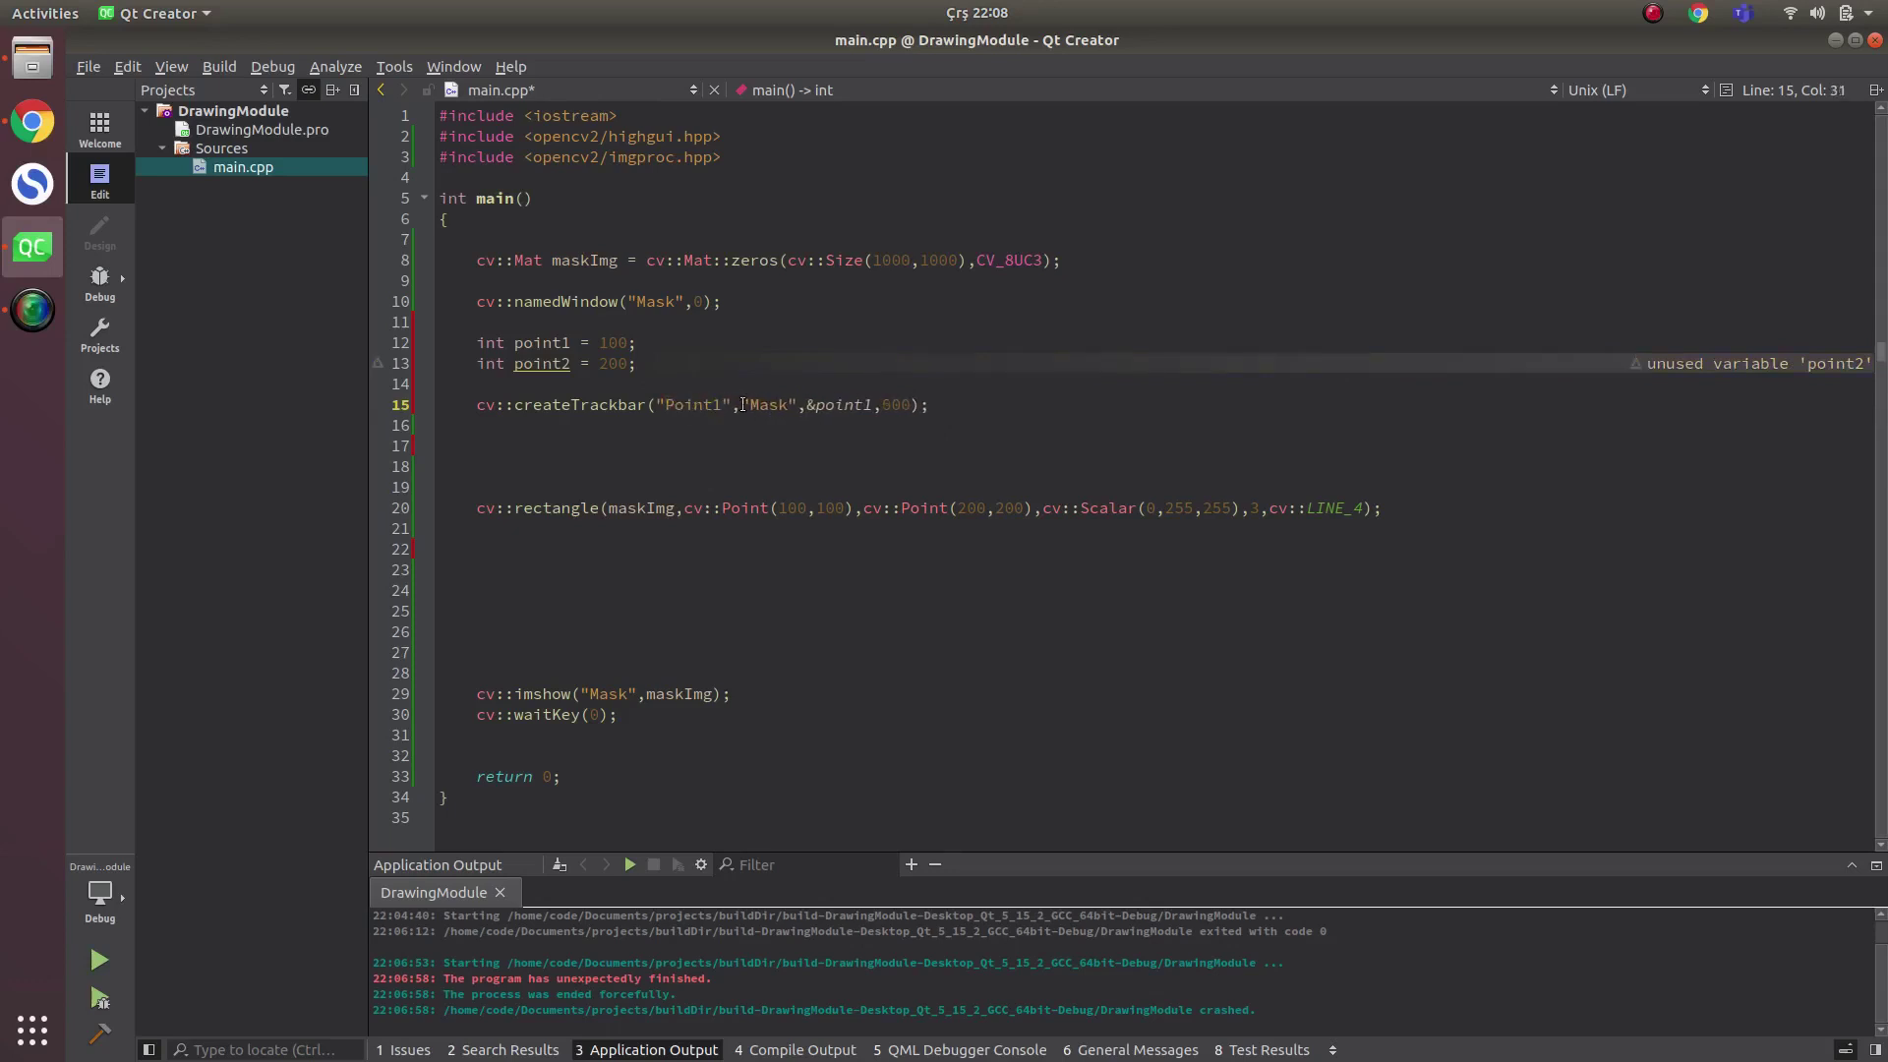
# - Duplicate the trackbar line as Point2 bound to &point2
pyautogui.press('Home')
pyautogui.hotkey('shift', 'Down')
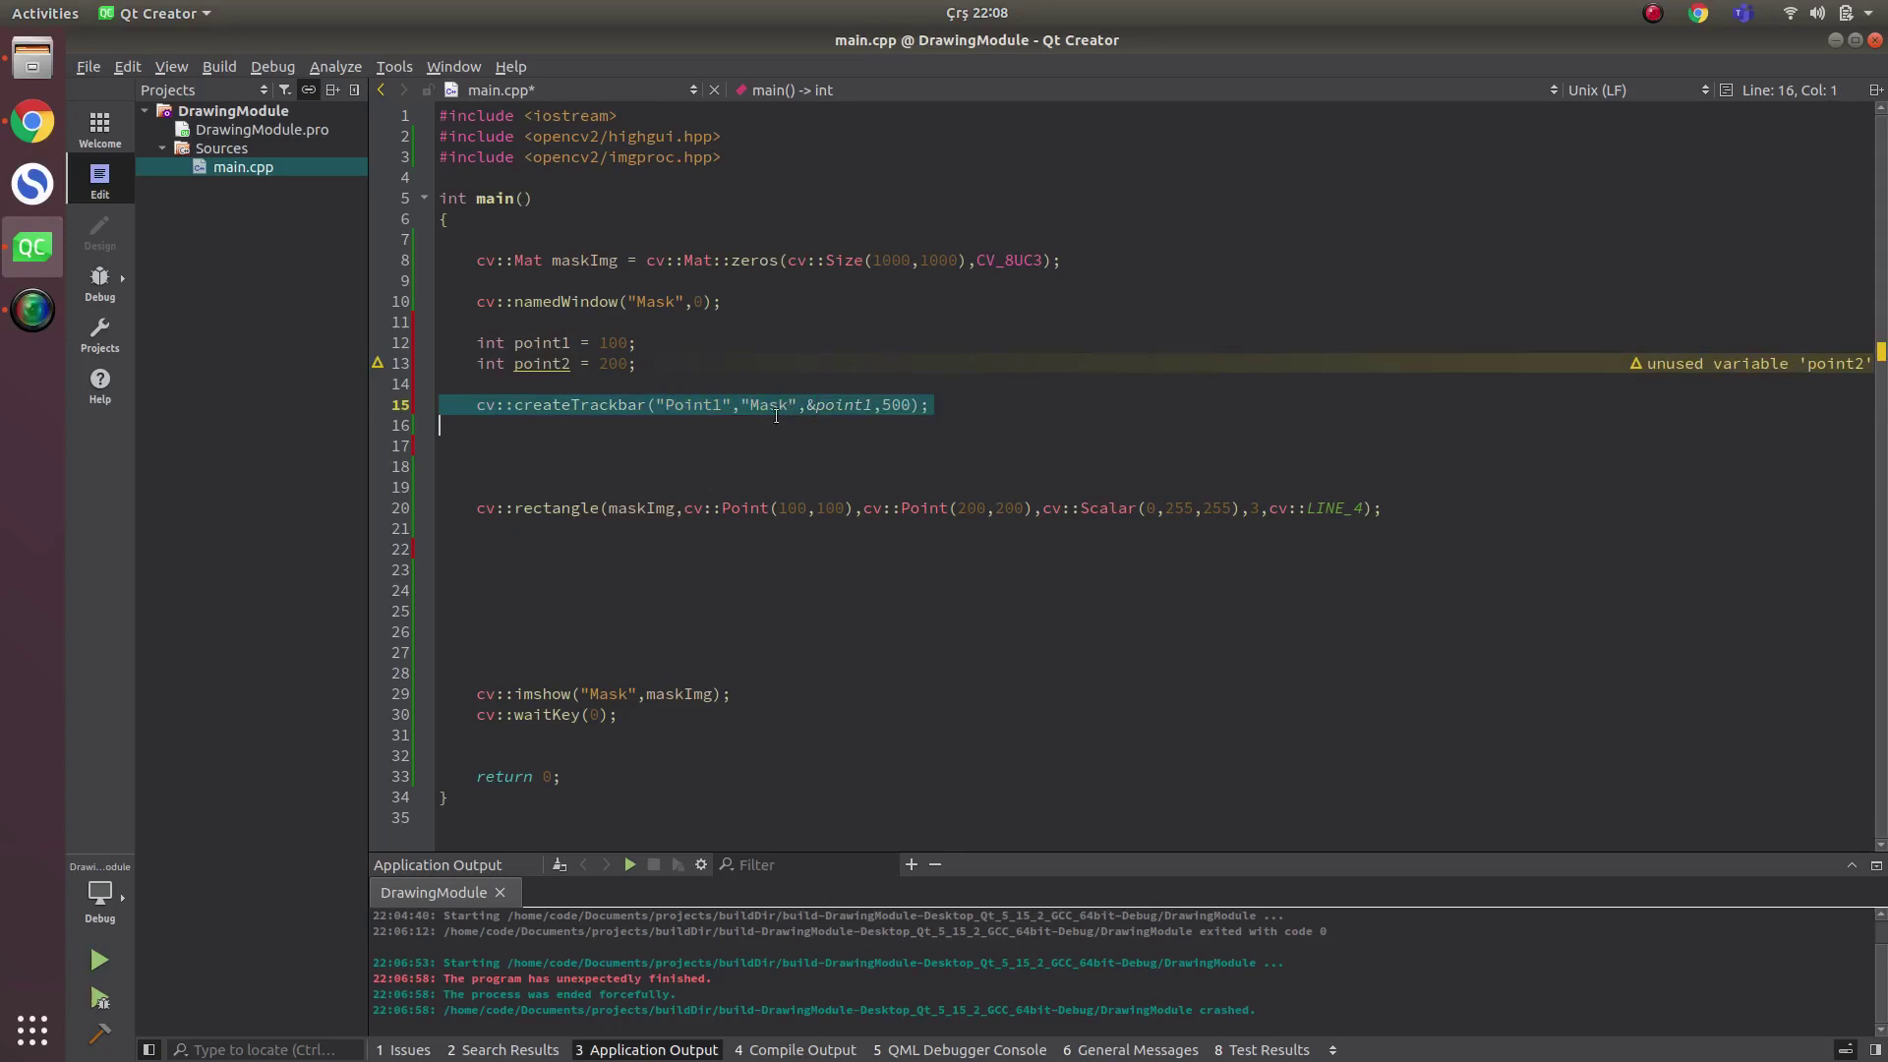
pyautogui.hotkey('ctrl', 'c')
pyautogui.press('Down')
pyautogui.hotkey('ctrl', 'v')
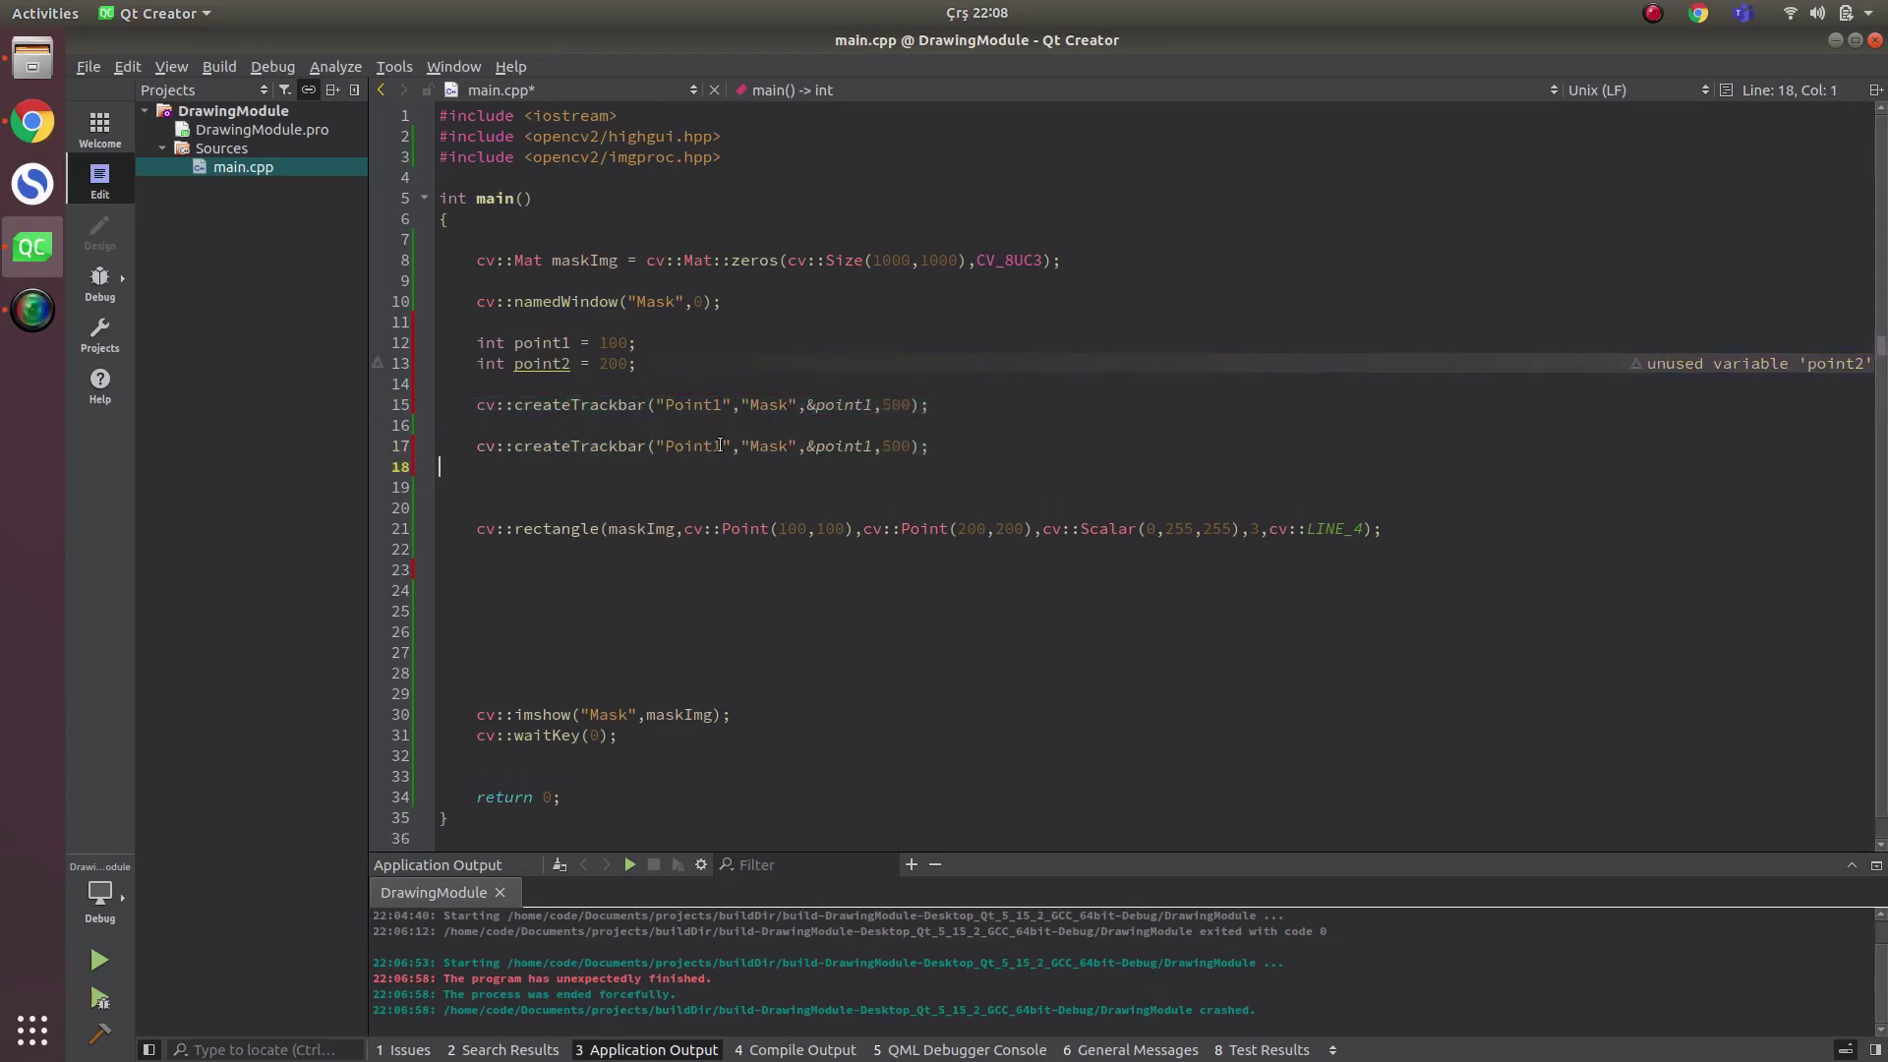
pyautogui.click(724, 446)
pyautogui.press('BackSpace')
pyautogui.write('2')
pyautogui.click(877, 445)
pyautogui.press('BackSpace')
pyautogui.write('2')
pyautogui.click(773, 466)
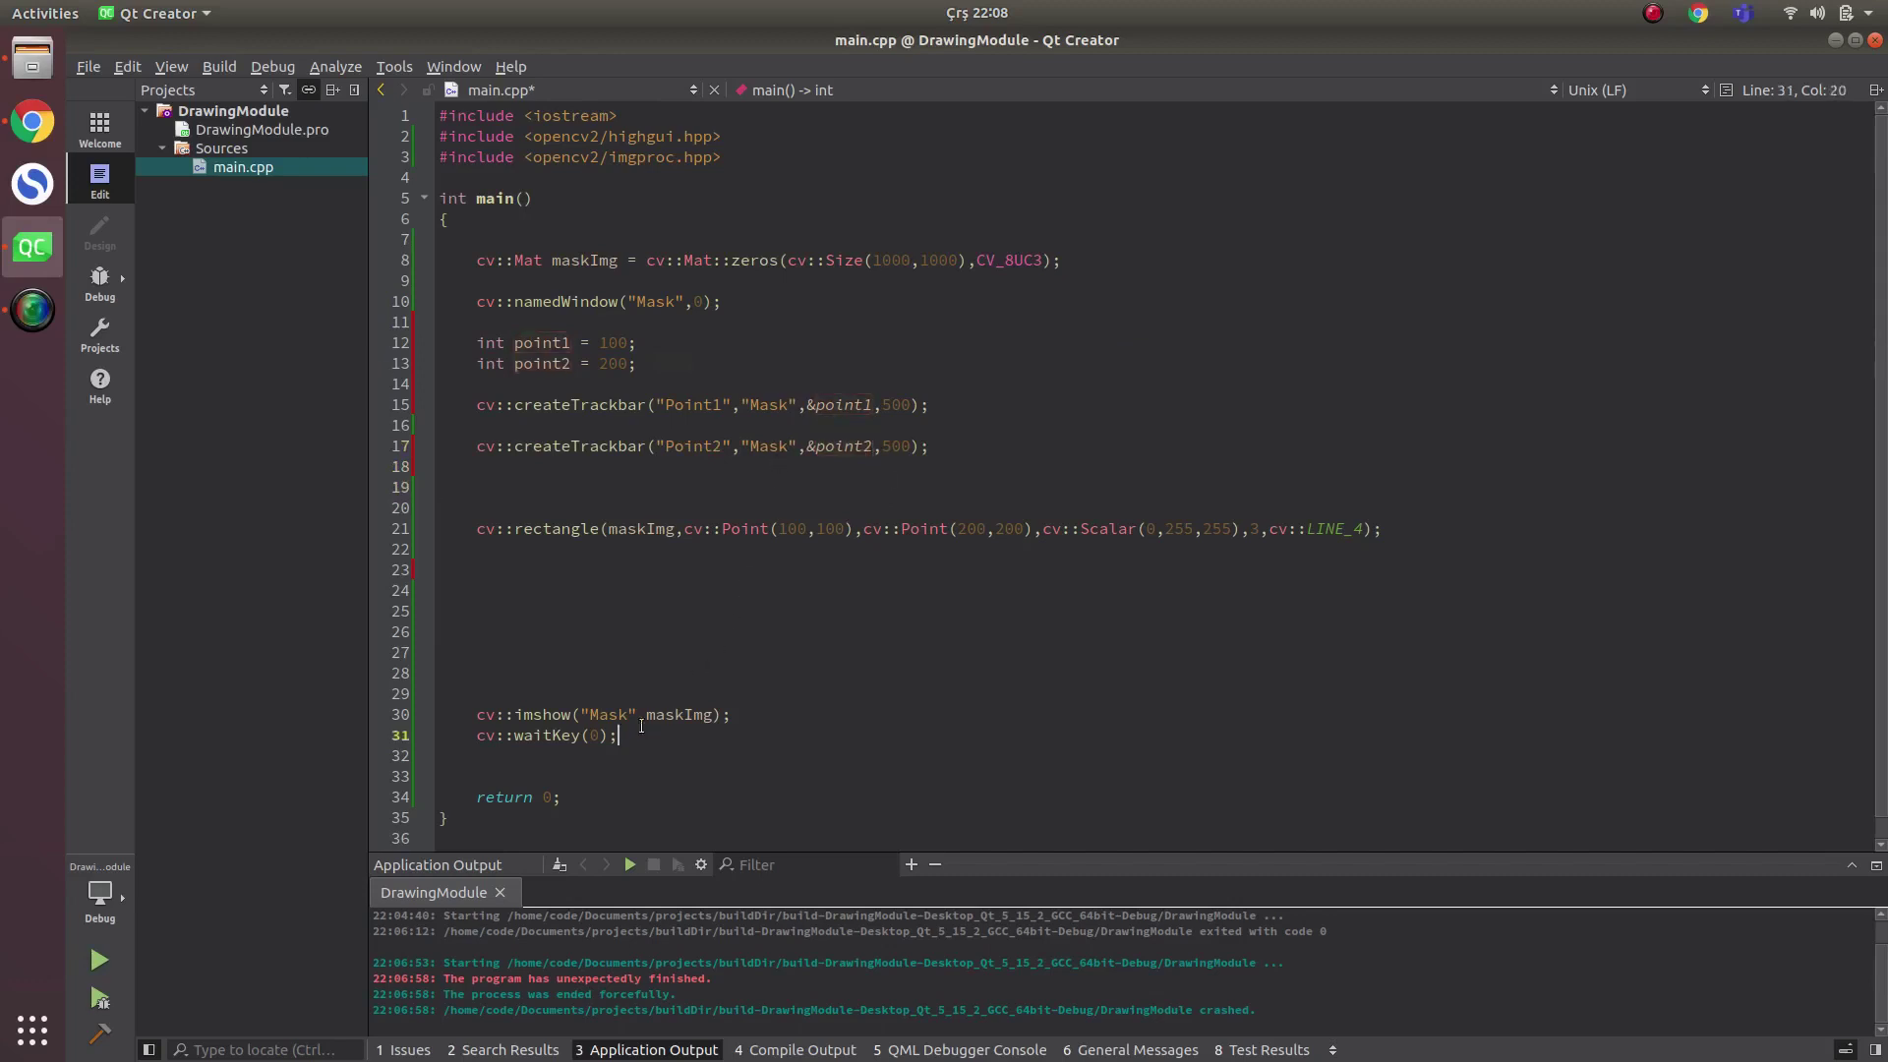
# - Wrap the rectangle-through-waitKey lines in a while(1) loop
pyautogui.moveTo(649, 738); pyautogui.dragTo(472, 528)
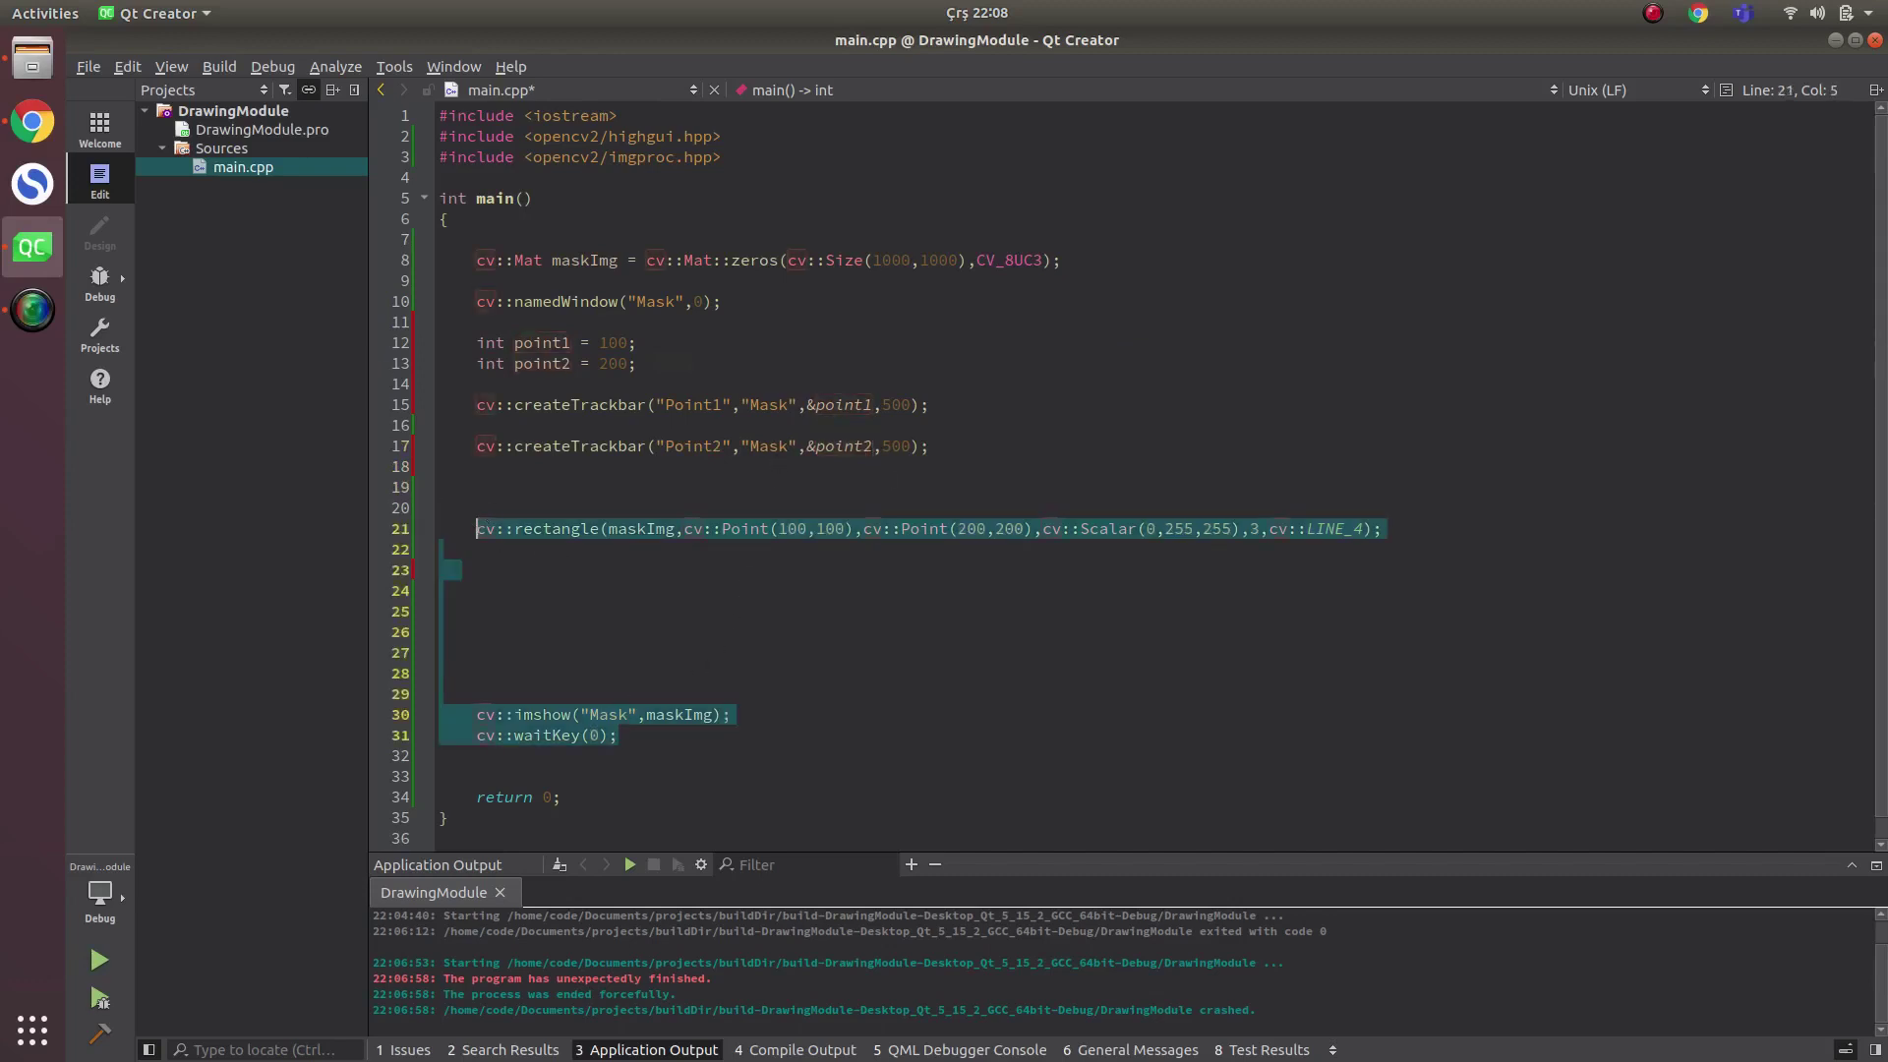
pyautogui.write('{')
pyautogui.click(500, 513)
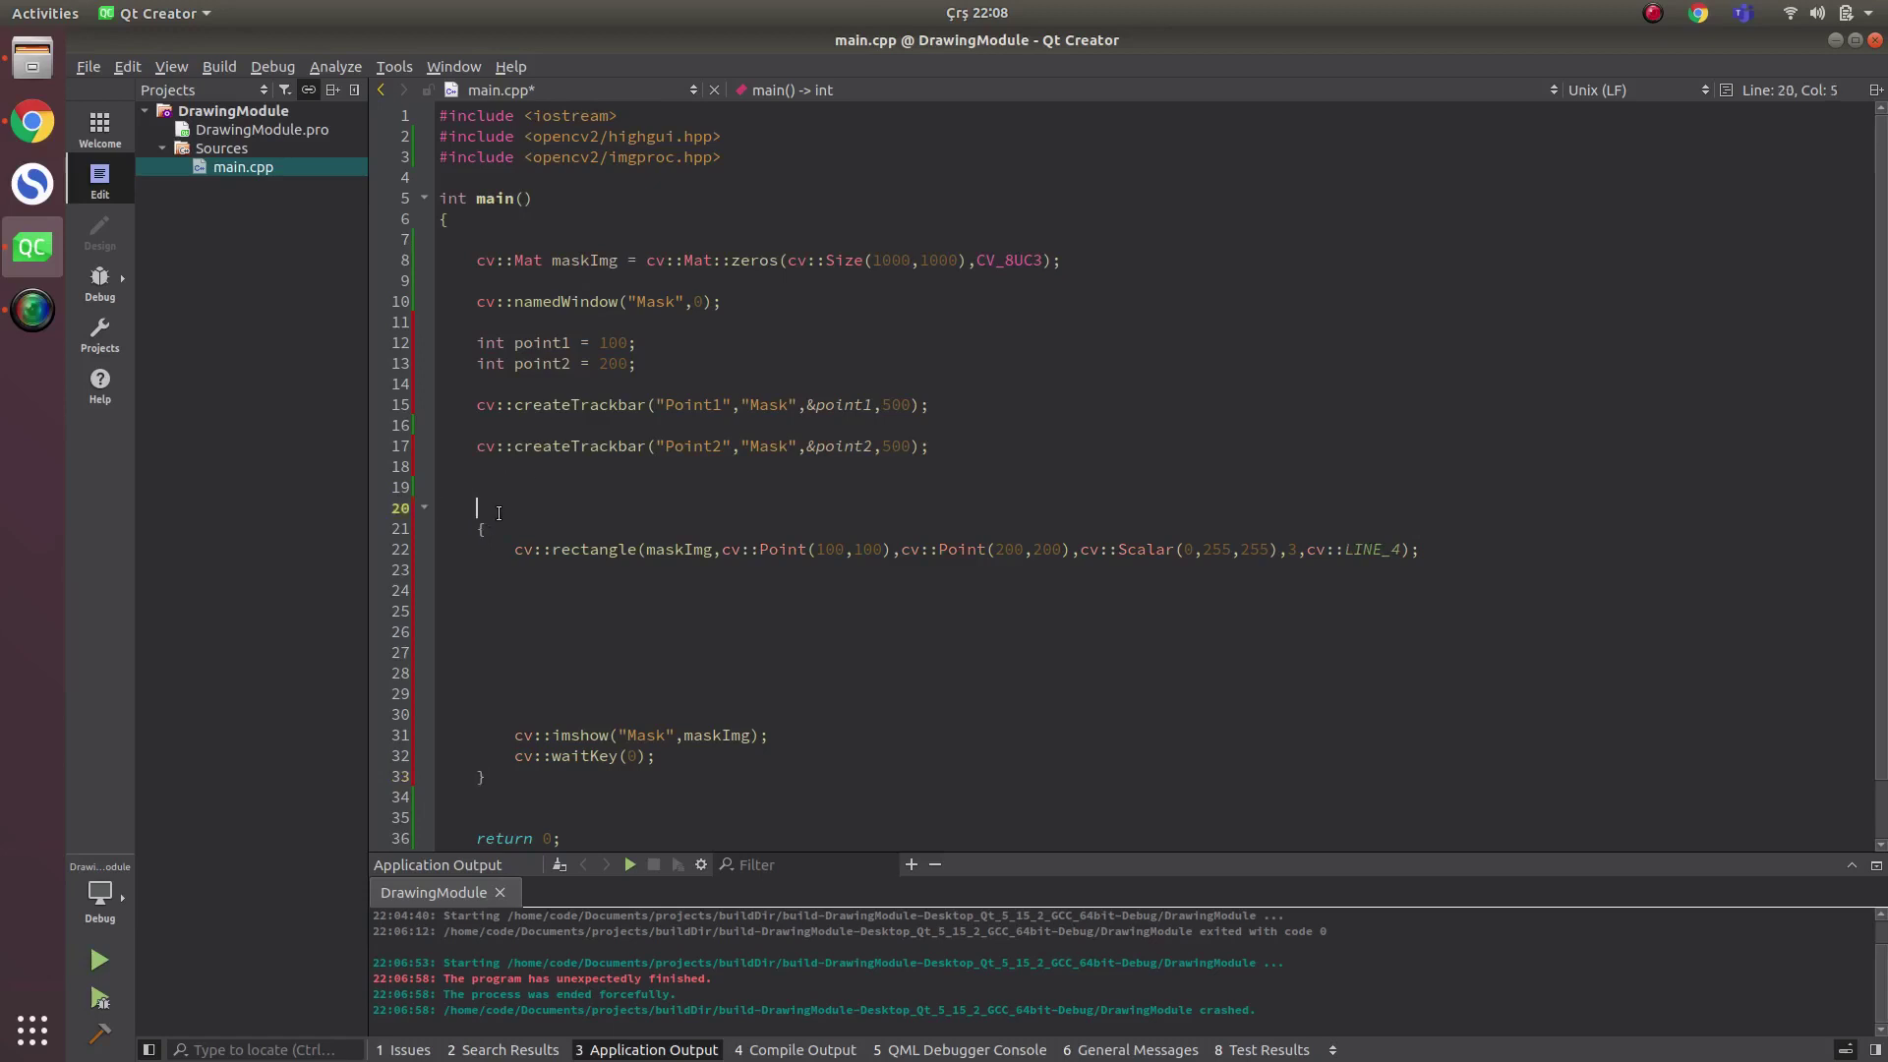
pyautogui.write('while')
pyautogui.press('Escape')
pyautogui.write('( ')
pyautogui.write('1)')
# - Change the rectangle corners from fixed 100/200 values to point1 and point2
pyautogui.doubleClick(821, 551)
pyautogui.write('point,1')
pyautogui.press('Escape')
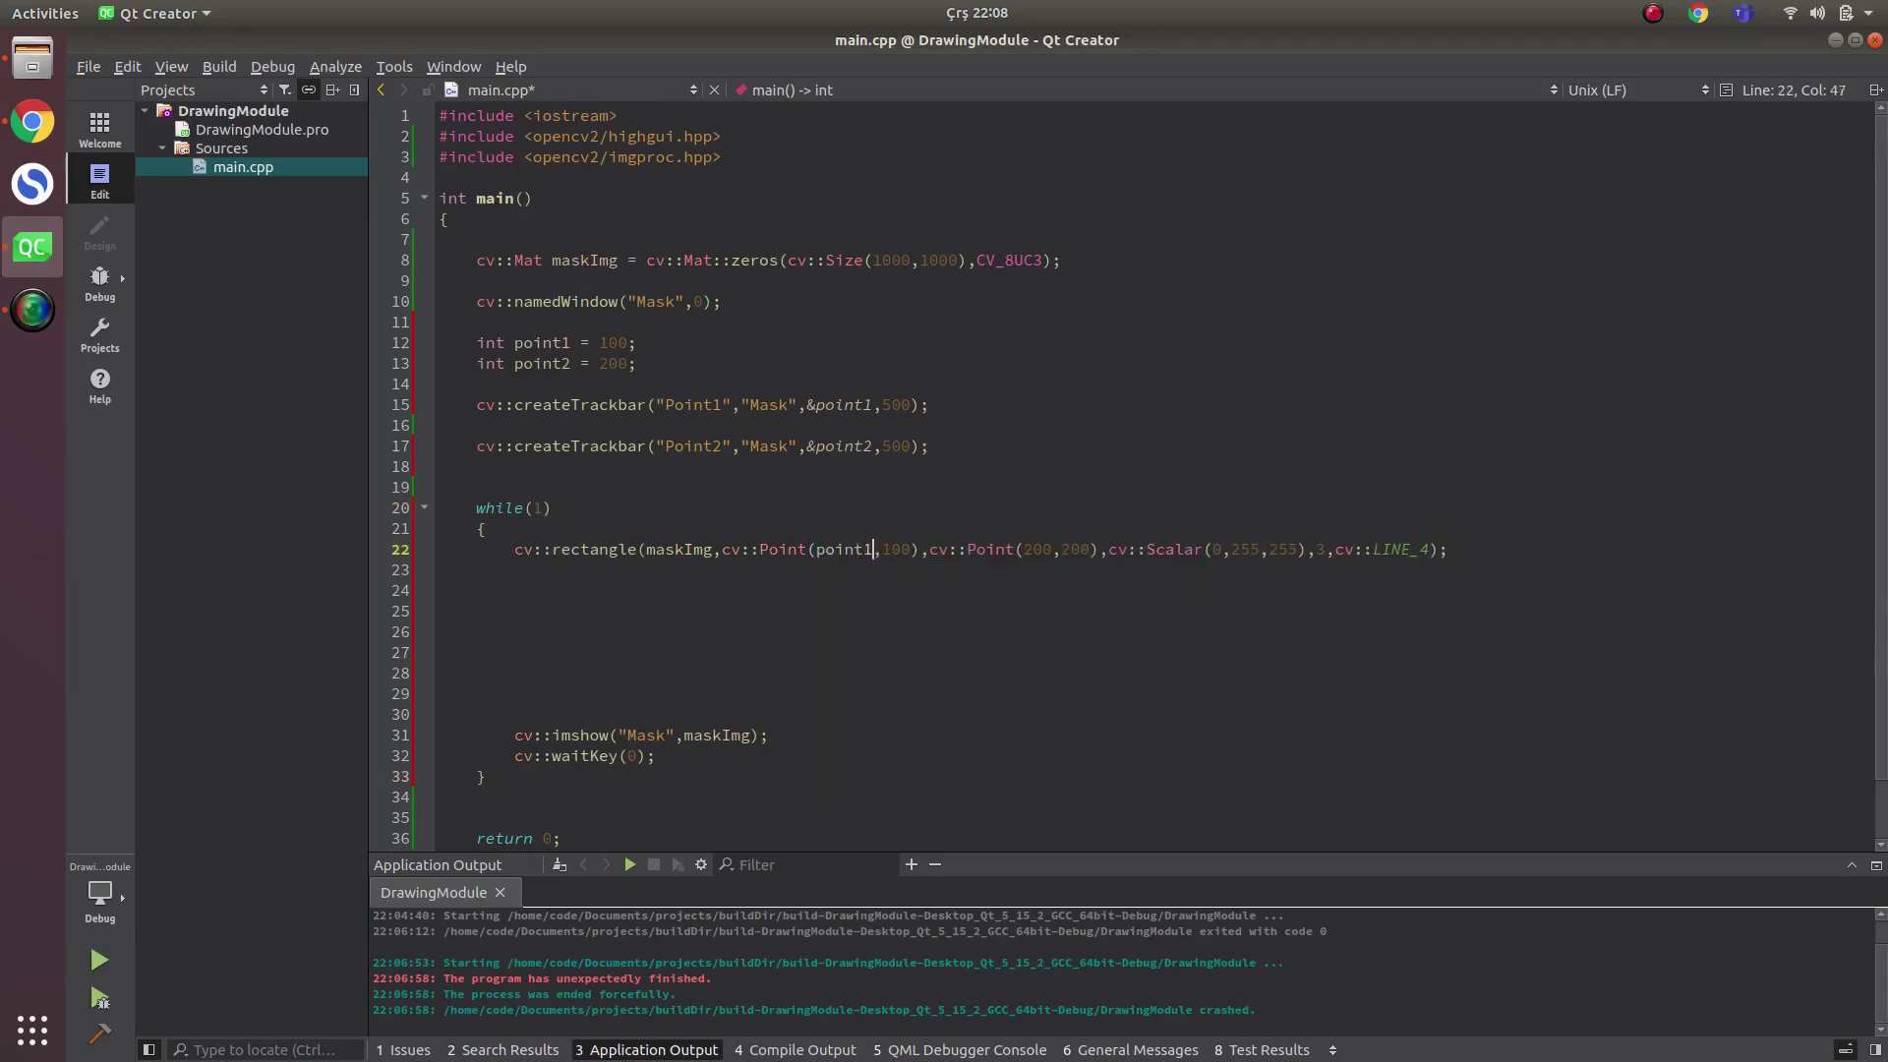
pyautogui.click(902, 551)
pyautogui.doubleClick(901, 551)
pyautogui.write('point1')
pyautogui.doubleClick(1065, 550)
pyautogui.write('point2')
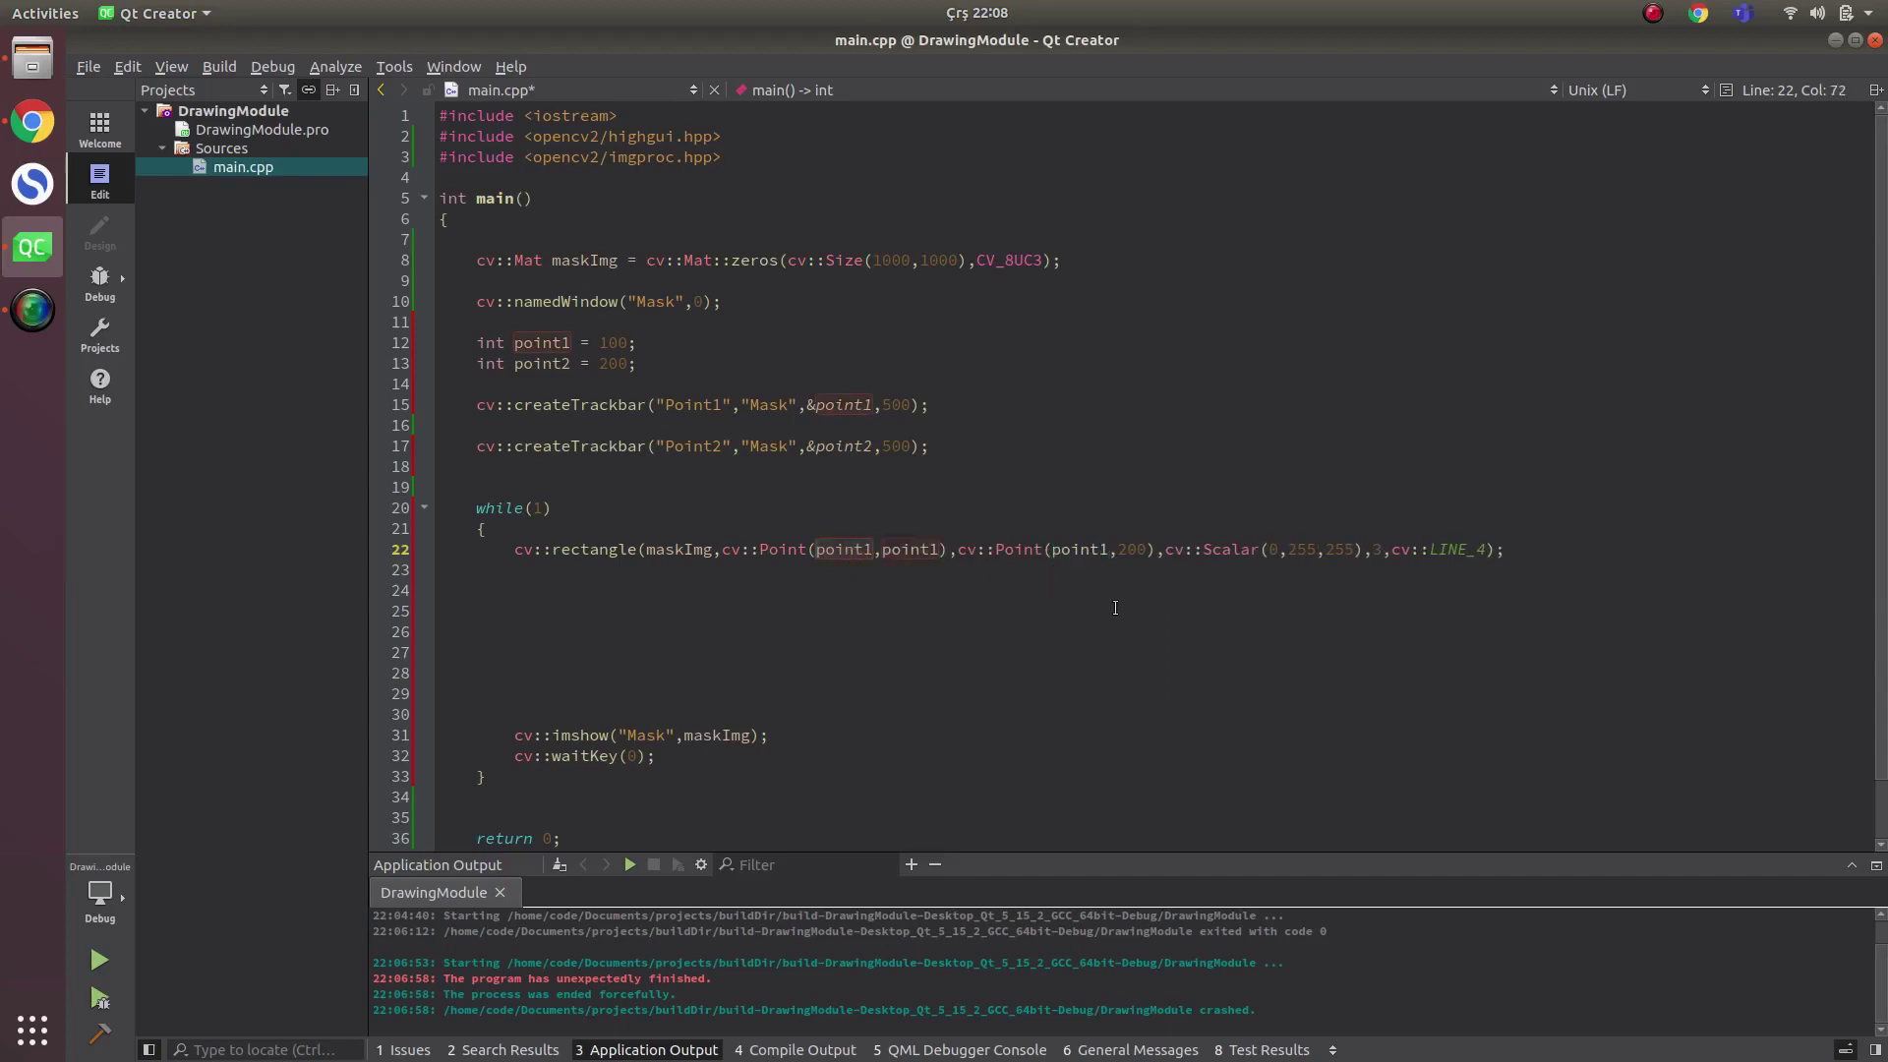
pyautogui.doubleClick(1129, 550)
pyautogui.write('point2')
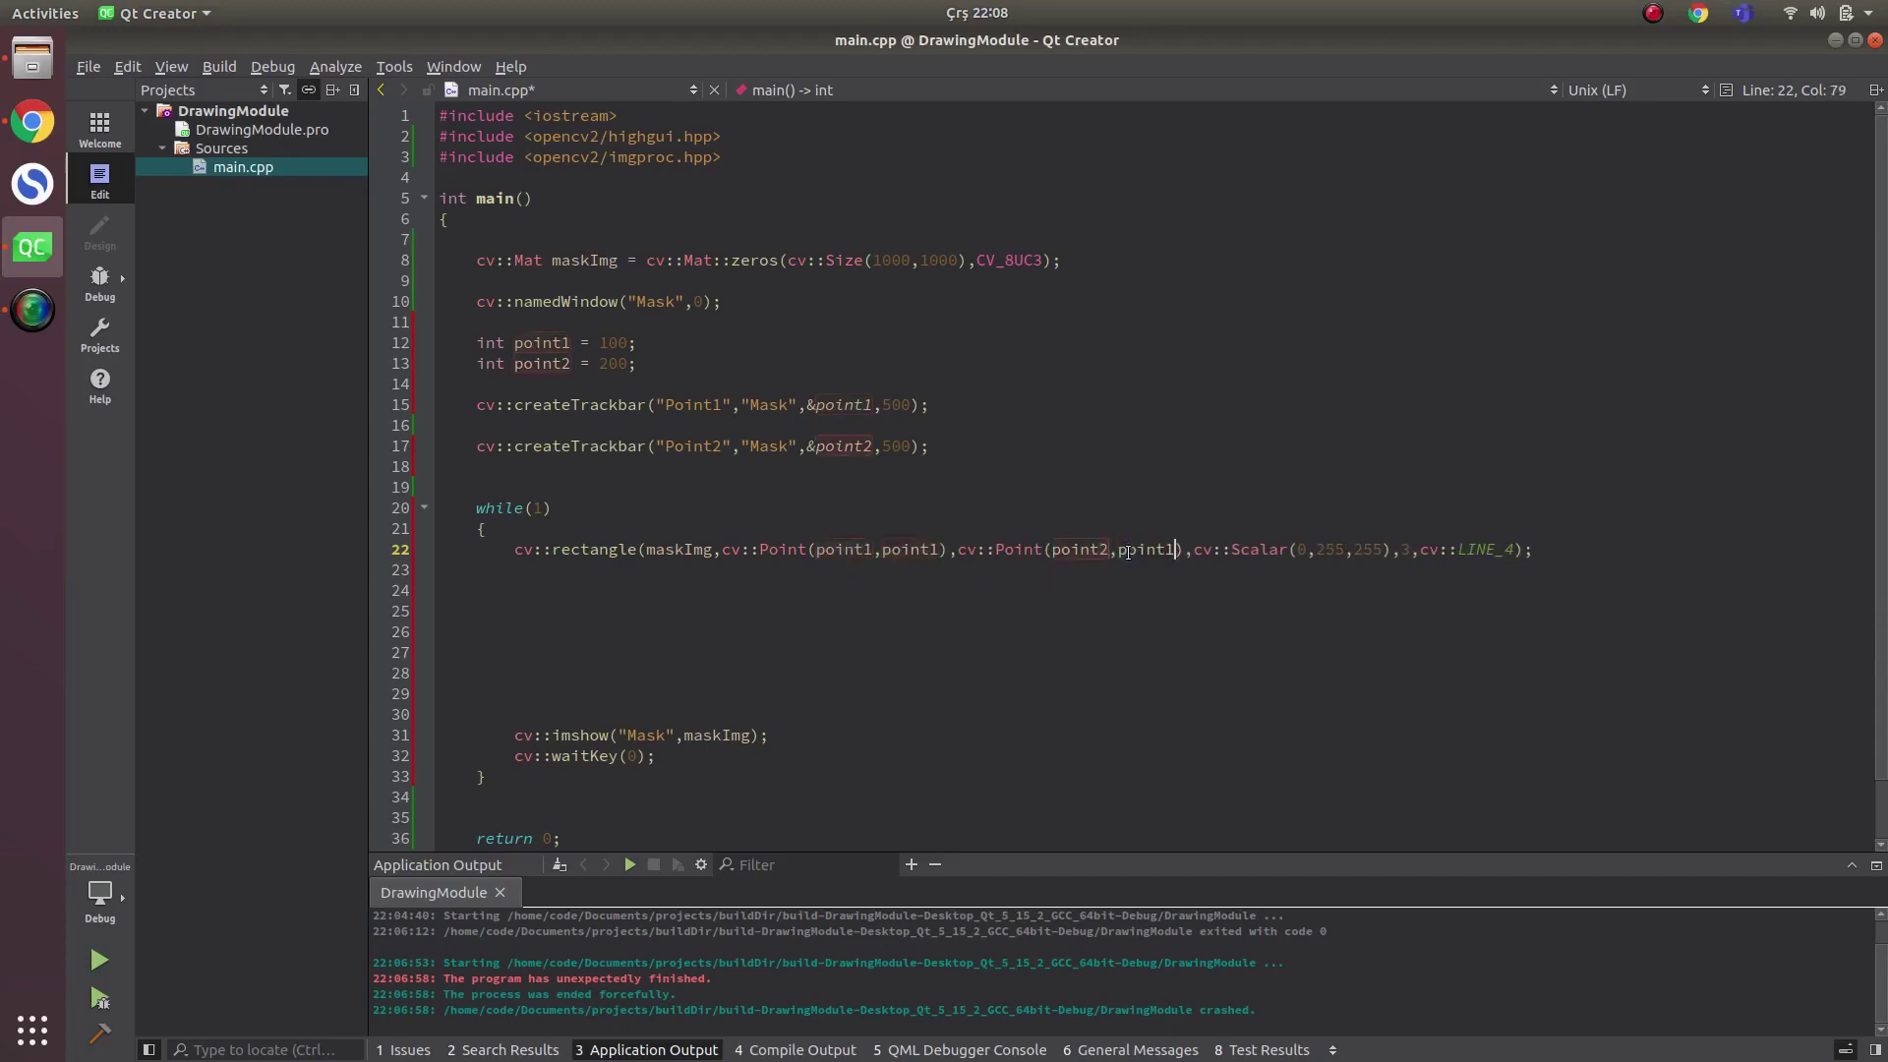
pyautogui.scroll(-1, 1118, 548)
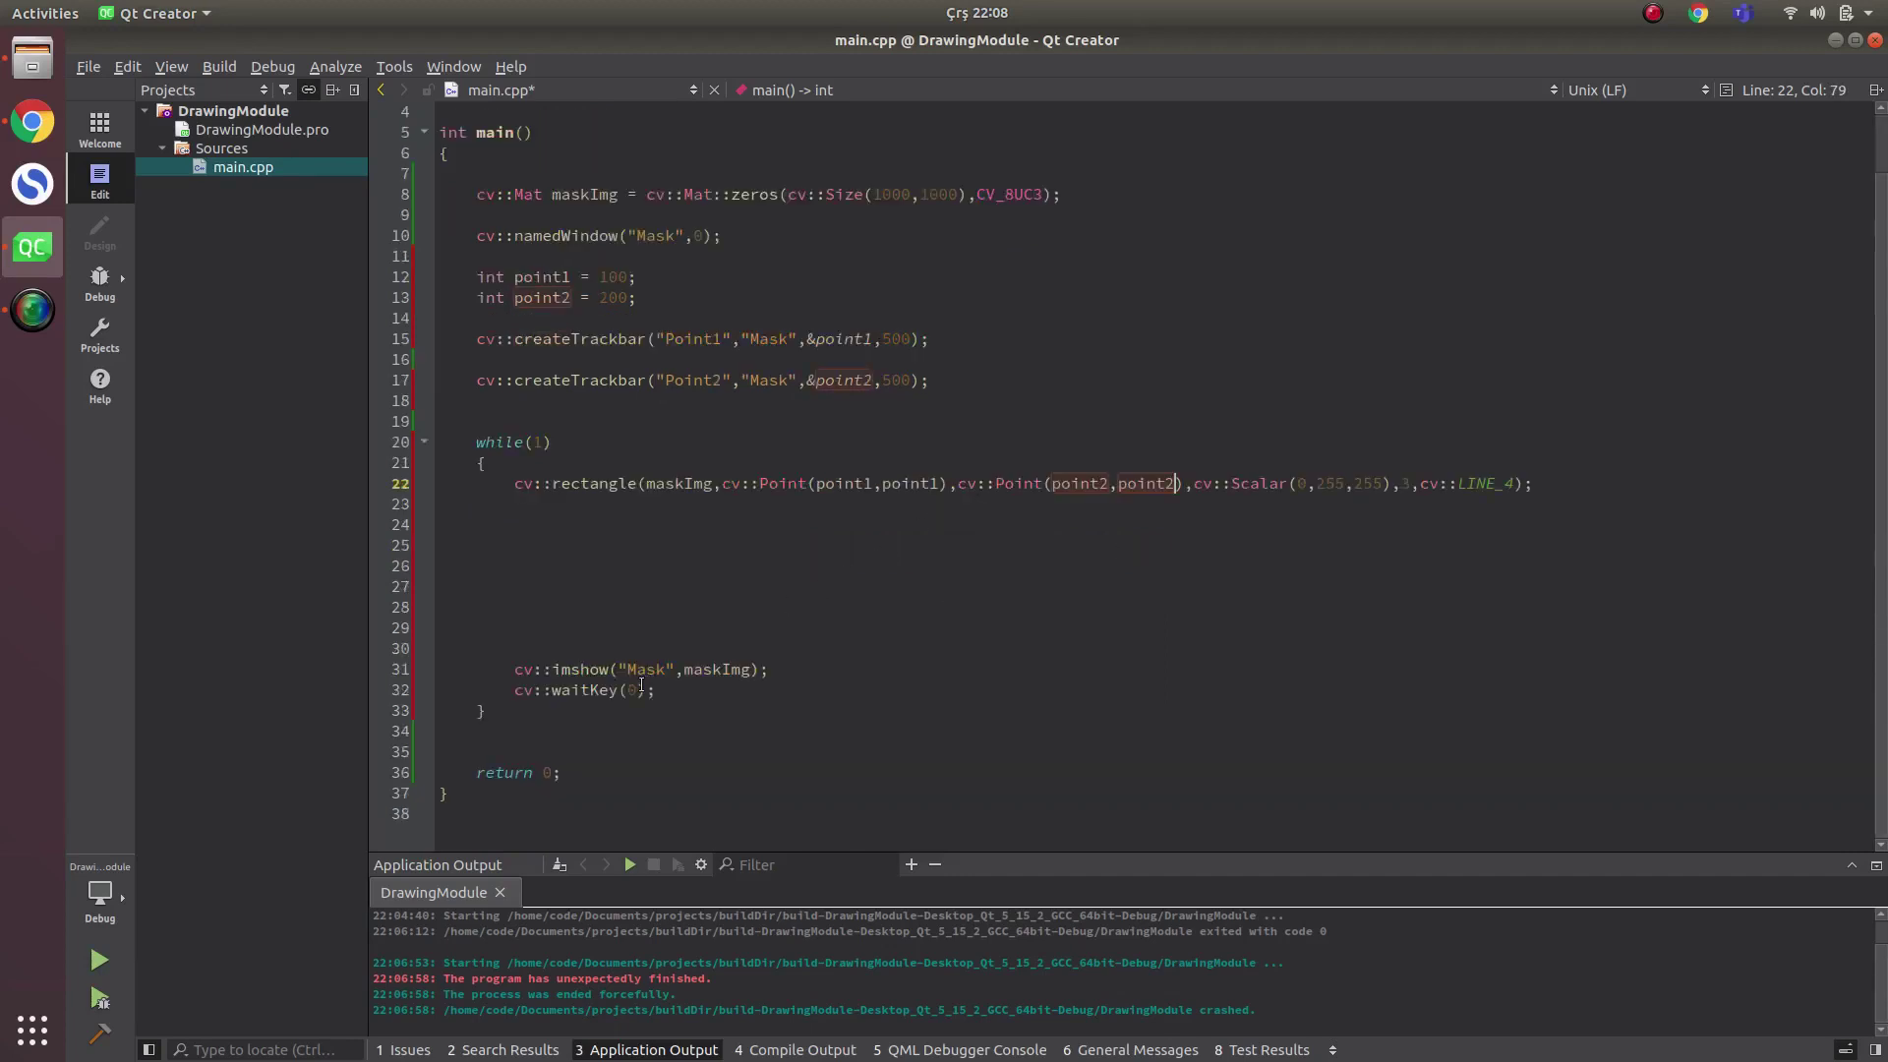
# - Copy the maskImg zeros reset below waitKey and change waitKey(0) to waitKey(1)
pyautogui.moveTo(1074, 193); pyautogui.dragTo(551, 193)
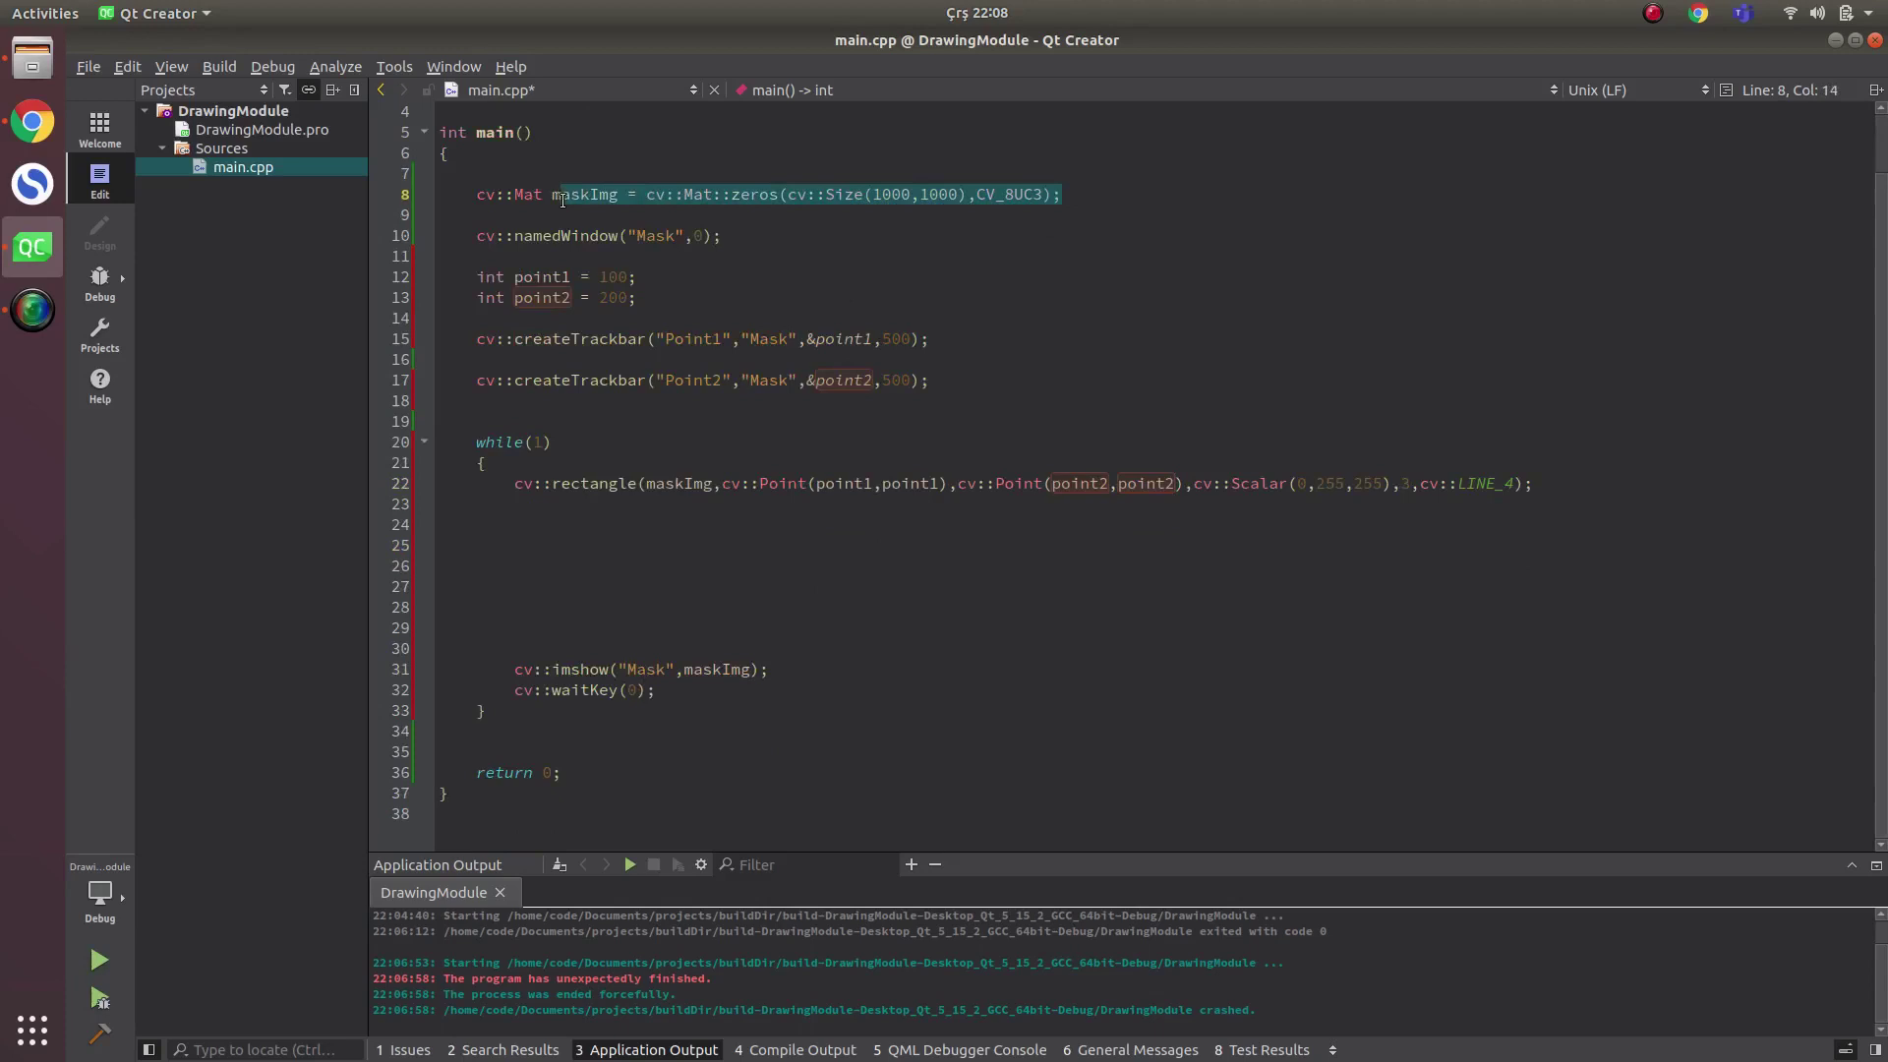
pyautogui.hotkey('ctrl', 'c')
pyautogui.click(682, 691)
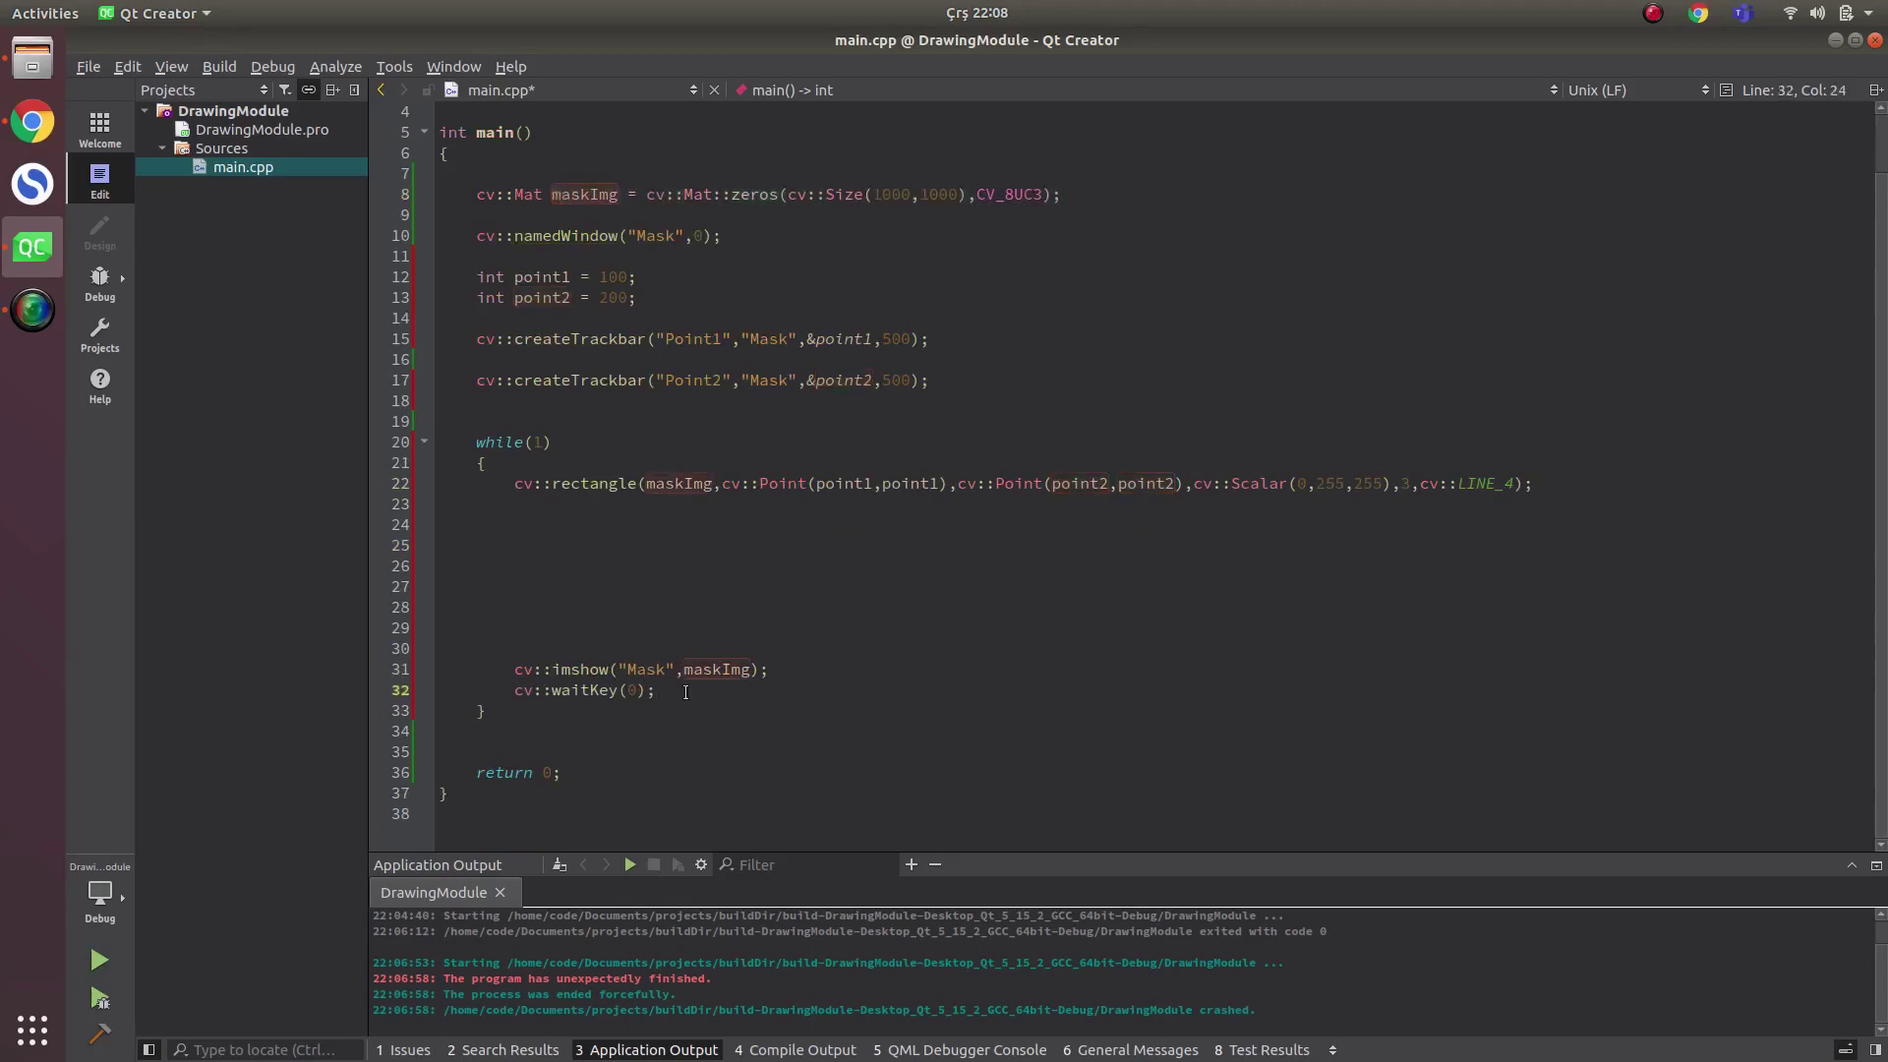
pyautogui.press('Return')
pyautogui.press('Return')
pyautogui.hotkey('ctrl', 'v')
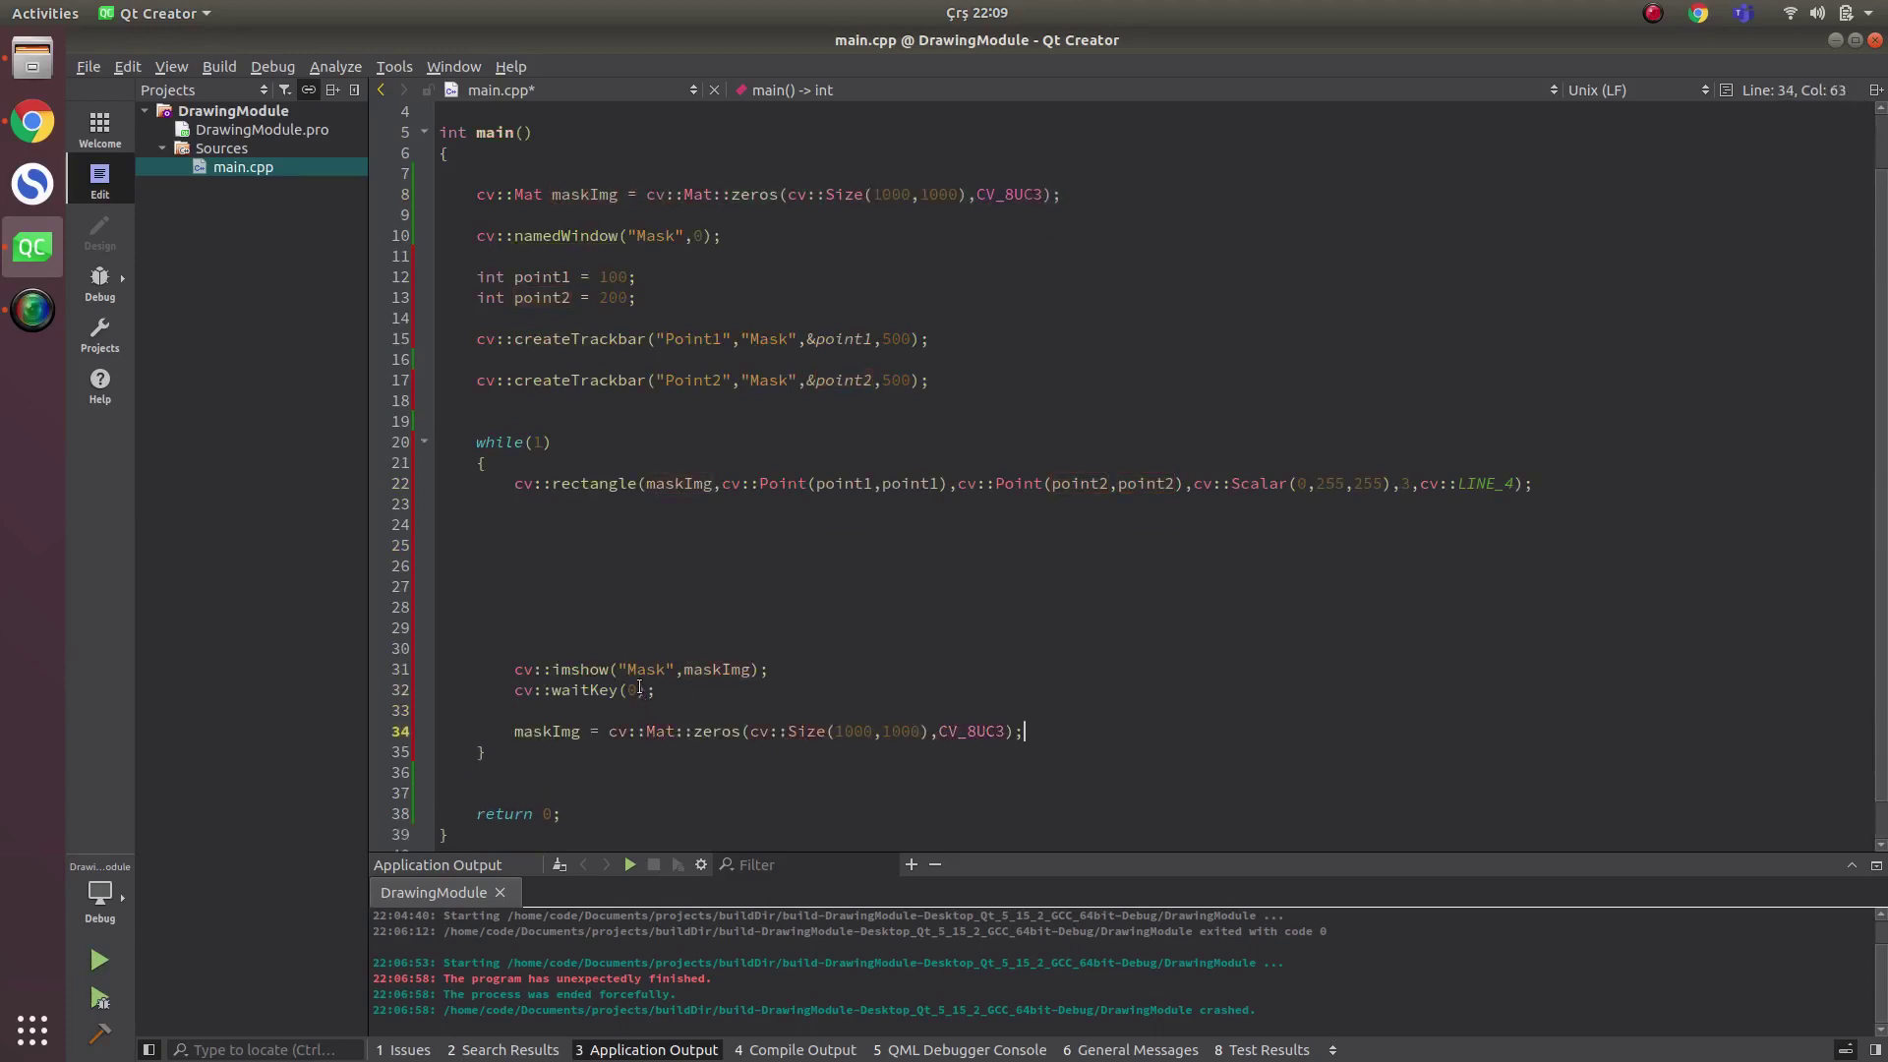
pyautogui.click(638, 689)
pyautogui.press('BackSpace')
pyautogui.write('1')
# - Run the program maximized and drag Point1 to about 360 and Point2 to 285
pyautogui.hotkey('ctrl', 'r')
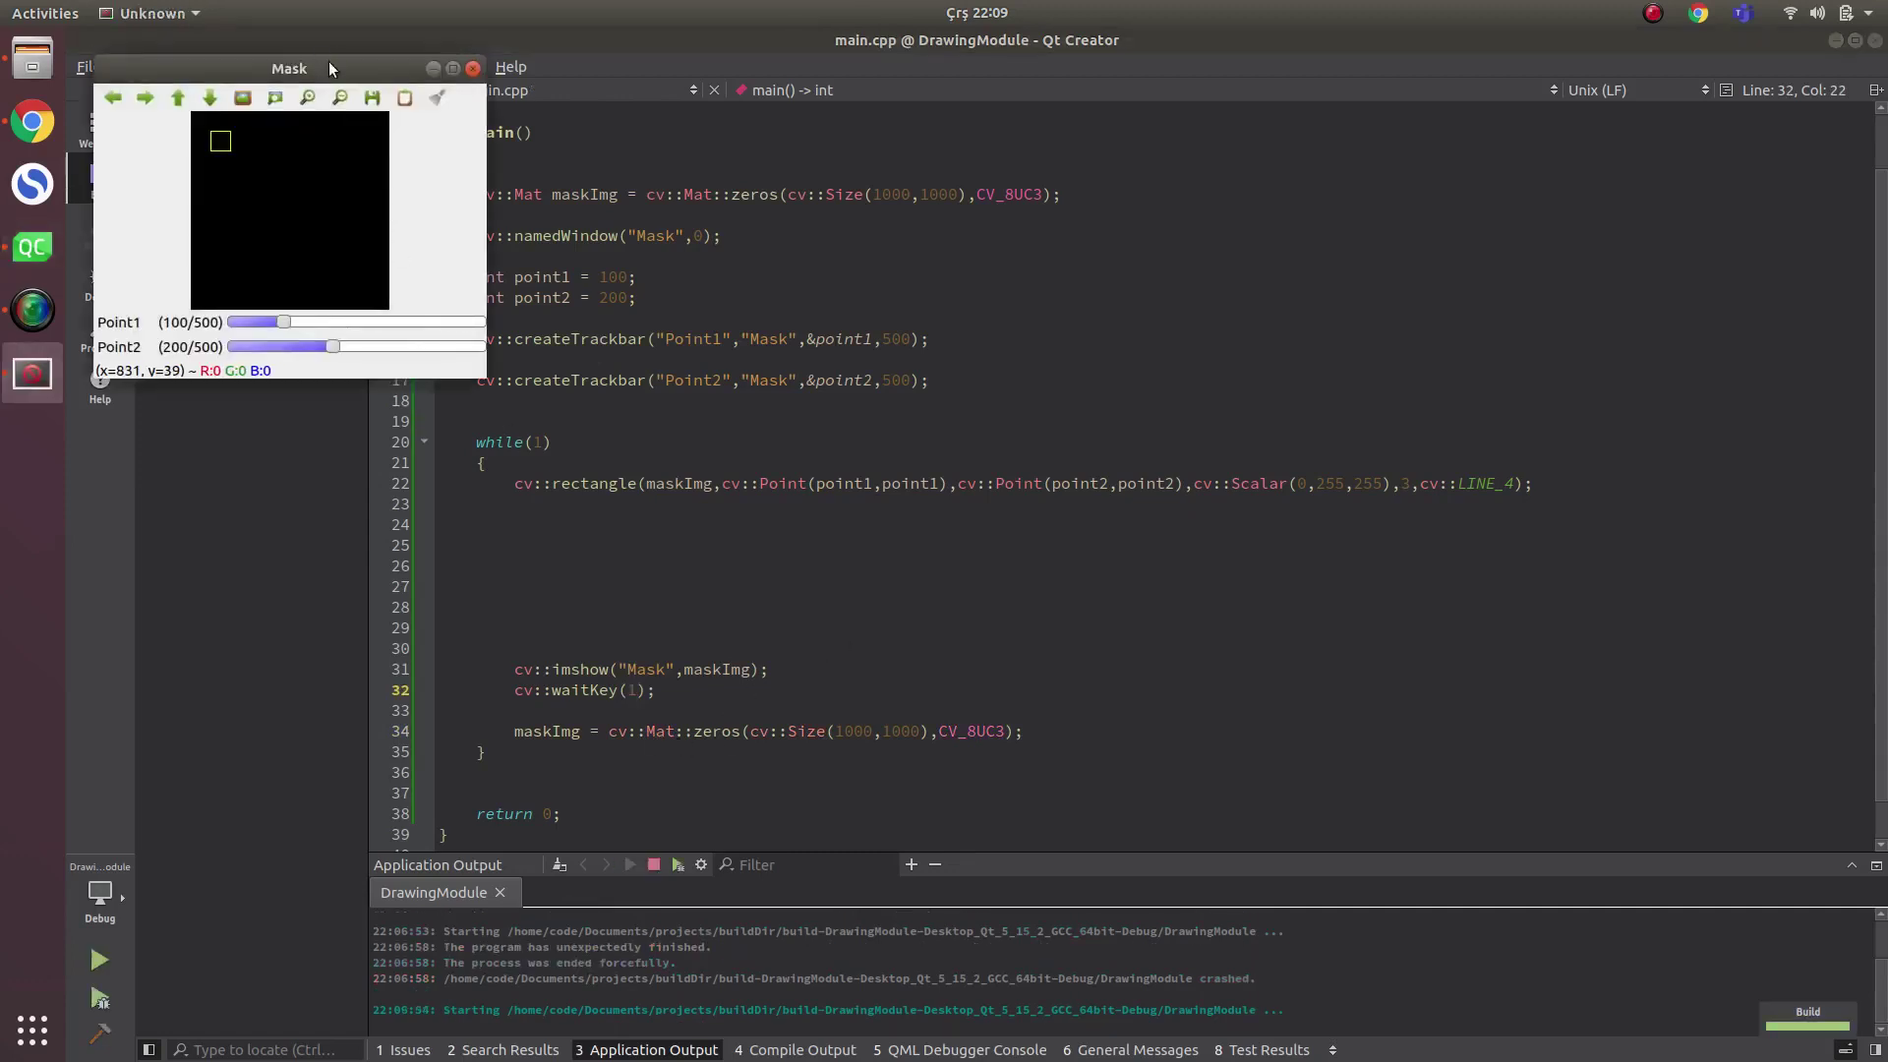
pyautogui.doubleClick(329, 67)
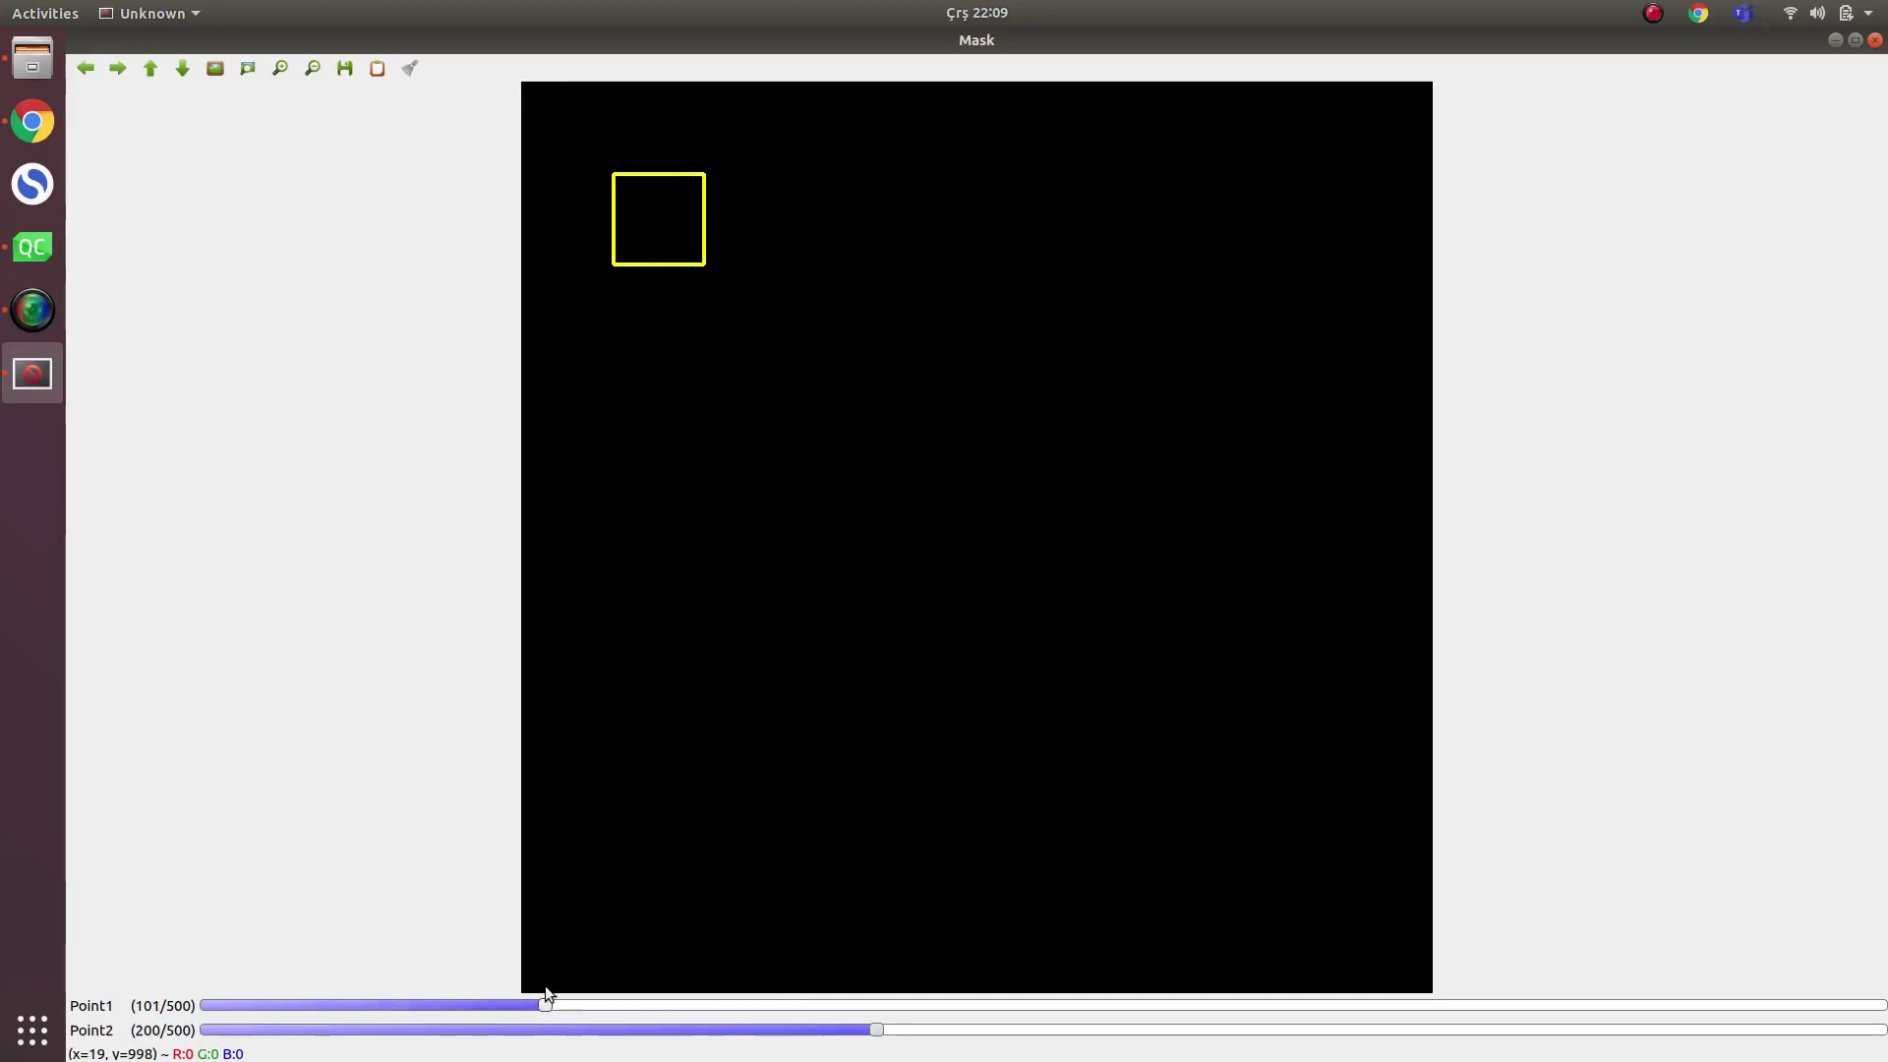
pyautogui.moveTo(544, 1005)
pyautogui.mouseDown()
pyautogui.moveTo(700, 1005)
pyautogui.moveTo(615, 1005)
pyautogui.mouseUp()
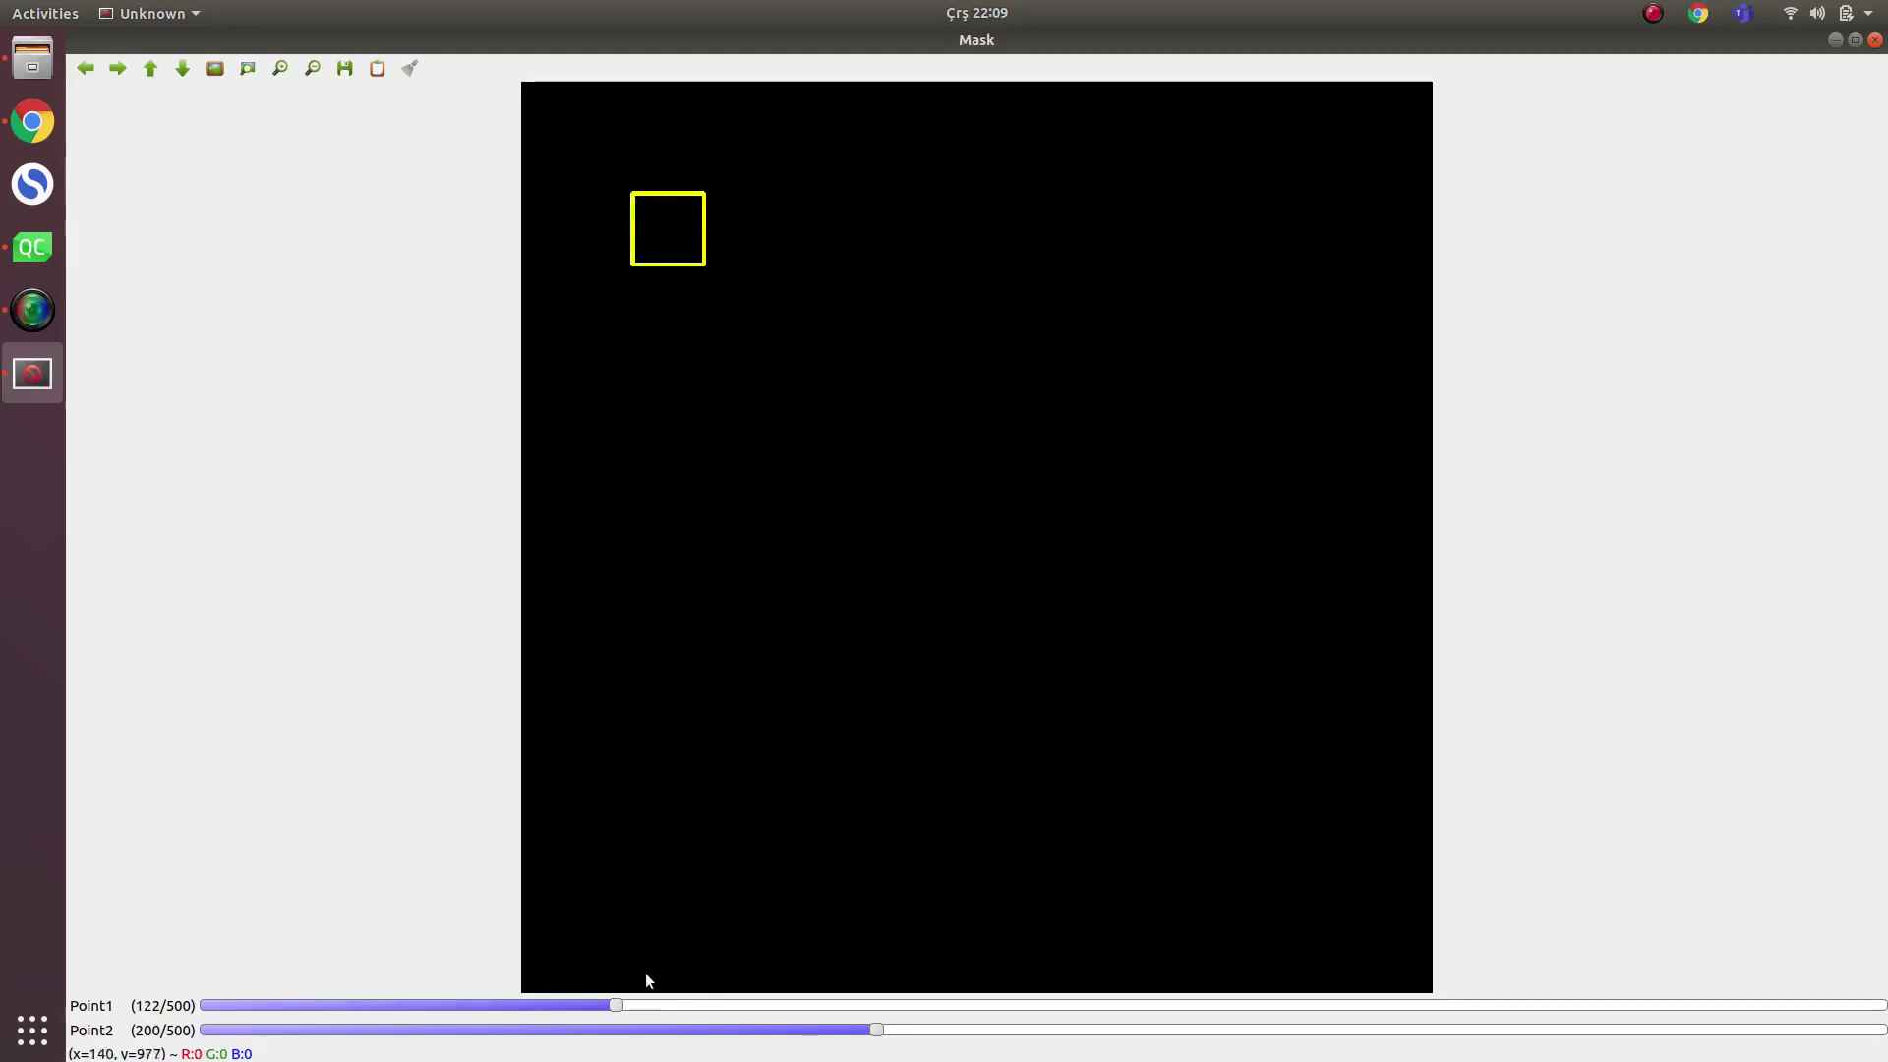
pyautogui.moveTo(617, 1005); pyautogui.dragTo(1276, 1005)
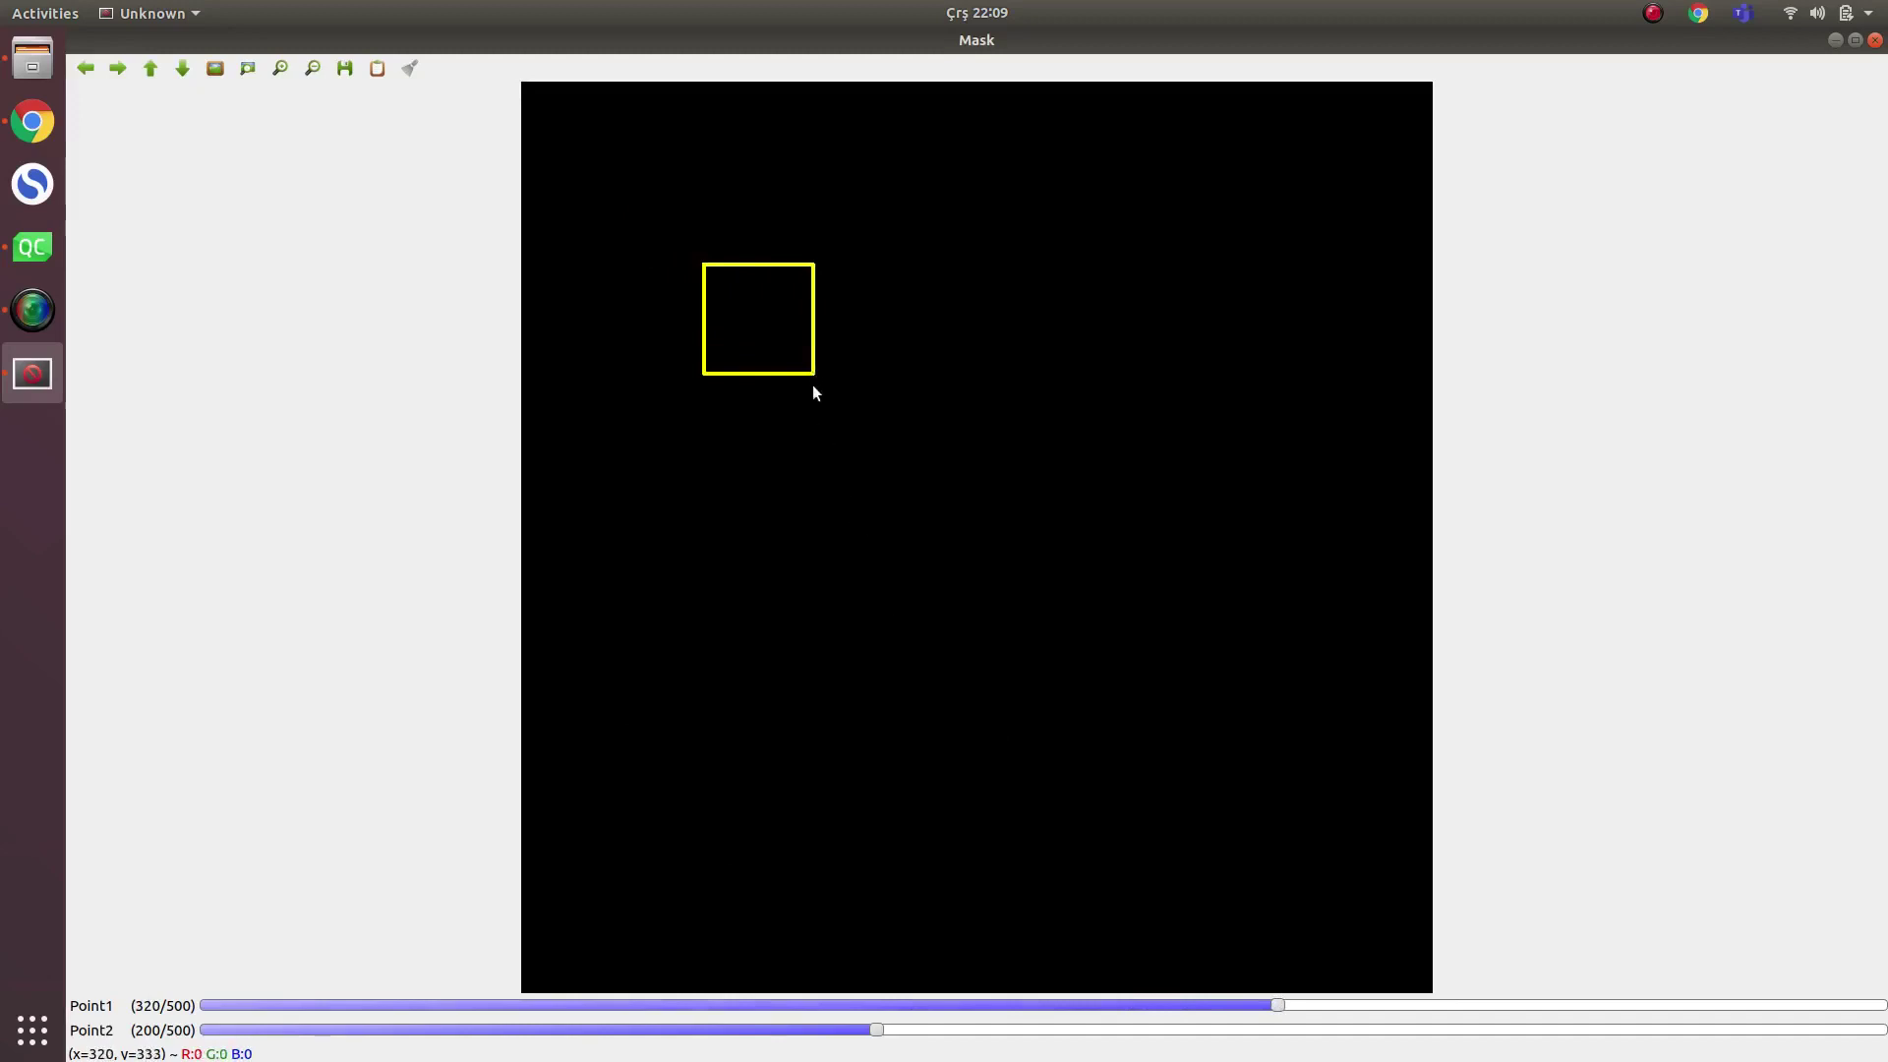
pyautogui.moveTo(1275, 1004)
pyautogui.mouseDown()
pyautogui.moveTo(1376, 1004)
pyautogui.moveTo(1407, 963)
pyautogui.mouseUp()
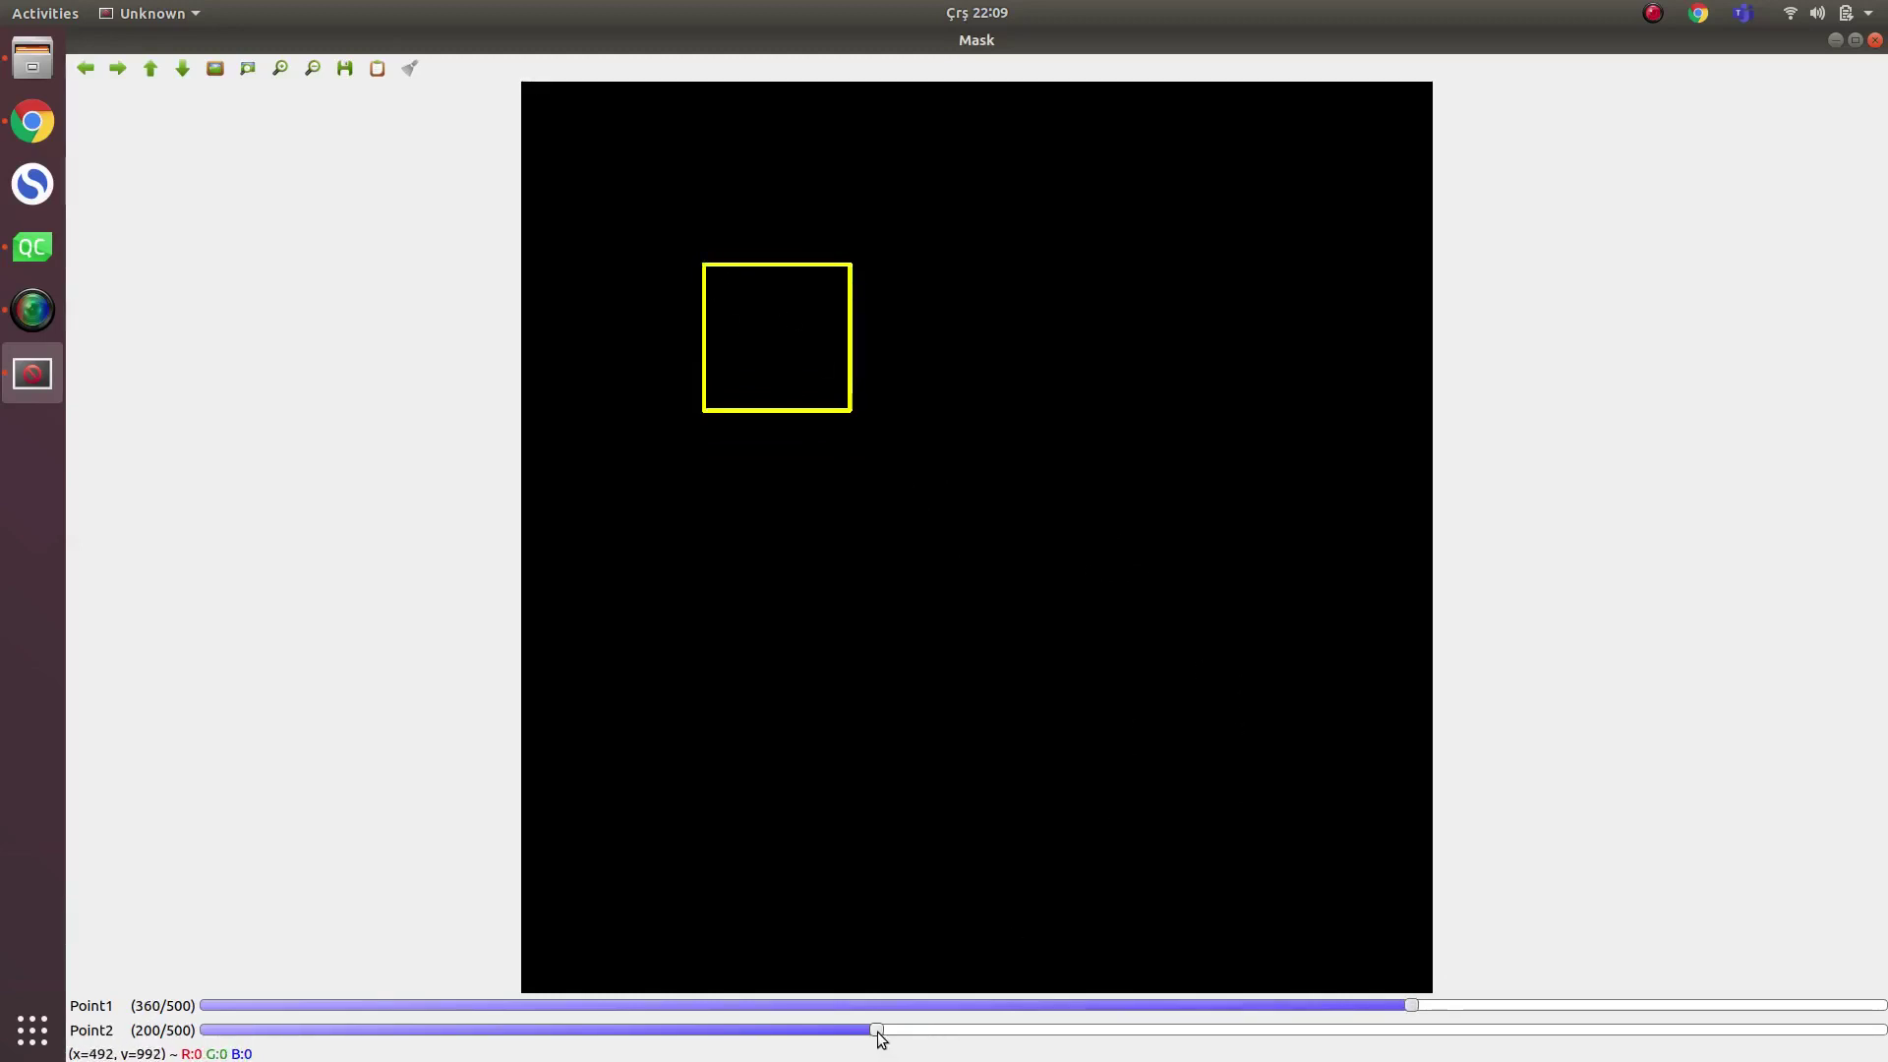
pyautogui.moveTo(877, 1031)
pyautogui.mouseDown()
pyautogui.moveTo(1172, 1027)
pyautogui.moveTo(755, 1028)
pyautogui.moveTo(814, 1028)
pyautogui.mouseUp()
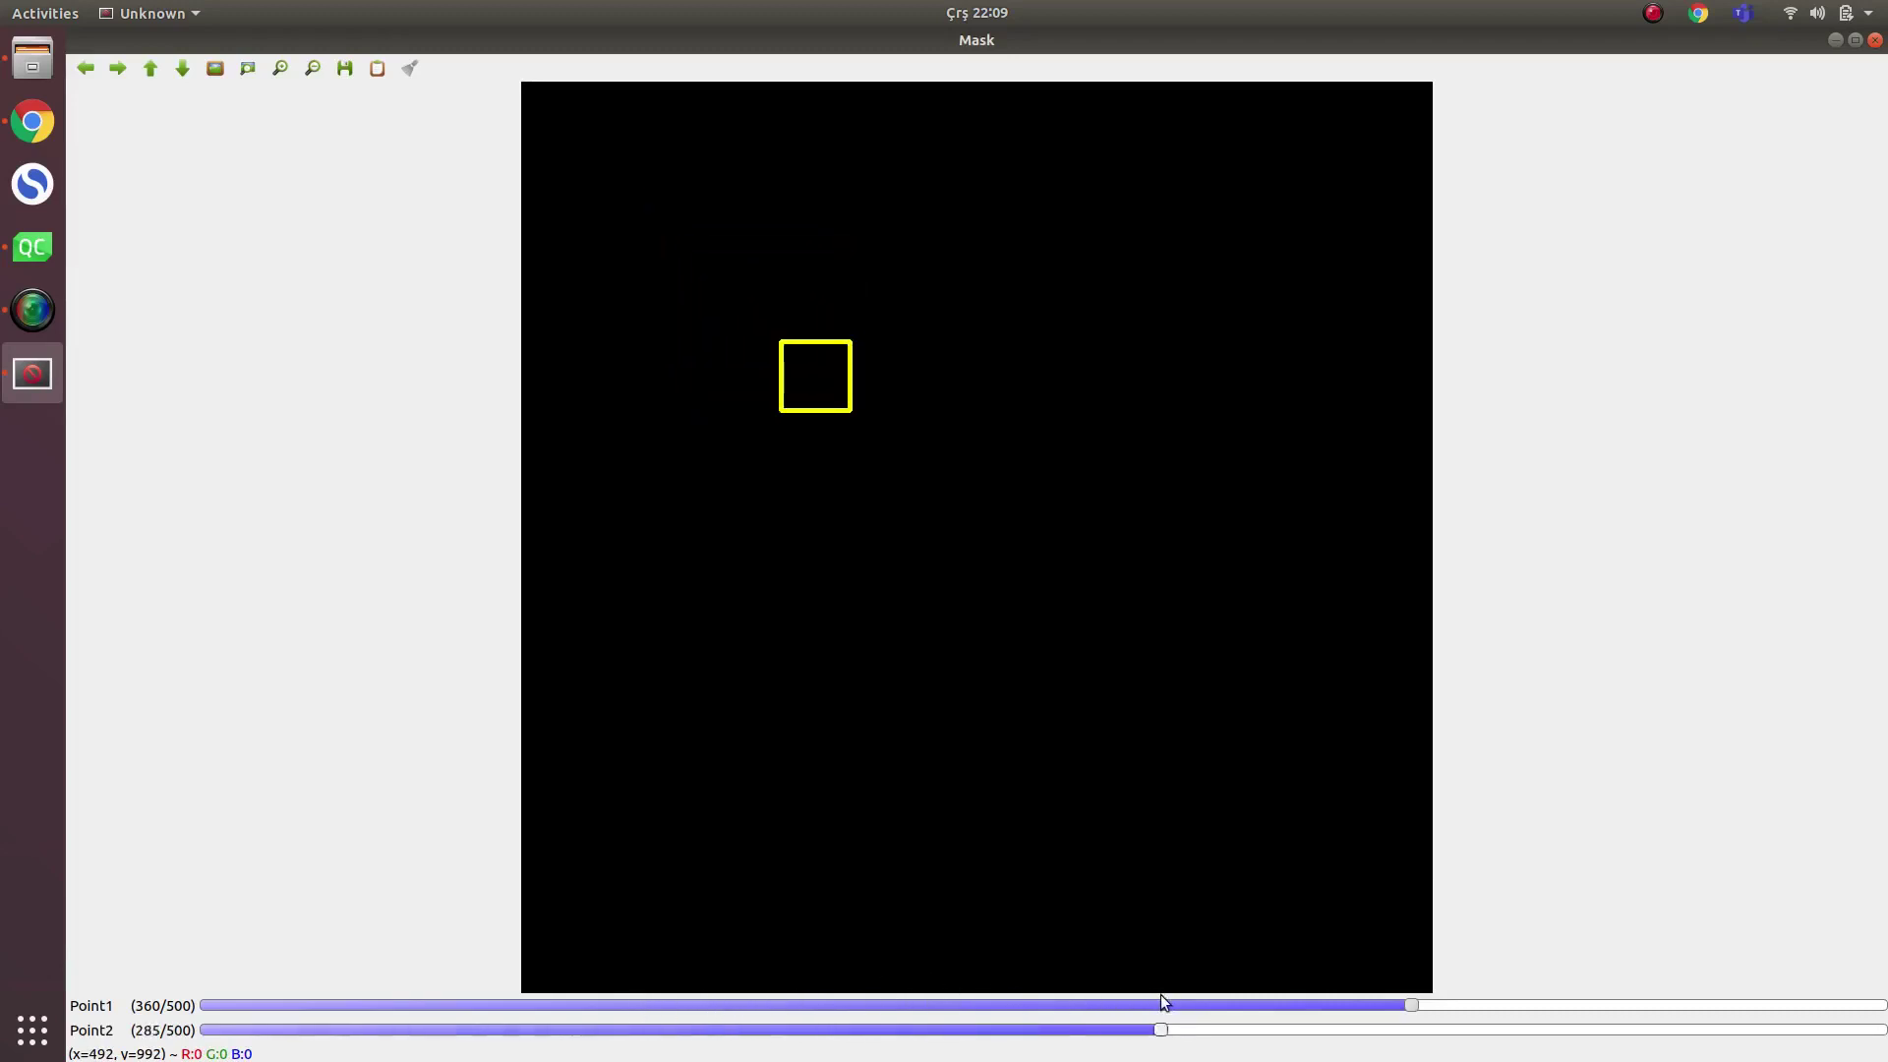
# - Review the OpenCV Drawing Functions and rectangle() docs, then return to main.cpp's waitKey line
pyautogui.click(32, 122)
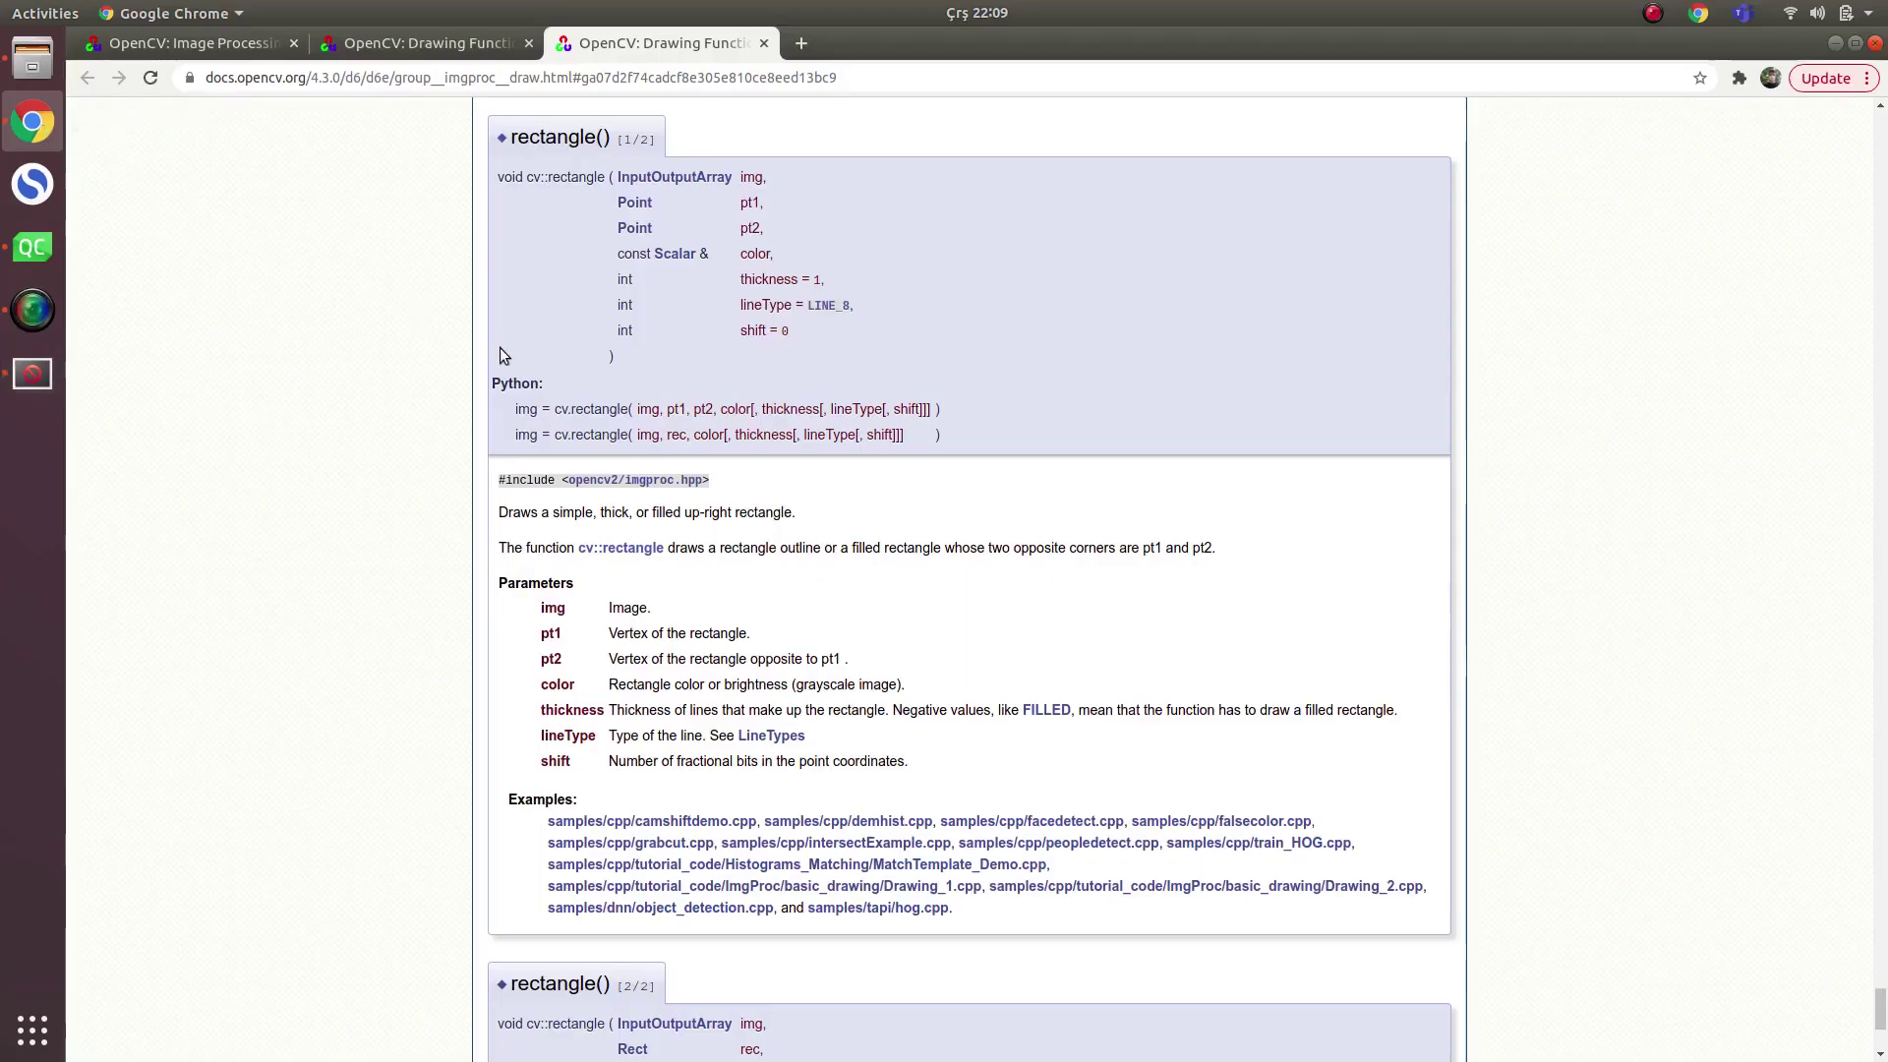
pyautogui.click(380, 45)
pyautogui.click(193, 43)
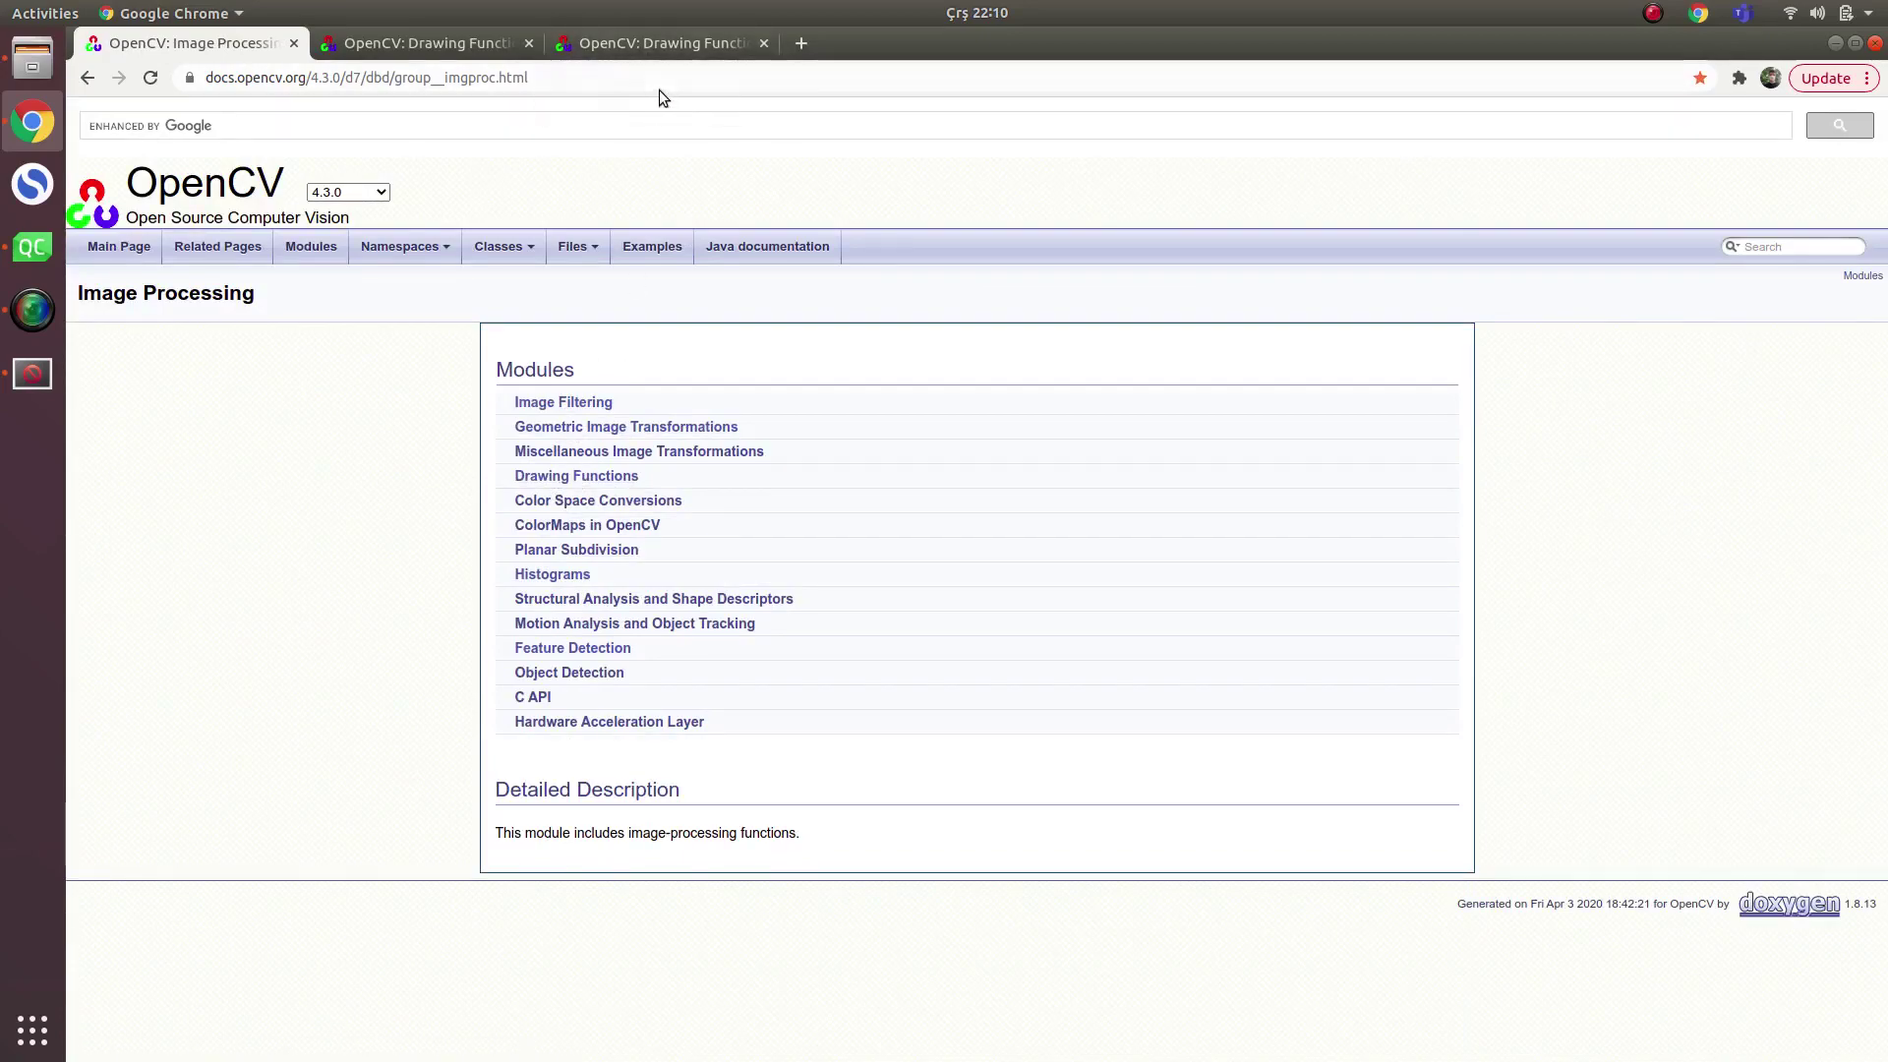
pyautogui.click(657, 39)
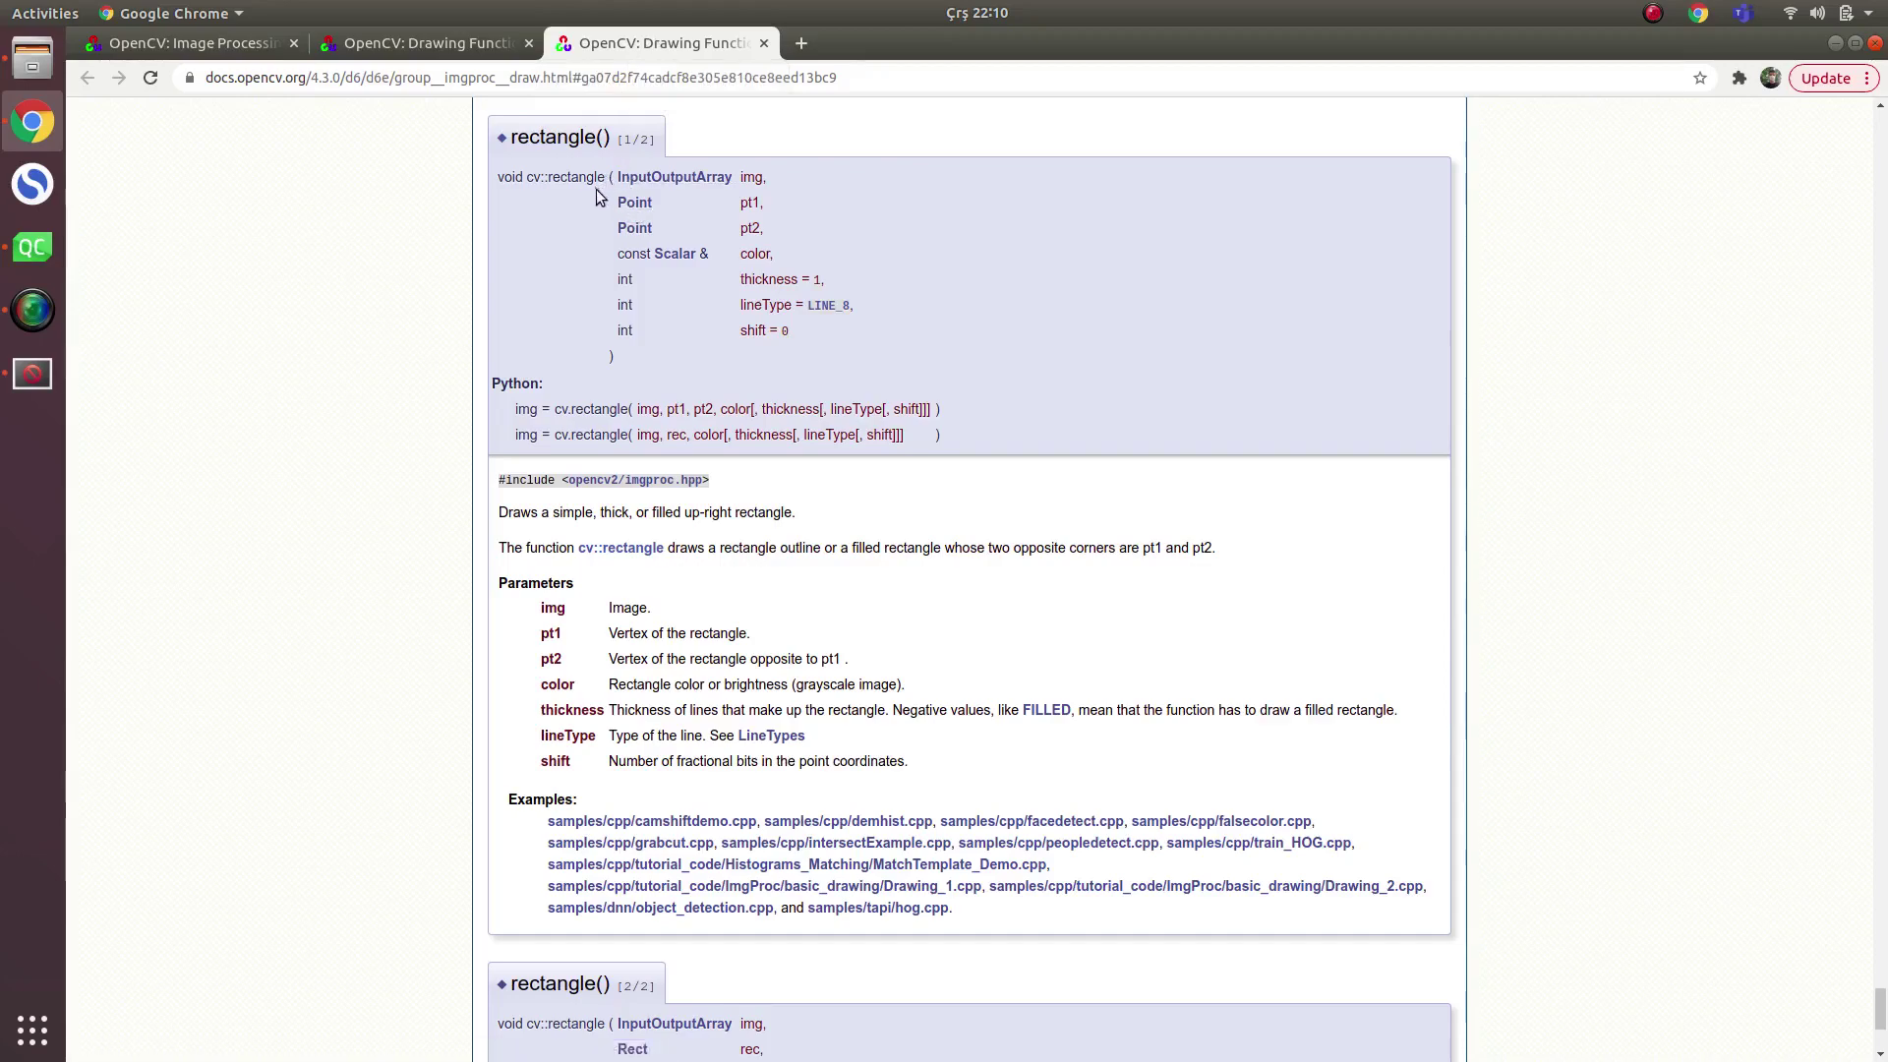
pyautogui.click(463, 45)
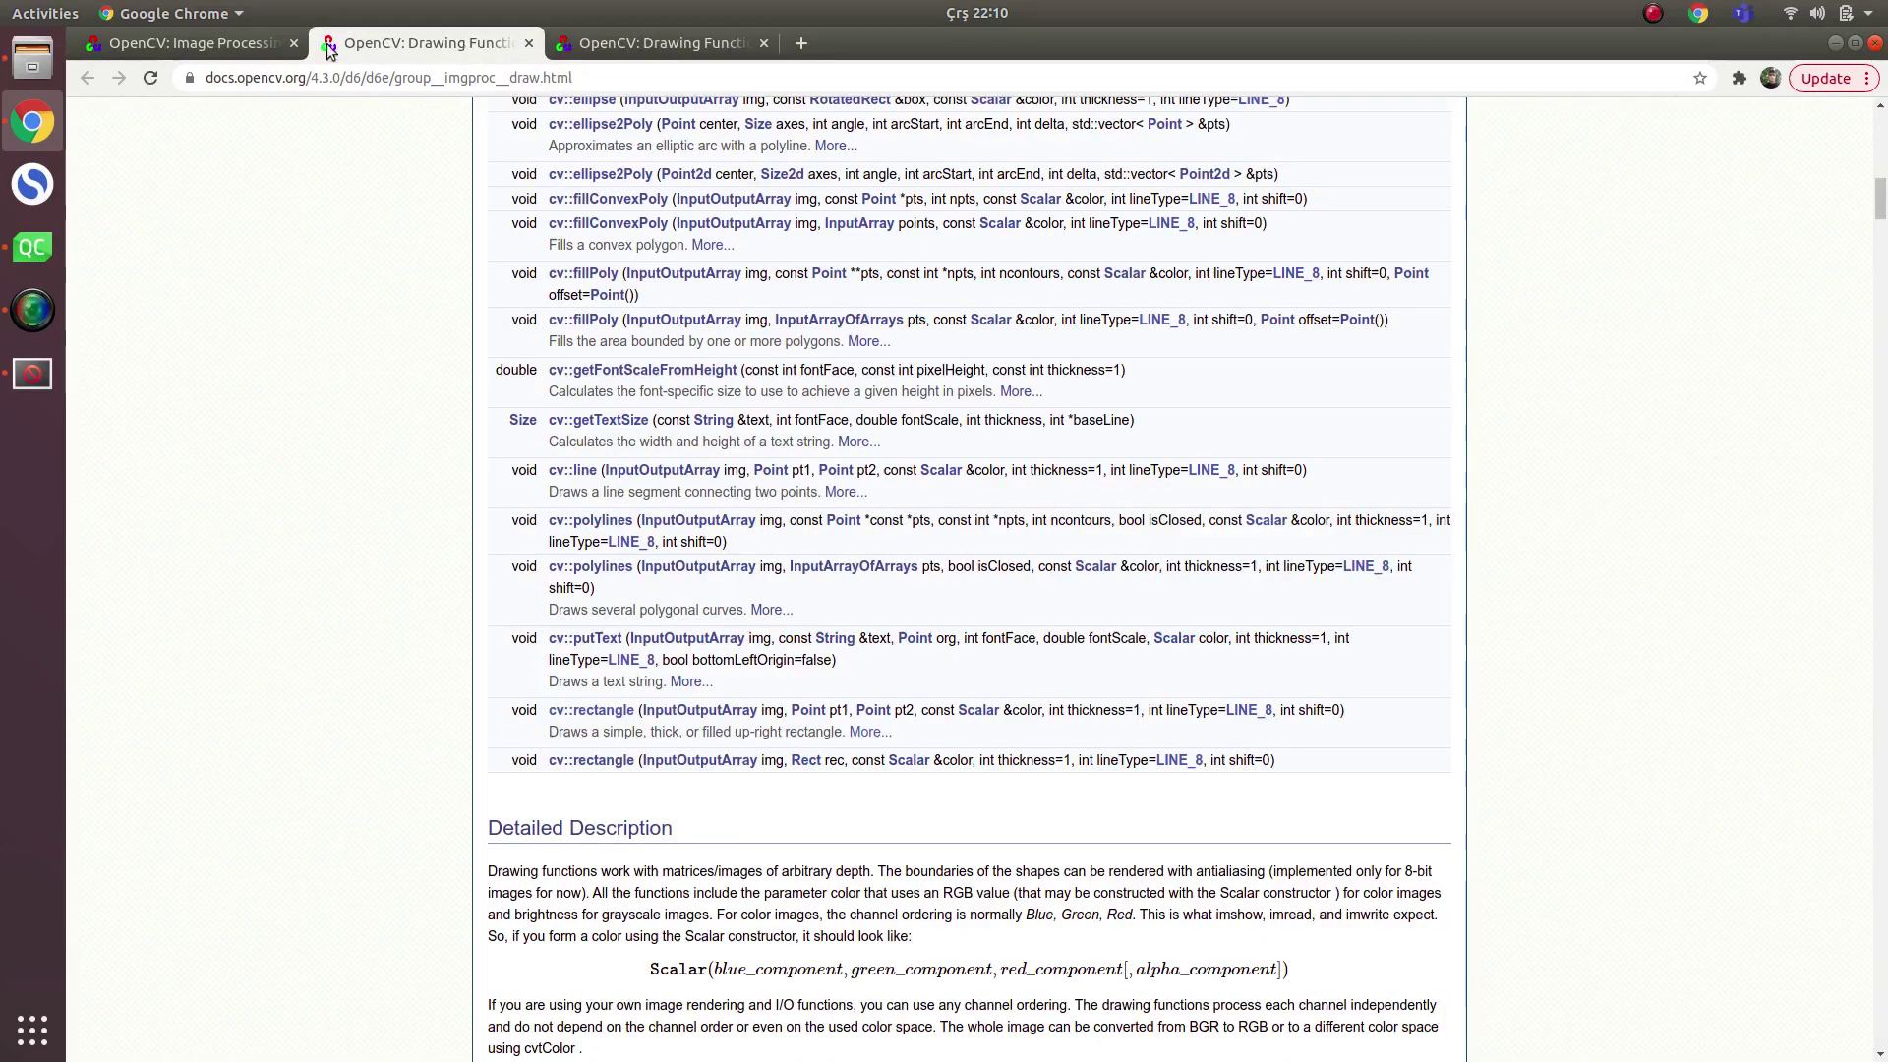
pyautogui.click(188, 43)
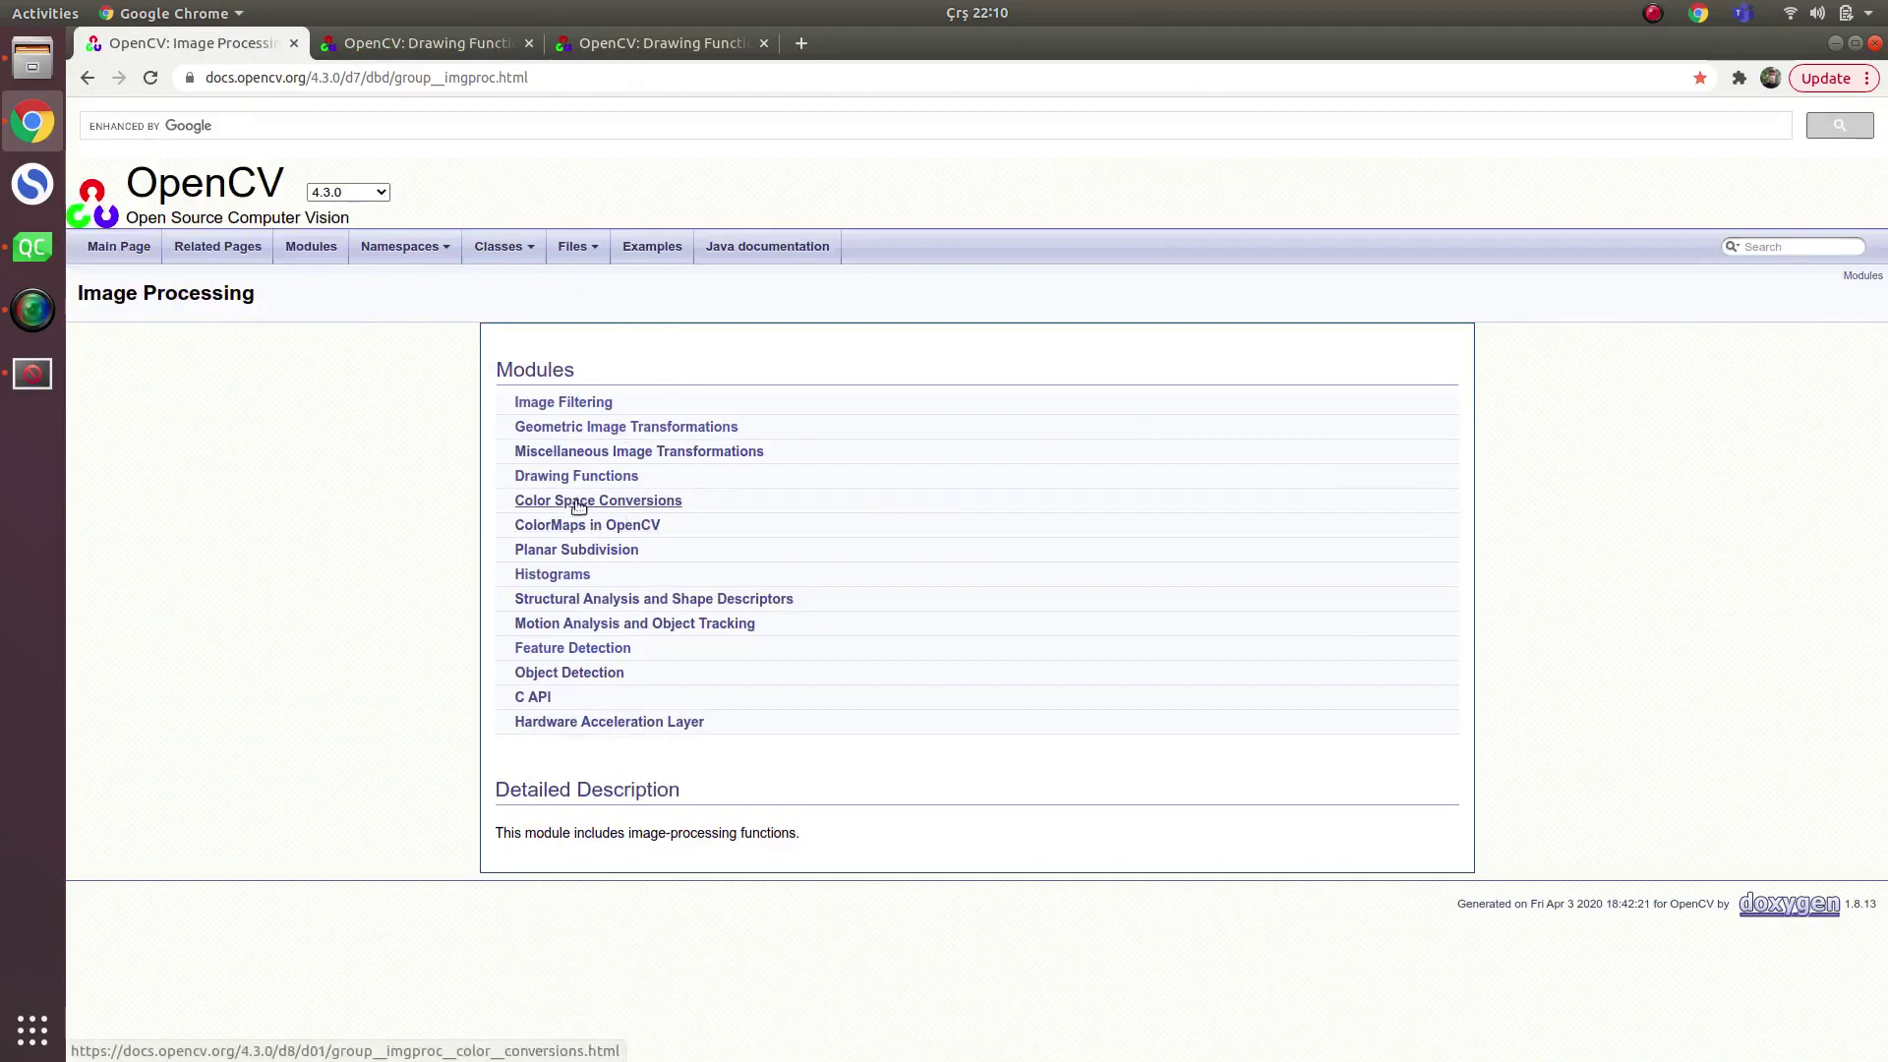
pyautogui.click(425, 43)
pyautogui.scroll(5, 489, 390)
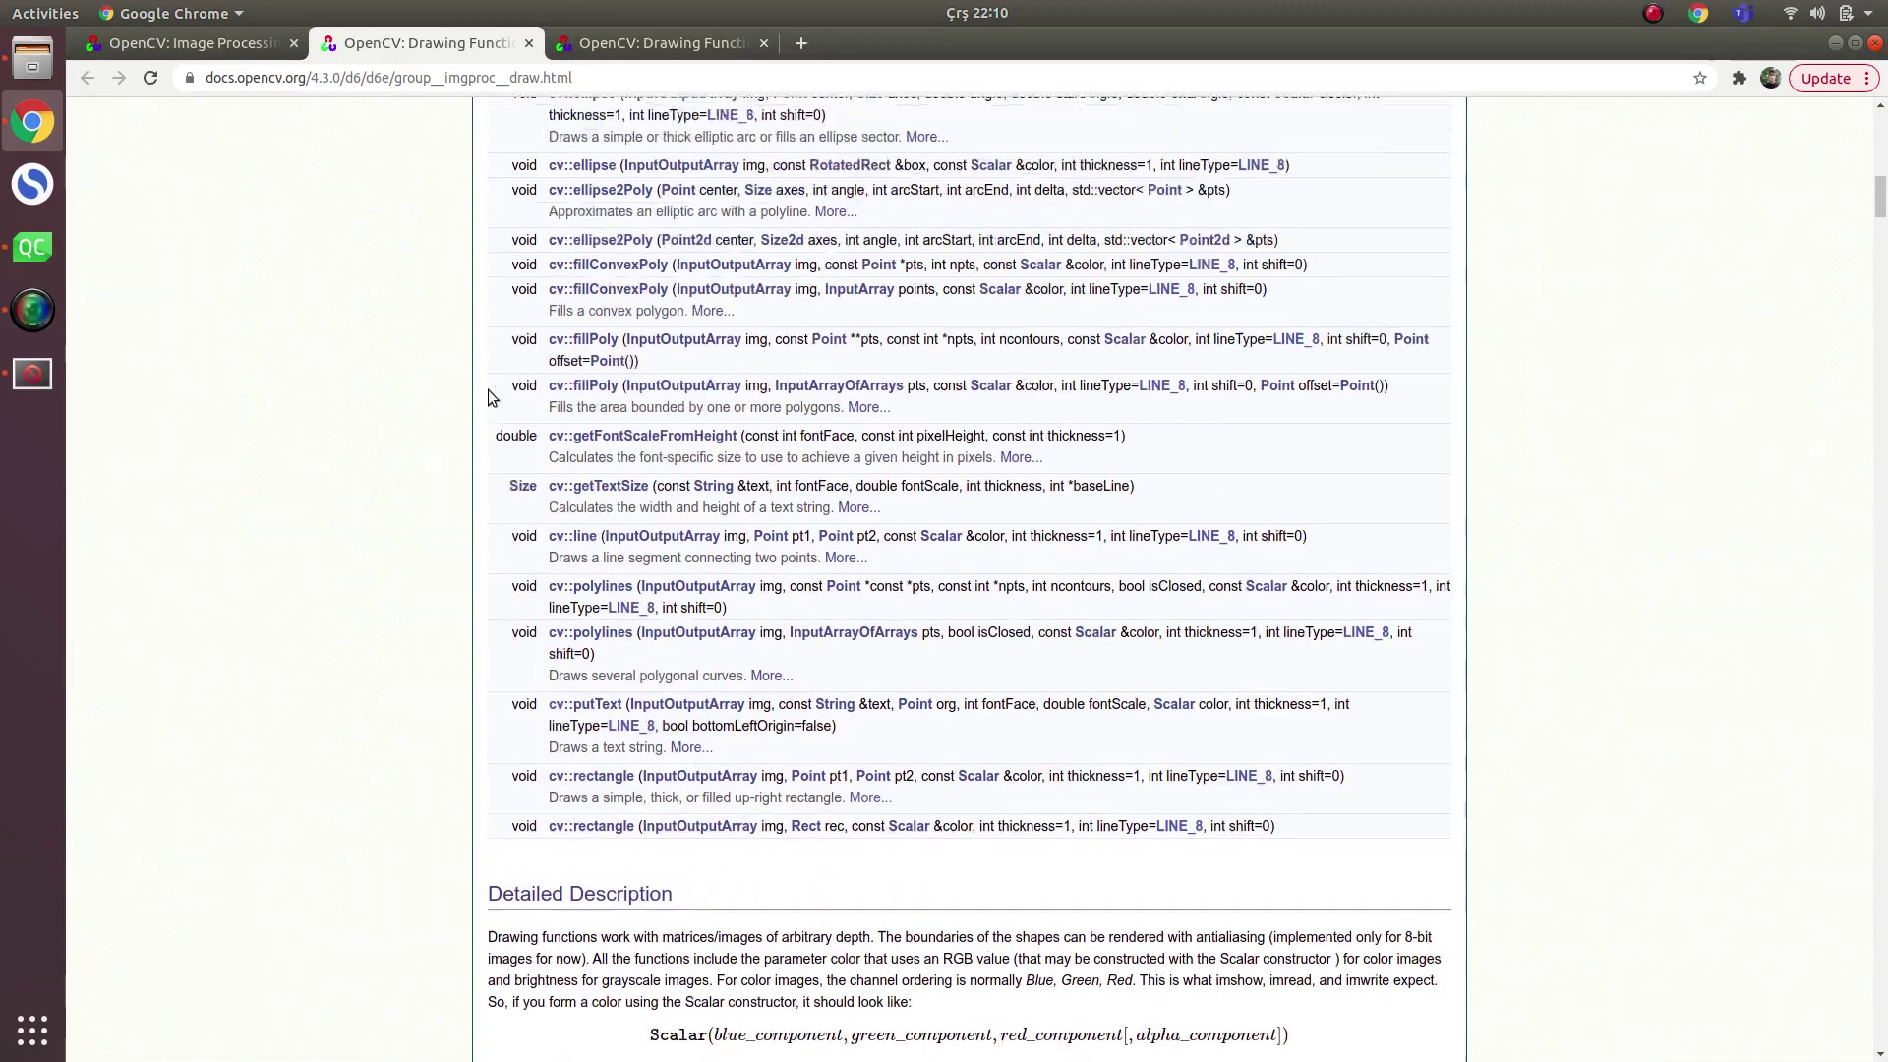
pyautogui.scroll(5, 583, 368)
pyautogui.scroll(5, 583, 367)
pyautogui.scroll(1, 583, 366)
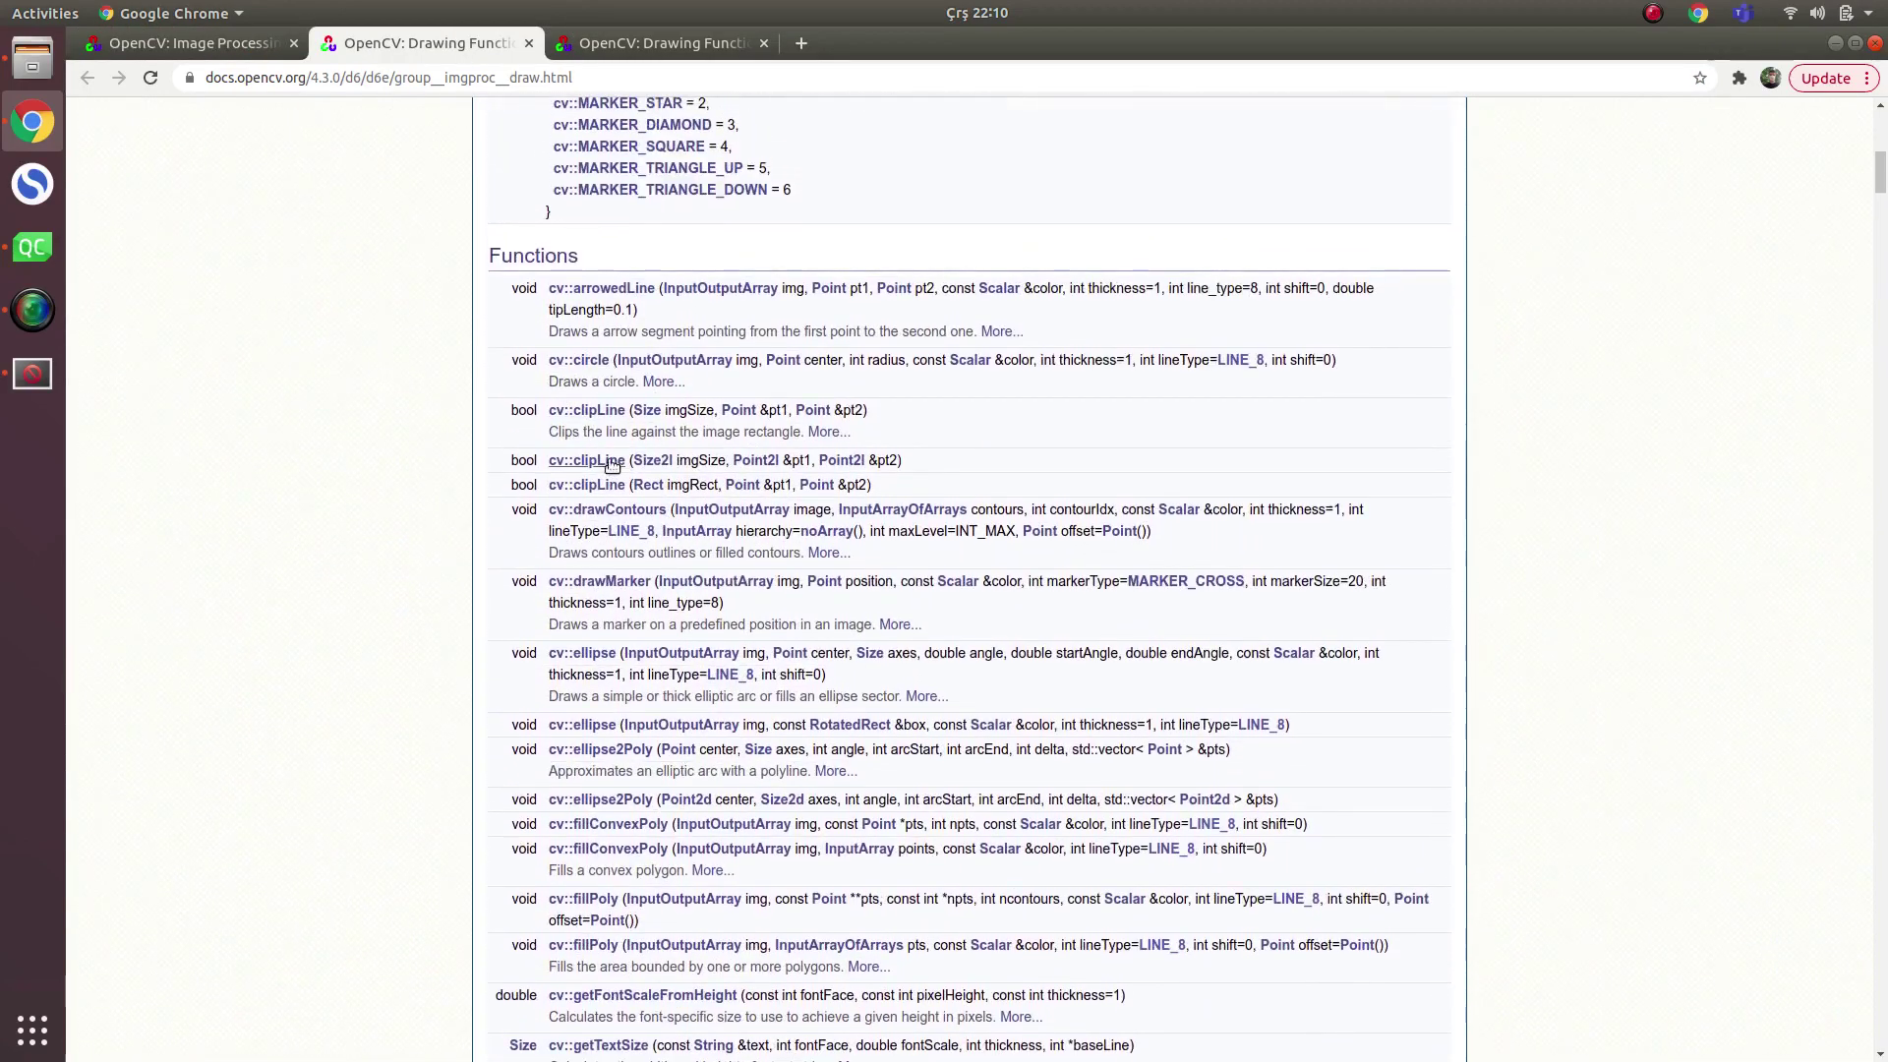
pyautogui.scroll(-5, 583, 443)
pyautogui.scroll(-3, 580, 553)
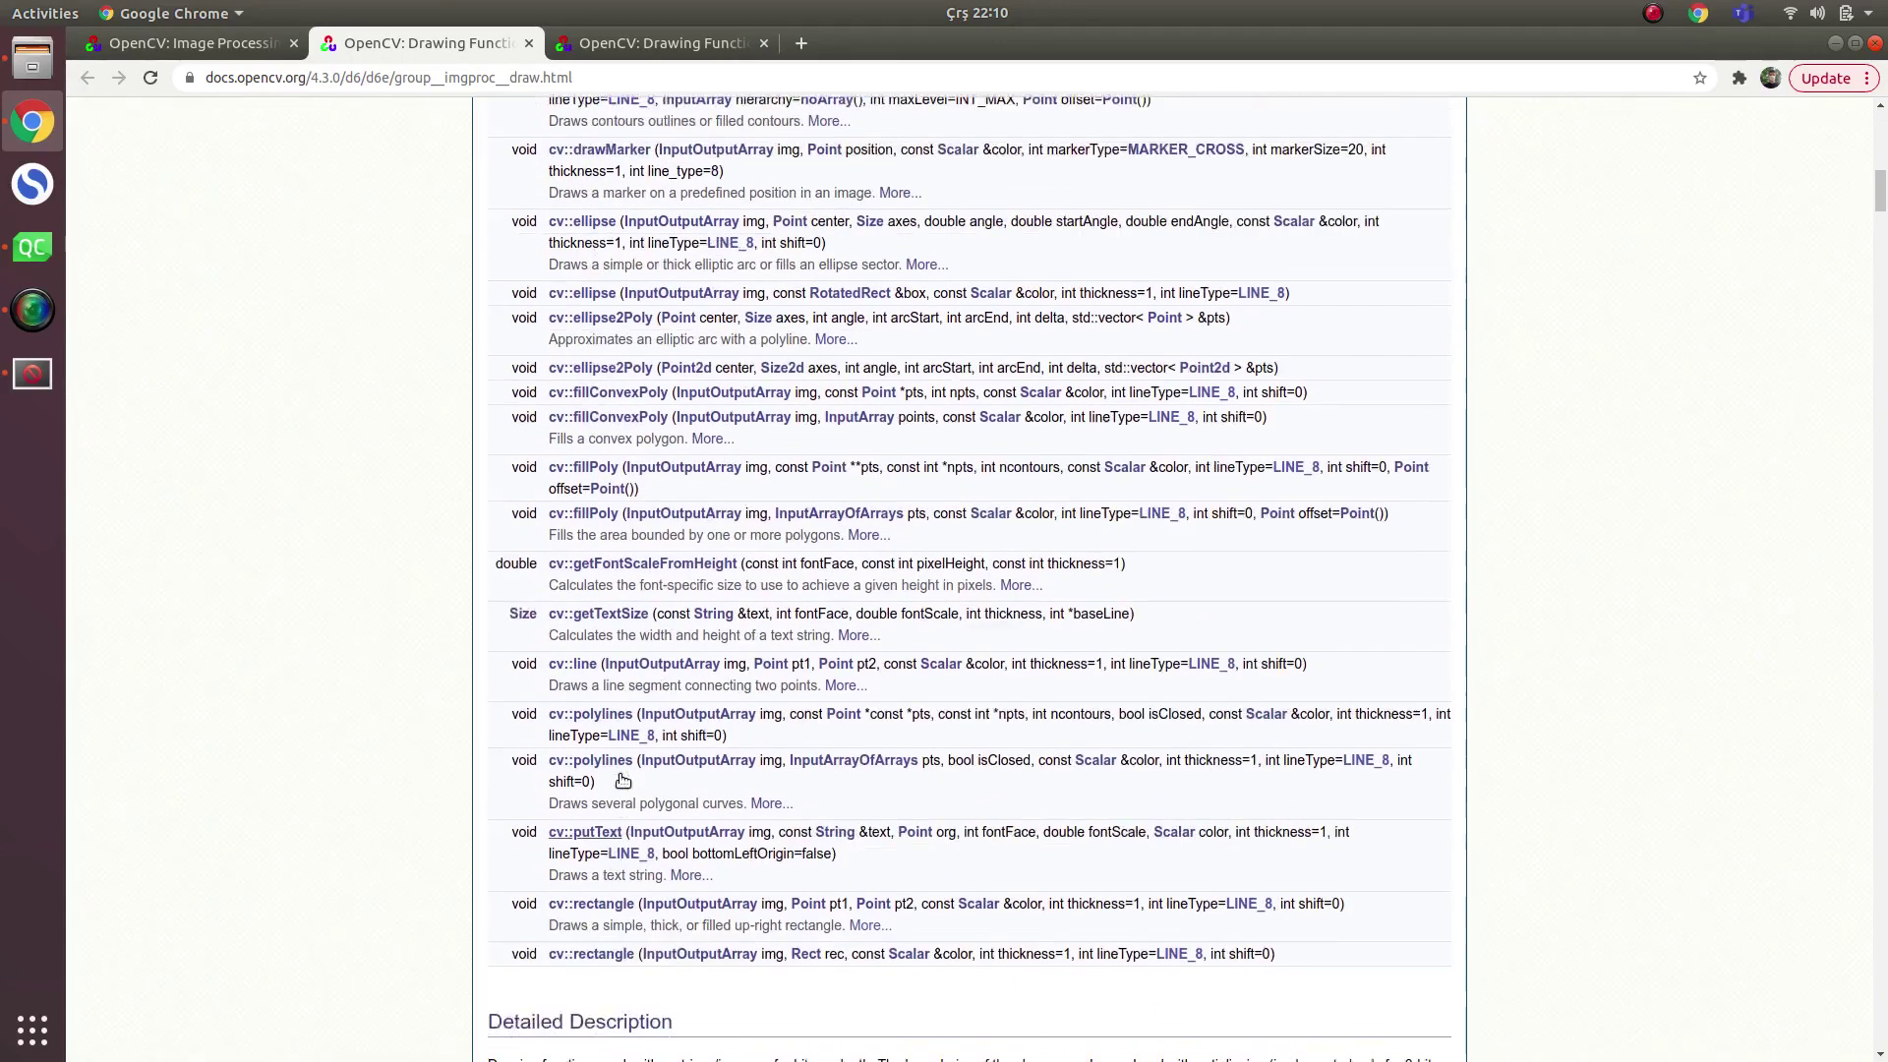
pyautogui.scroll(3, 608, 796)
pyautogui.scroll(2, 609, 590)
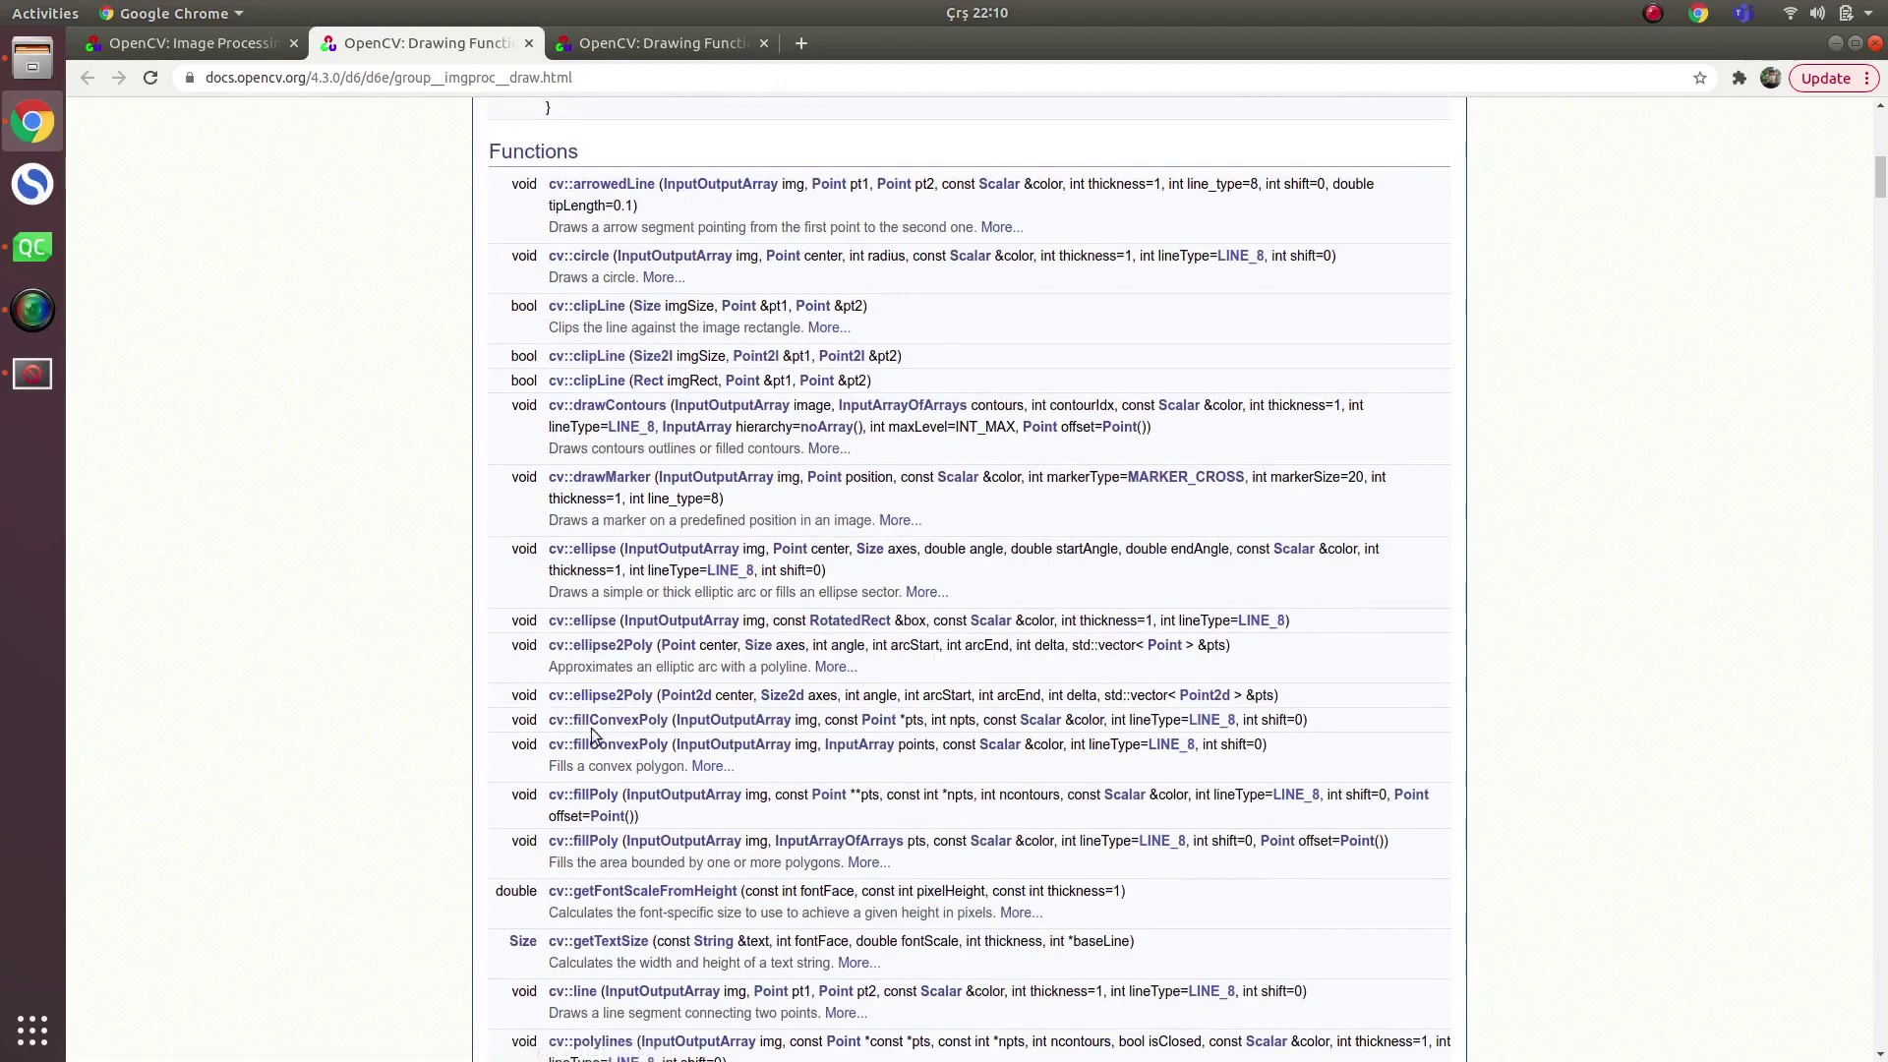
pyautogui.scroll(-2, 645, 716)
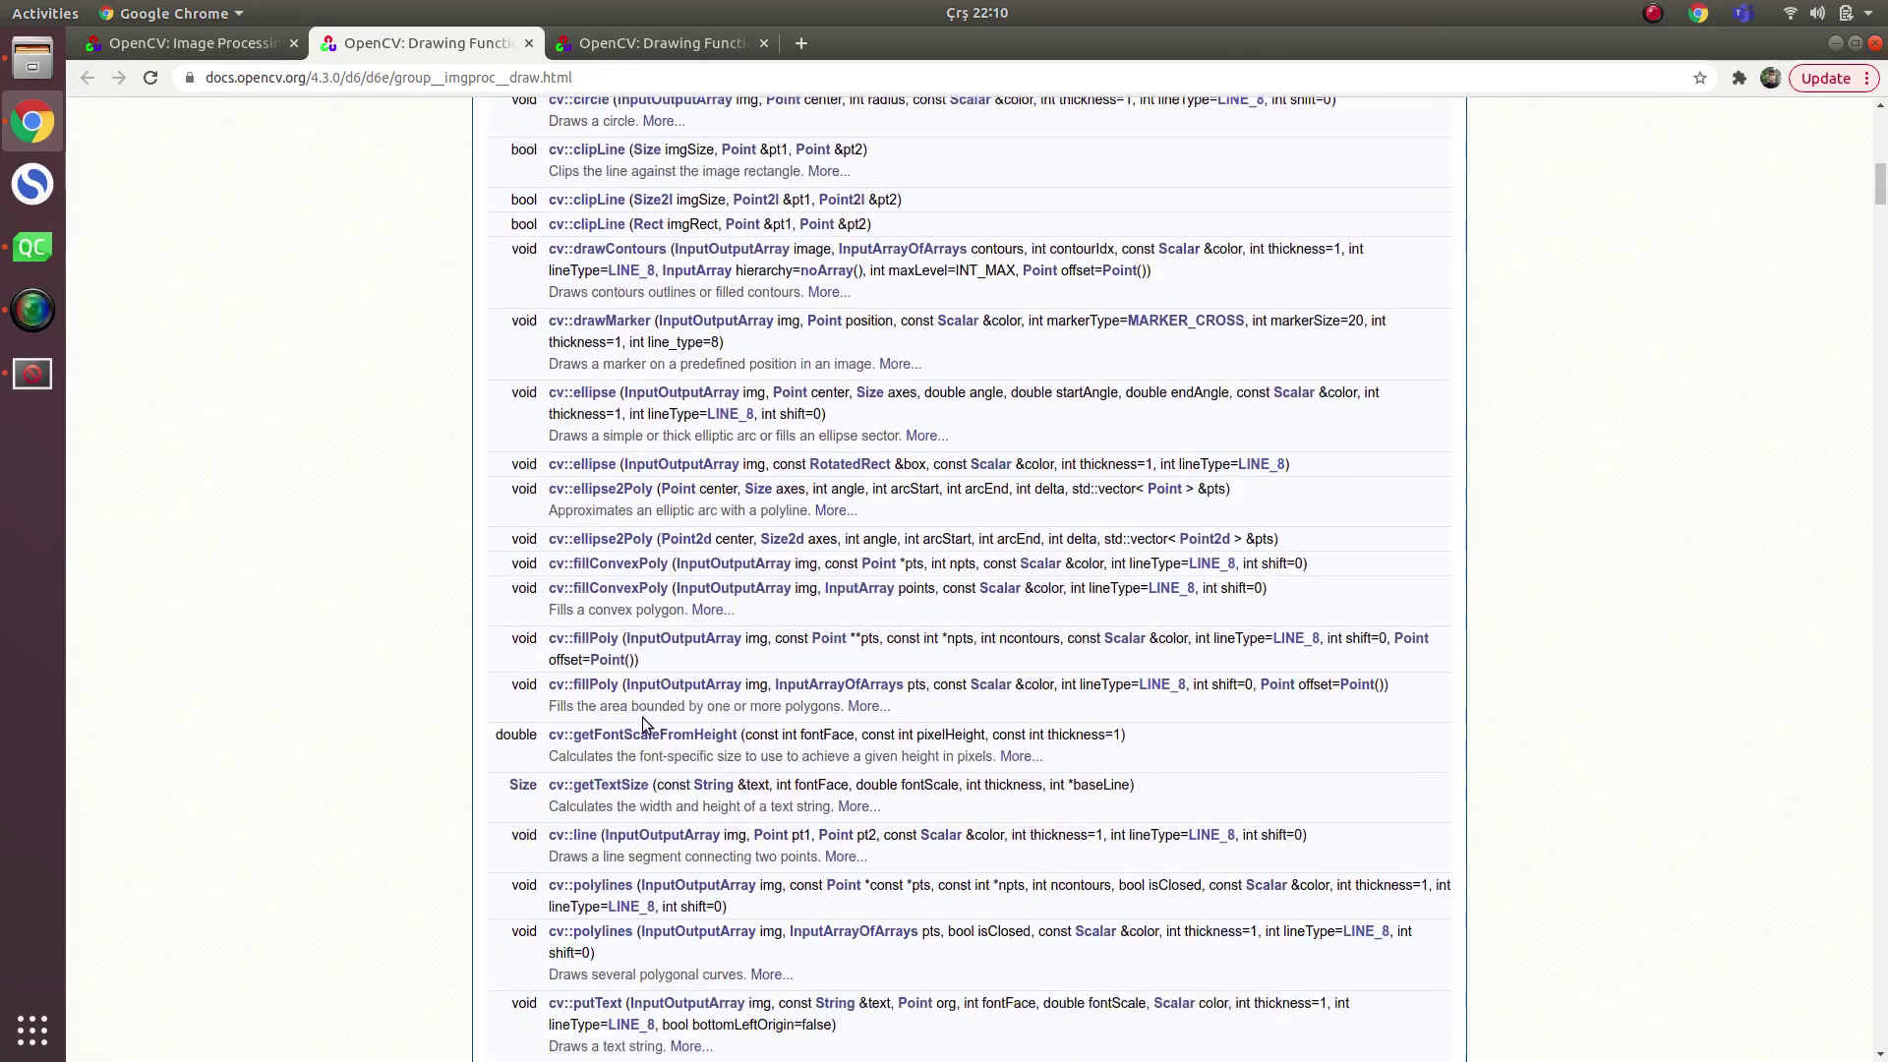
pyautogui.scroll(2, 642, 717)
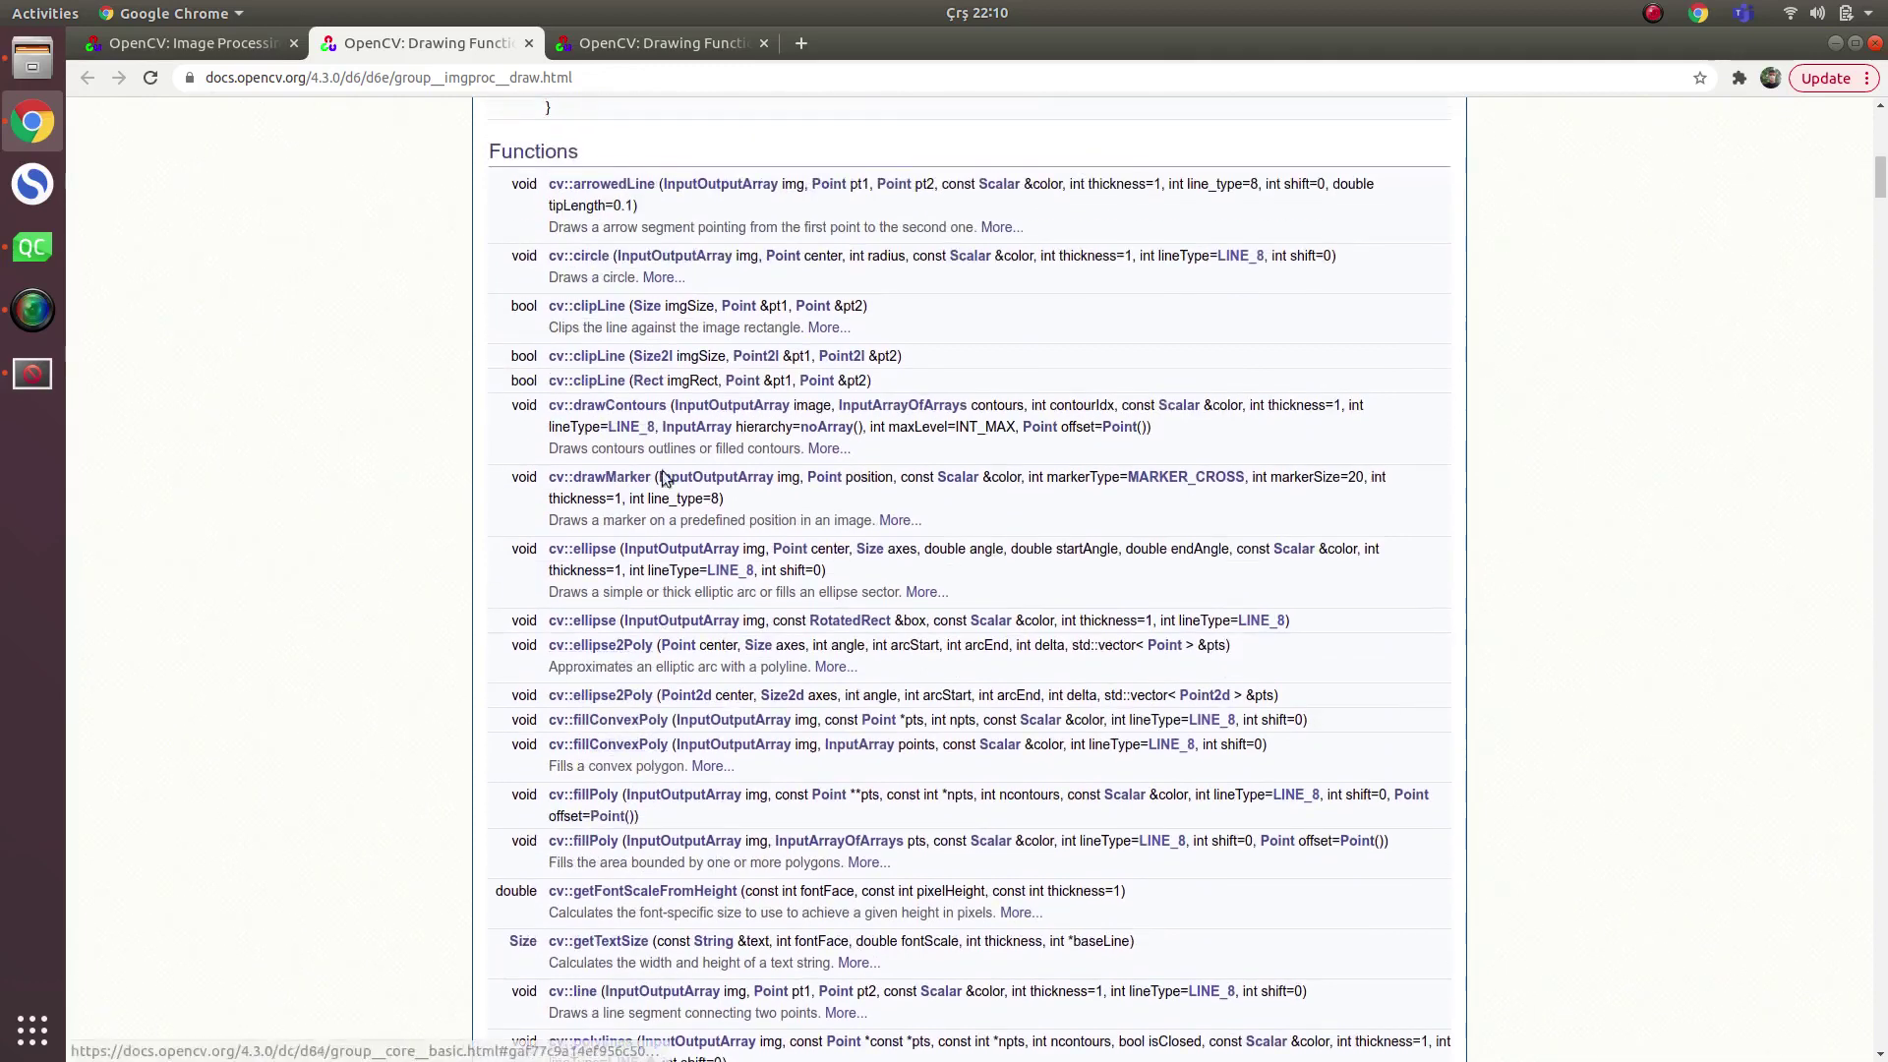
pyautogui.scroll(-2, 597, 825)
pyautogui.scroll(-3, 562, 811)
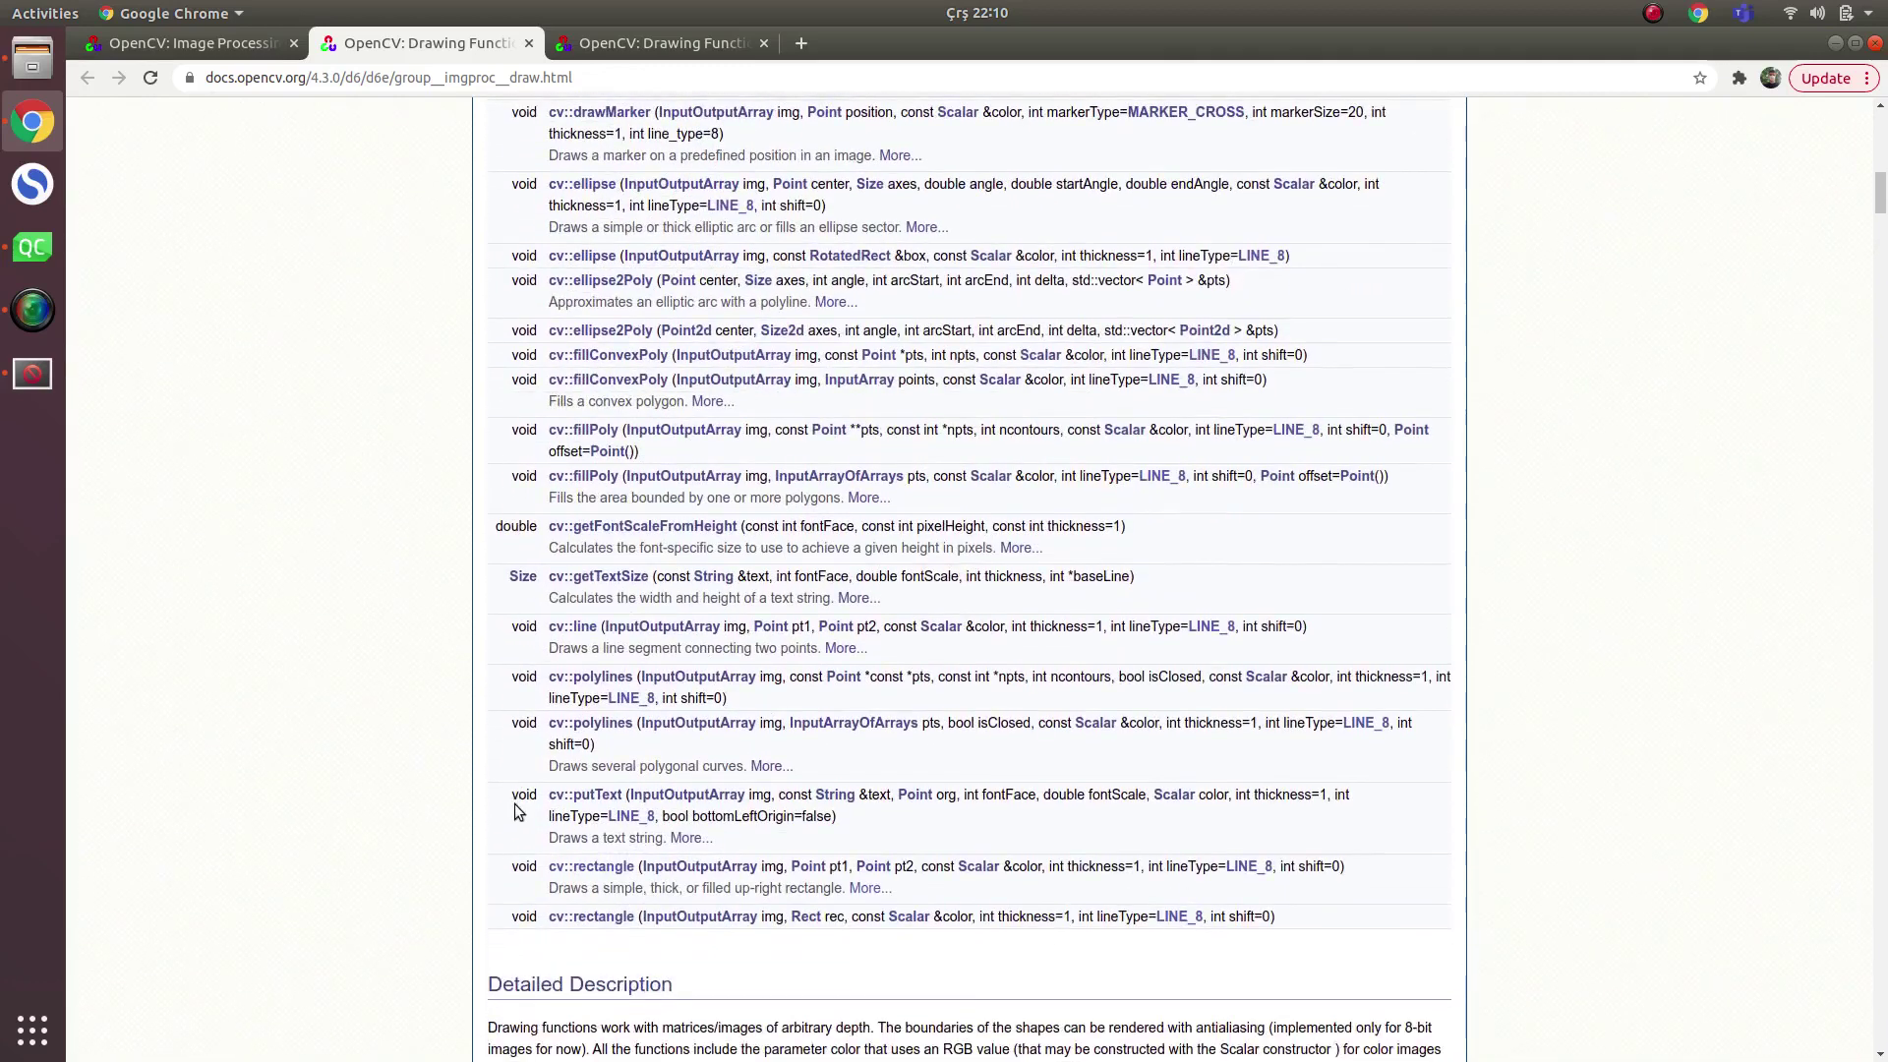
pyautogui.scroll(3, 515, 804)
pyautogui.scroll(2, 532, 789)
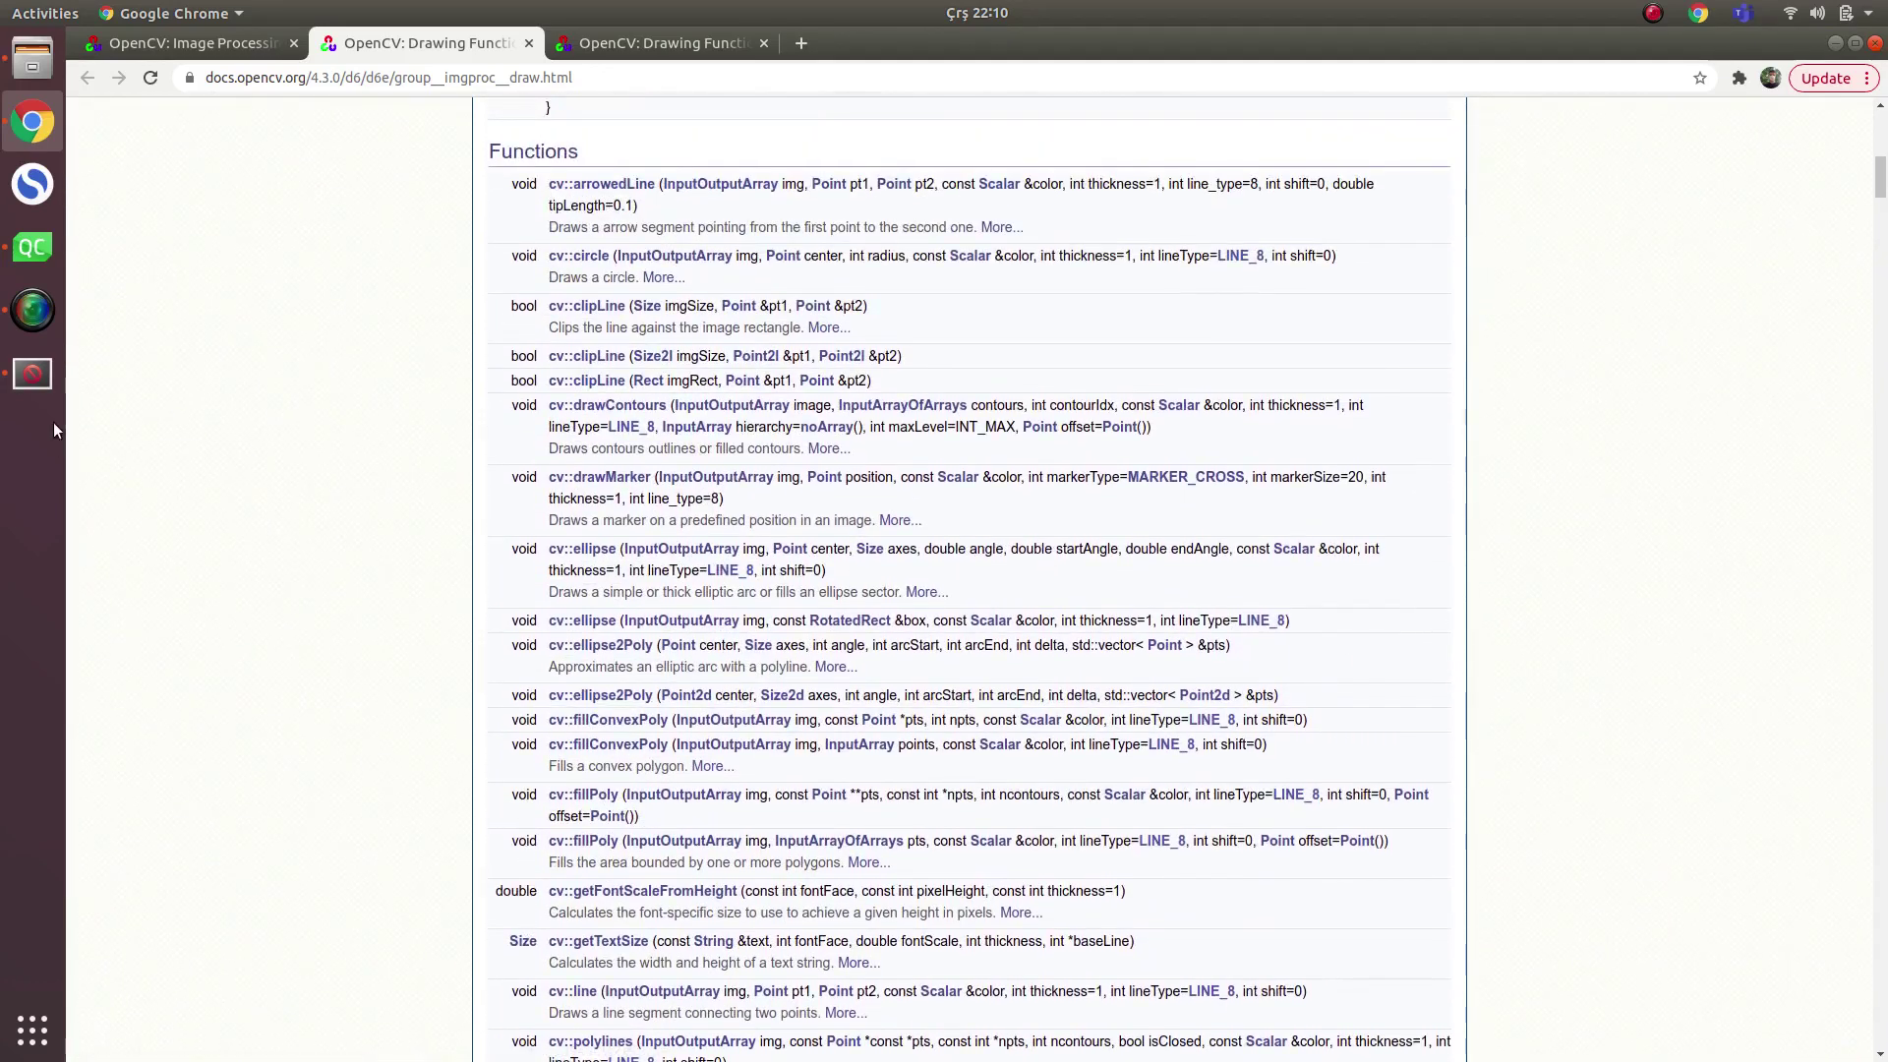
pyautogui.click(32, 247)
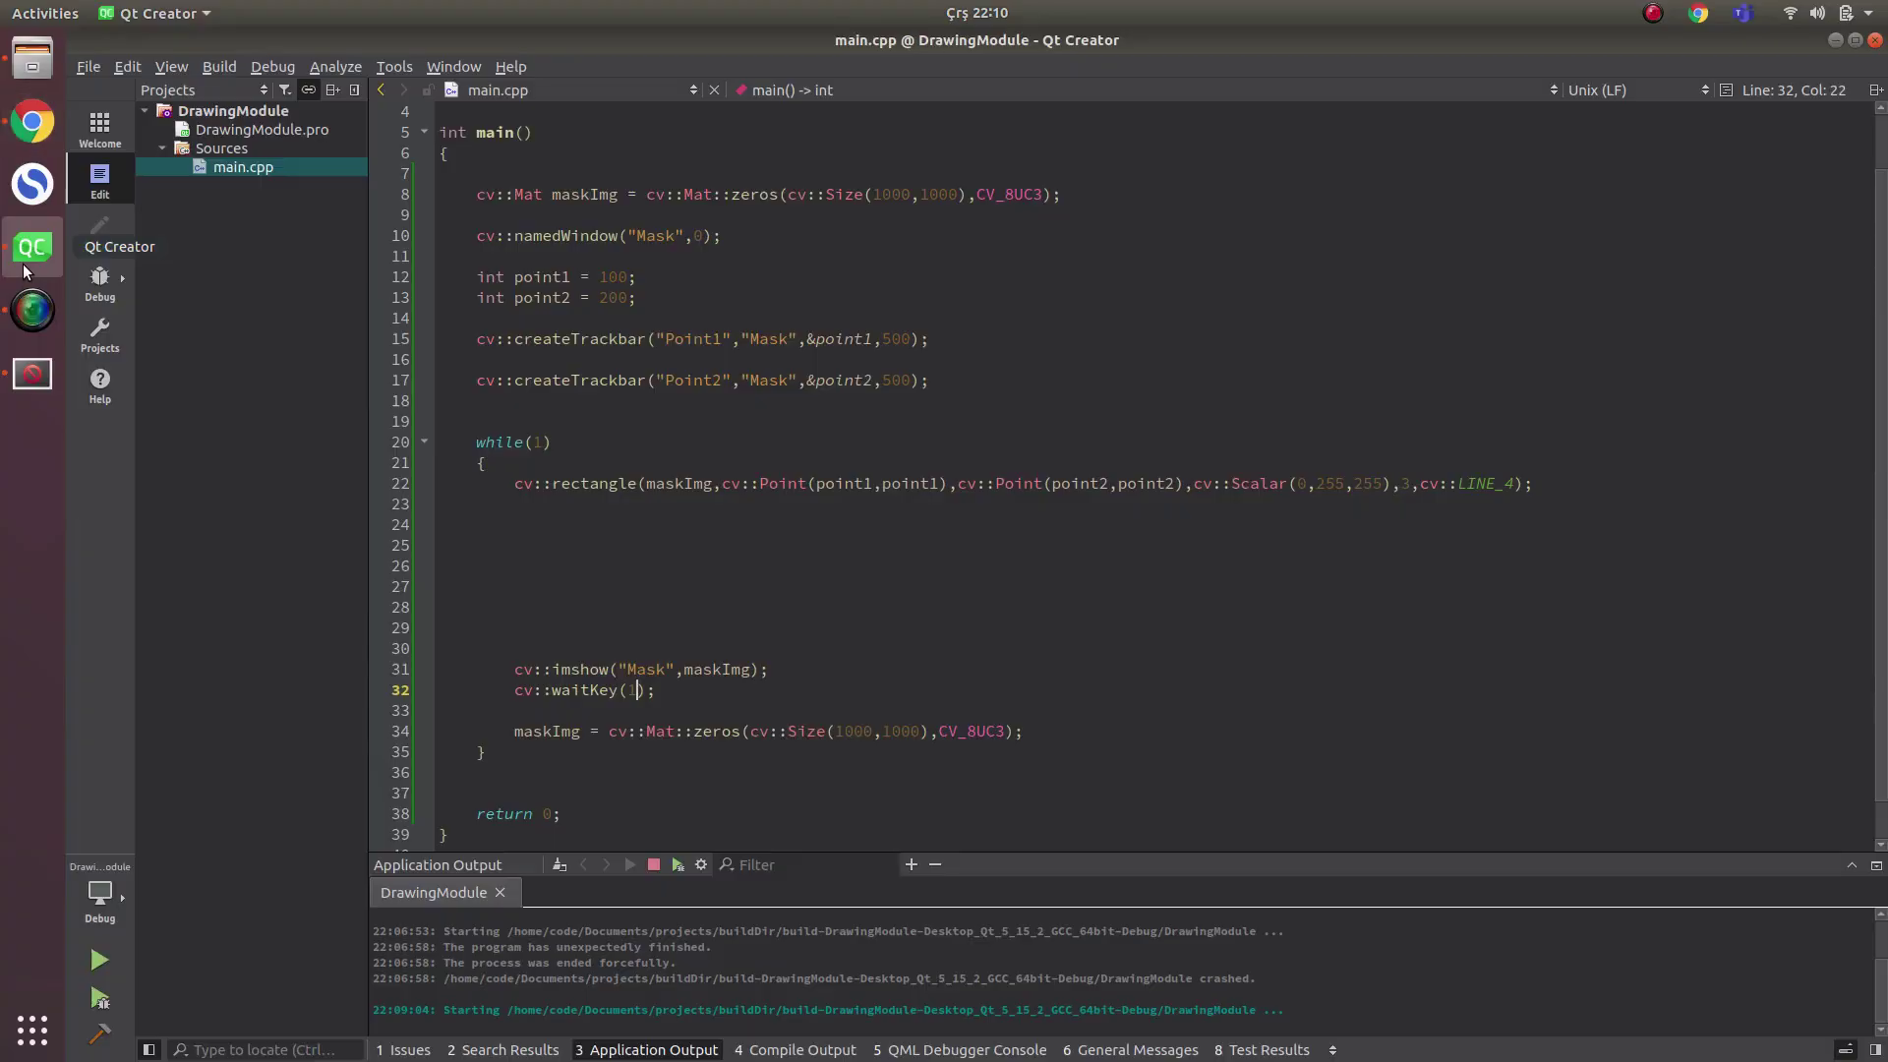
pyautogui.click(697, 690)
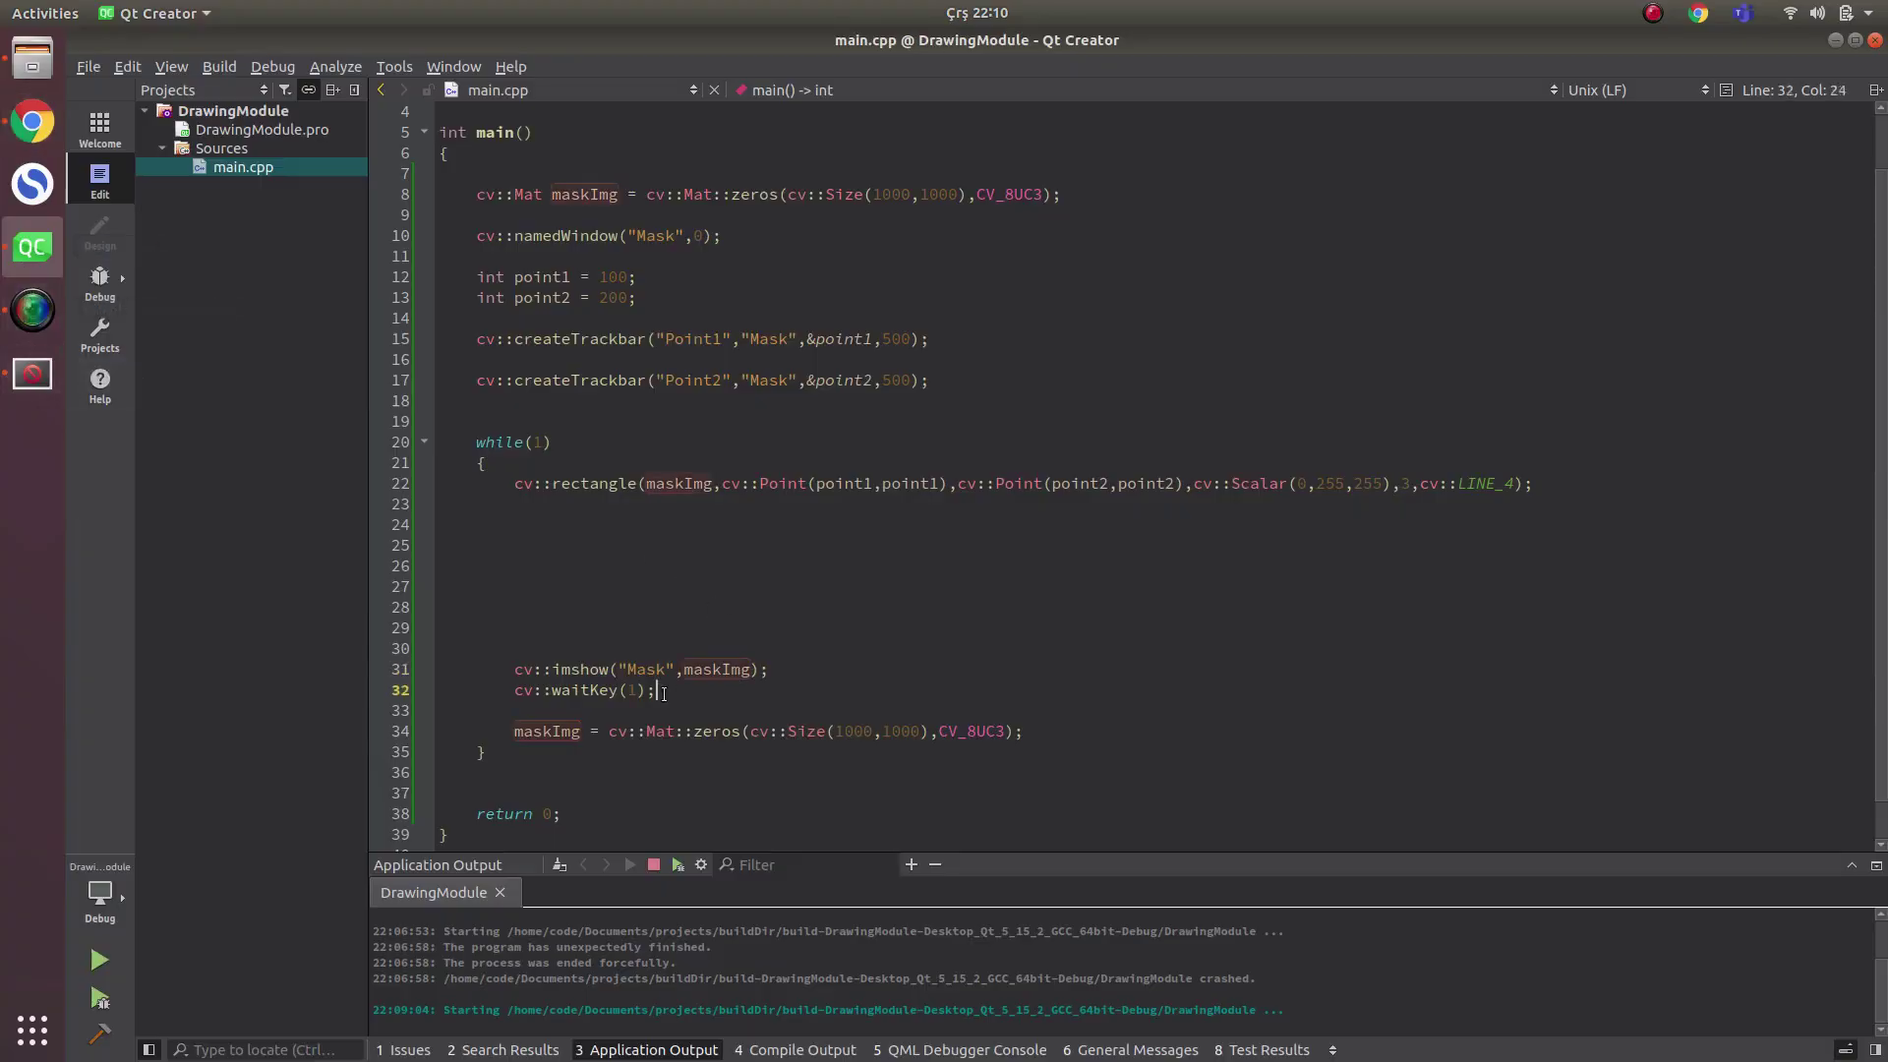